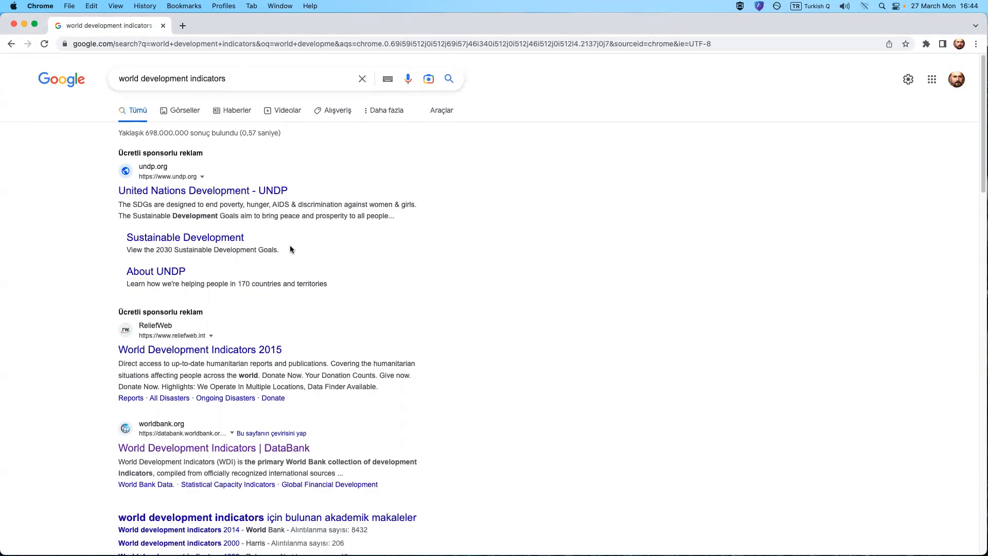
Open the World Bank's World Development Indicators DataBank from the search results and dismiss the feedback banner.
{"action": "scroll", "coordinate": [384, 262], "scroll_direction": "down", "scroll_amount": 3}
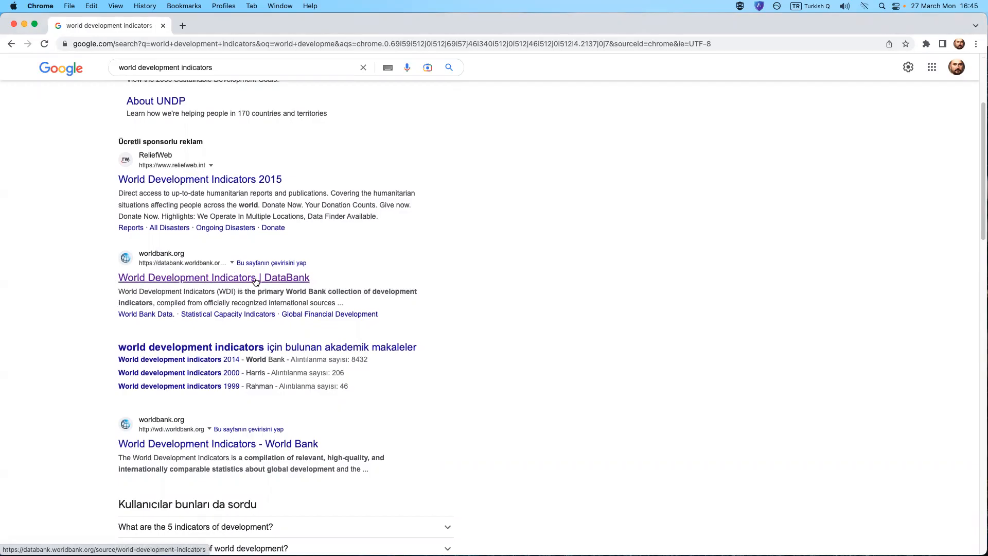
{"action": "left_click", "coordinate": [193, 277]}
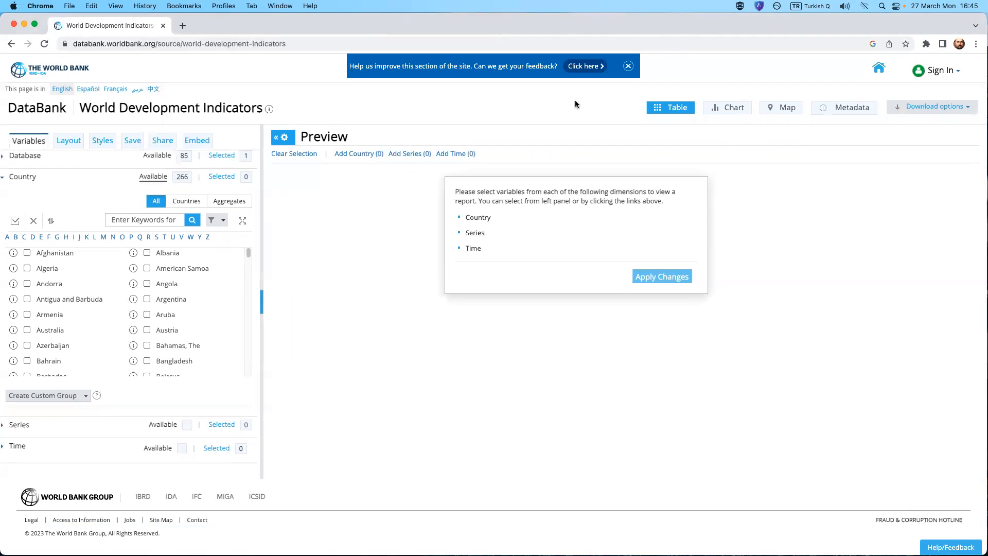
{"action": "left_click", "coordinate": [628, 66]}
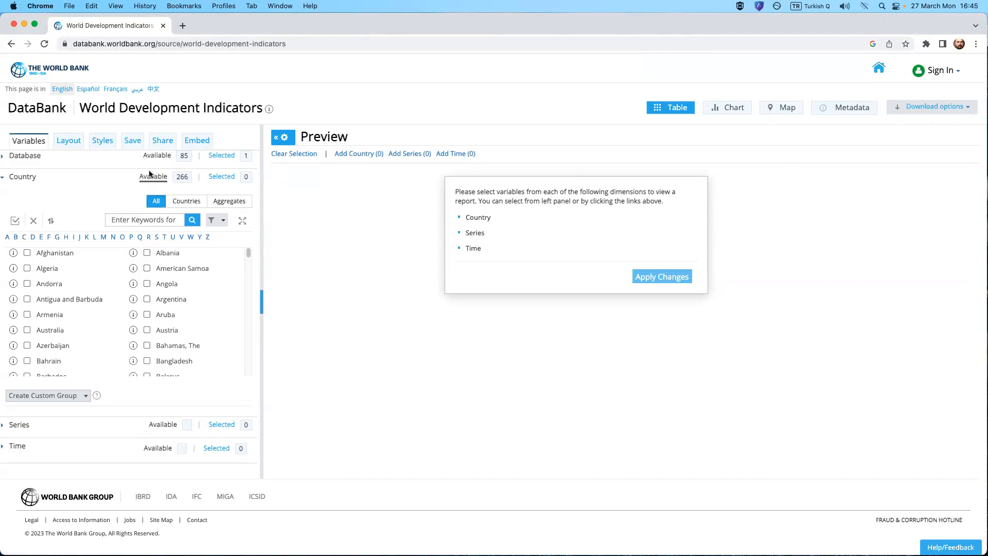
Examine the available databases and the note on which report dimensions must be selected.
{"action": "left_click", "coordinate": [30, 156]}
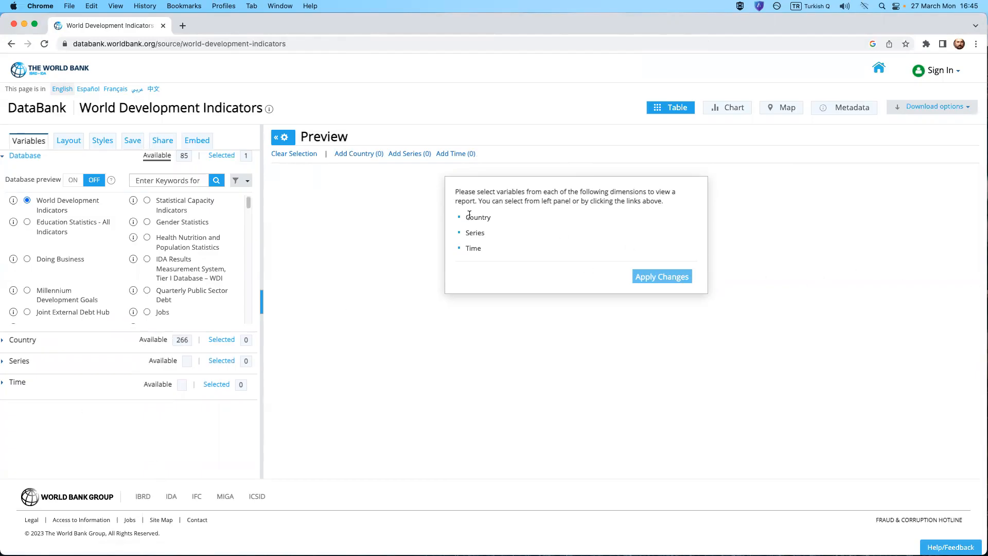
{"action": "left_click_drag", "start_coordinate": [455, 192], "coordinate": [500, 217]}
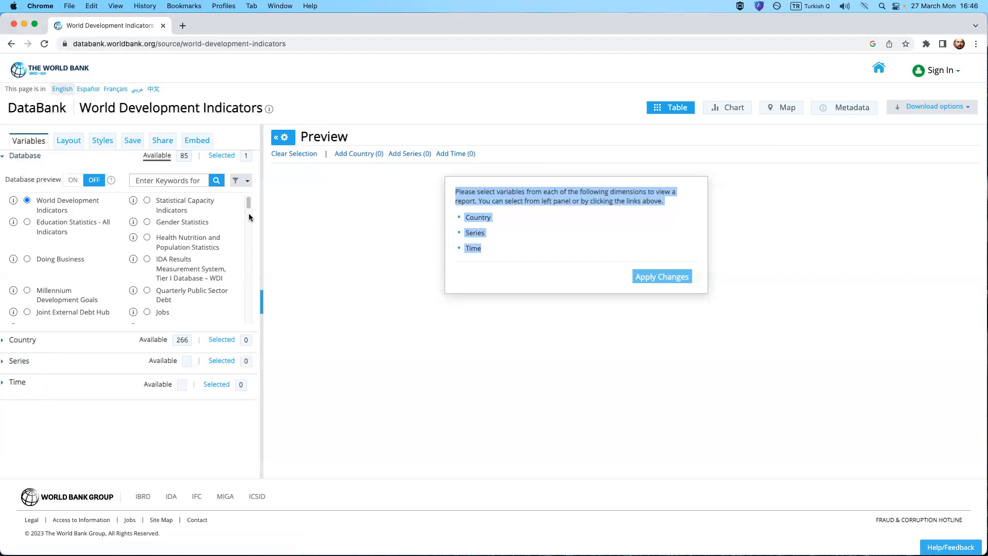
{"action": "mouse_move", "coordinate": [249, 205]}
{"action": "left_mouse_down"}
{"action": "mouse_move", "coordinate": [249, 291]}
{"action": "mouse_move", "coordinate": [252, 202]}
{"action": "left_mouse_up"}
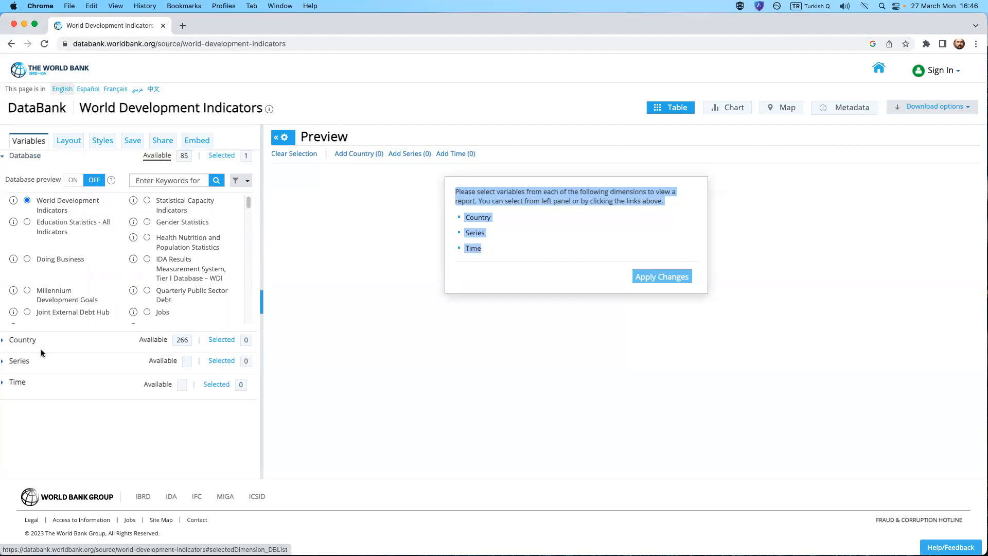
{"action": "left_click", "coordinate": [30, 160]}
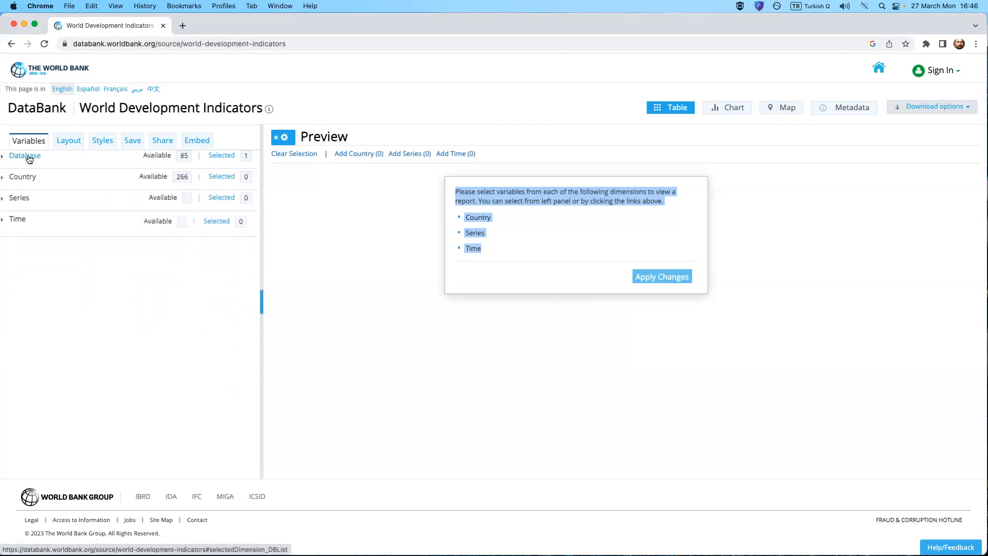
Examine the aggregate groups offered for the Country dimension, such as regions and income levels.
{"action": "left_click", "coordinate": [22, 177]}
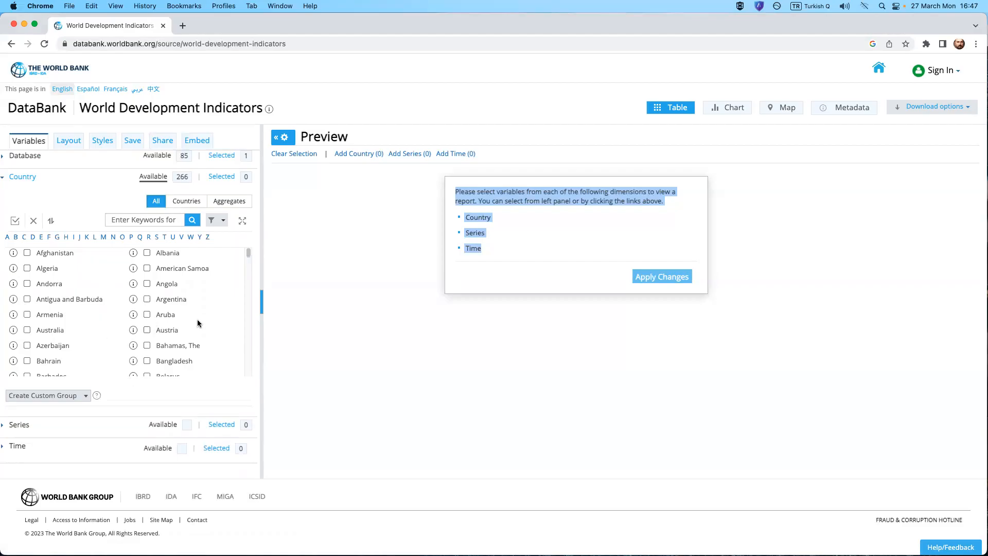
{"action": "left_click", "coordinate": [235, 206]}
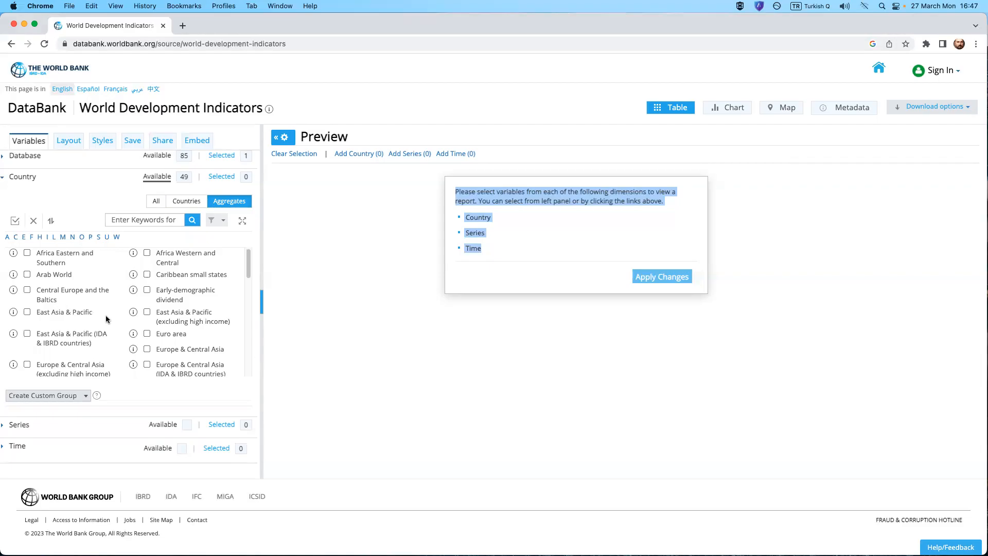
{"action": "scroll", "coordinate": [154, 346], "scroll_direction": "down", "scroll_amount": 1}
{"action": "scroll", "coordinate": [153, 345], "scroll_direction": "down", "scroll_amount": 3}
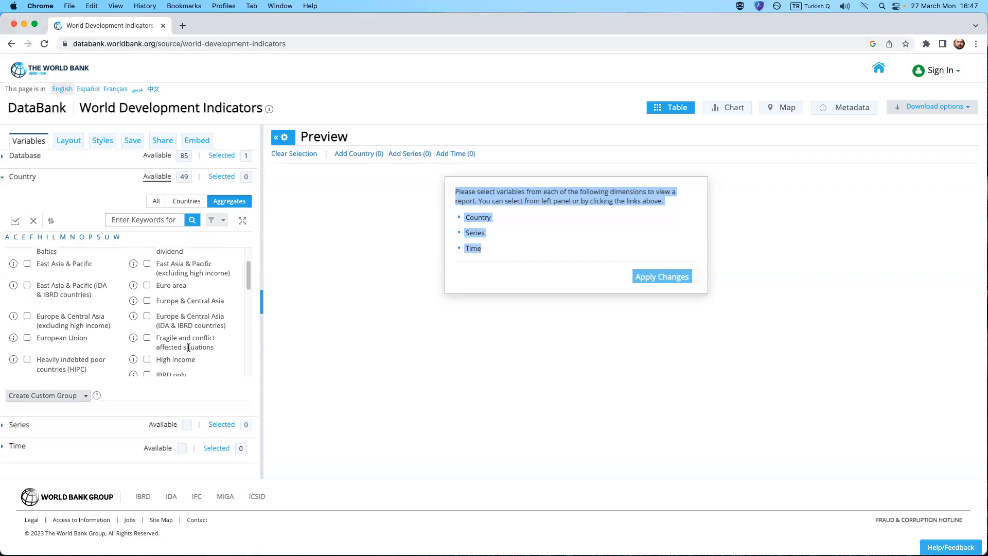
{"action": "scroll", "coordinate": [187, 347], "scroll_direction": "down", "scroll_amount": 3}
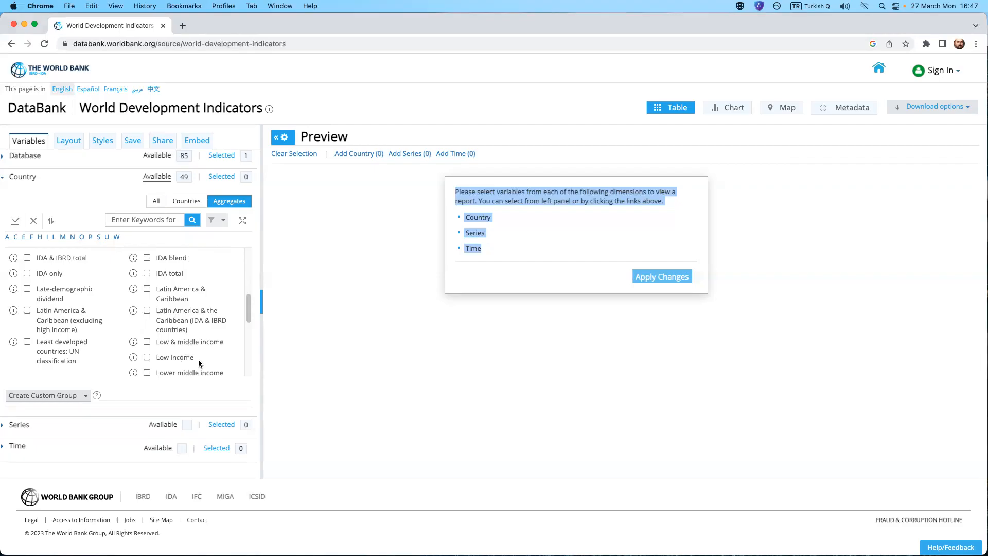
{"action": "scroll", "coordinate": [189, 368], "scroll_direction": "up", "scroll_amount": 5}
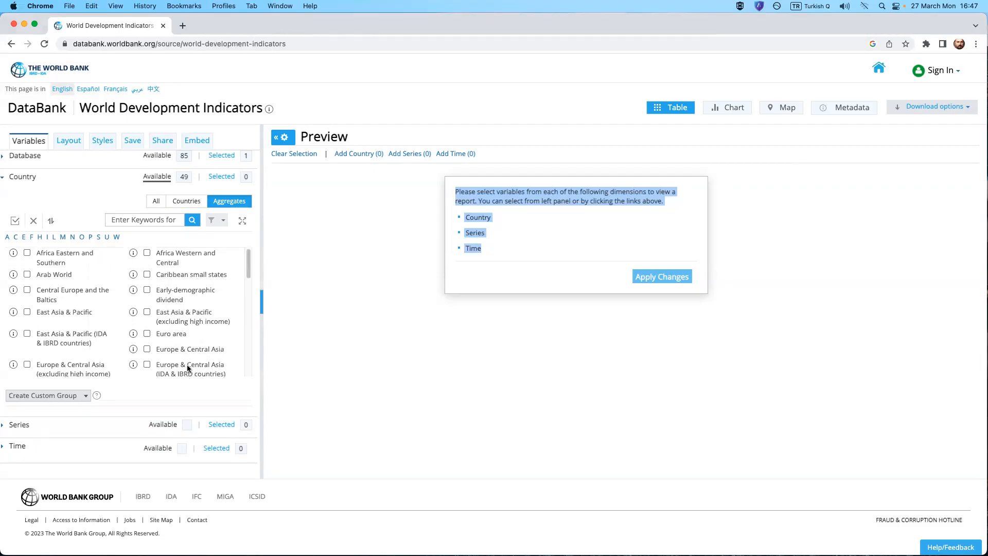
Limit the Country dimension to individual countries and select all of them for the report.
{"action": "left_click", "coordinate": [186, 202]}
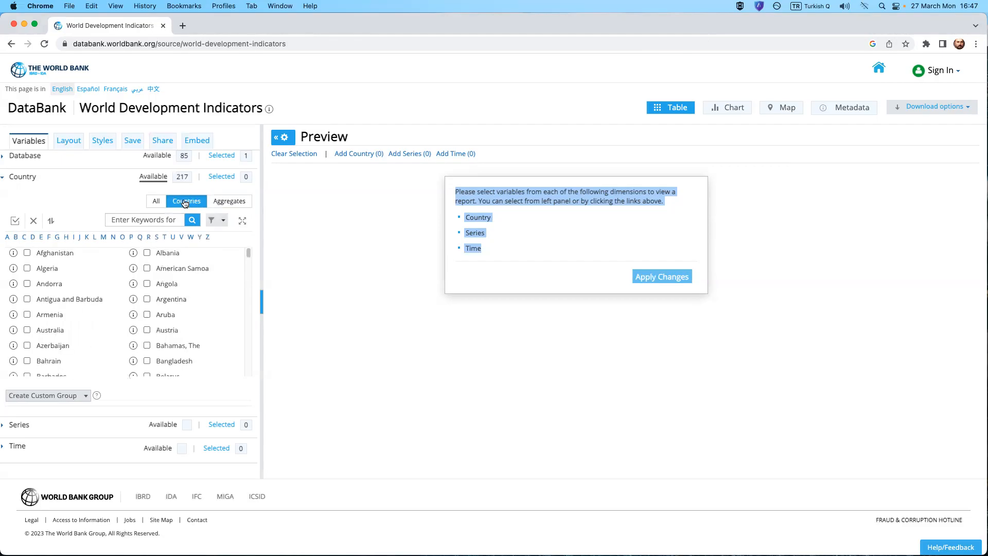
{"action": "scroll", "coordinate": [171, 298], "scroll_direction": "down", "scroll_amount": 8}
{"action": "scroll", "coordinate": [171, 299], "scroll_direction": "down", "scroll_amount": 10}
{"action": "scroll", "coordinate": [166, 298], "scroll_direction": "up", "scroll_amount": 17}
{"action": "scroll", "coordinate": [166, 298], "scroll_direction": "up", "scroll_amount": 3}
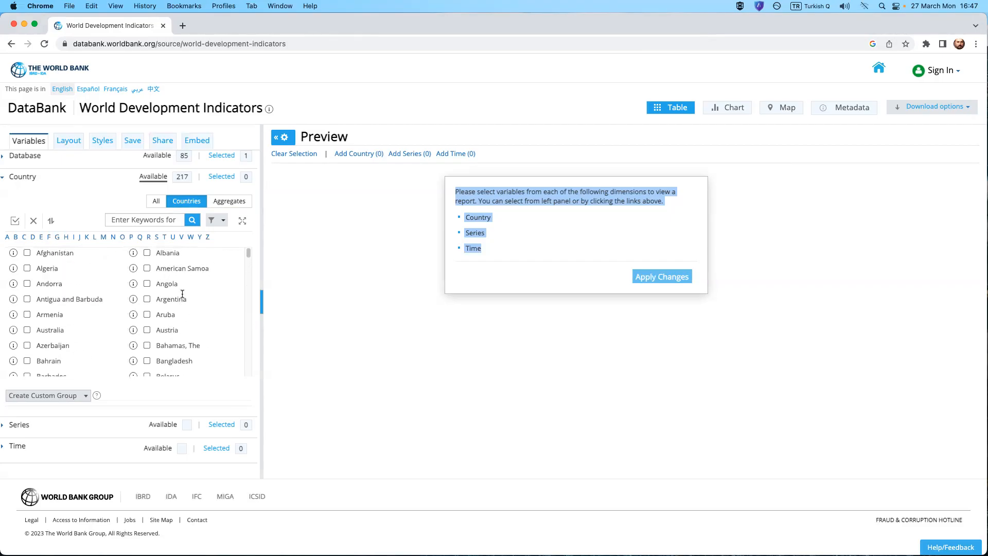
{"action": "left_click", "coordinate": [15, 221]}
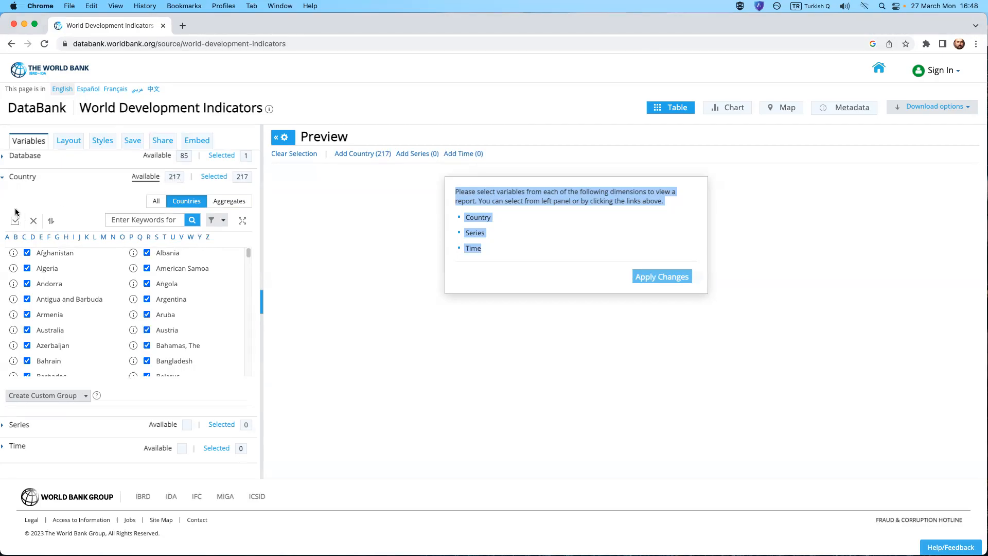
{"action": "left_click", "coordinate": [18, 180]}
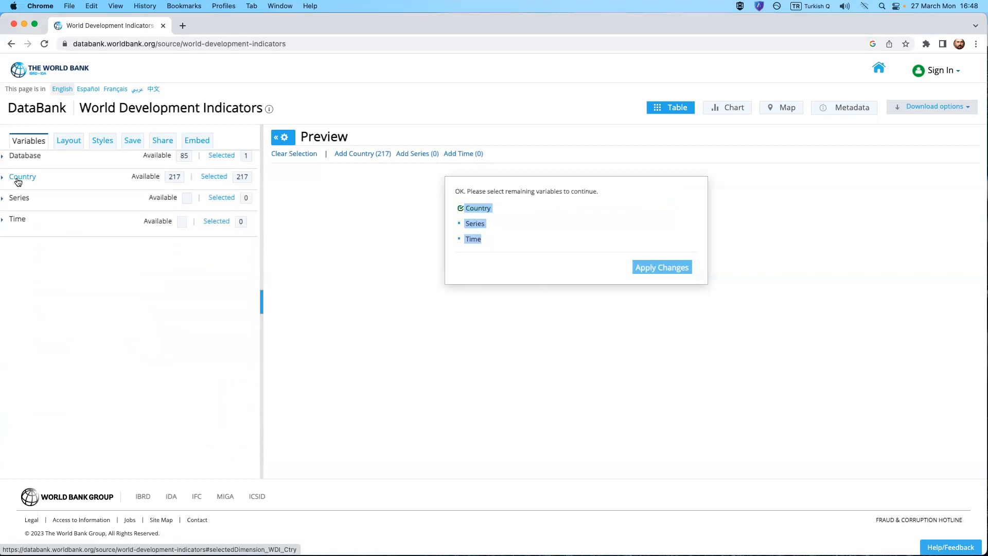
Browse the Series dimension's indicators and search them for "population growth".
{"action": "left_click", "coordinate": [18, 199]}
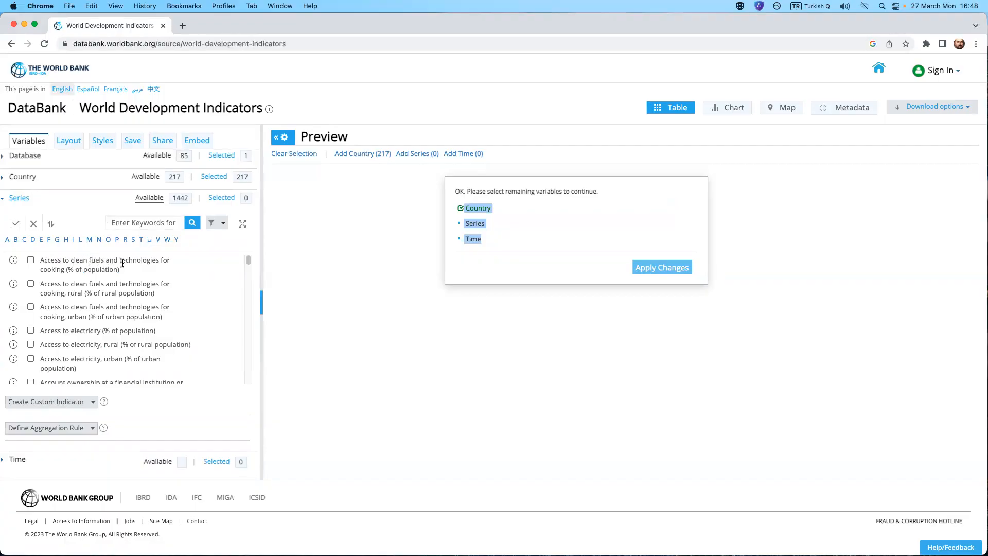
{"action": "left_click_drag", "start_coordinate": [248, 260], "coordinate": [249, 317]}
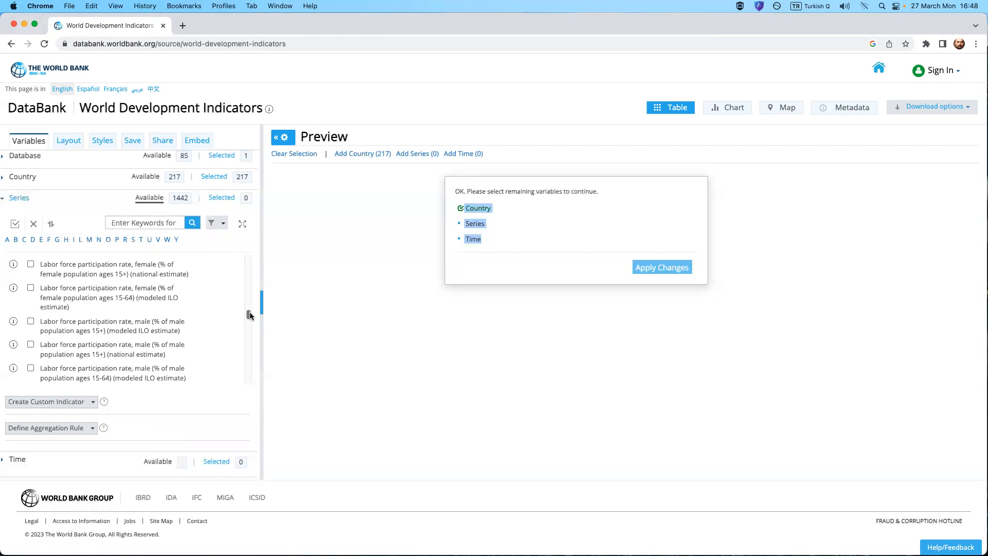
{"action": "left_click_drag", "start_coordinate": [249, 312], "coordinate": [251, 327]}
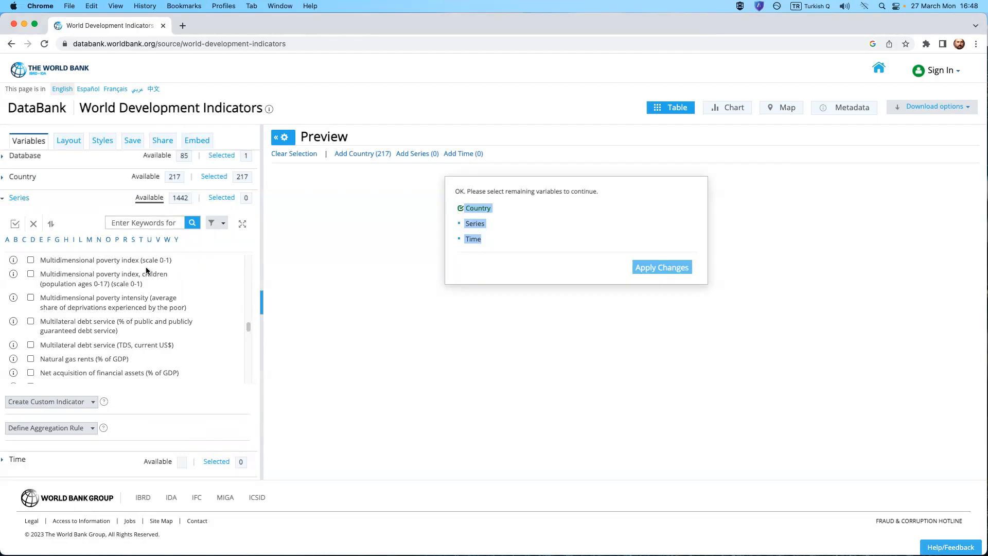
{"action": "left_click", "coordinate": [123, 223]}
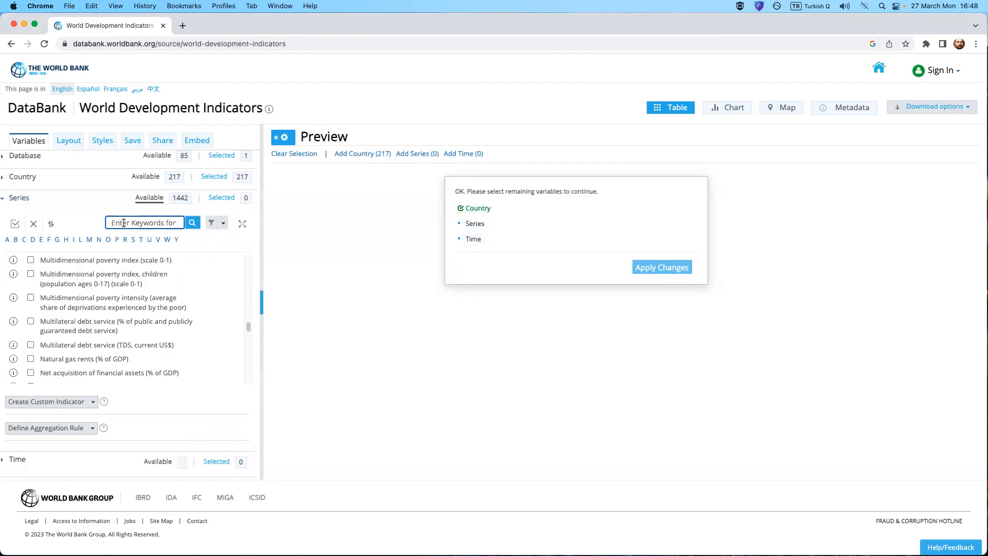
{"action": "type", "text": "population growth"}
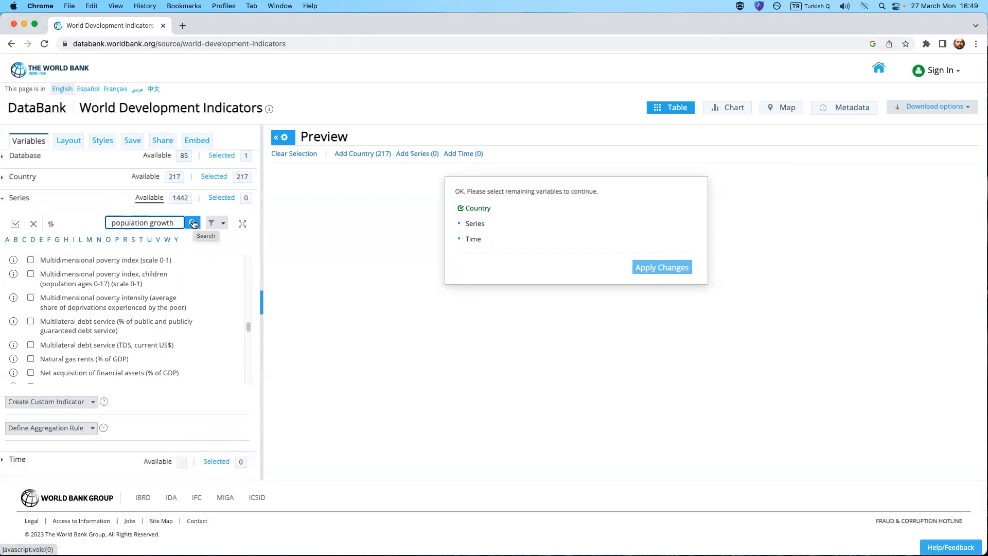
{"action": "left_click", "coordinate": [194, 224]}
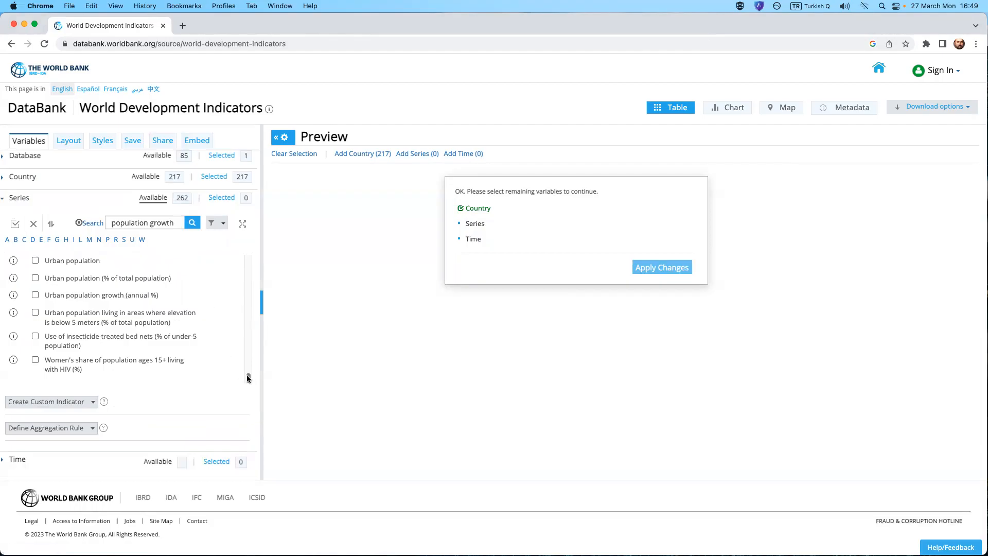
Select the Population growth (annual %) indicator from the series search results.
{"action": "scroll", "coordinate": [248, 378], "scroll_direction": "up", "scroll_amount": 2}
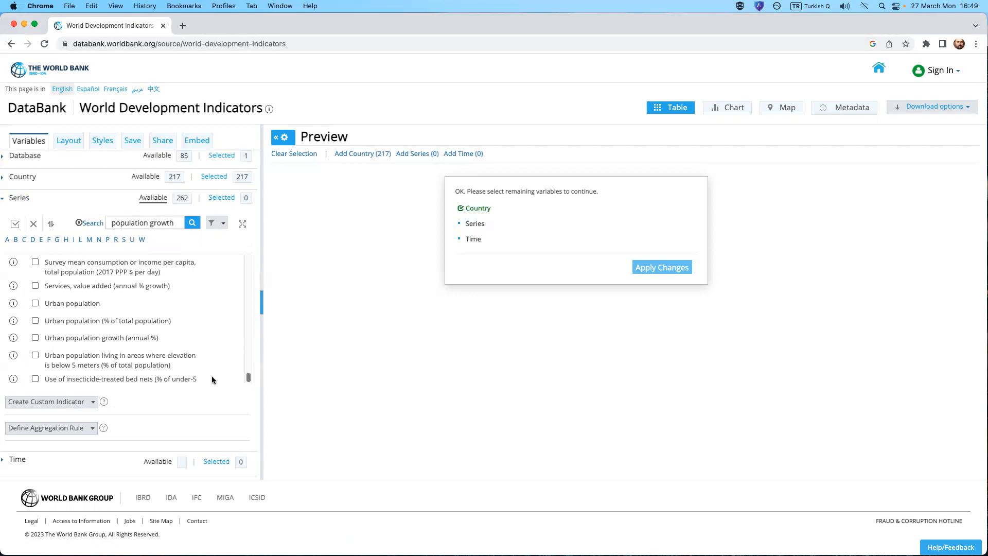
{"action": "left_click_drag", "start_coordinate": [250, 379], "coordinate": [250, 365]}
{"action": "scroll", "coordinate": [164, 320], "scroll_direction": "up", "scroll_amount": 5}
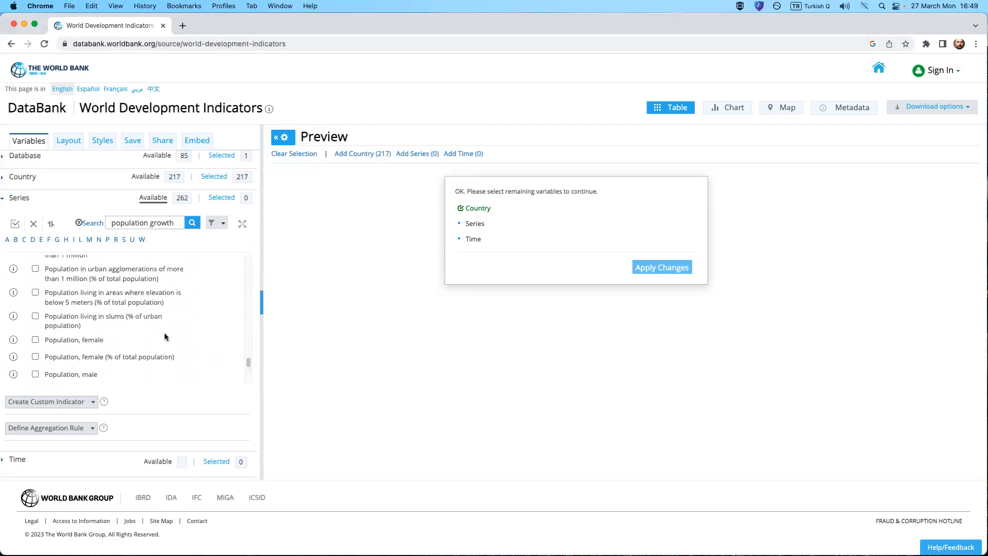
{"action": "scroll", "coordinate": [164, 335], "scroll_direction": "up", "scroll_amount": 2}
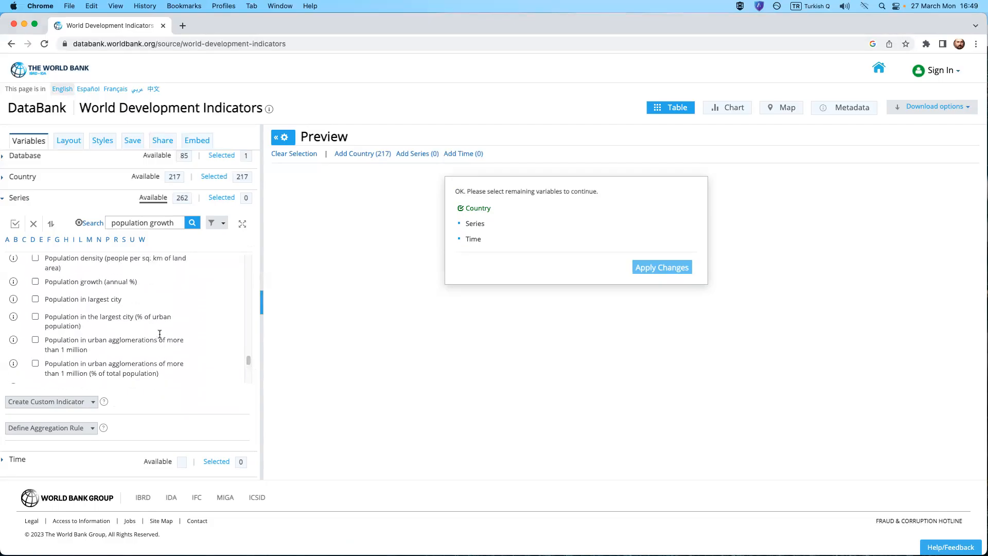
{"action": "left_click_drag", "start_coordinate": [58, 283], "coordinate": [142, 286]}
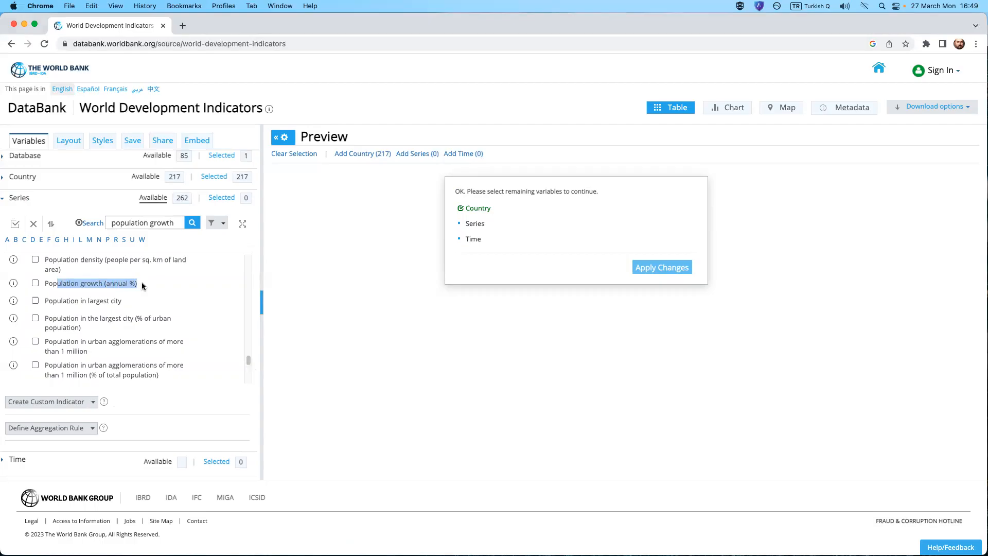
{"action": "left_click", "coordinate": [78, 283]}
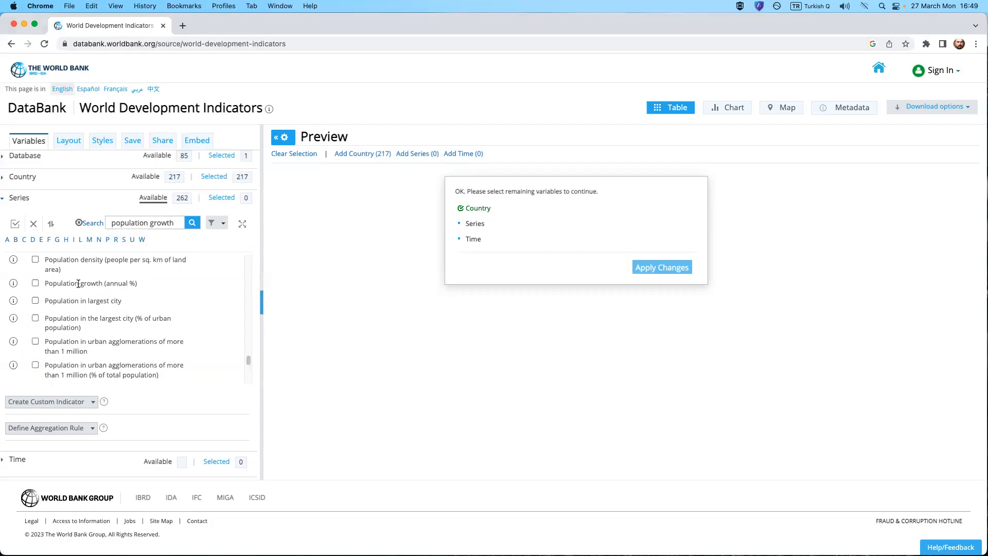
{"action": "left_click", "coordinate": [35, 284]}
{"action": "left_click", "coordinate": [18, 198]}
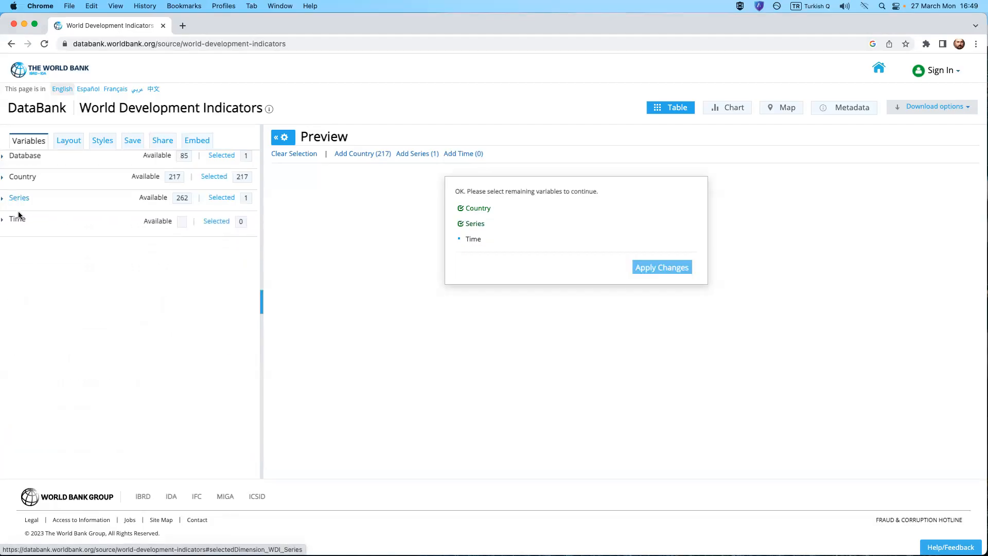
Select all available years for the Time dimension and apply the changes to generate the report.
{"action": "left_click", "coordinate": [17, 220]}
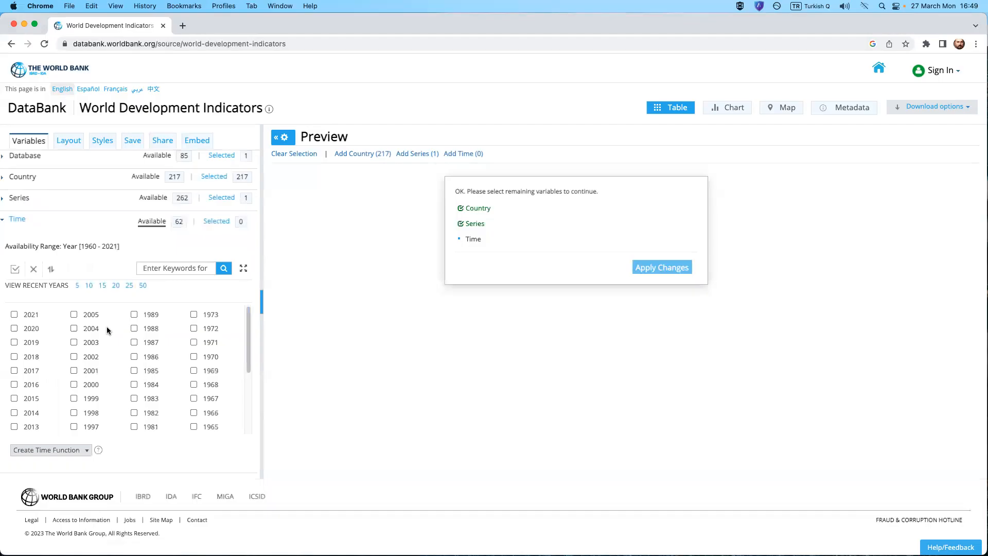
{"action": "scroll", "coordinate": [112, 330], "scroll_direction": "down", "scroll_amount": 3}
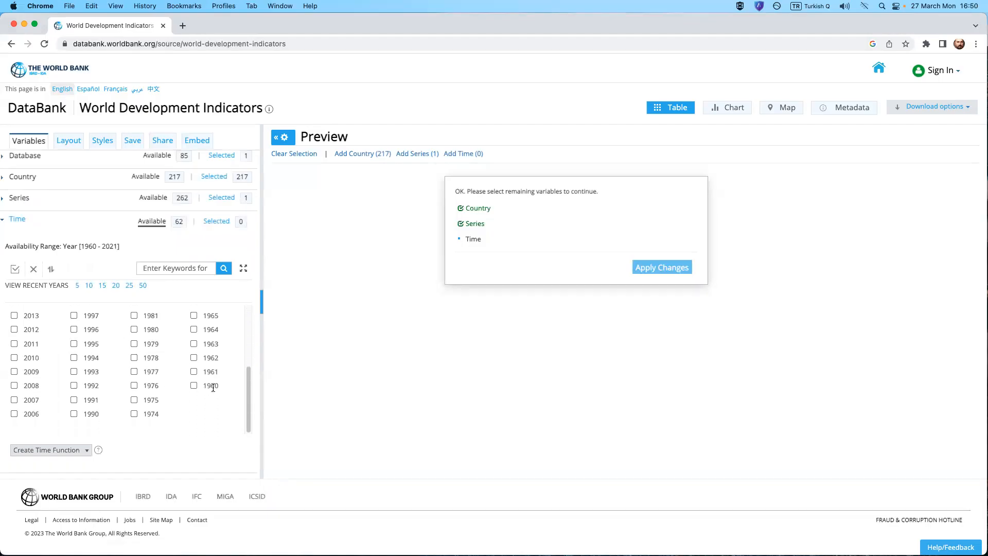
{"action": "scroll", "coordinate": [211, 391], "scroll_direction": "up", "scroll_amount": 3}
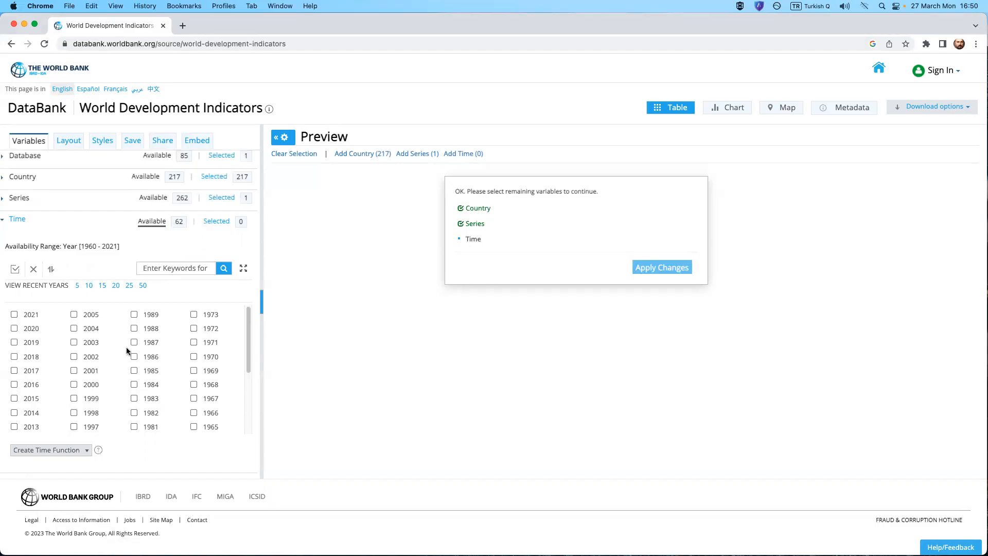
{"action": "left_click", "coordinate": [15, 270]}
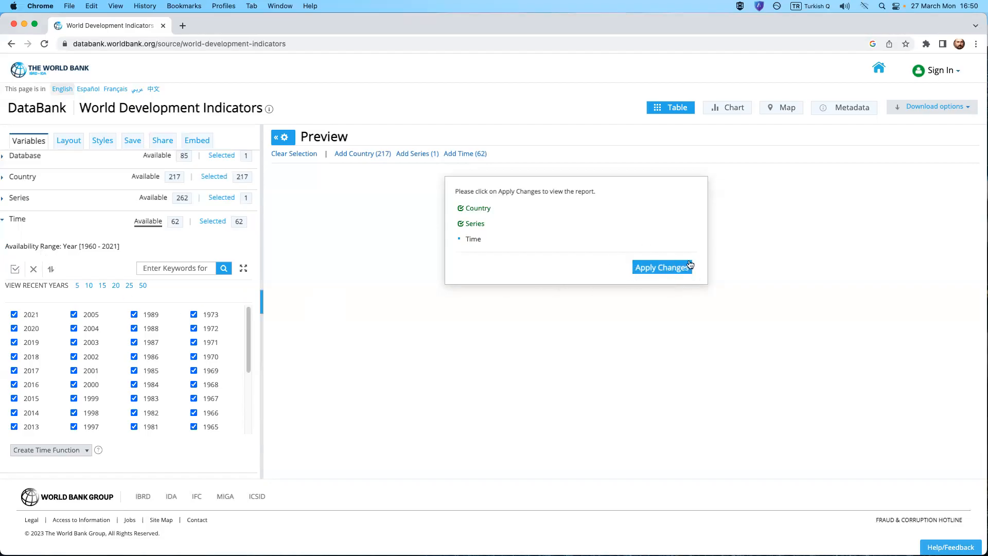
{"action": "left_click", "coordinate": [663, 270]}
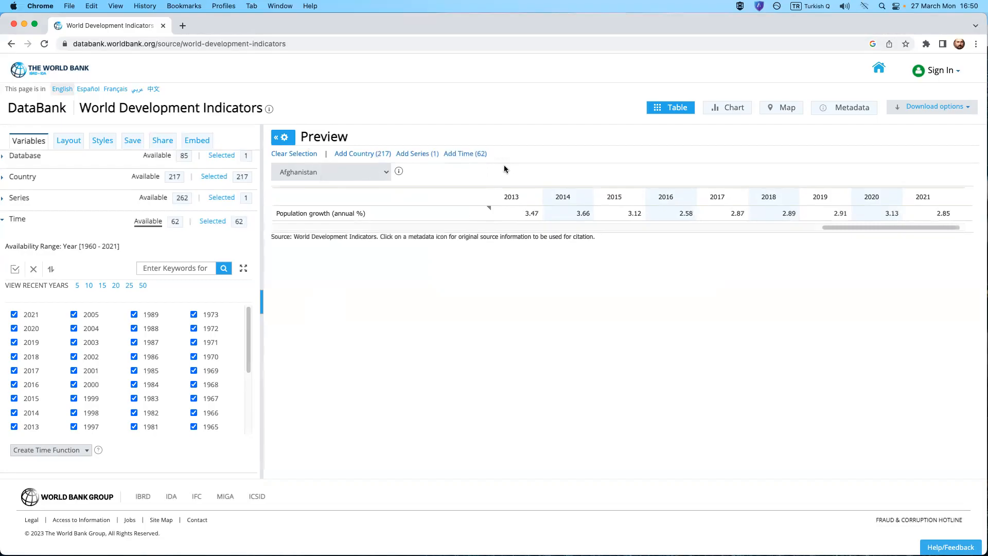
Look through the country list of the report preview and the most recent years of its table.
{"action": "left_click", "coordinate": [363, 172]}
{"action": "scroll", "coordinate": [340, 298], "scroll_direction": "down", "scroll_amount": 10}
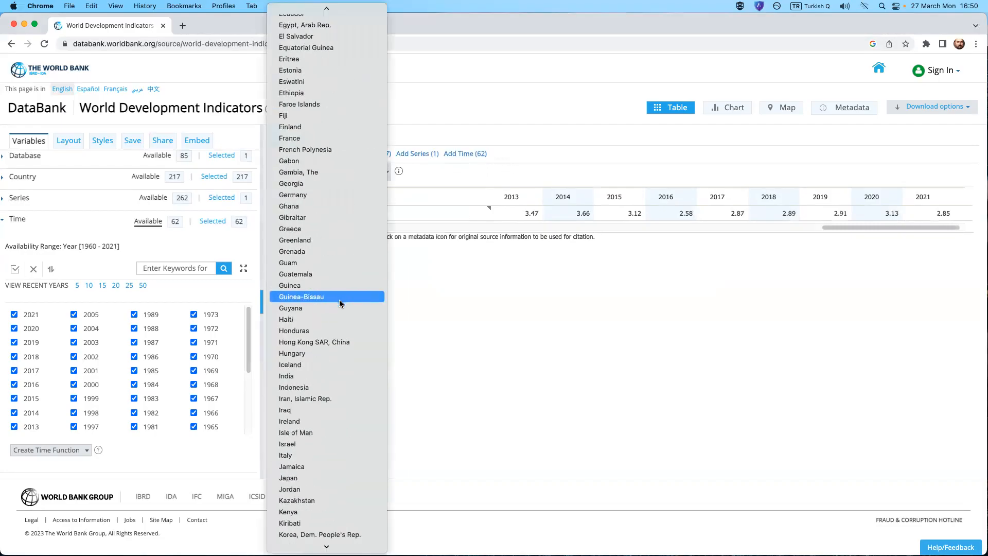
{"action": "scroll", "coordinate": [340, 303], "scroll_direction": "down", "scroll_amount": 15}
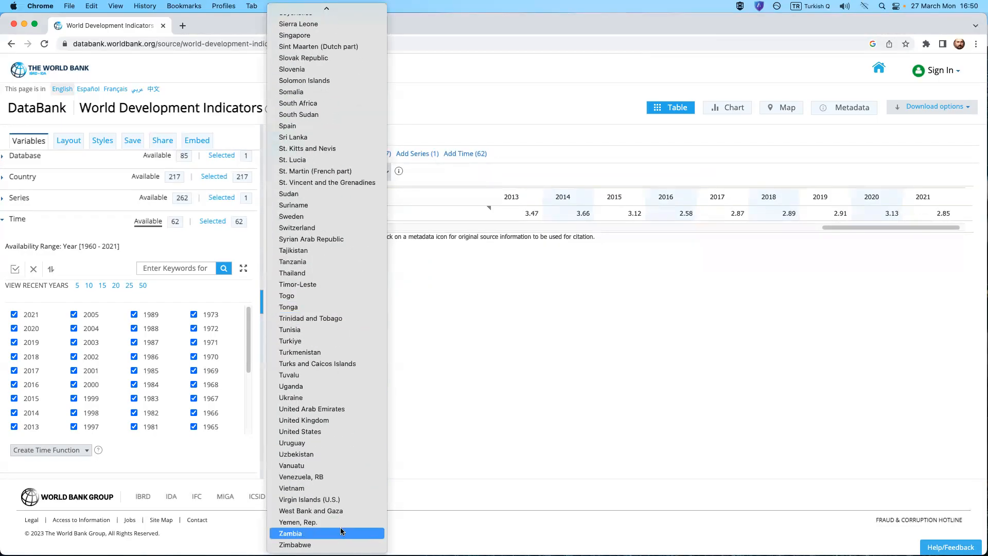
{"action": "scroll", "coordinate": [323, 140], "scroll_direction": "up", "scroll_amount": 20}
{"action": "left_click", "coordinate": [439, 332]}
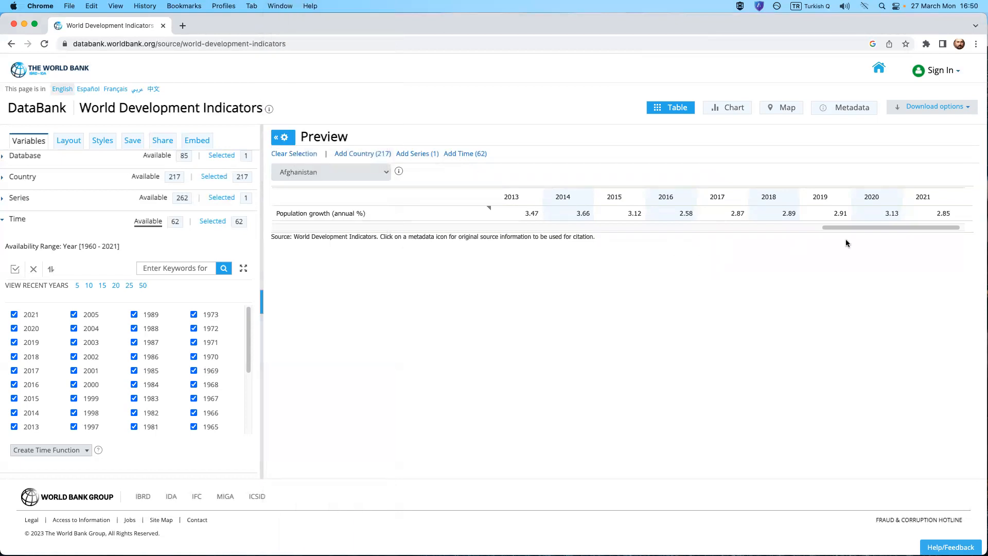
{"action": "left_click_drag", "start_coordinate": [857, 227], "coordinate": [908, 235]}
Download the report as CSV, unpack the archive and open the extracted P_Data_Extract_From_World_Development_Indicators (1) folder.
{"action": "left_click", "coordinate": [943, 108]}
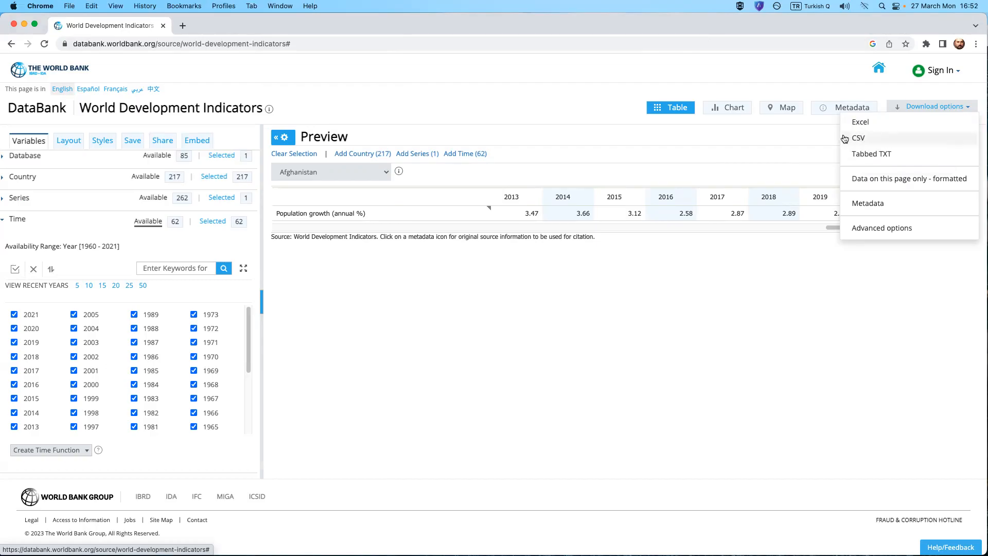
{"action": "left_click", "coordinate": [877, 144]}
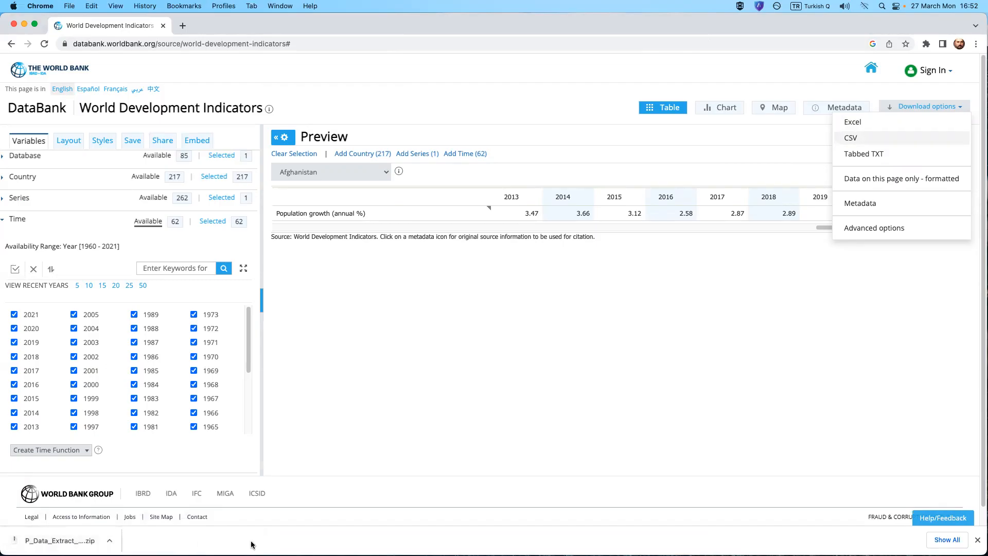
{"action": "left_click", "coordinate": [71, 539]}
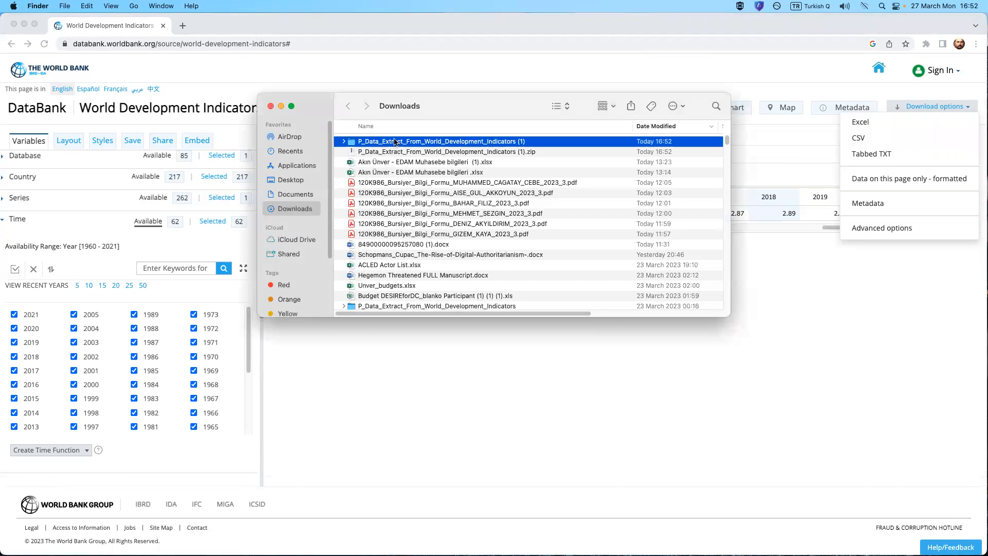
{"action": "double_click", "coordinate": [395, 141]}
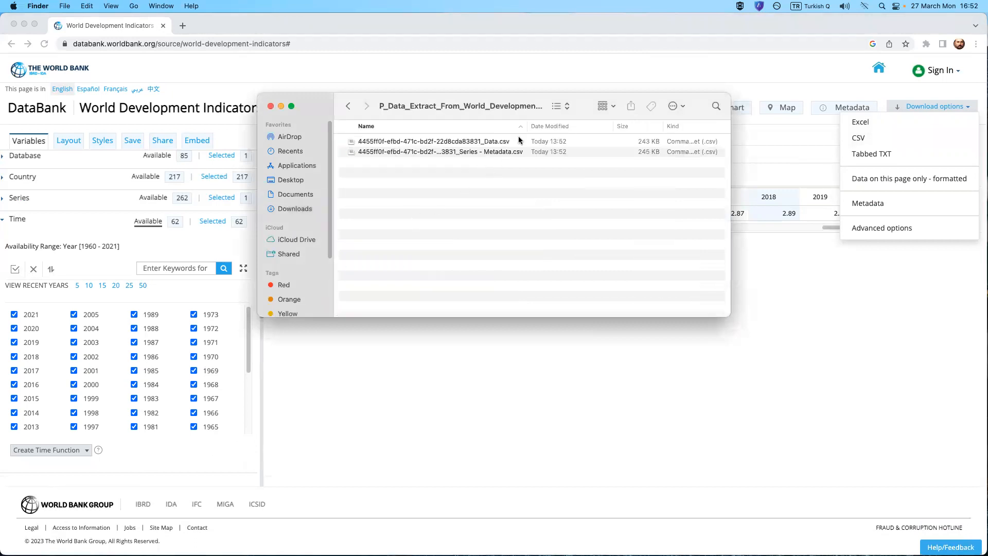
Widen the file name column and open the extracted _Data.csv file with Microsoft Excel.
{"action": "left_click_drag", "start_coordinate": [528, 125], "coordinate": [555, 126]}
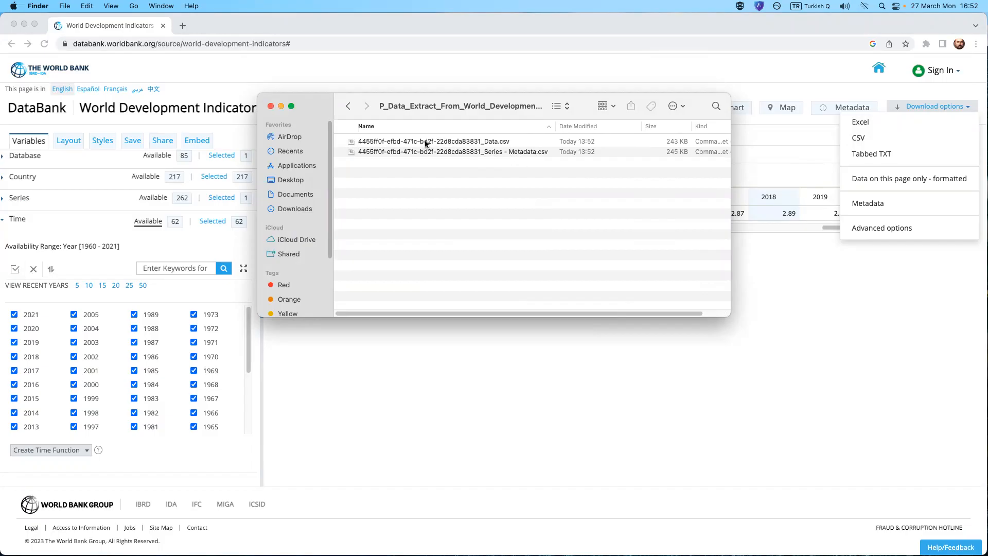
{"action": "left_click", "coordinate": [484, 141]}
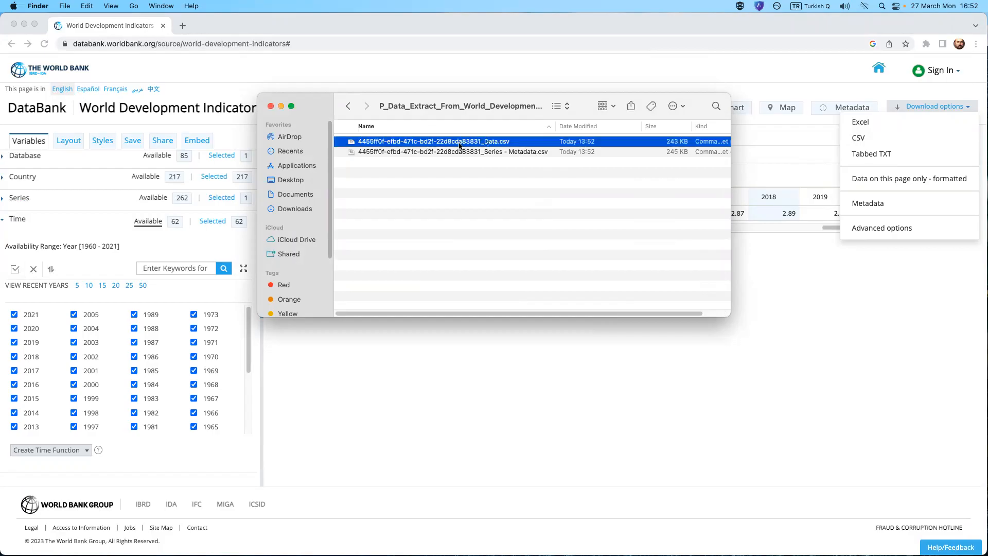
{"action": "right_click", "coordinate": [491, 143]}
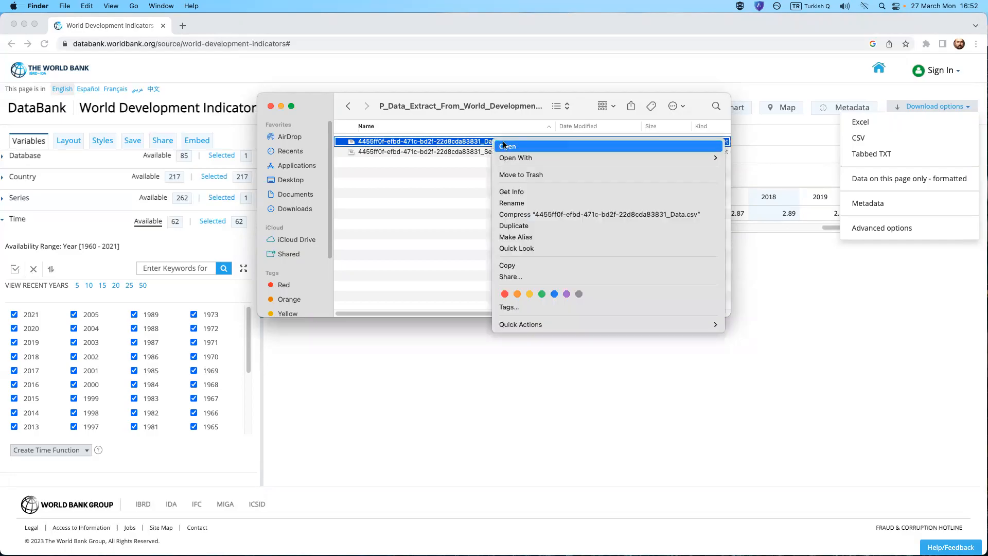
{"action": "mouse_move", "coordinate": [678, 159]}
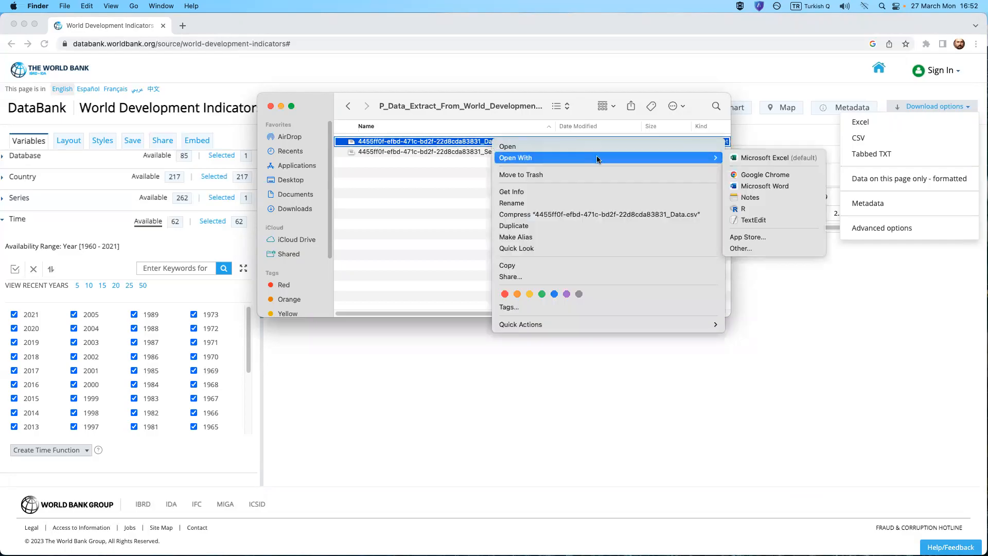
{"action": "left_click", "coordinate": [753, 159]}
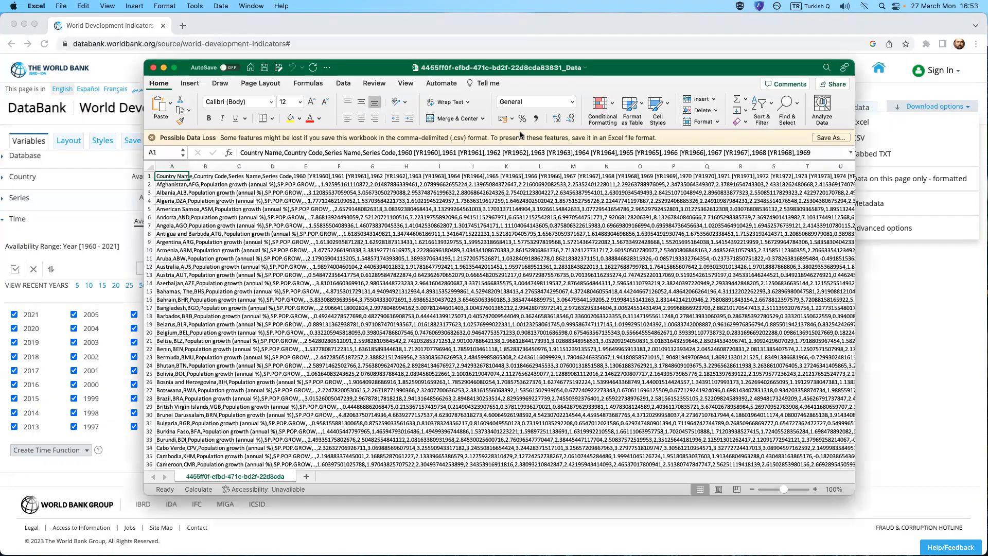
Enlarge the workbook window so that it fills the whole screen.
{"action": "left_click_drag", "start_coordinate": [147, 62], "coordinate": [127, 45]}
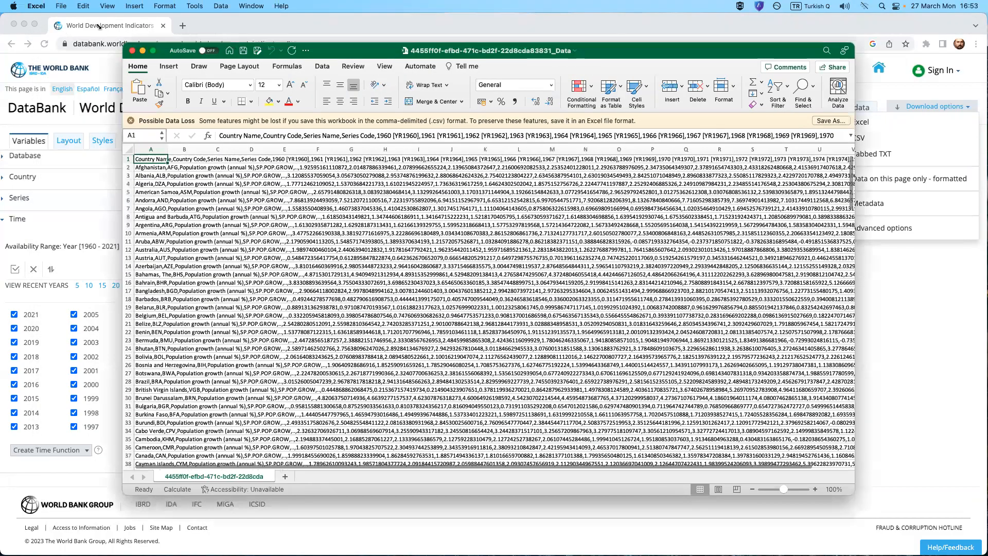
{"action": "left_click_drag", "start_coordinate": [24, 6], "coordinate": [6, 6]}
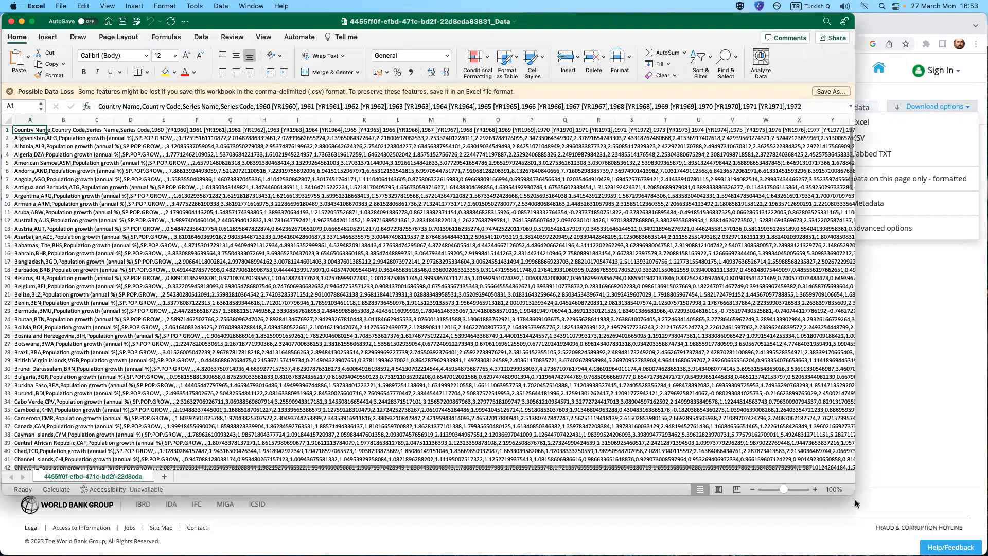
{"action": "left_click_drag", "start_coordinate": [920, 523], "coordinate": [979, 545]}
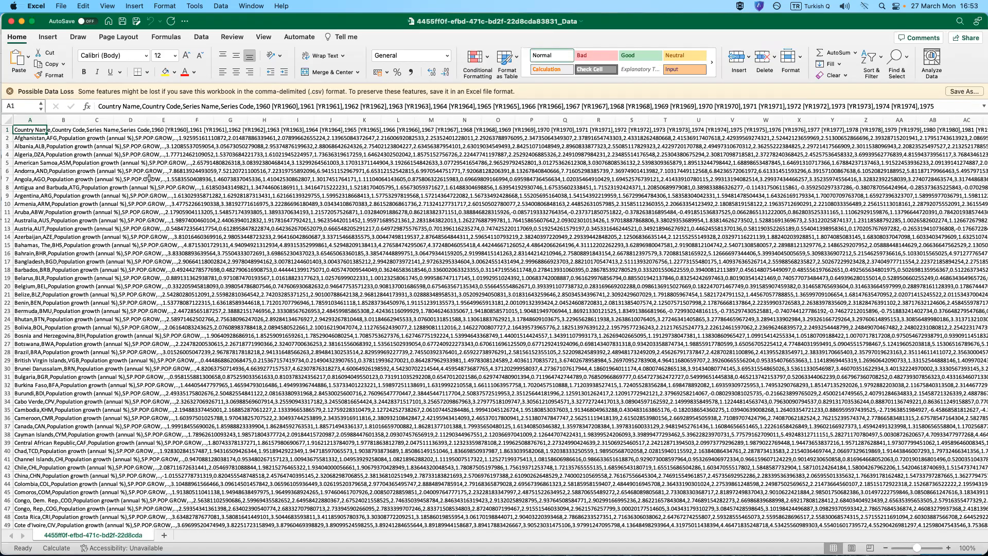
Widen column A slightly and set up Text to Columns for it as delimited data with comma as the only delimiter.
{"action": "mouse_move", "coordinate": [45, 119]}
{"action": "left_mouse_down"}
{"action": "mouse_move", "coordinate": [803, 110]}
{"action": "mouse_move", "coordinate": [221, 102]}
{"action": "mouse_move", "coordinate": [56, 116]}
{"action": "left_mouse_up"}
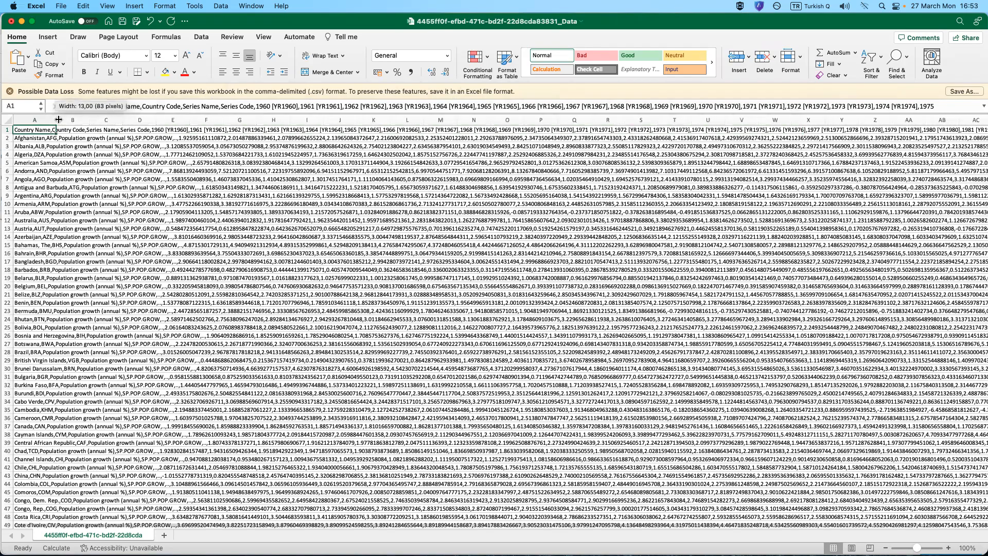
{"action": "left_click", "coordinate": [21, 119]}
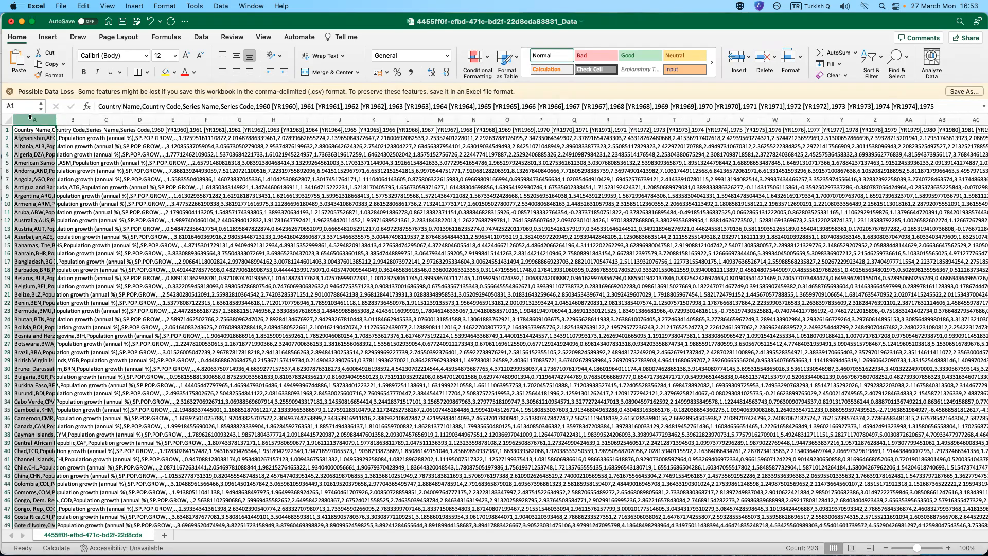
{"action": "left_click", "coordinate": [202, 37]}
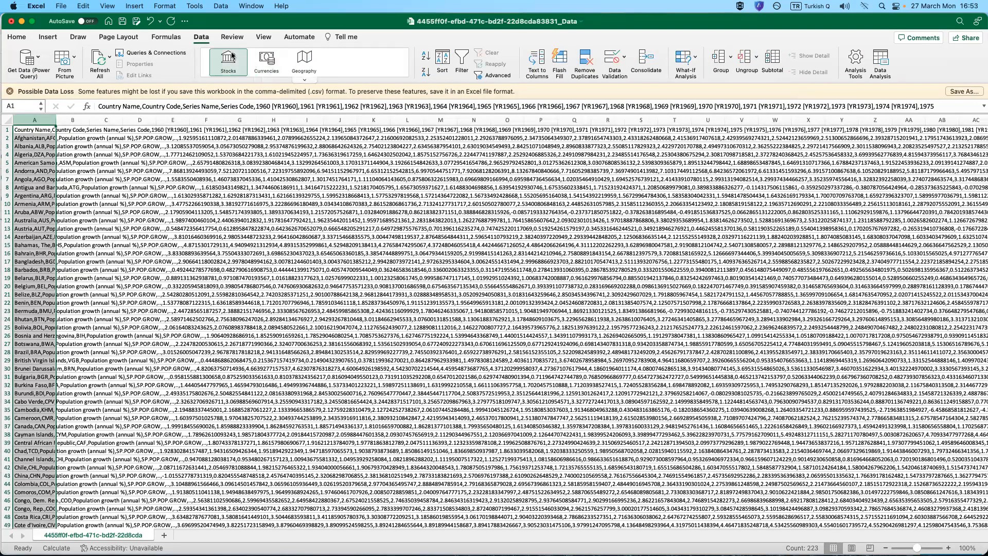
{"action": "left_click", "coordinate": [538, 60]}
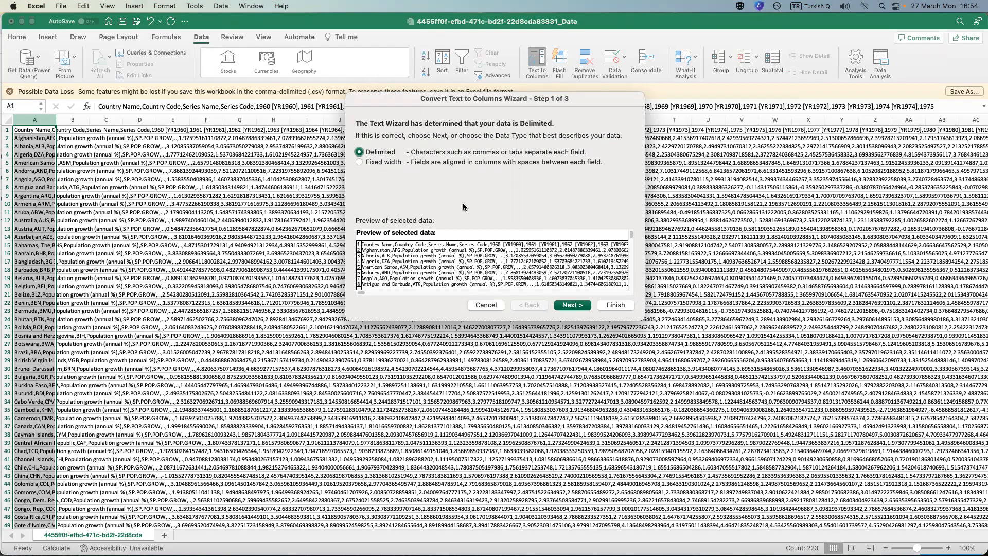
{"action": "left_click", "coordinate": [572, 306]}
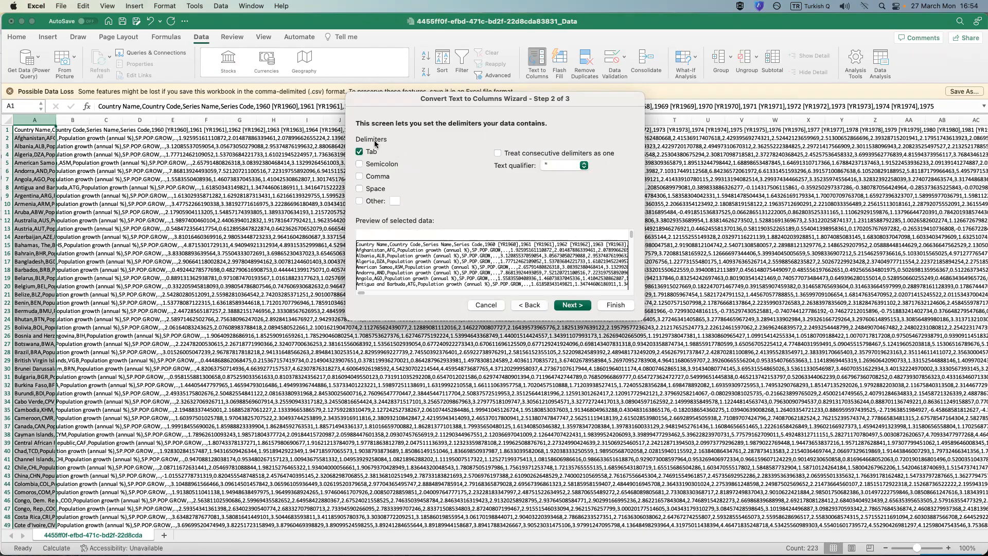
{"action": "left_click", "coordinate": [360, 152]}
{"action": "left_click", "coordinate": [360, 176]}
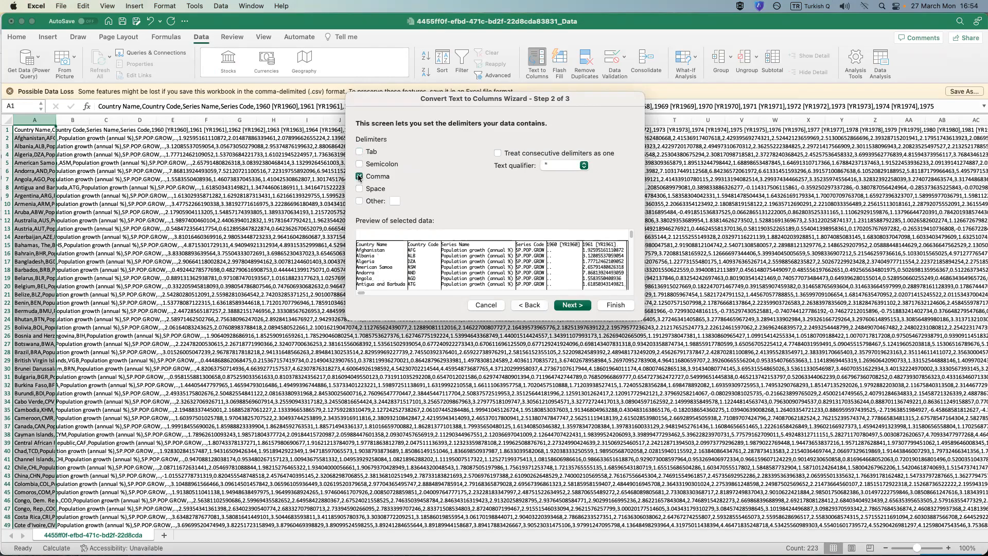
{"action": "left_click_drag", "start_coordinate": [368, 295], "coordinate": [474, 299]}
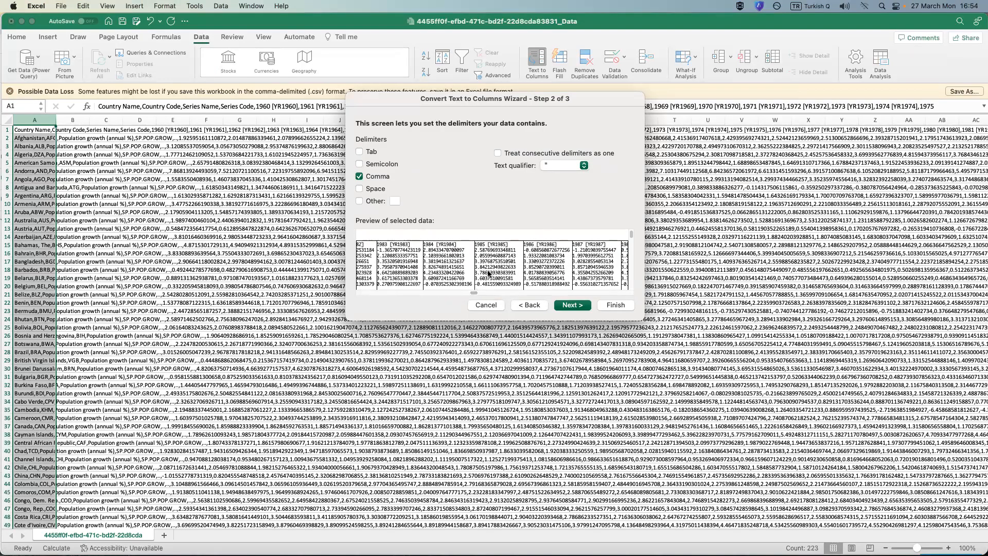
{"action": "left_click", "coordinate": [584, 307]}
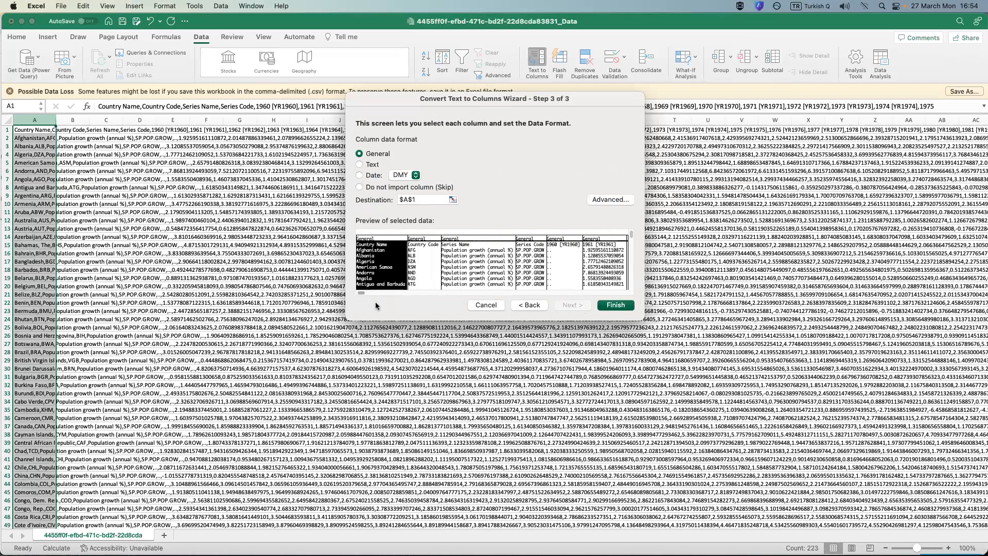
Check the data format of the individual year columns in the Text to Columns preview.
{"action": "left_click_drag", "start_coordinate": [363, 291], "coordinate": [400, 292]}
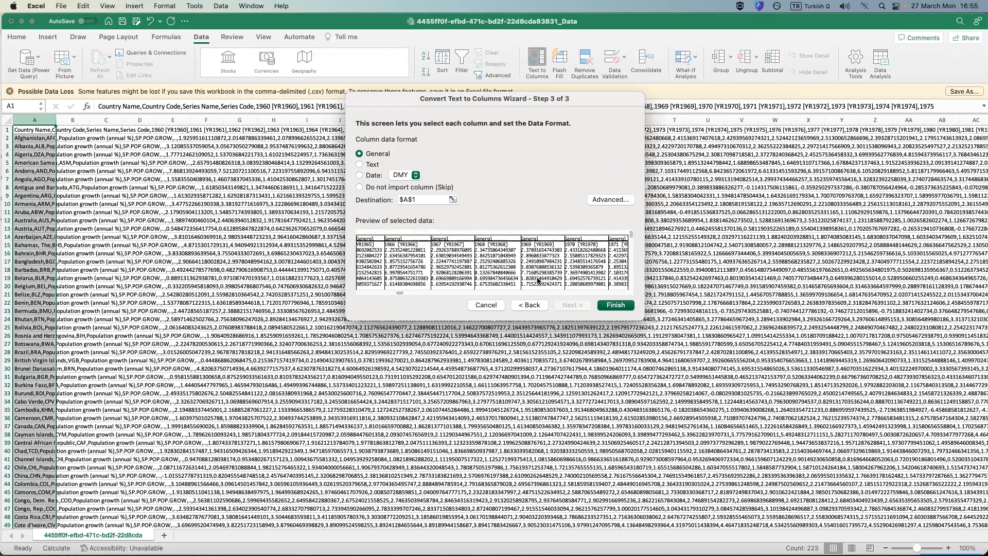
{"action": "left_click", "coordinate": [582, 278]}
{"action": "left_click", "coordinate": [538, 274]}
{"action": "left_click", "coordinate": [488, 273]}
{"action": "left_click", "coordinate": [458, 270]}
{"action": "left_click", "coordinate": [400, 268]}
{"action": "left_click", "coordinate": [470, 268]}
{"action": "left_click", "coordinate": [527, 269]}
{"action": "left_click", "coordinate": [603, 270]}
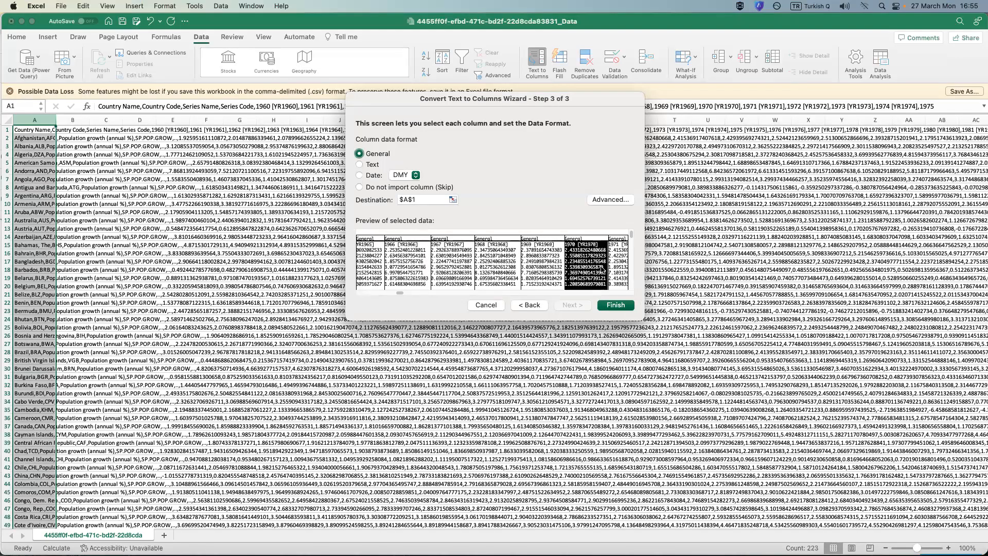
{"action": "left_click_drag", "start_coordinate": [403, 293], "coordinate": [428, 291]}
{"action": "left_click", "coordinate": [473, 278]}
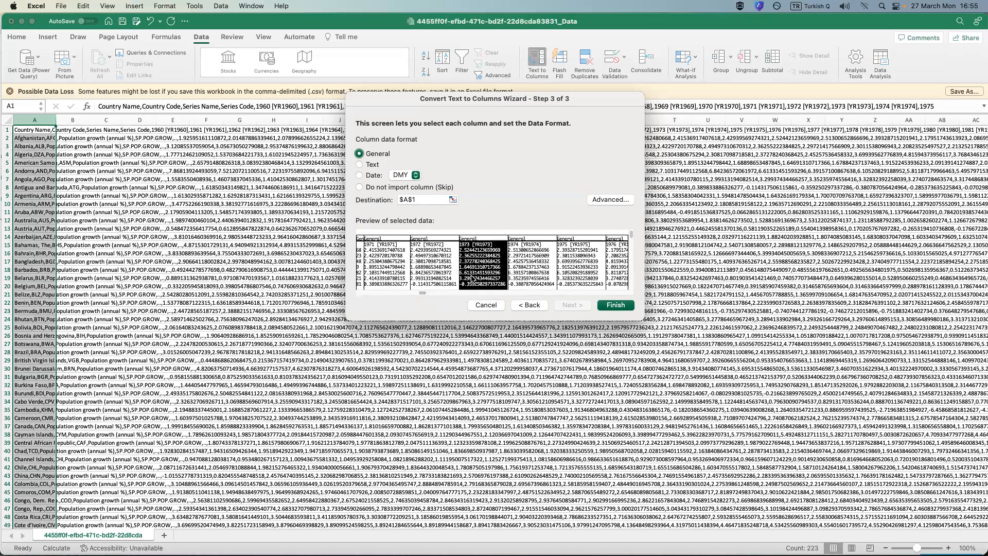
{"action": "left_click", "coordinate": [535, 272]}
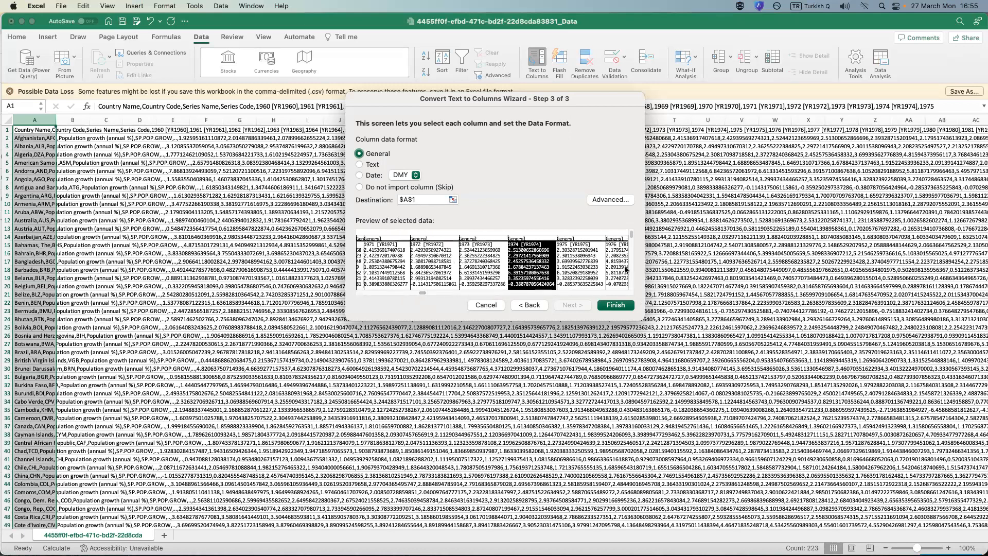
{"action": "left_click", "coordinate": [455, 293]}
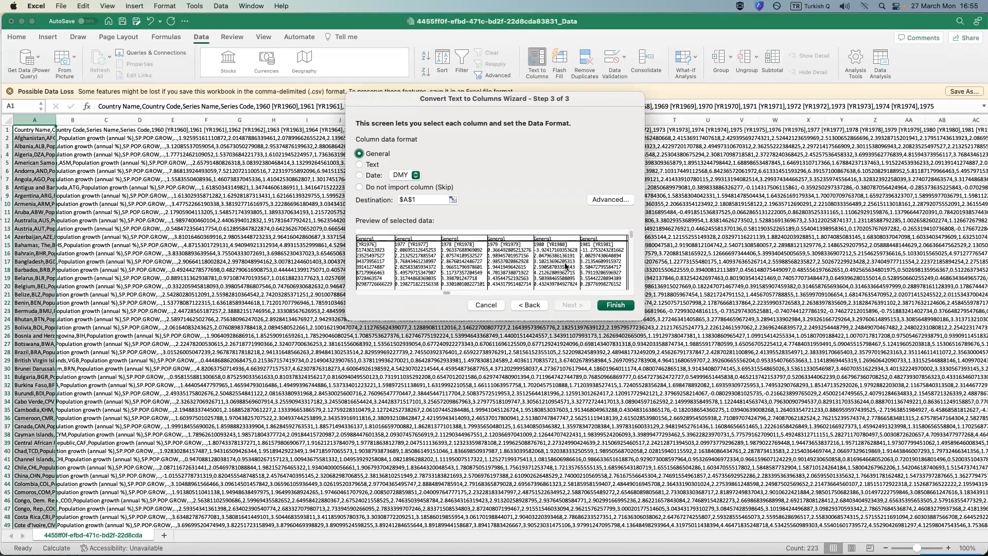
Review the advanced decimal and thousands separator settings without changing them, and inspect further rows and columns of the data preview.
{"action": "left_click", "coordinate": [612, 198]}
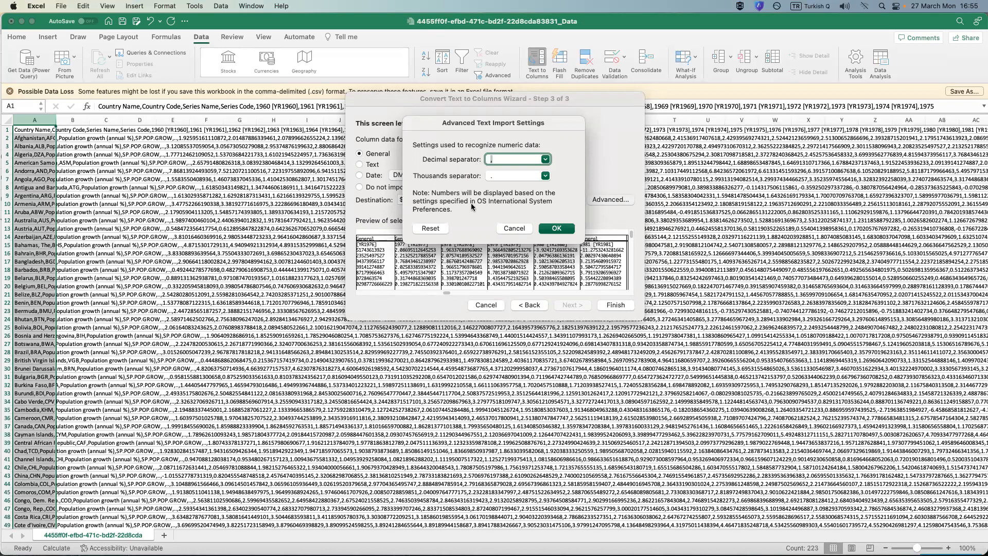
{"action": "left_click", "coordinate": [514, 230]}
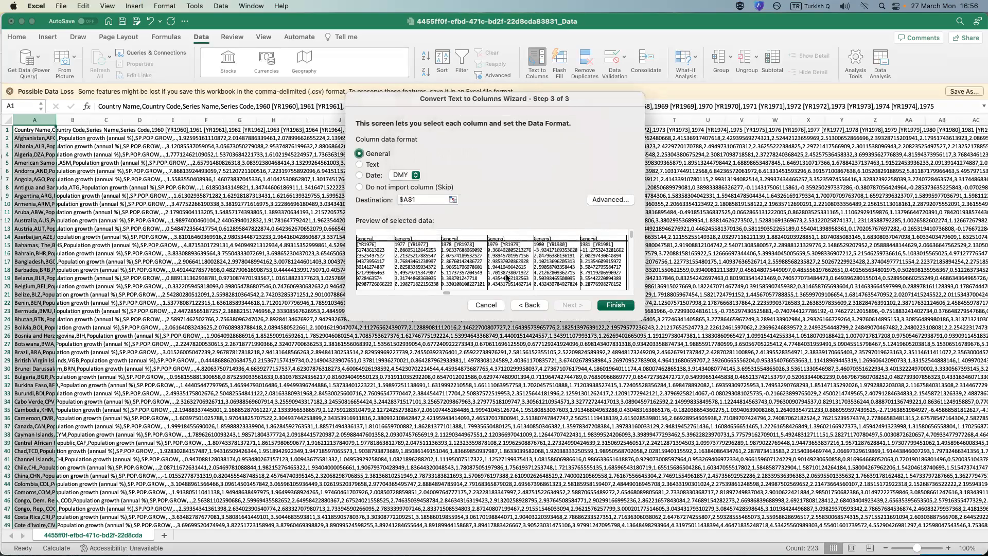
{"action": "scroll", "coordinate": [507, 276], "scroll_direction": "down", "scroll_amount": 2}
{"action": "scroll", "coordinate": [507, 276], "scroll_direction": "down", "scroll_amount": 2}
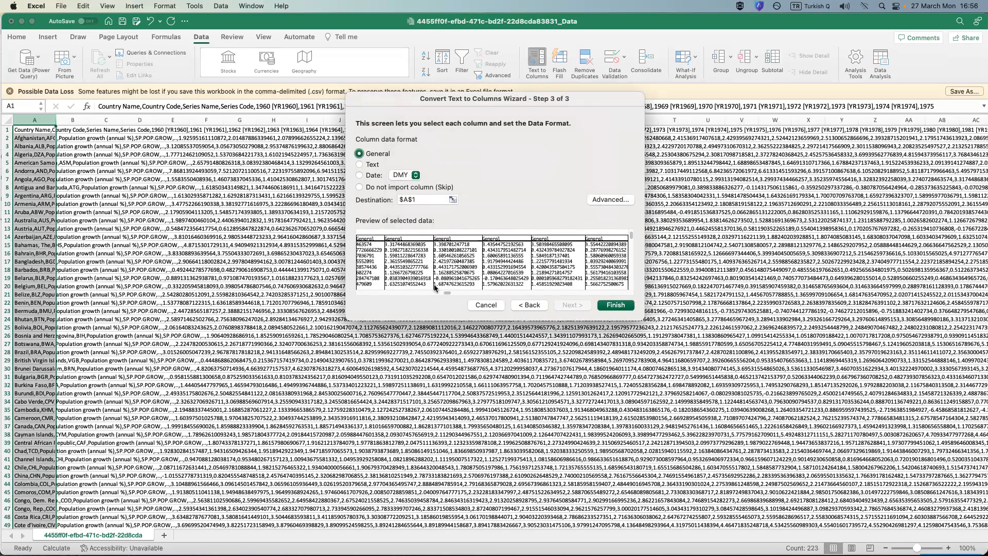
{"action": "left_click", "coordinate": [450, 264]}
{"action": "left_click", "coordinate": [506, 265]}
{"action": "left_click", "coordinate": [556, 265]}
{"action": "left_click", "coordinate": [415, 280]}
{"action": "left_click", "coordinate": [366, 273]}
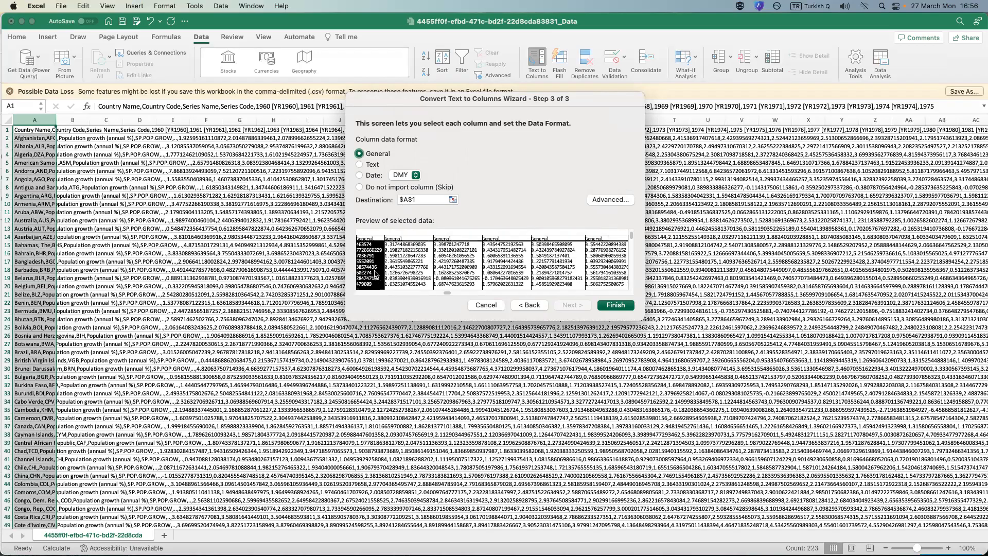
{"action": "left_click", "coordinate": [437, 272]}
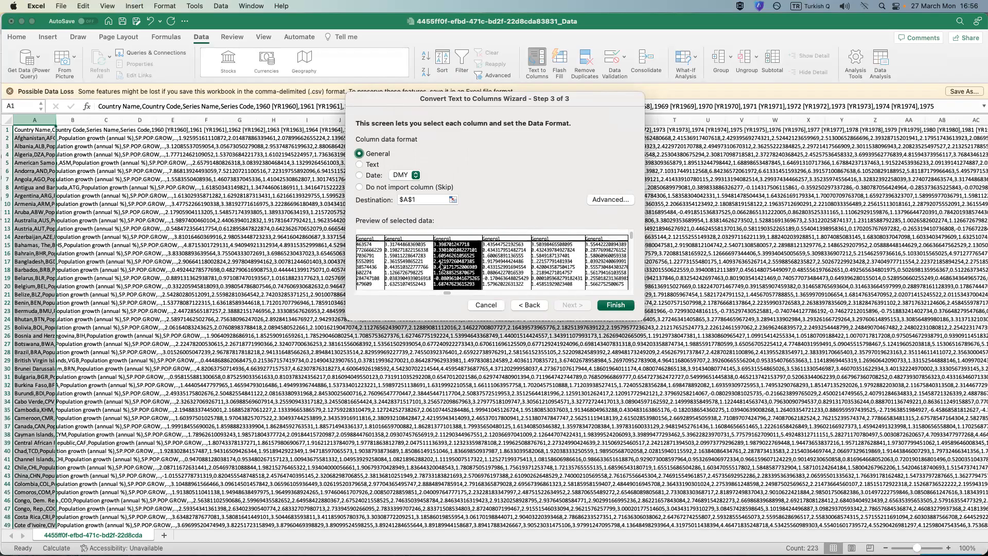
{"action": "left_click", "coordinate": [485, 267]}
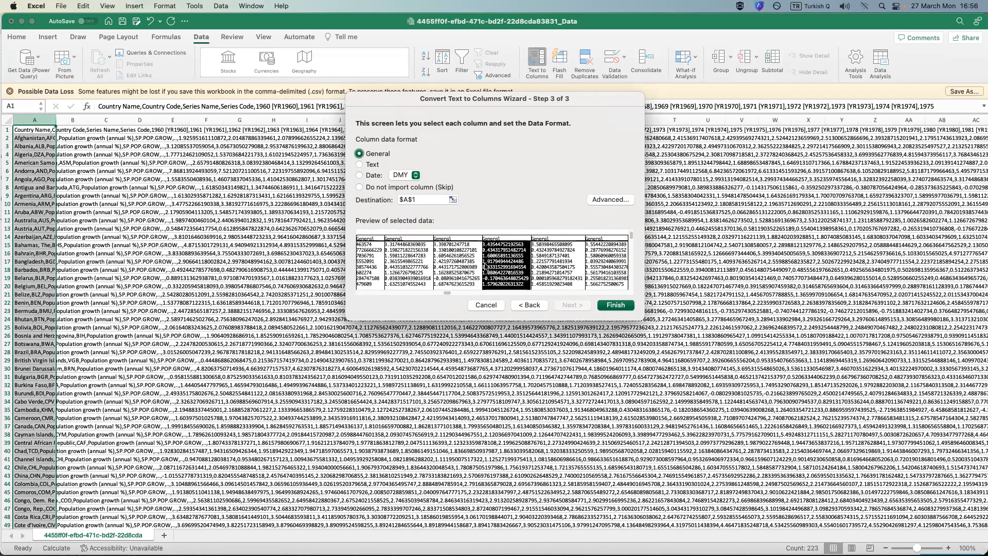
{"action": "left_click", "coordinate": [540, 267]}
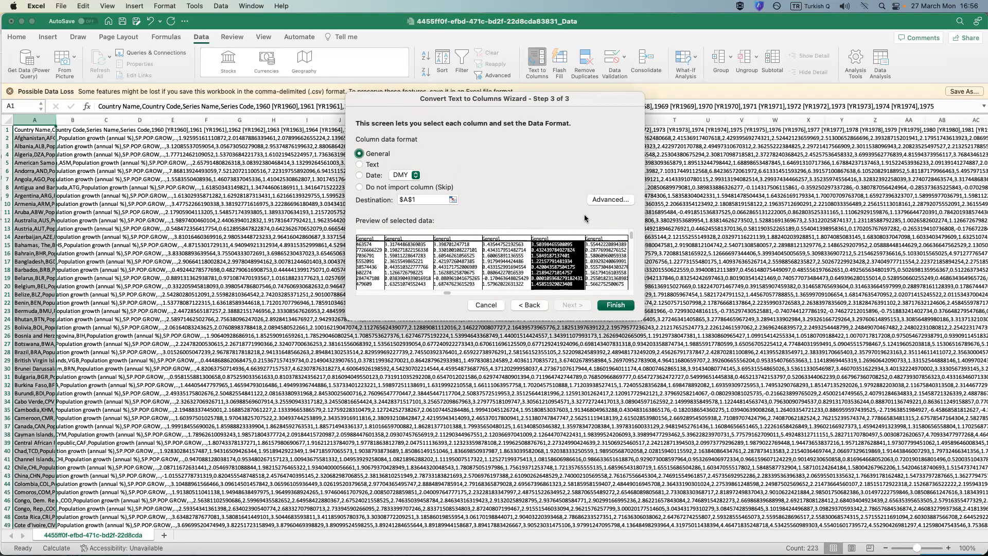
In the advanced text import settings, choose the blank thousands separator and set the decimal separator to a period.
{"action": "scroll", "coordinate": [556, 253], "scroll_direction": "up", "scroll_amount": 3}
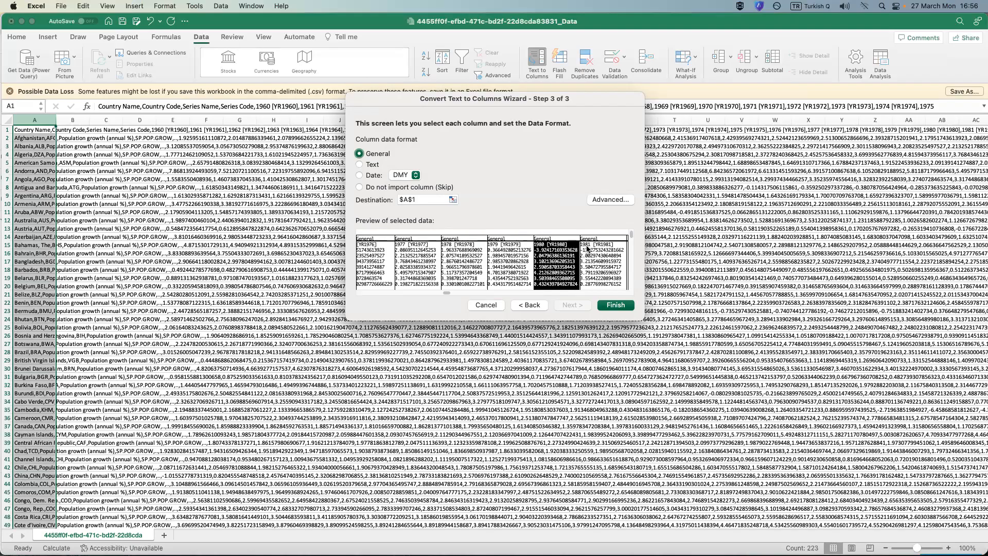
{"action": "left_click", "coordinate": [608, 200]}
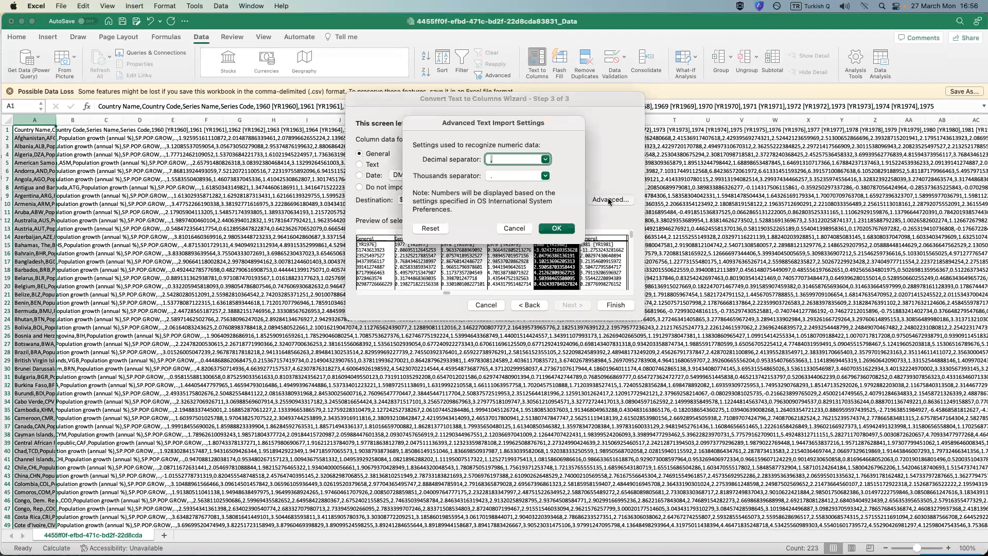
{"action": "left_click", "coordinate": [545, 176]}
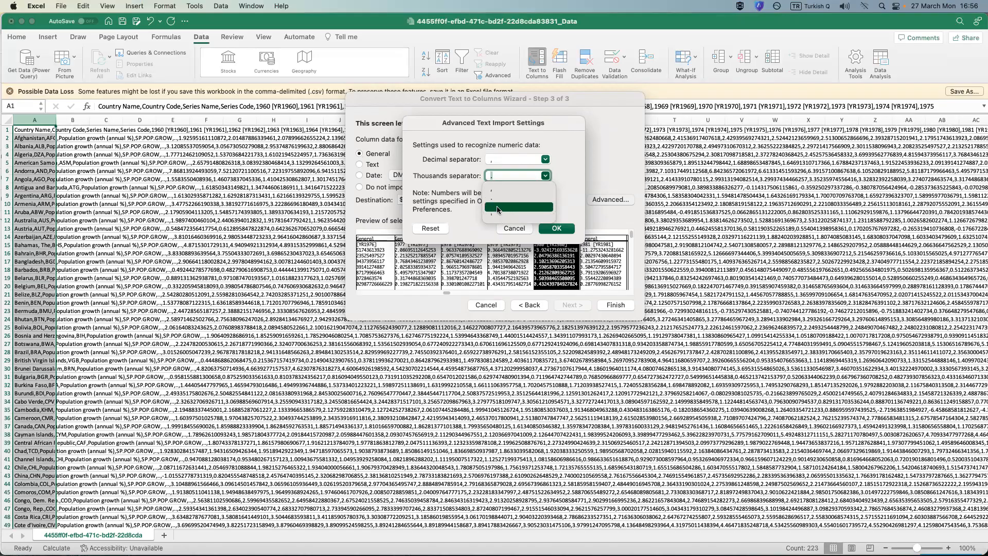
{"action": "left_click", "coordinate": [498, 209]}
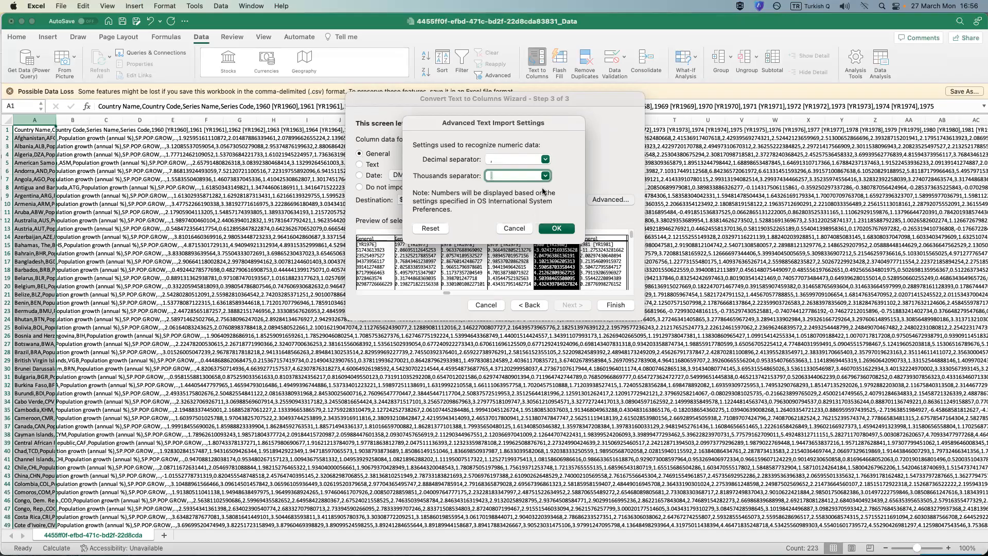
{"action": "left_click_drag", "start_coordinate": [554, 126], "coordinate": [551, 104]}
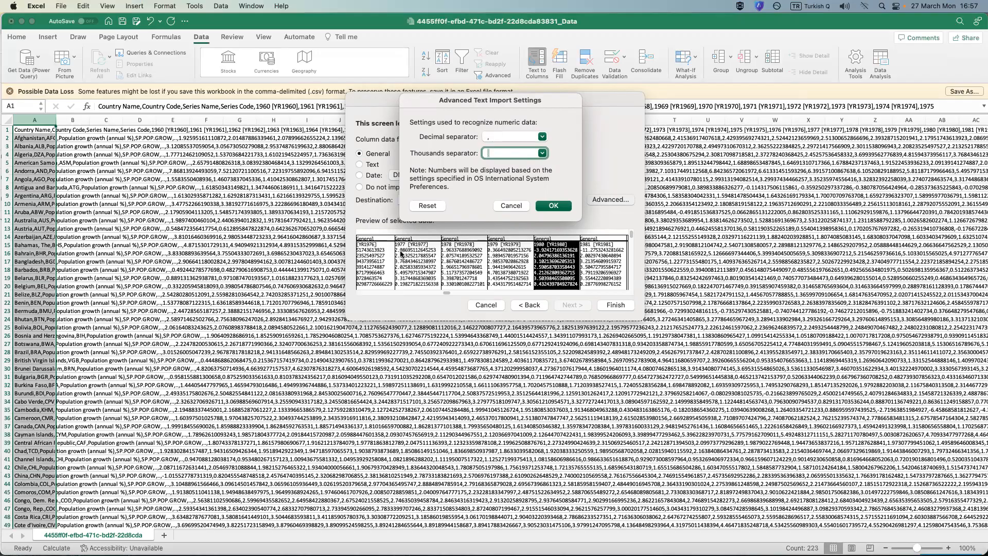
{"action": "left_click", "coordinate": [542, 136]}
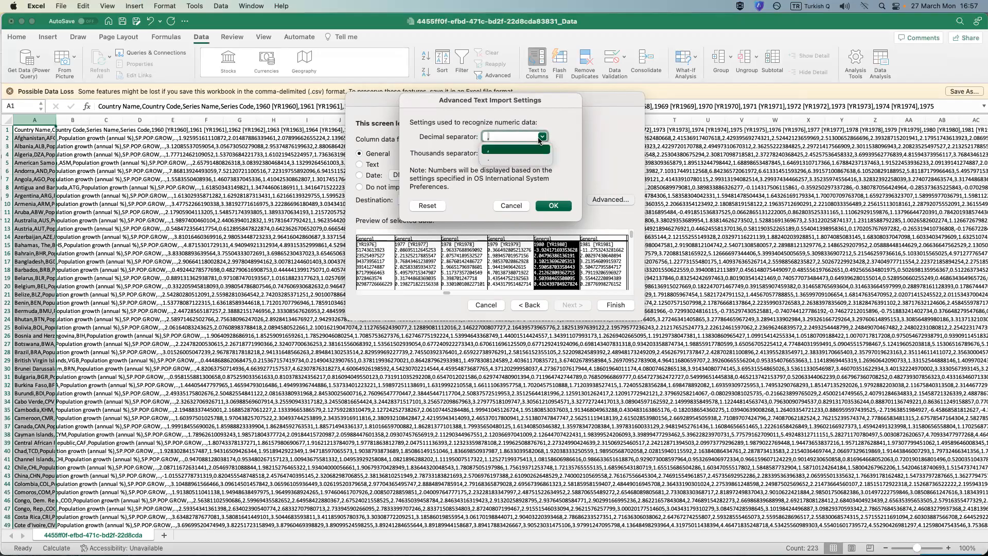
{"action": "left_click", "coordinate": [494, 160]}
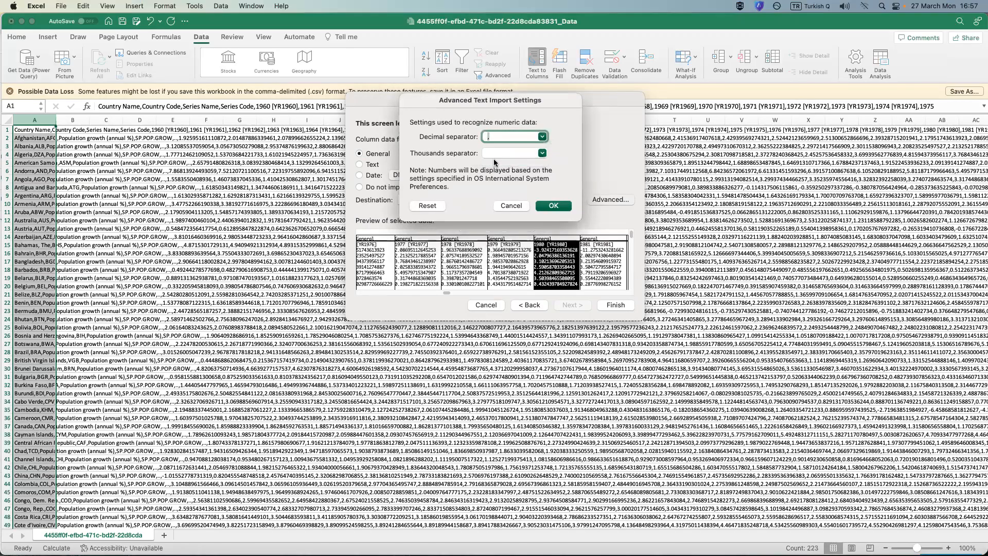
{"action": "left_click", "coordinate": [558, 207]}
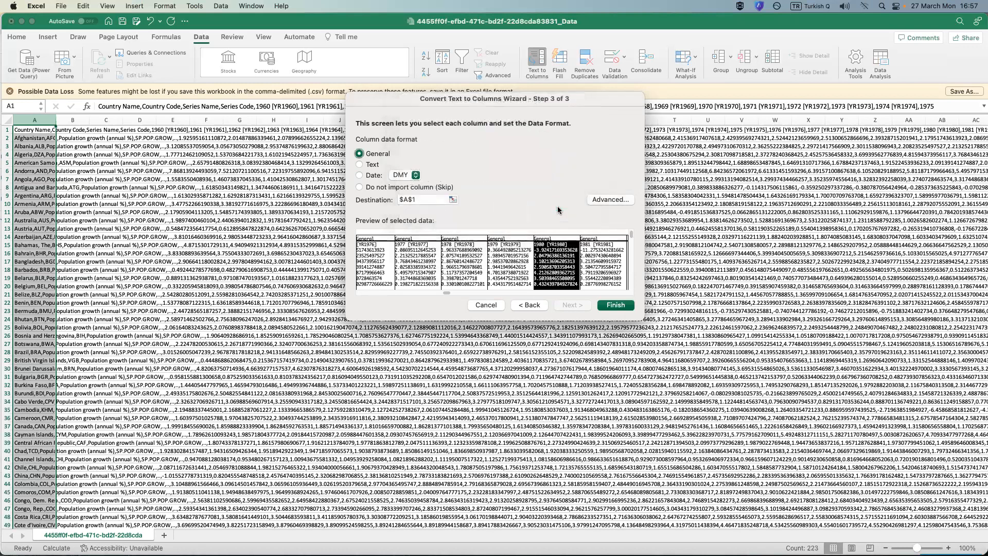
Finish the Text to Columns conversion and look across the split year columns through 2021.
{"action": "left_click", "coordinate": [616, 306]}
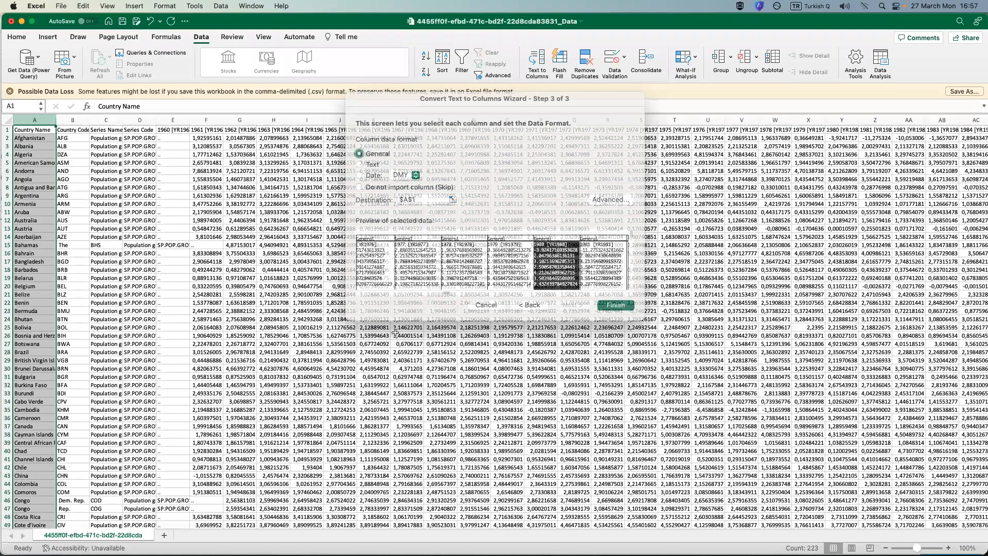
{"action": "left_click", "coordinate": [407, 303]}
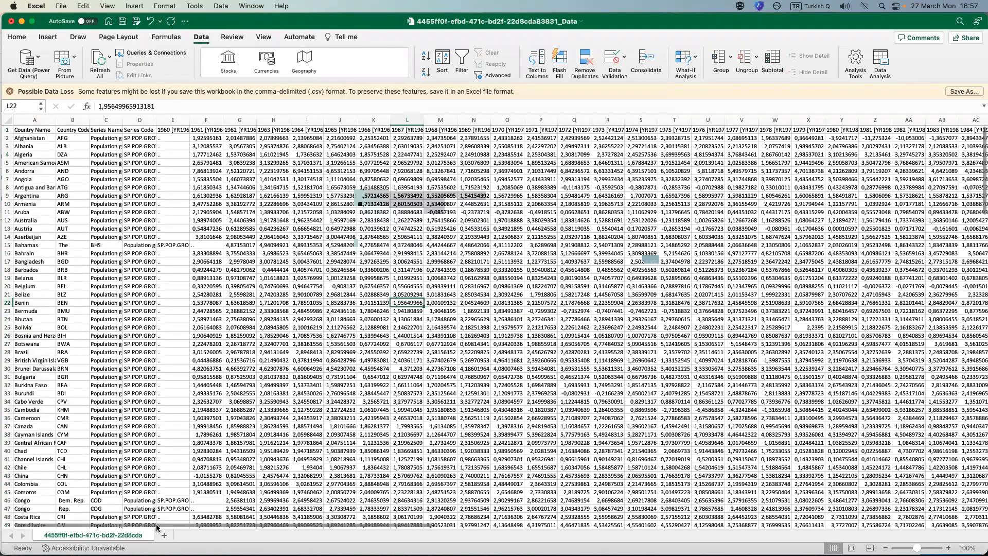
{"action": "left_click_drag", "start_coordinate": [354, 523], "coordinate": [499, 523]}
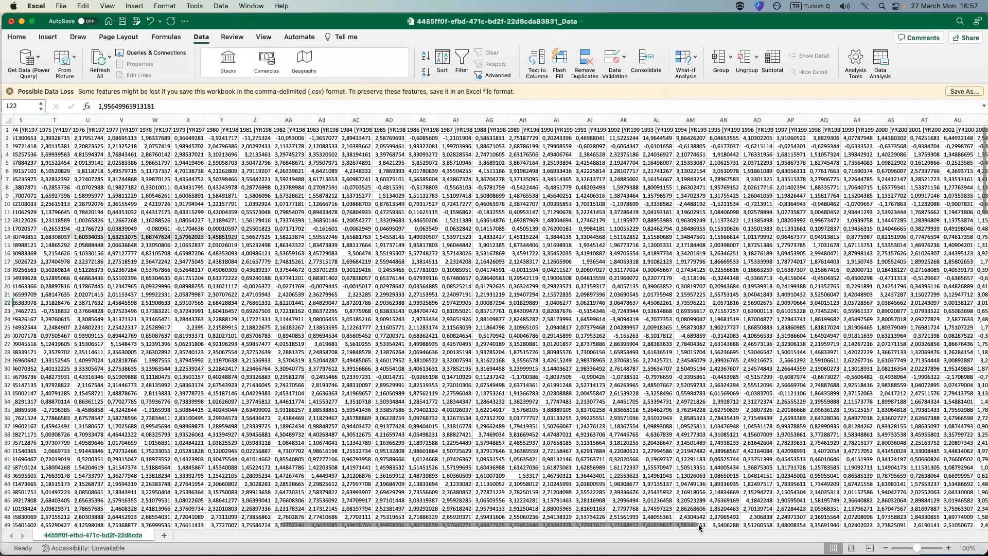
{"action": "scroll", "coordinate": [633, 487], "scroll_direction": "right", "scroll_amount": 10}
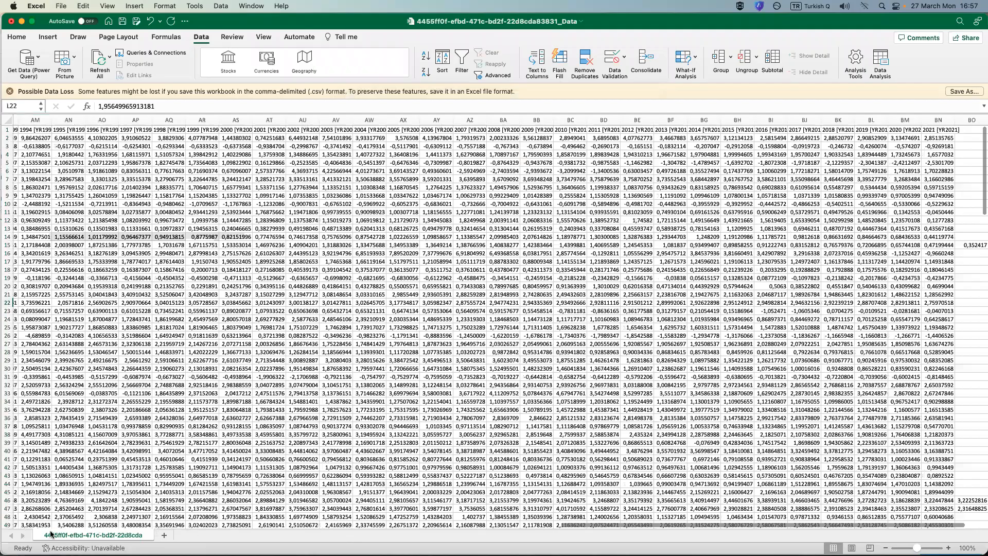
{"action": "scroll", "coordinate": [234, 152], "scroll_direction": "left", "scroll_amount": 15}
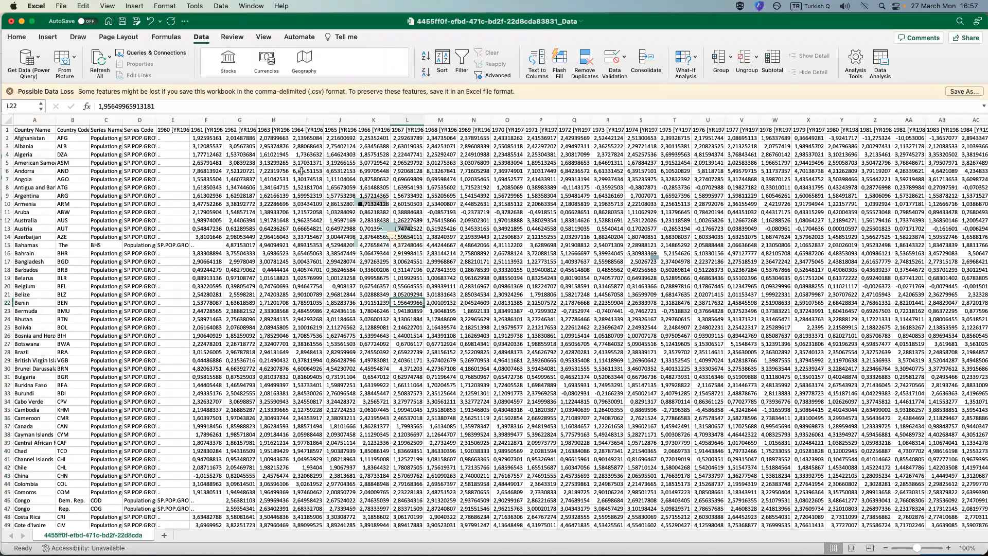
Select the whole sheet and autofit all column widths to their contents.
{"action": "left_click", "coordinate": [8, 122]}
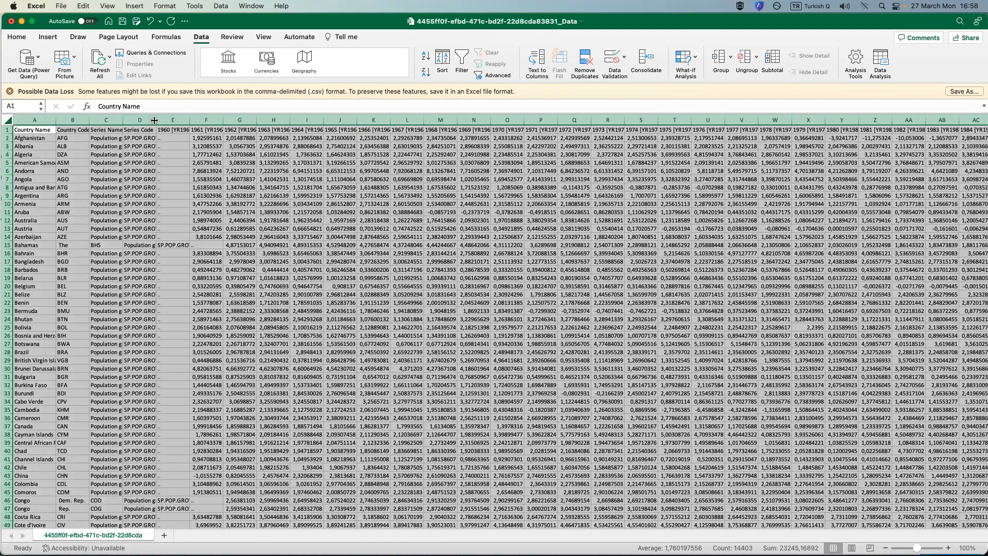
{"action": "double_click", "coordinate": [154, 120]}
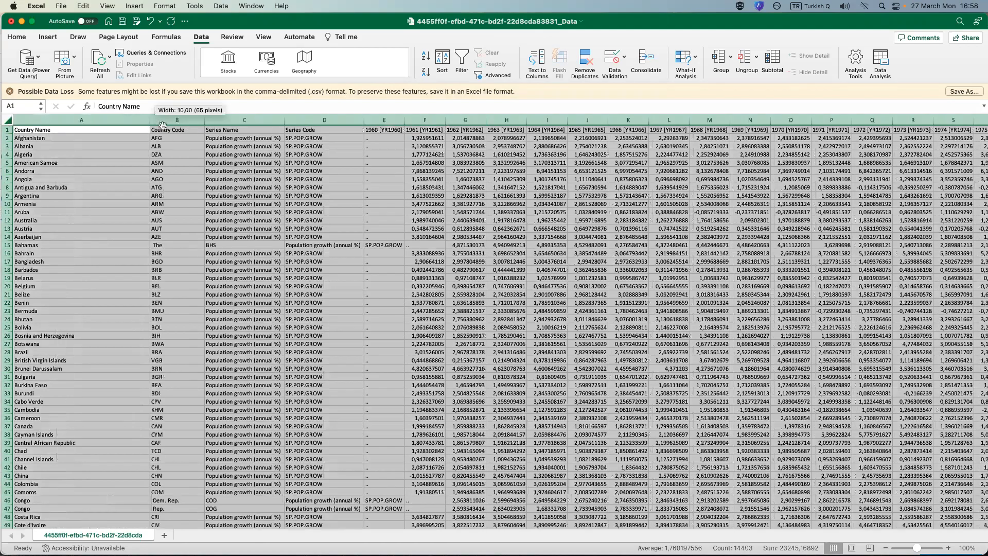
{"action": "left_click", "coordinate": [242, 171]}
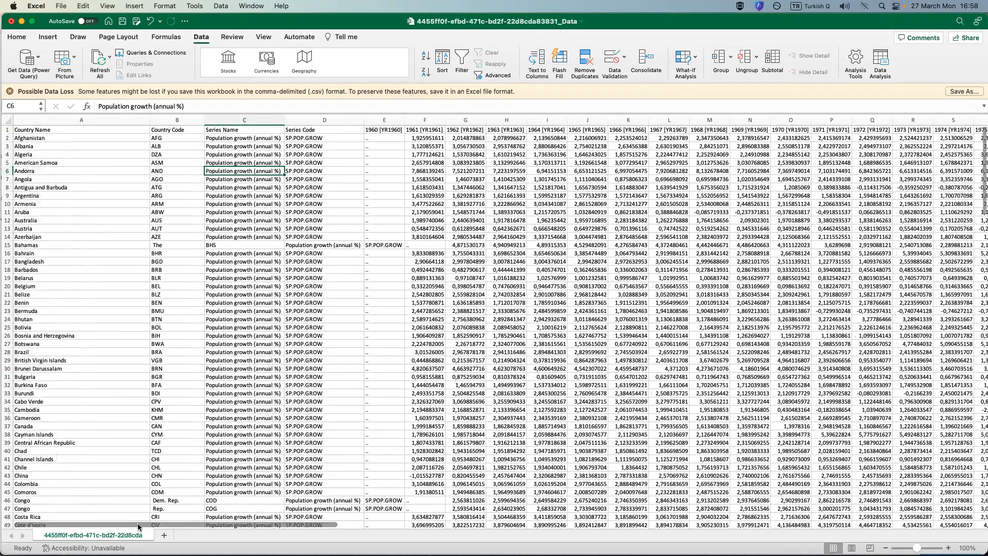
Look through the country rows of the converted table for entries that landed in the wrong columns.
{"action": "scroll", "coordinate": [134, 456], "scroll_direction": "down", "scroll_amount": 3}
{"action": "scroll", "coordinate": [135, 455], "scroll_direction": "down", "scroll_amount": 10}
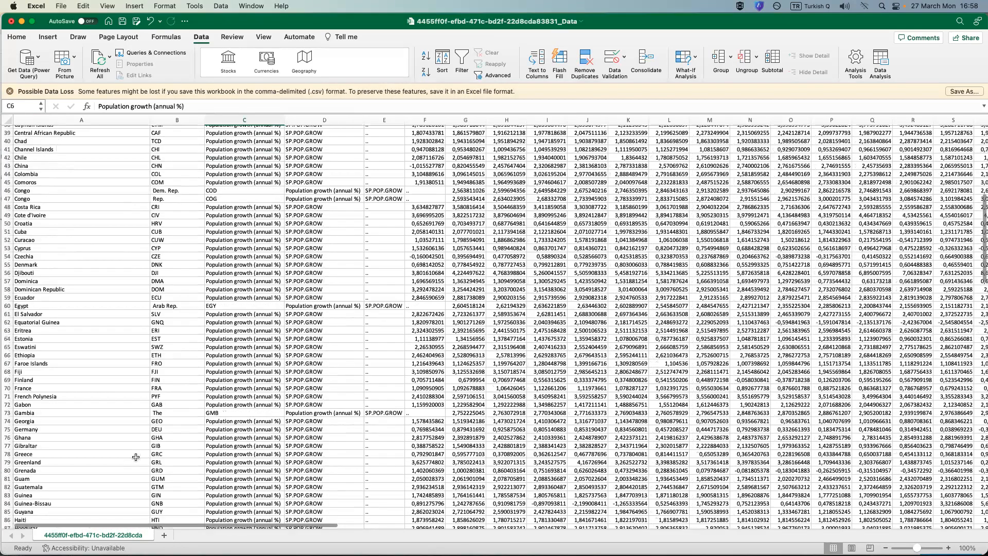
{"action": "scroll", "coordinate": [135, 457], "scroll_direction": "down", "scroll_amount": 15}
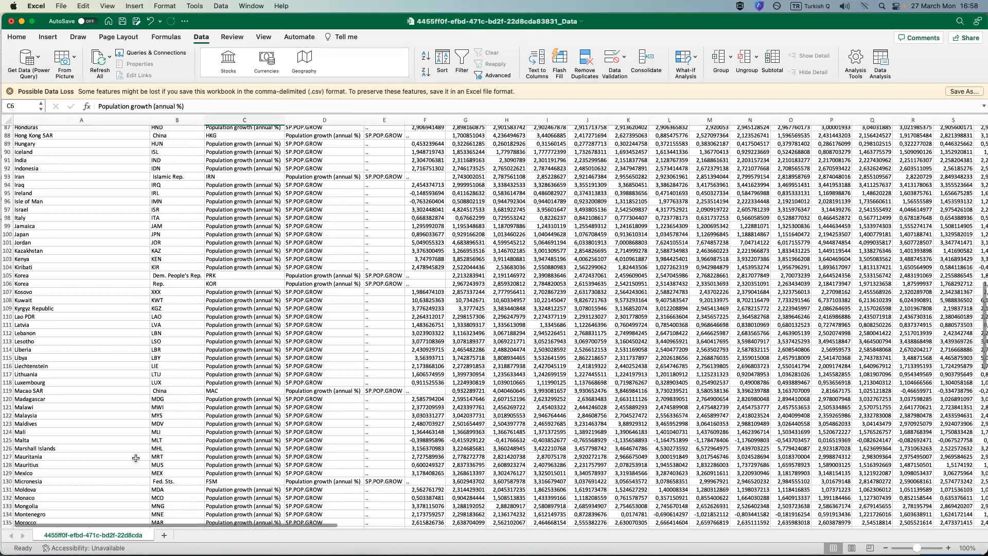
{"action": "scroll", "coordinate": [135, 458], "scroll_direction": "down", "scroll_amount": 14}
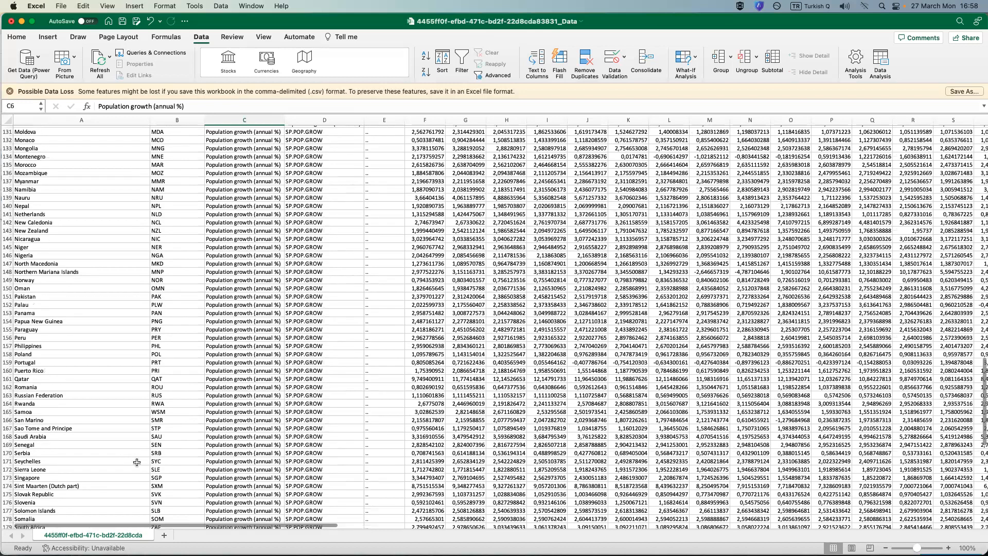
{"action": "scroll", "coordinate": [147, 471], "scroll_direction": "up", "scroll_amount": 8}
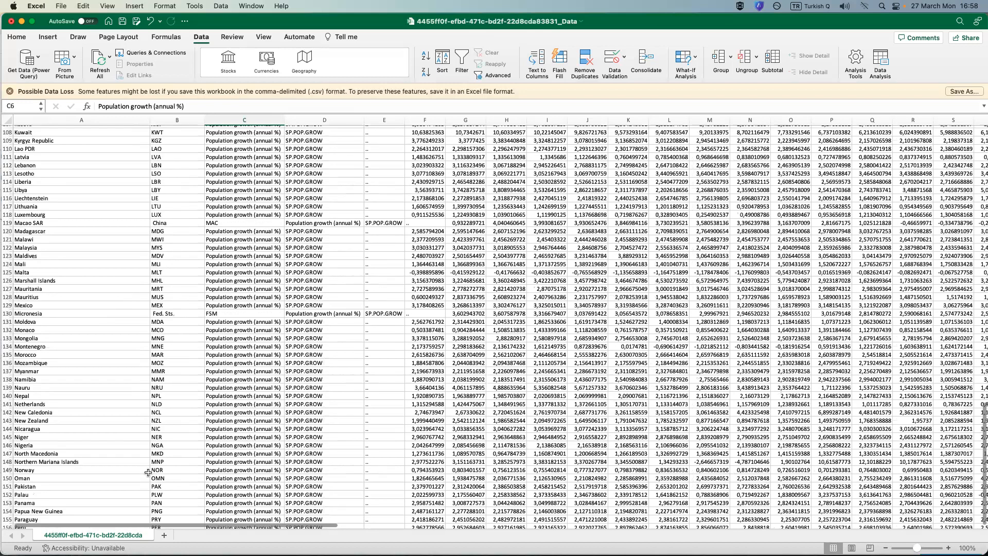
{"action": "scroll", "coordinate": [149, 473], "scroll_direction": "up", "scroll_amount": 20}
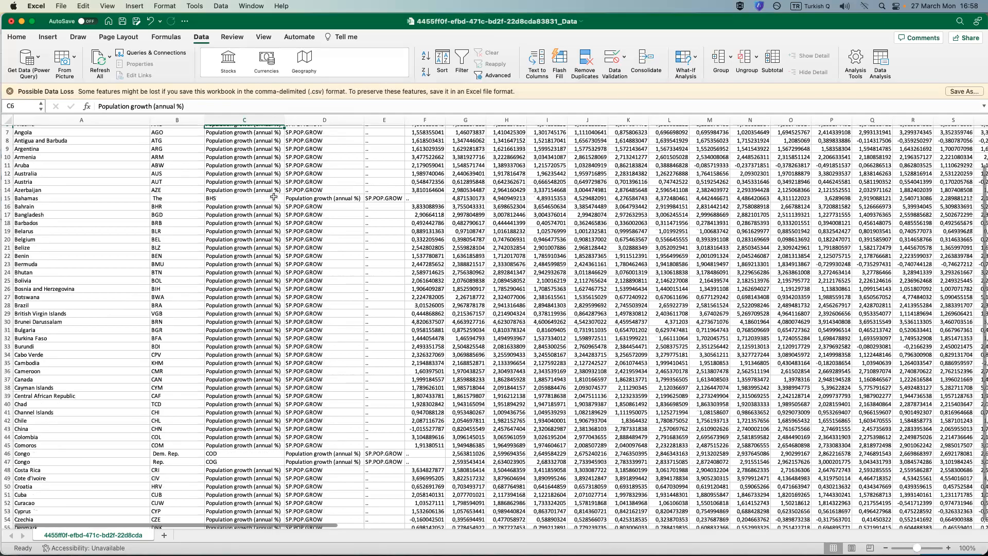
{"action": "scroll", "coordinate": [232, 125], "scroll_direction": "up", "scroll_amount": 2}
Check the Series Name column cell by cell from its header down to the Bahamas entry in C15.
{"action": "left_click", "coordinate": [239, 126]}
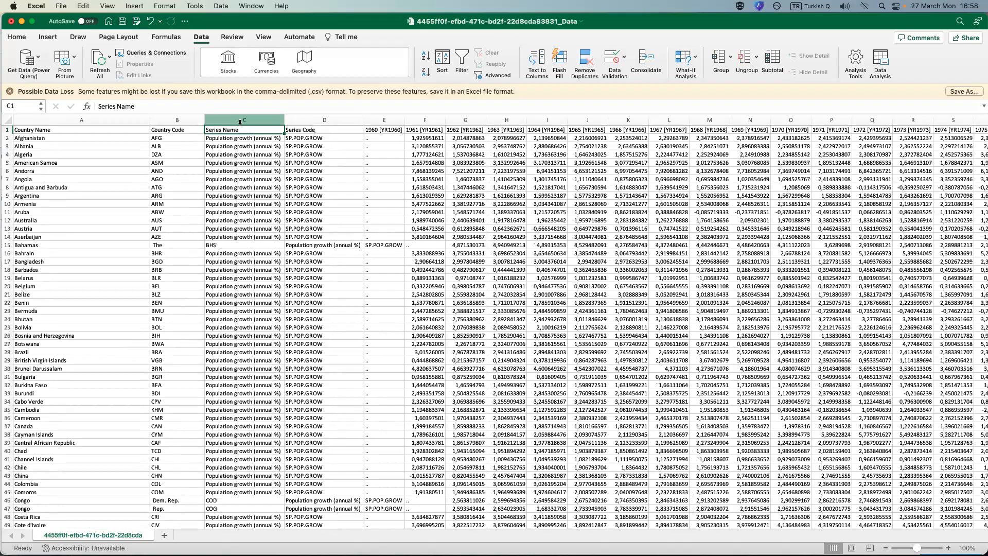
{"action": "left_click", "coordinate": [237, 139]}
{"action": "key", "text": "Down"}
{"action": "key", "text": "Down"}
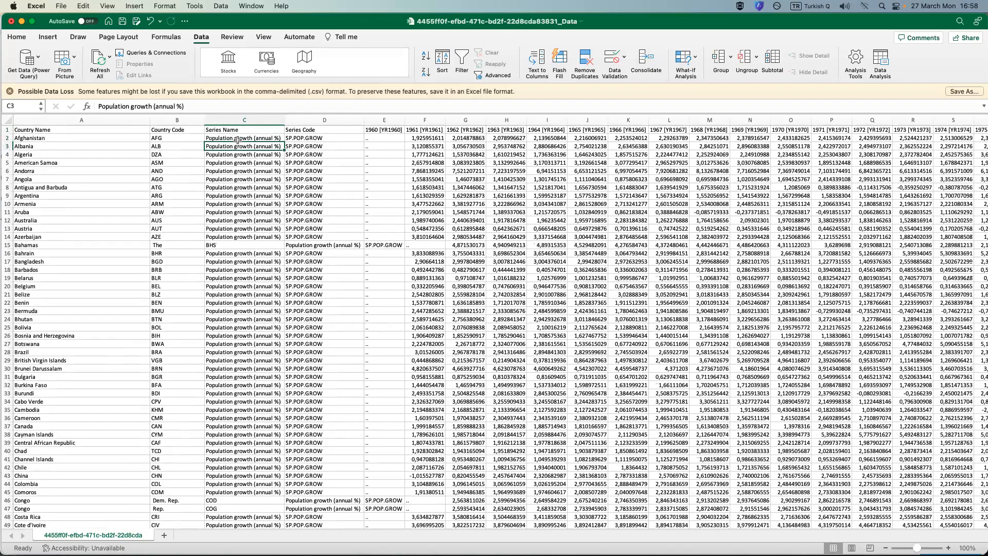
{"action": "key", "text": "Down"}
{"action": "key", "text": "Down"}
{"action": "key", "text": "Down"}
{"action": "key", "text": "Down"}
{"action": "key", "text": "Down"}
{"action": "key", "text": "Down"}
{"action": "key", "text": "Down"}
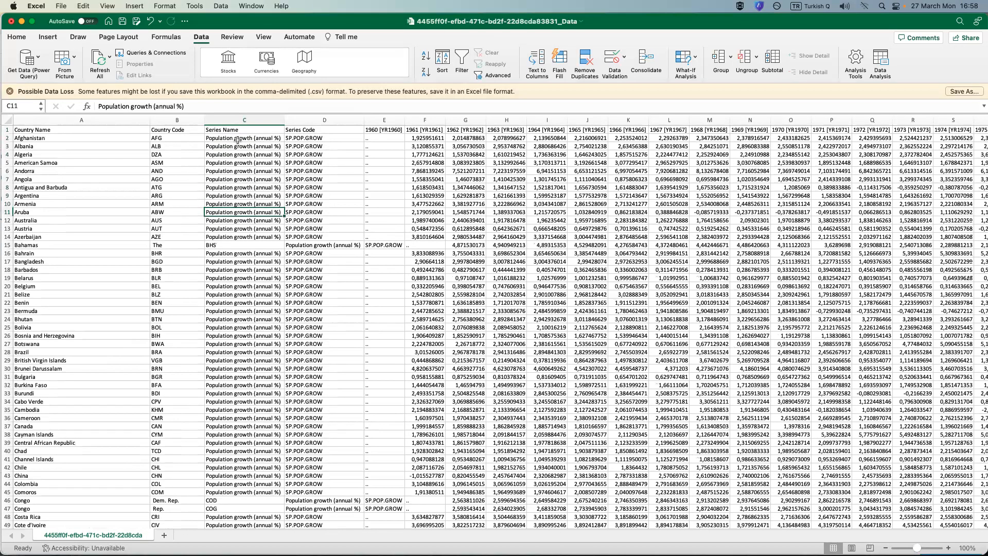
{"action": "key", "text": "Down"}
{"action": "key", "text": "Down"}
{"action": "key", "text": "Down"}
{"action": "key", "text": "Down"}
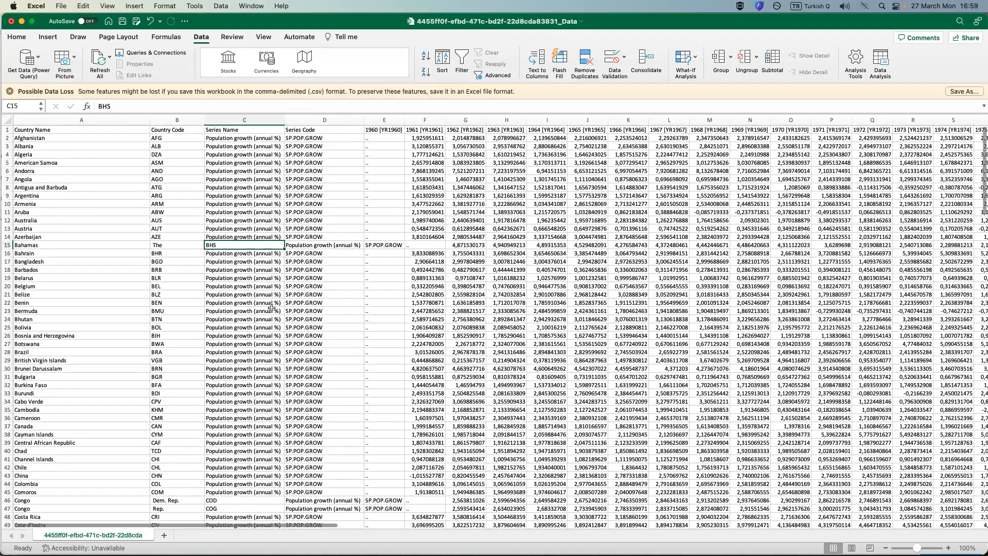
Select the Bahamas row (row 15) and follow it across the year columns to column BO.
{"action": "left_click", "coordinate": [10, 246]}
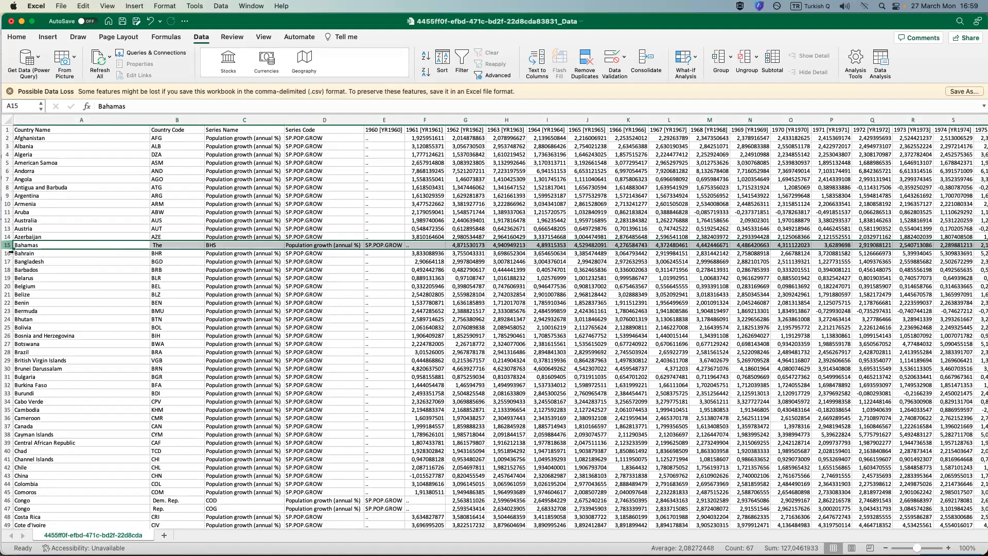
{"action": "left_click_drag", "start_coordinate": [151, 527], "coordinate": [230, 527]}
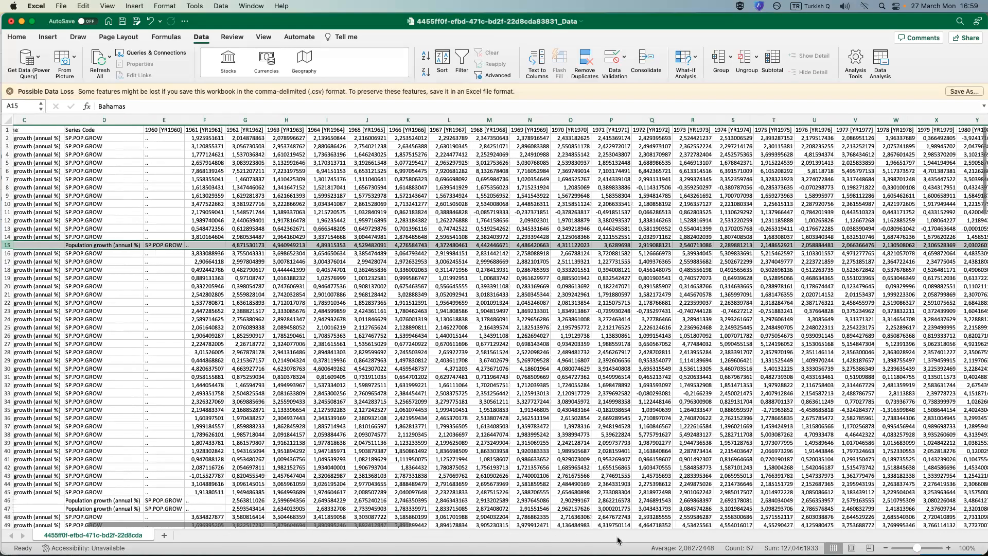
{"action": "left_click_drag", "start_coordinate": [231, 525], "coordinate": [799, 526]}
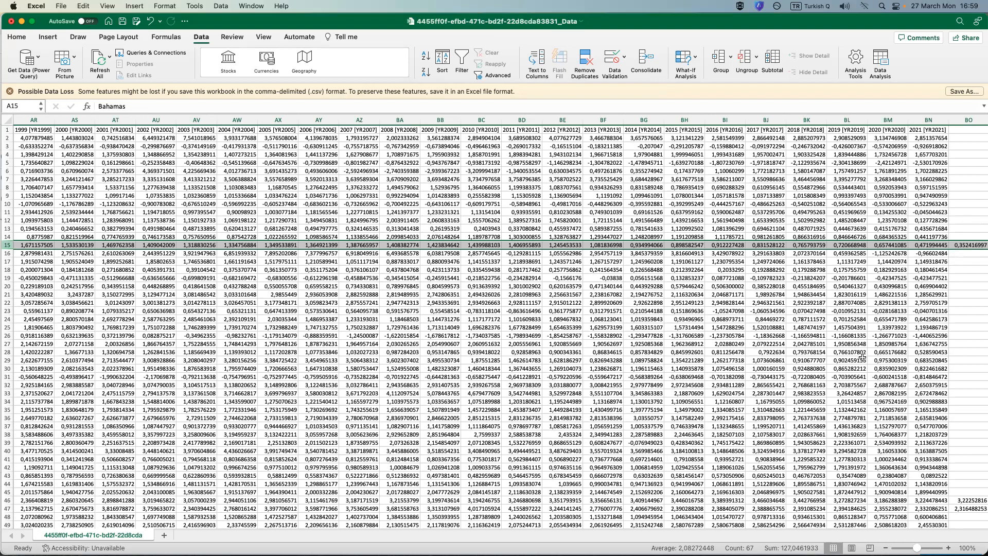
{"action": "scroll", "coordinate": [833, 430], "scroll_direction": "down", "scroll_amount": 2}
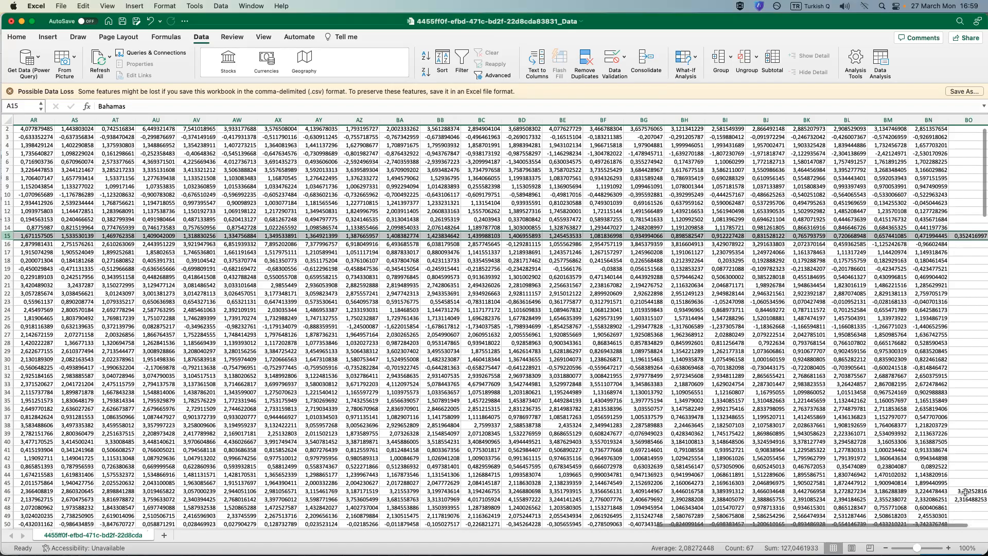
Examine column BO from cell BO46 downward for other rows whose values extend beyond the 2021 column.
{"action": "left_click", "coordinate": [963, 491]}
{"action": "scroll", "coordinate": [964, 490], "scroll_direction": "down", "scroll_amount": 2}
{"action": "scroll", "coordinate": [964, 428], "scroll_direction": "down", "scroll_amount": 4}
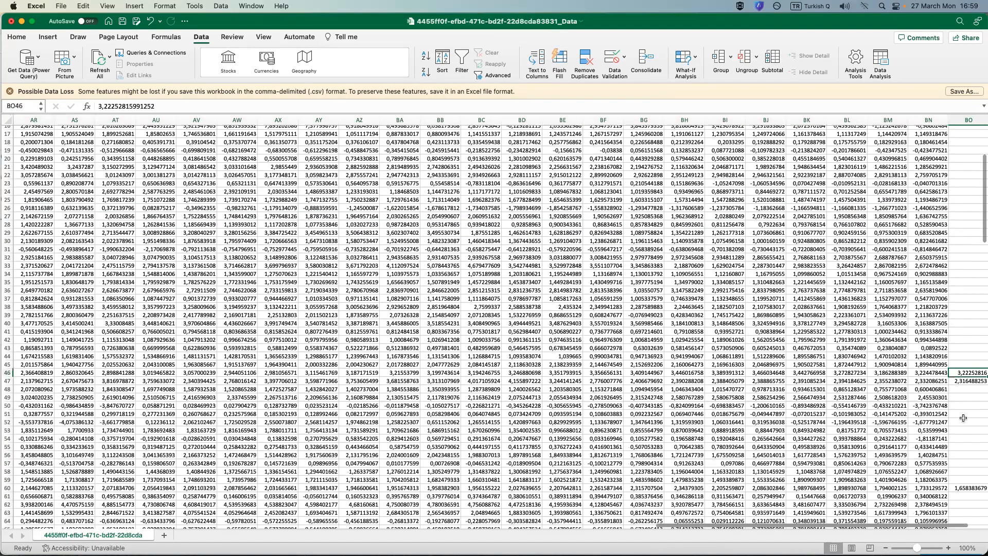
{"action": "scroll", "coordinate": [971, 403], "scroll_direction": "down", "scroll_amount": 4}
{"action": "scroll", "coordinate": [973, 399], "scroll_direction": "down", "scroll_amount": 5}
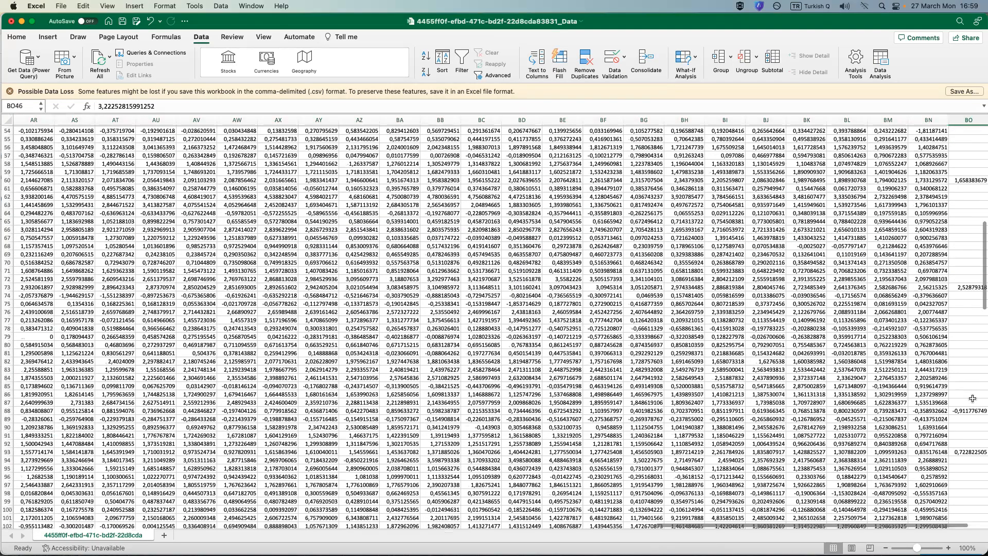
{"action": "scroll", "coordinate": [973, 400], "scroll_direction": "down", "scroll_amount": 10}
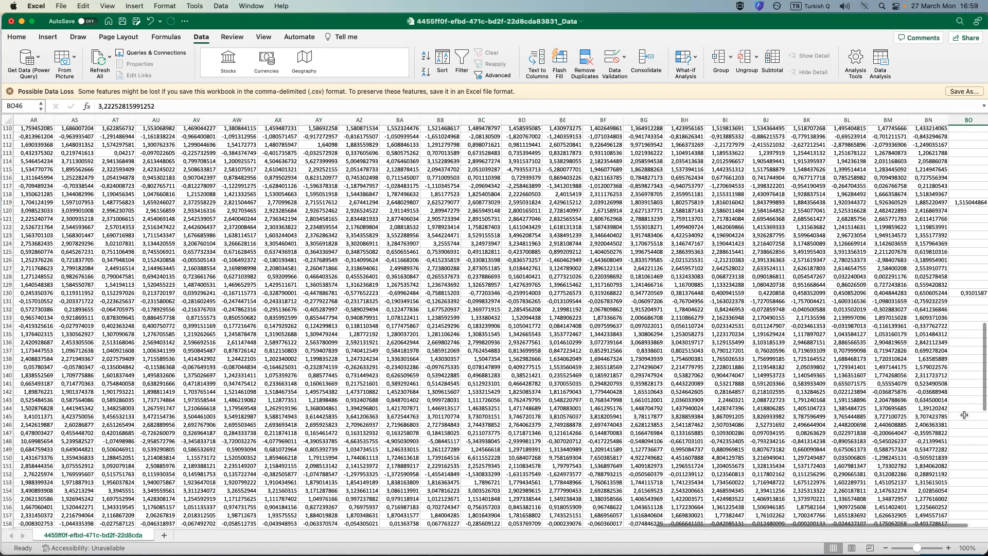
{"action": "scroll", "coordinate": [967, 416], "scroll_direction": "down", "scroll_amount": 7}
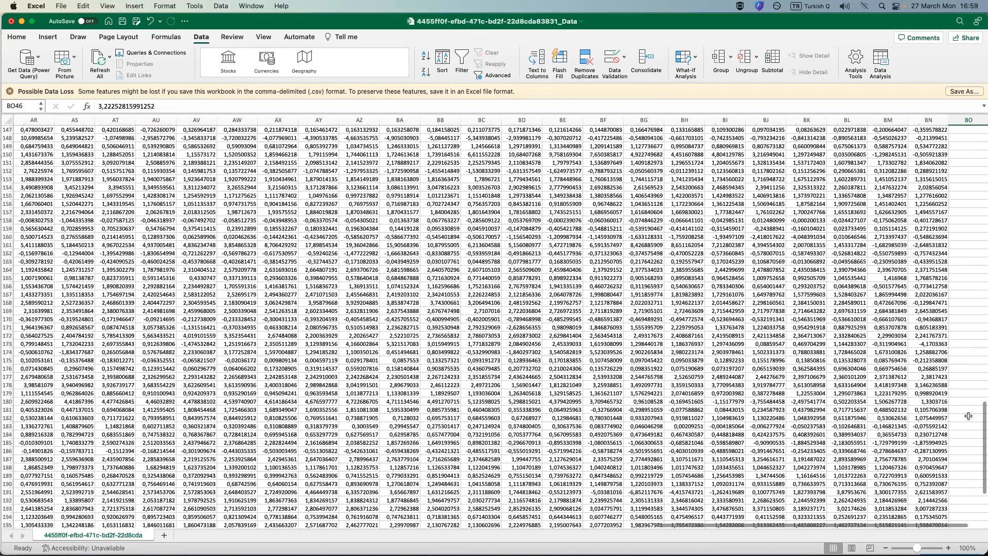
{"action": "scroll", "coordinate": [969, 416], "scroll_direction": "up", "scroll_amount": 20}
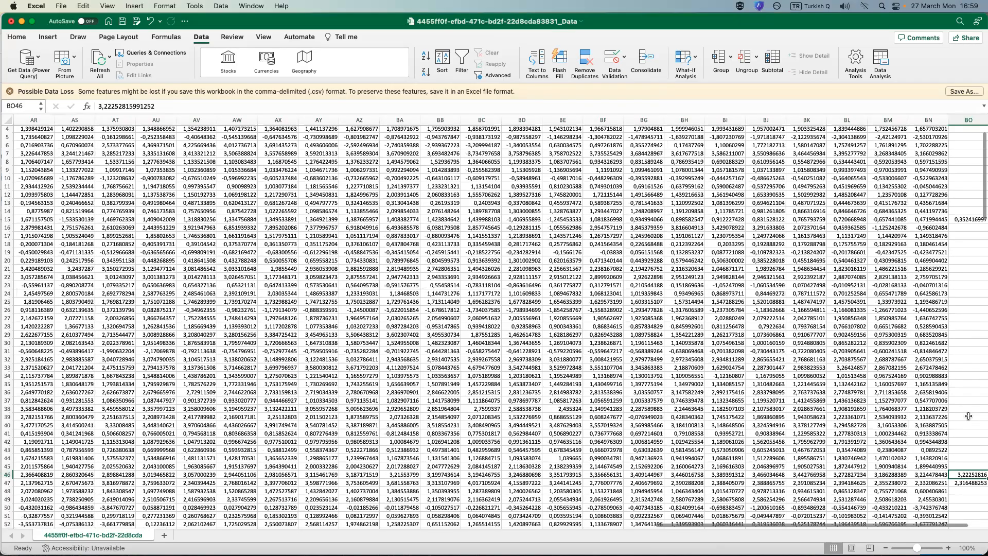
{"action": "scroll", "coordinate": [972, 428], "scroll_direction": "down", "scroll_amount": 2}
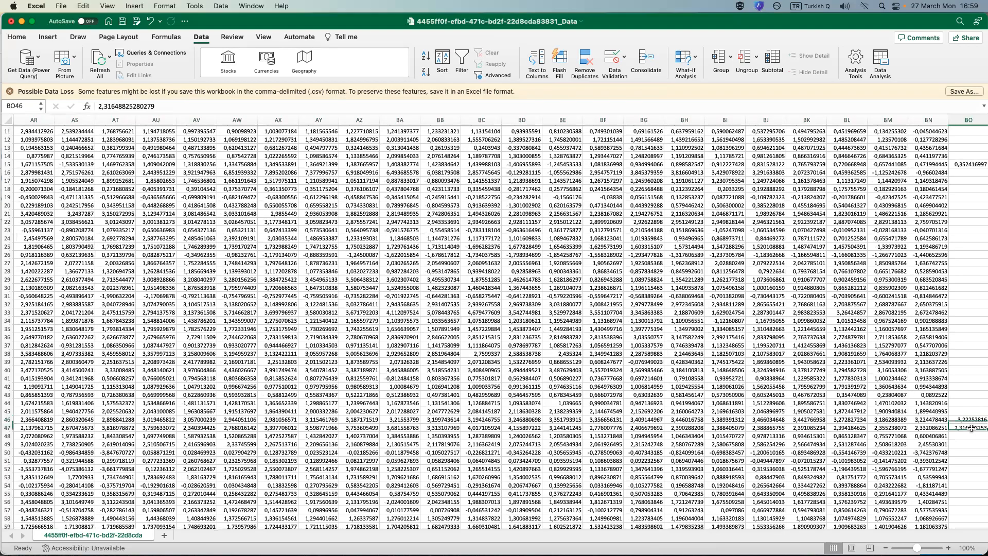
Select rows 46 and 47 from their overflow cells in column BO back to the country names in column A.
{"action": "left_click_drag", "start_coordinate": [950, 427], "coordinate": [759, 420]}
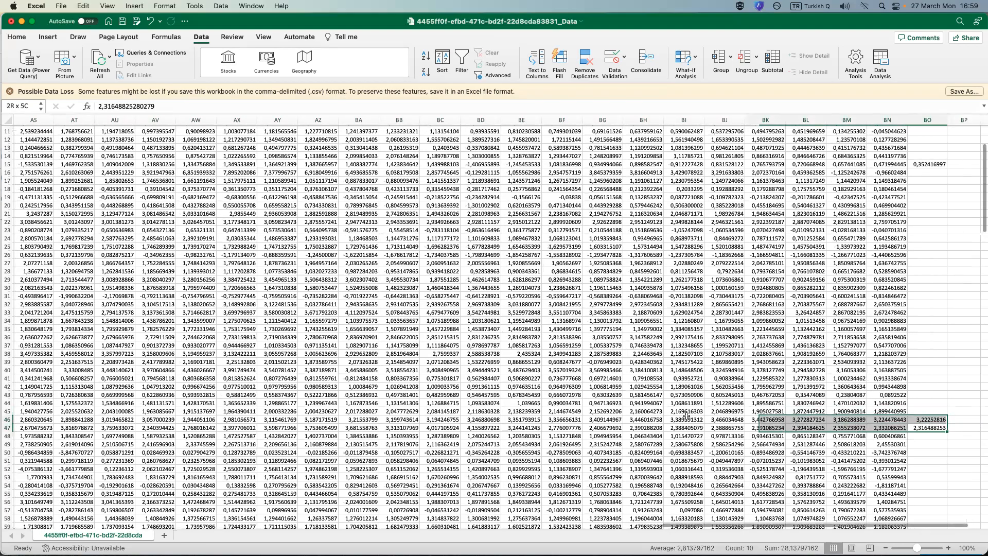
{"action": "left_click_drag", "start_coordinate": [685, 416], "coordinate": [678, 419]}
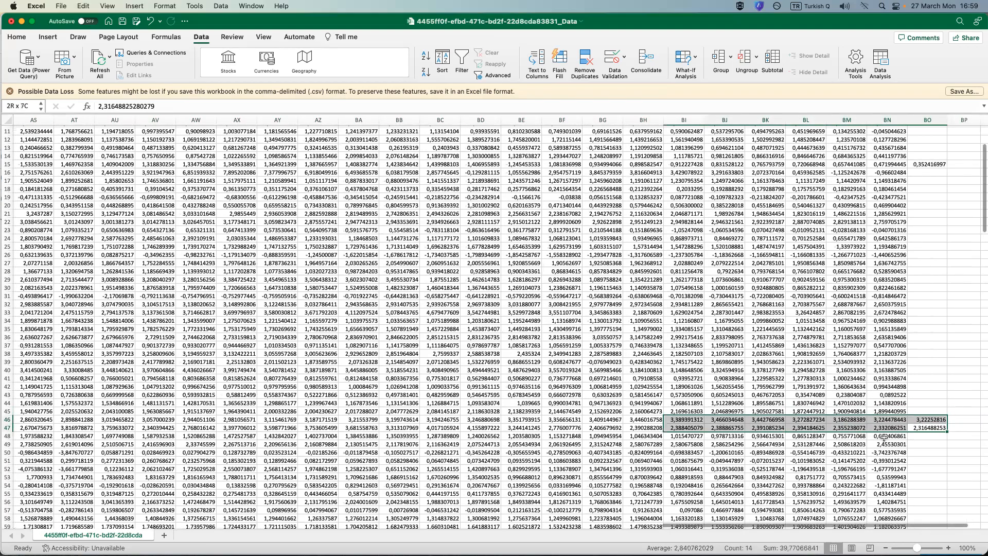
{"action": "left_click", "coordinate": [916, 463]}
{"action": "left_click_drag", "start_coordinate": [926, 420], "coordinate": [7, 434]}
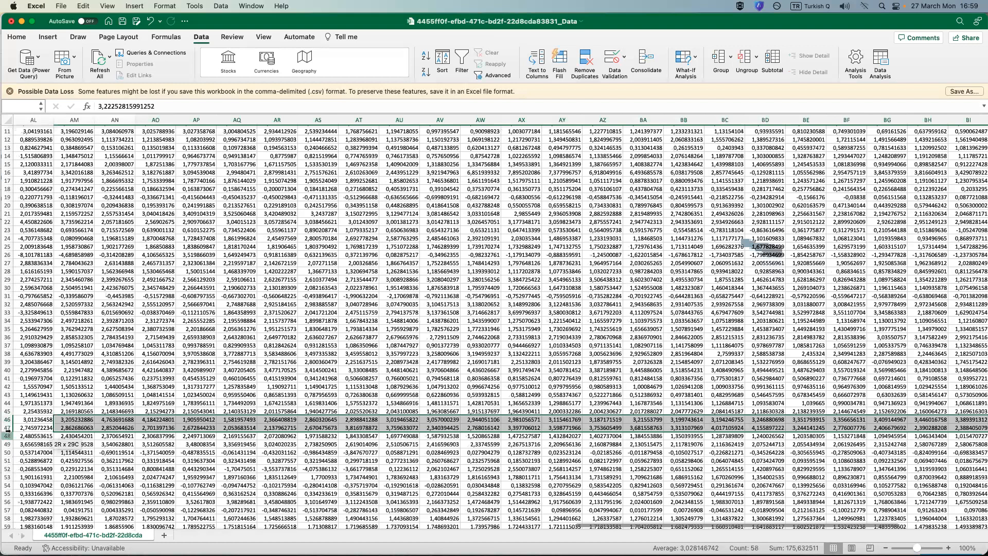
{"action": "left_click_drag", "start_coordinate": [7, 433], "coordinate": [7, 434]}
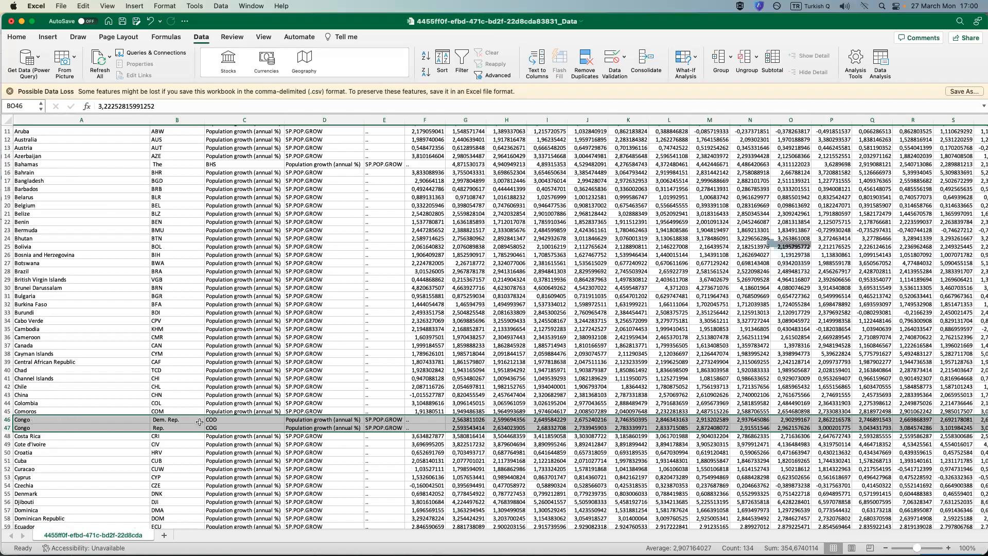
Look through the country rows beyond row 47 for other names split between columns A and B.
{"action": "scroll", "coordinate": [166, 423], "scroll_direction": "down", "scroll_amount": 3}
{"action": "scroll", "coordinate": [165, 425], "scroll_direction": "down", "scroll_amount": 1}
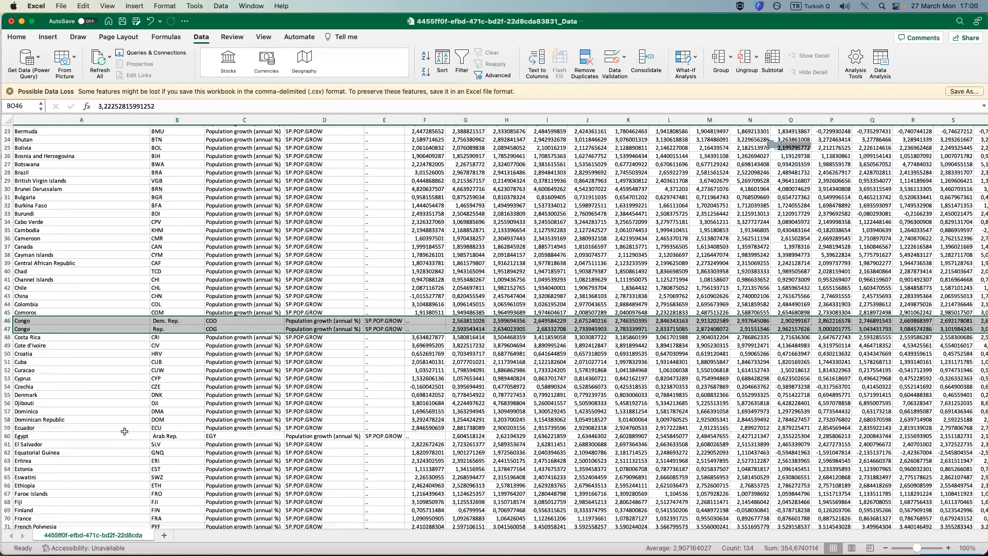
{"action": "scroll", "coordinate": [173, 405], "scroll_direction": "down", "scroll_amount": 5}
{"action": "scroll", "coordinate": [63, 420], "scroll_direction": "down", "scroll_amount": 5}
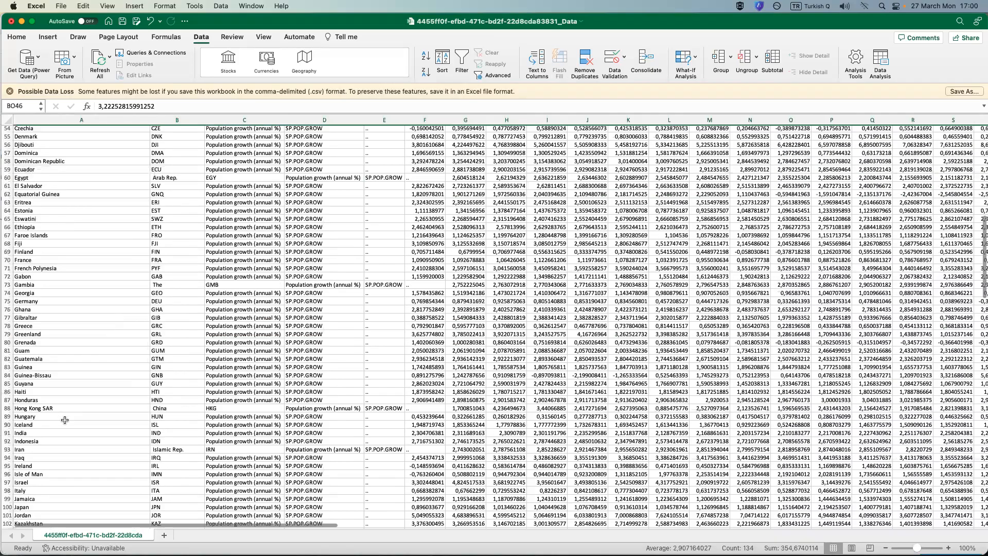
{"action": "scroll", "coordinate": [41, 419], "scroll_direction": "down", "scroll_amount": 1}
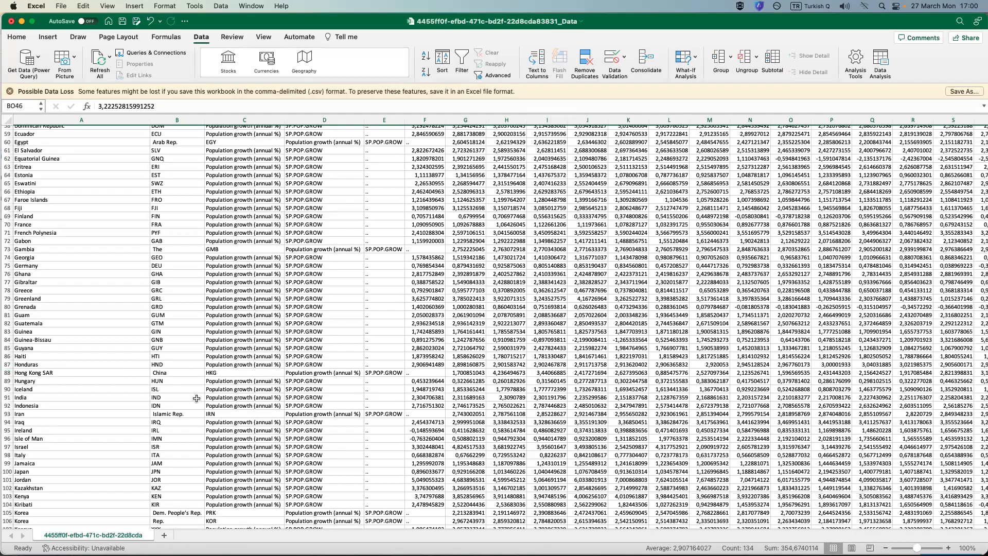
{"action": "scroll", "coordinate": [222, 390], "scroll_direction": "up", "scroll_amount": 6}
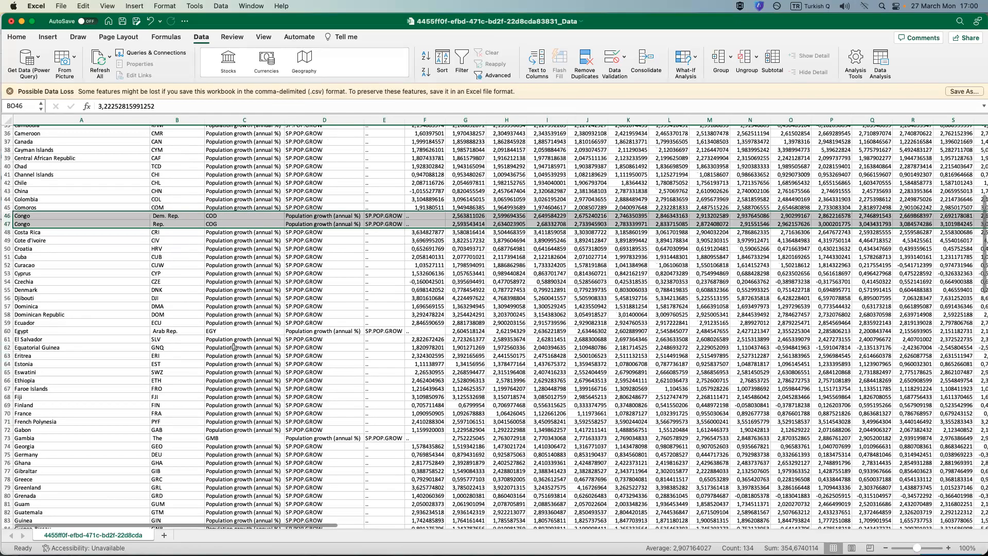
{"action": "scroll", "coordinate": [237, 344], "scroll_direction": "up", "scroll_amount": 9}
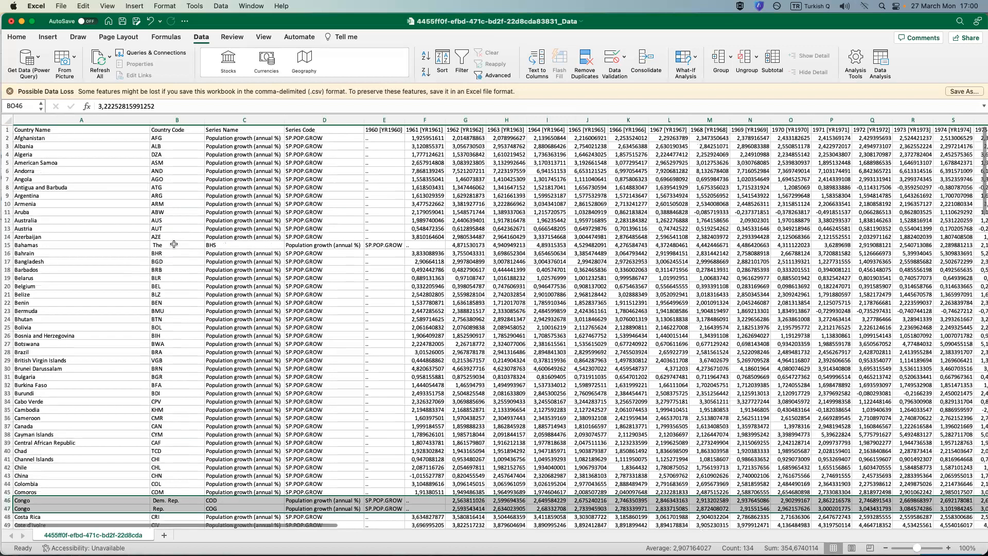
Check the two parts of the split Bahamas name in B15 and A15.
{"action": "left_click", "coordinate": [152, 245]}
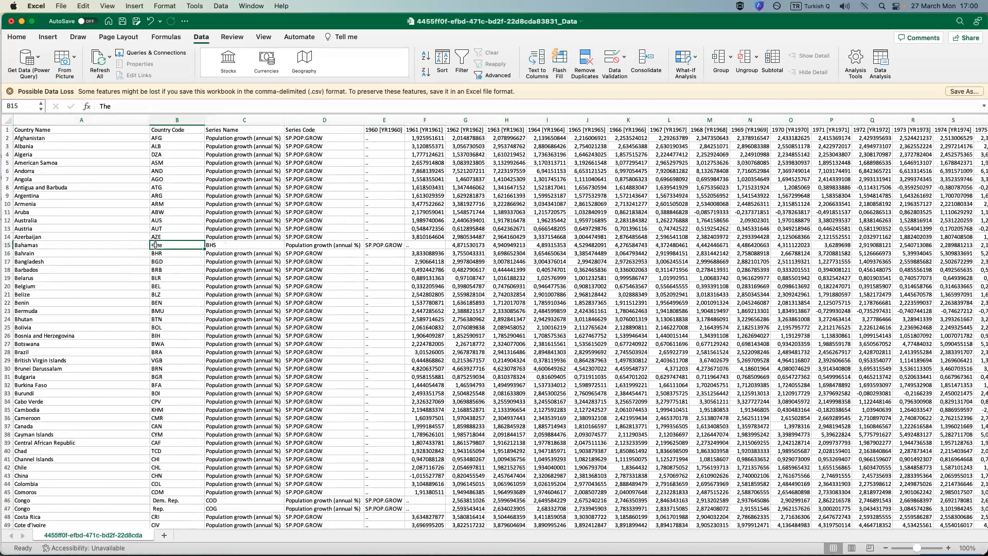
{"action": "left_click", "coordinate": [20, 252]}
{"action": "left_click", "coordinate": [24, 246]}
Check the split name parts of both Congo rows in columns A and B, and select A46:A47.
{"action": "scroll", "coordinate": [156, 326], "scroll_direction": "down", "scroll_amount": 5}
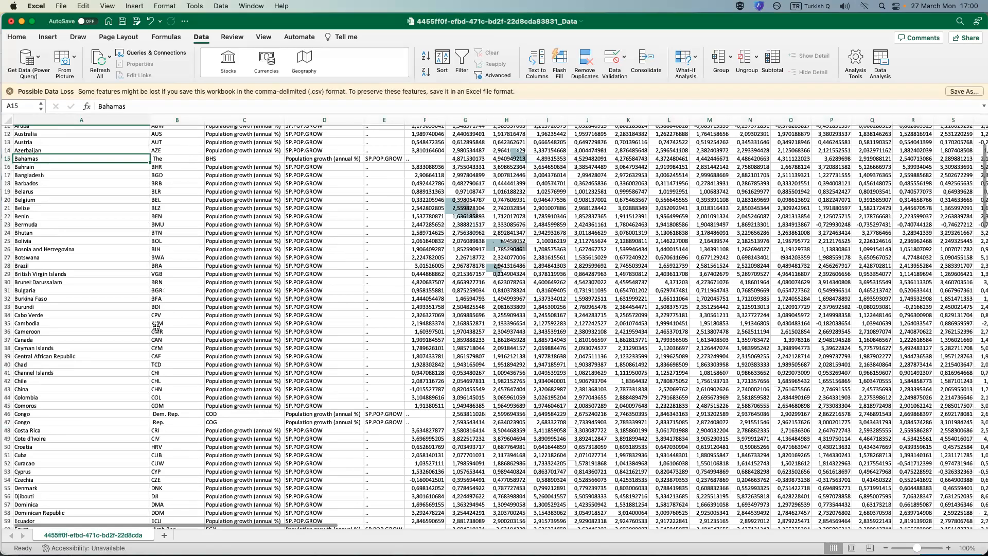
{"action": "scroll", "coordinate": [167, 384], "scroll_direction": "down", "scroll_amount": 2}
{"action": "left_click", "coordinate": [167, 384]}
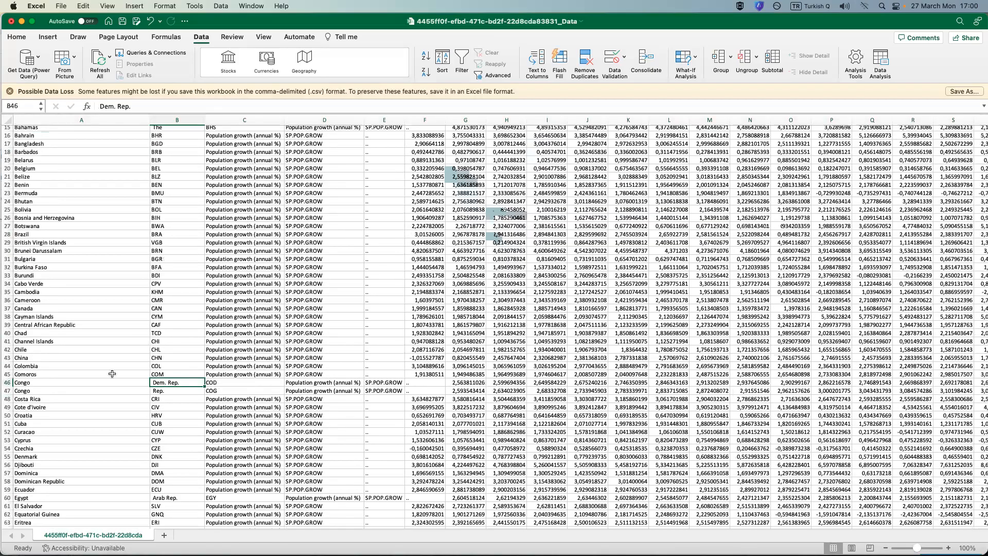
{"action": "left_click", "coordinate": [18, 382]}
{"action": "left_click", "coordinate": [161, 393]}
{"action": "left_click", "coordinate": [49, 389]}
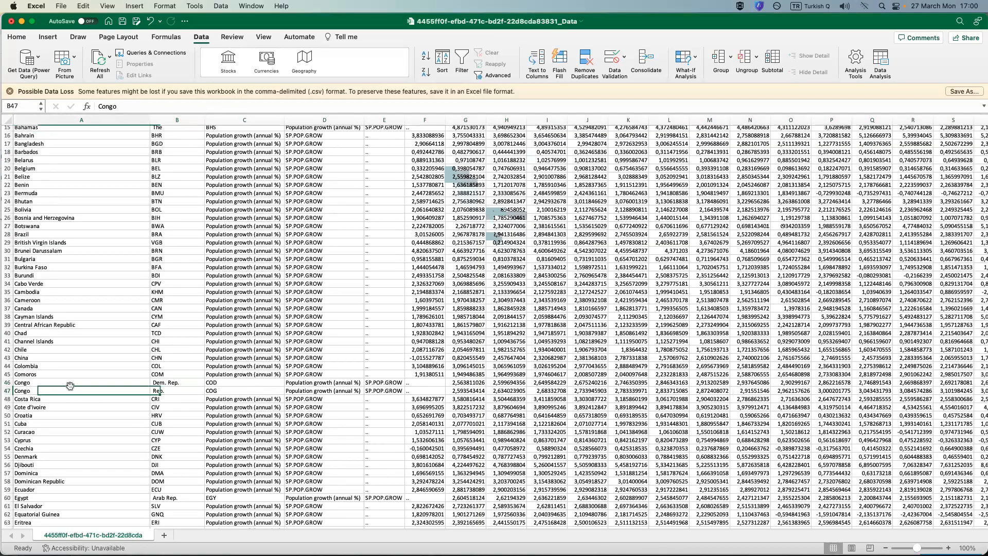
{"action": "left_click", "coordinate": [100, 386]}
{"action": "left_click_drag", "start_coordinate": [100, 388], "coordinate": [100, 389]}
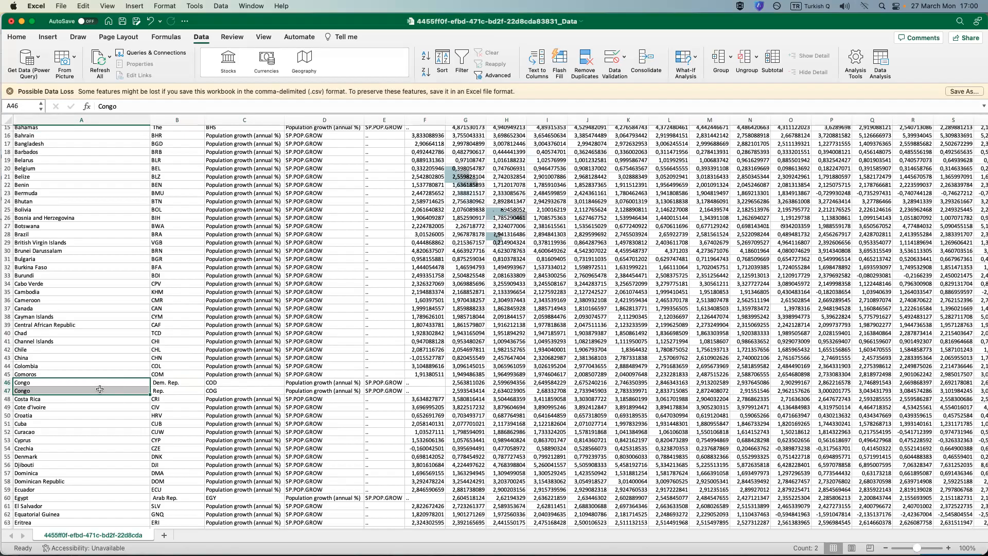
Check the name fragment of the Egypt row in B60.
{"action": "scroll", "coordinate": [185, 482], "scroll_direction": "down", "scroll_amount": 3}
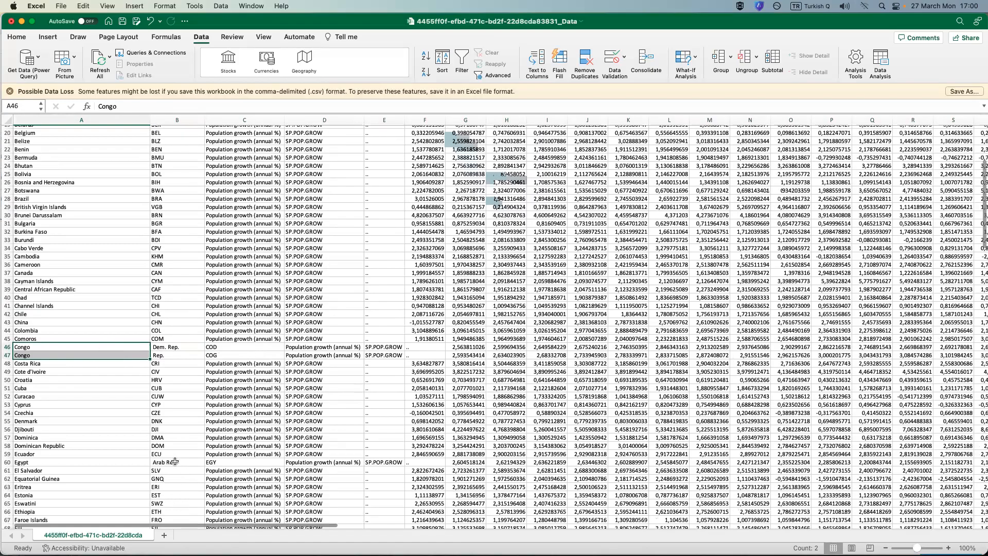
{"action": "scroll", "coordinate": [175, 462], "scroll_direction": "down", "scroll_amount": 1}
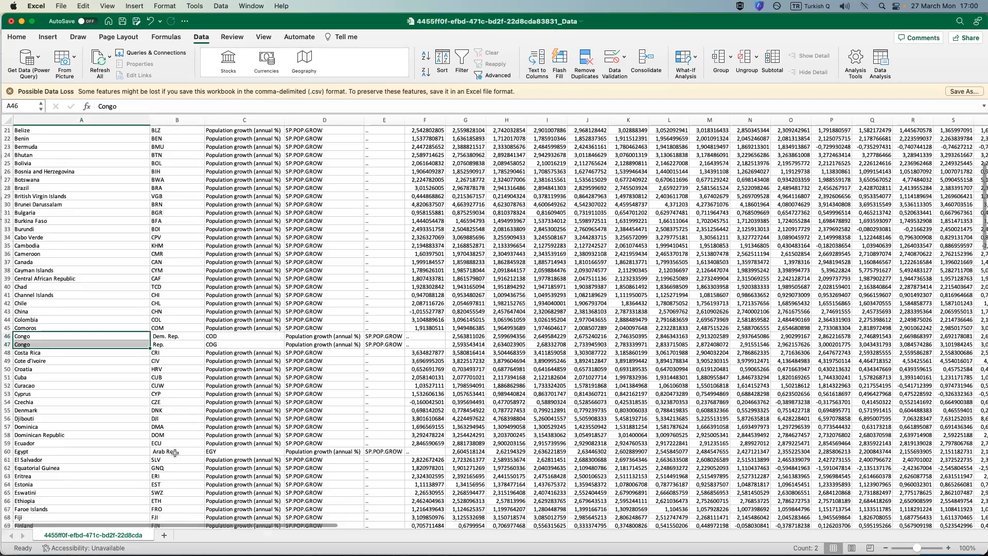
{"action": "left_click", "coordinate": [175, 452]}
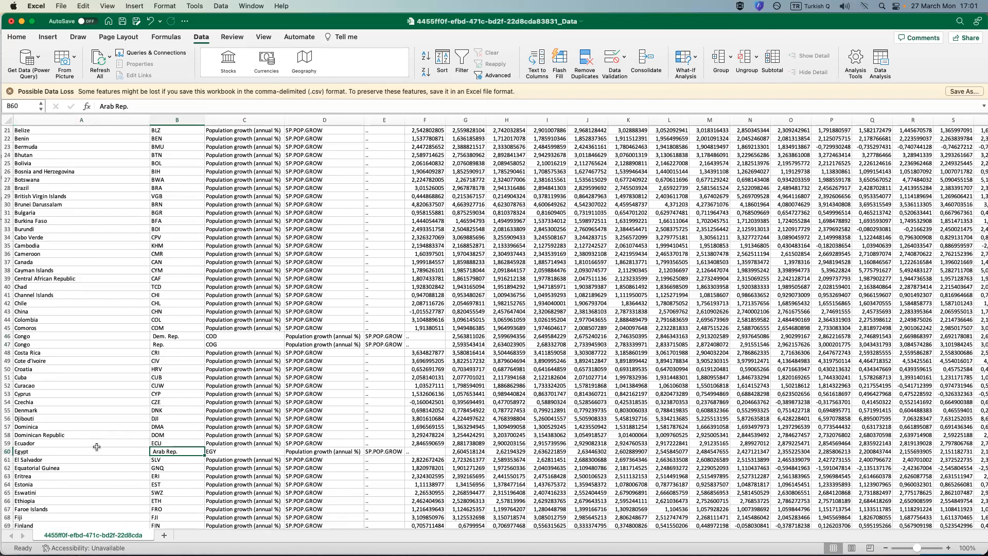
{"action": "scroll", "coordinate": [68, 369], "scroll_direction": "up", "scroll_amount": 5}
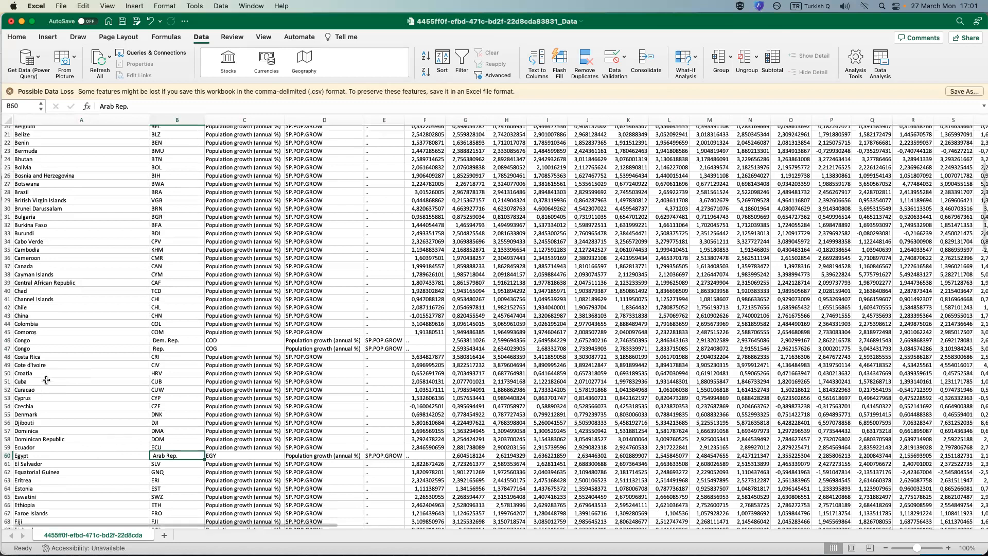
Examine the remaining country rows for split names and select Venezuela's two name parts in A212:B212.
{"action": "scroll", "coordinate": [56, 385], "scroll_direction": "down", "scroll_amount": 15}
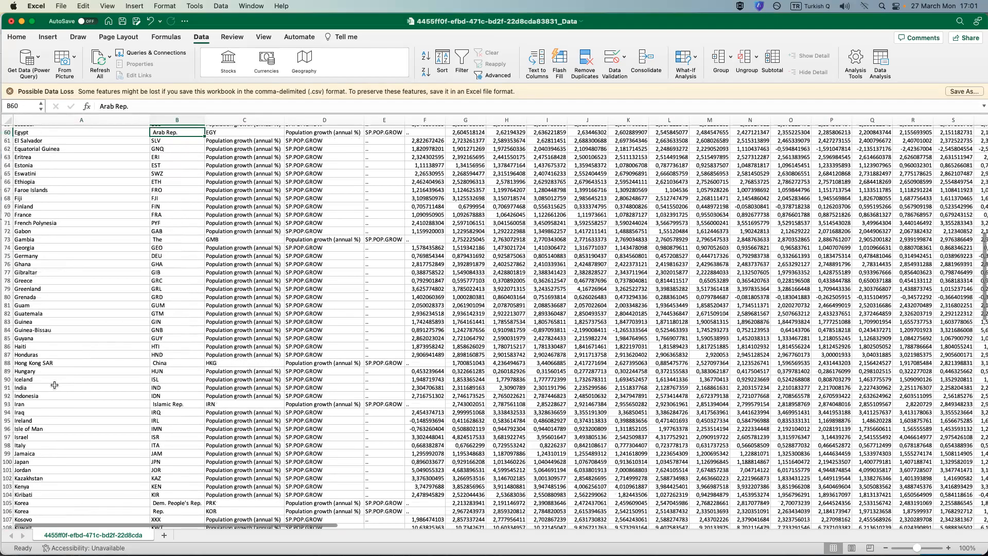
{"action": "scroll", "coordinate": [54, 385], "scroll_direction": "down", "scroll_amount": 20}
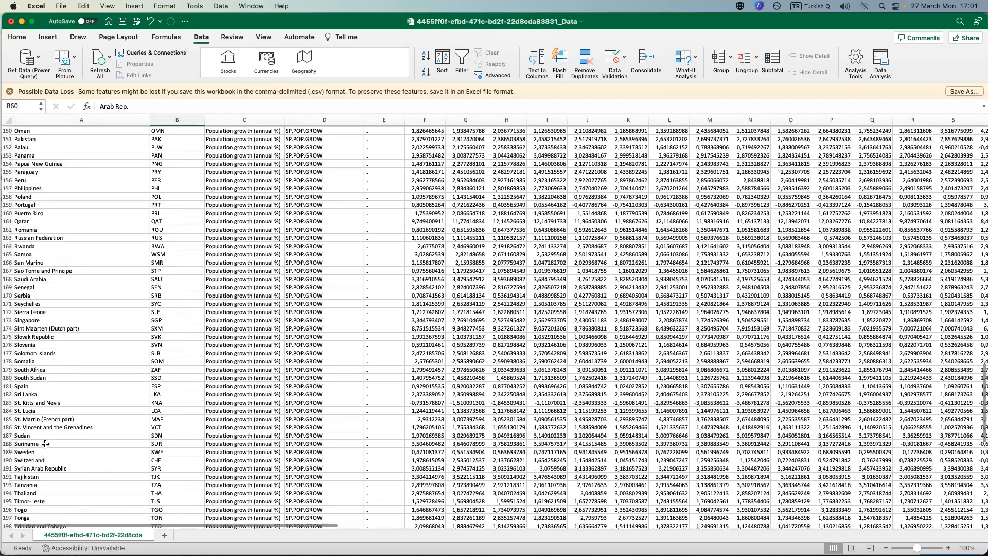
{"action": "scroll", "coordinate": [53, 443], "scroll_direction": "down", "scroll_amount": 9}
{"action": "left_click_drag", "start_coordinate": [52, 444], "coordinate": [160, 442]}
{"action": "left_click_drag", "start_coordinate": [99, 411], "coordinate": [164, 413]}
{"action": "scroll", "coordinate": [145, 412], "scroll_direction": "up", "scroll_amount": 3}
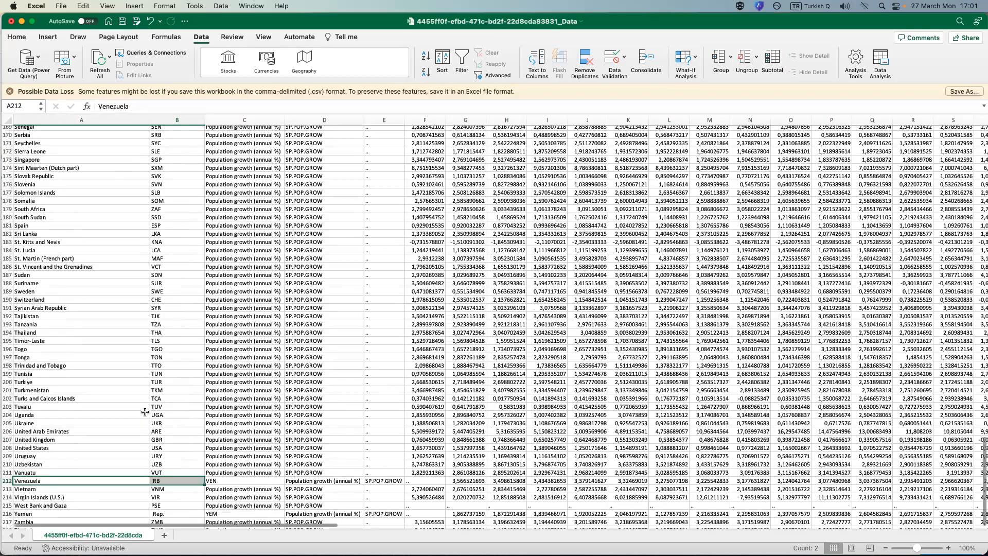
Go back up through the country list for more split names, selecting Micronesia's name parts in A130:B130.
{"action": "scroll", "coordinate": [145, 411], "scroll_direction": "up", "scroll_amount": 6}
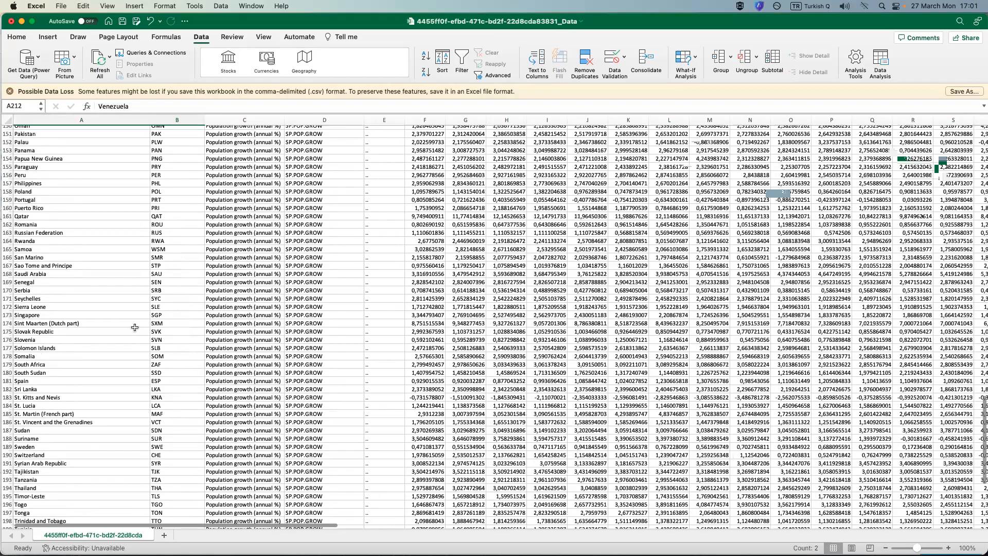
{"action": "scroll", "coordinate": [164, 292], "scroll_direction": "up", "scroll_amount": 12}
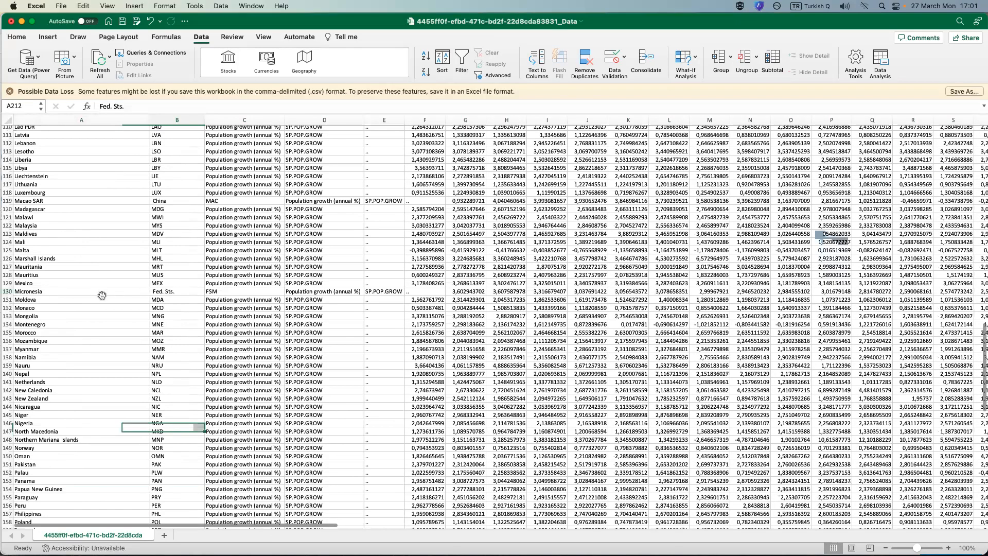
{"action": "scroll", "coordinate": [106, 299], "scroll_direction": "up", "scroll_amount": 3}
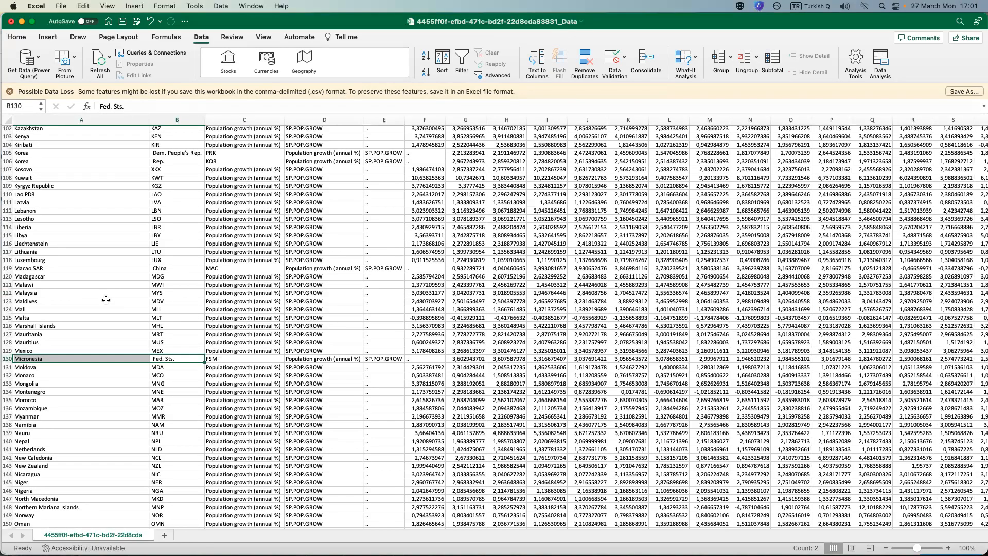
{"action": "scroll", "coordinate": [78, 317], "scroll_direction": "up", "scroll_amount": 3}
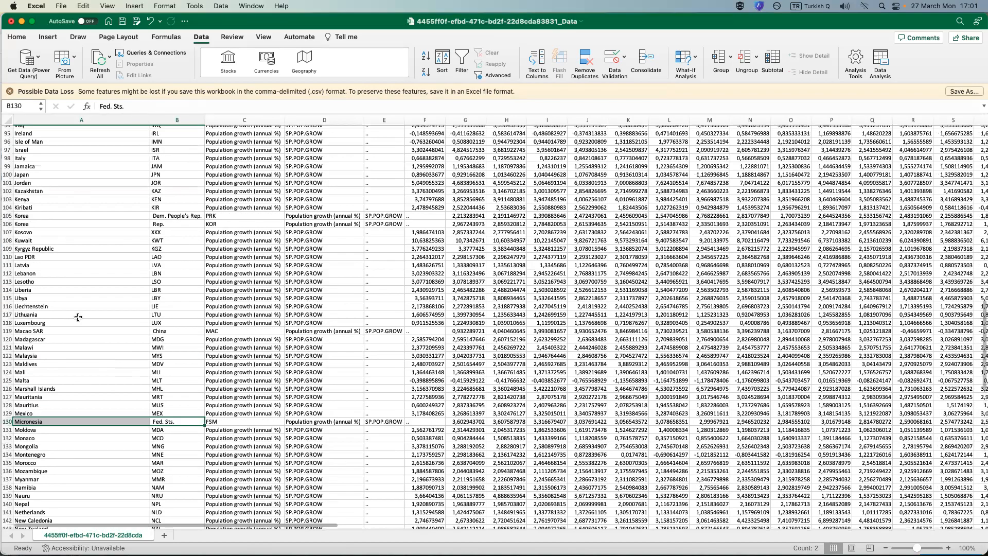
{"action": "scroll", "coordinate": [78, 317], "scroll_direction": "up", "scroll_amount": 6}
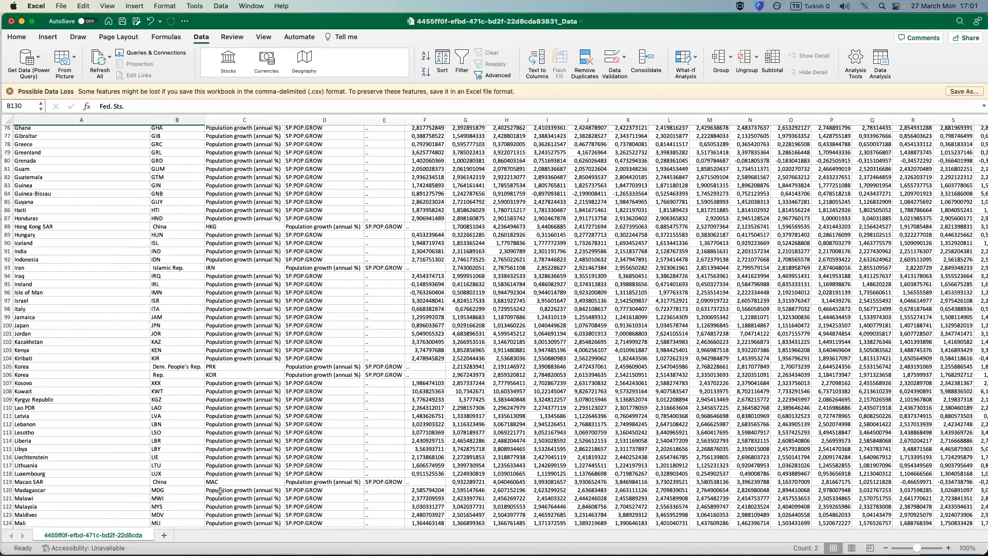
{"action": "scroll", "coordinate": [221, 484], "scroll_direction": "up", "scroll_amount": 3}
{"action": "scroll", "coordinate": [221, 484], "scroll_direction": "up", "scroll_amount": 15}
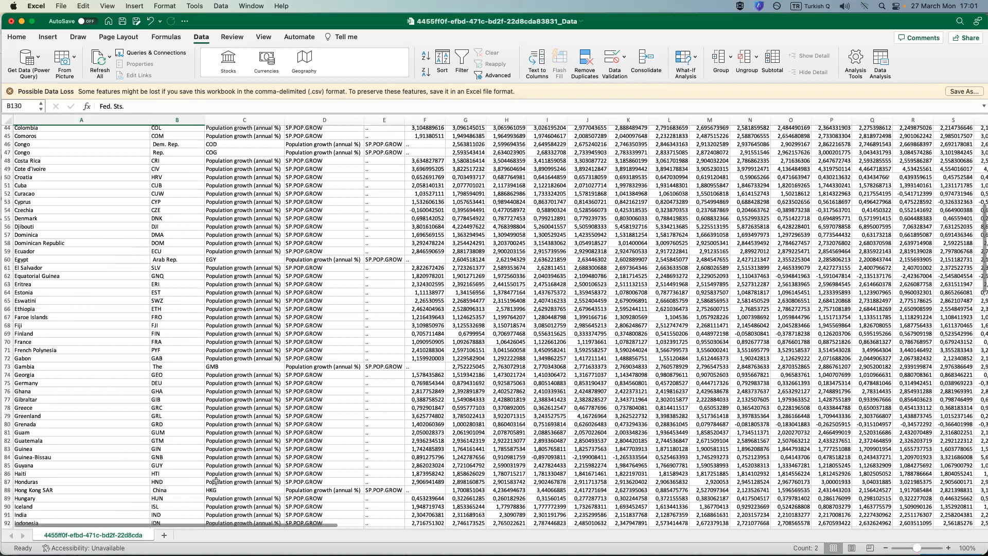
Insert a blank cell at the Bahamas entry in A15, shifting the row's cells right.
{"action": "scroll", "coordinate": [204, 486], "scroll_direction": "up", "scroll_amount": 6}
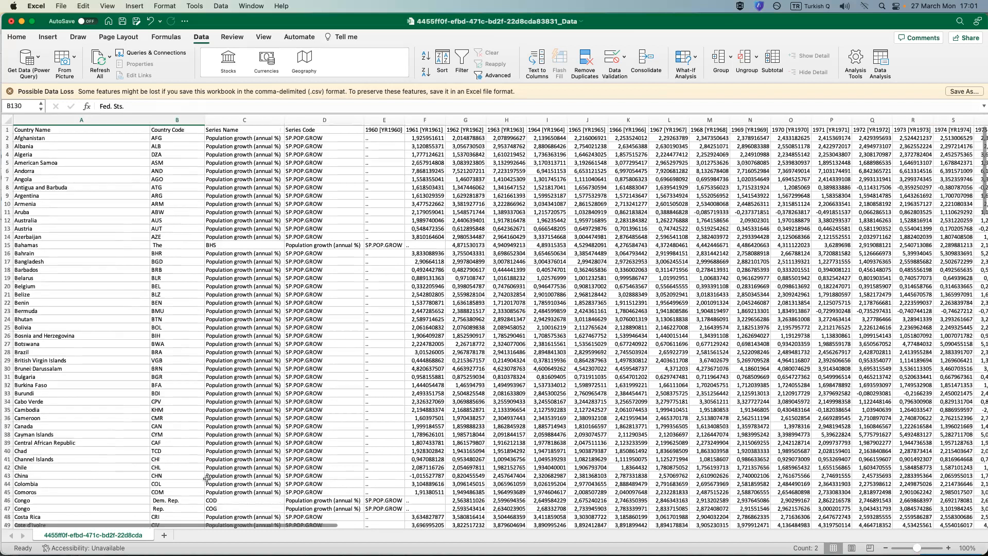
{"action": "right_click", "coordinate": [24, 245]}
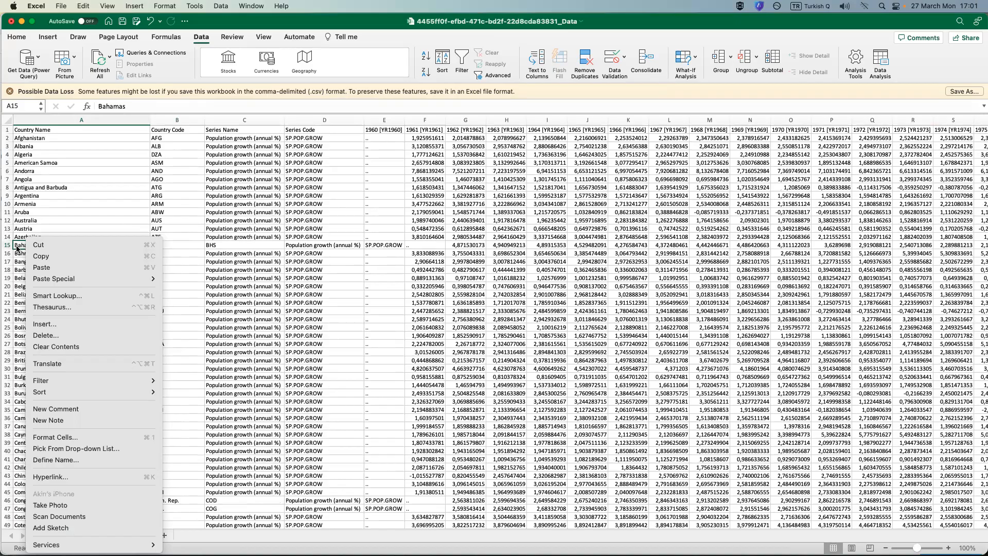
{"action": "left_click", "coordinate": [87, 328]}
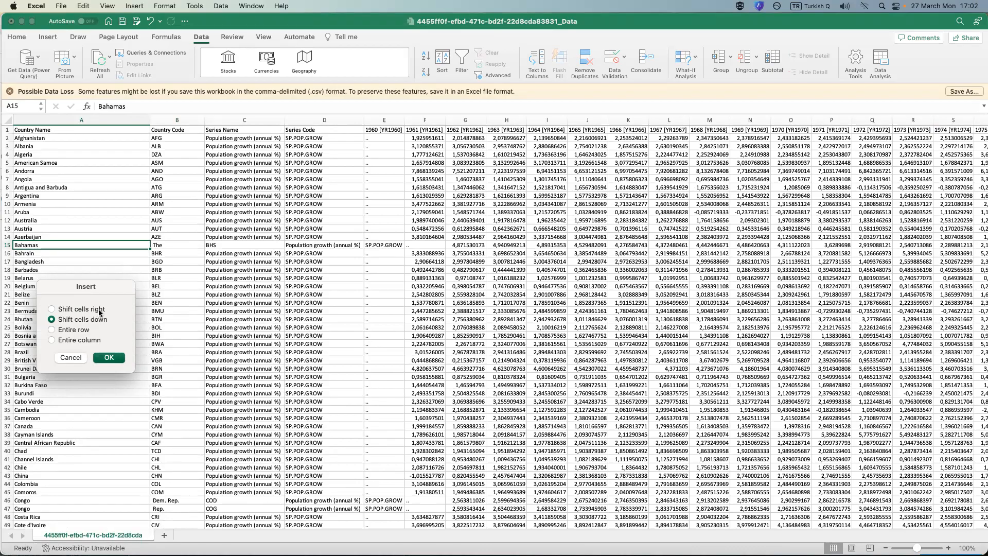
{"action": "left_click", "coordinate": [53, 309]}
{"action": "left_click", "coordinate": [110, 358]}
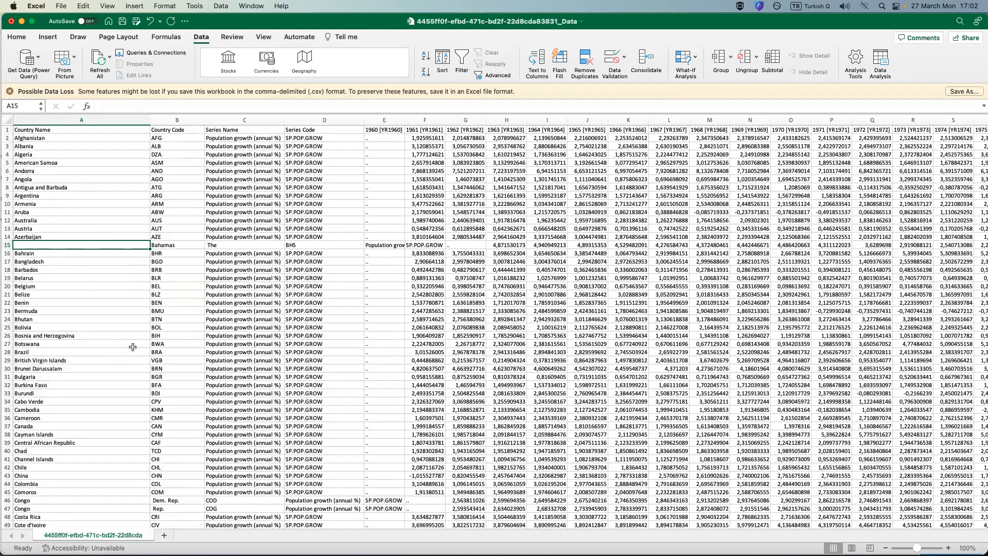
Insert blank cells at the two Congo entries in A46:A47, shifting the cells of both rows right.
{"action": "scroll", "coordinate": [126, 353], "scroll_direction": "down", "scroll_amount": 2}
{"action": "scroll", "coordinate": [127, 353], "scroll_direction": "down", "scroll_amount": 6}
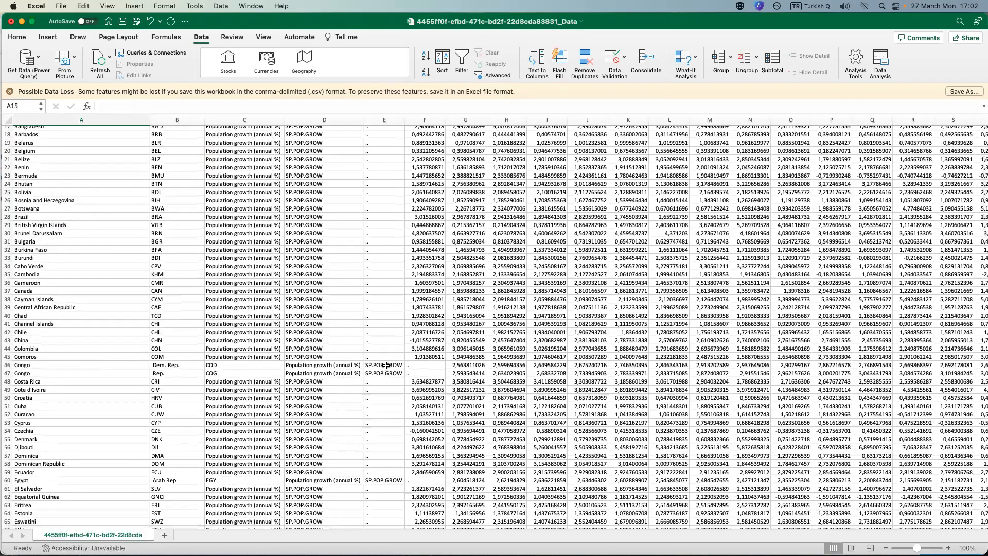
{"action": "left_click", "coordinate": [53, 364]}
{"action": "left_click_drag", "start_coordinate": [54, 364], "coordinate": [51, 372]}
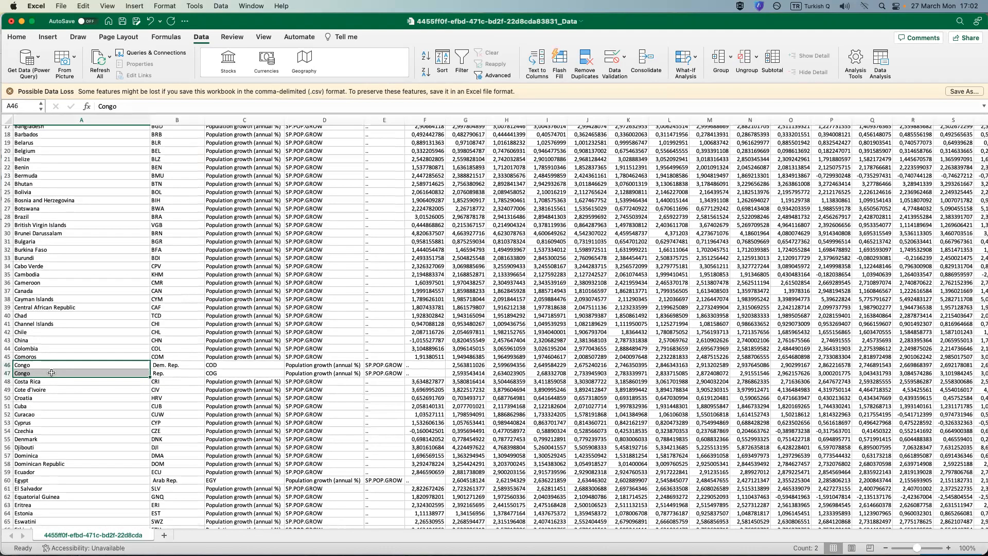
{"action": "right_click", "coordinate": [51, 368]}
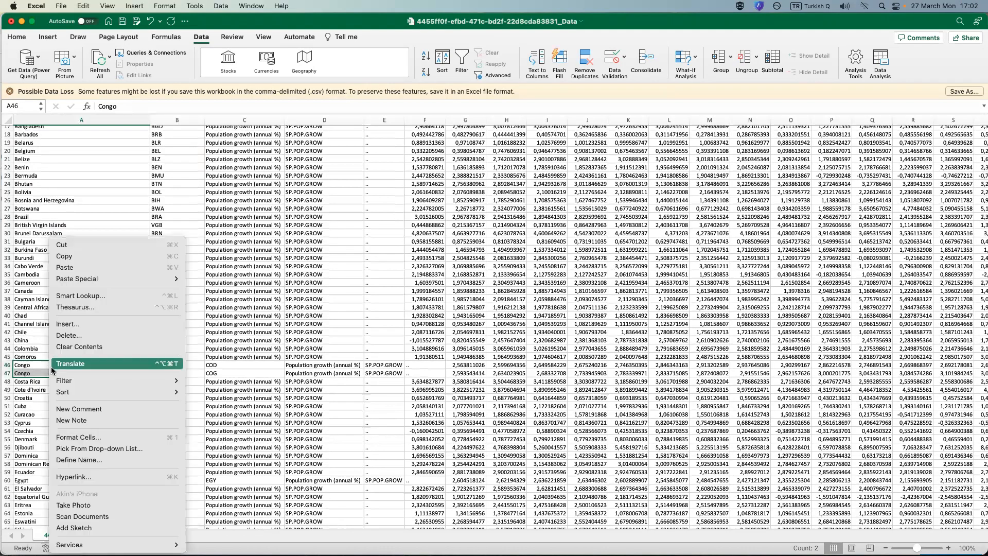
{"action": "left_click", "coordinate": [103, 323]}
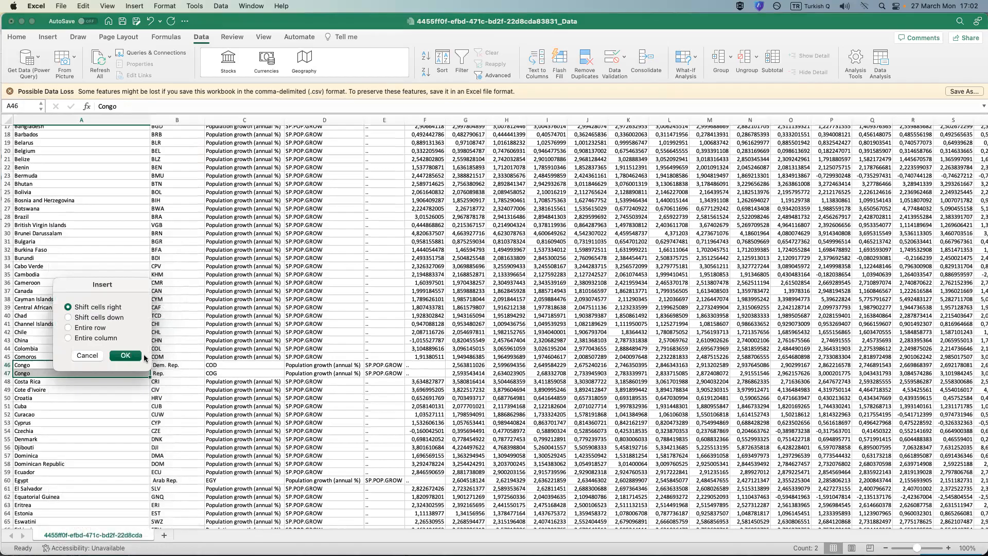
{"action": "left_click", "coordinate": [124, 355]}
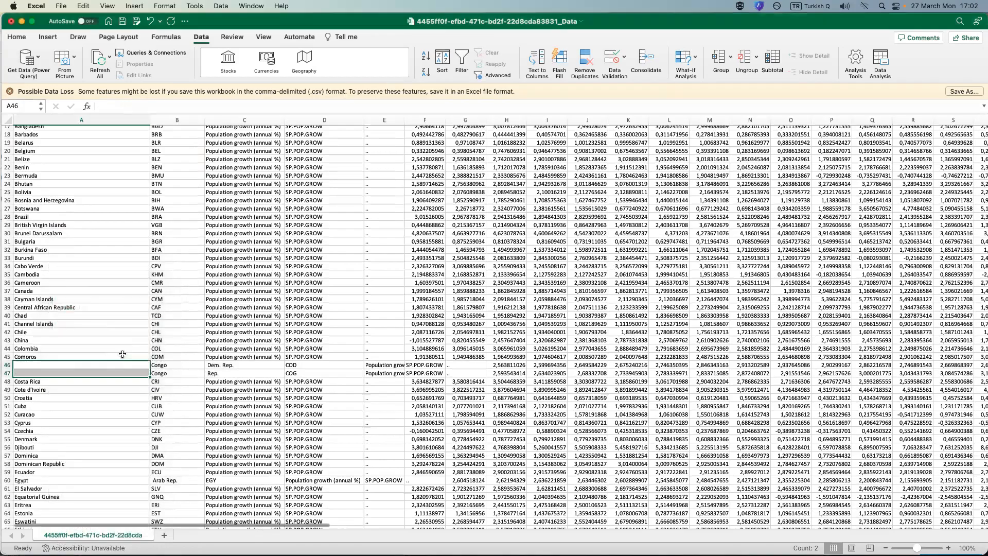
{"action": "scroll", "coordinate": [167, 329], "scroll_direction": "down", "scroll_amount": 3}
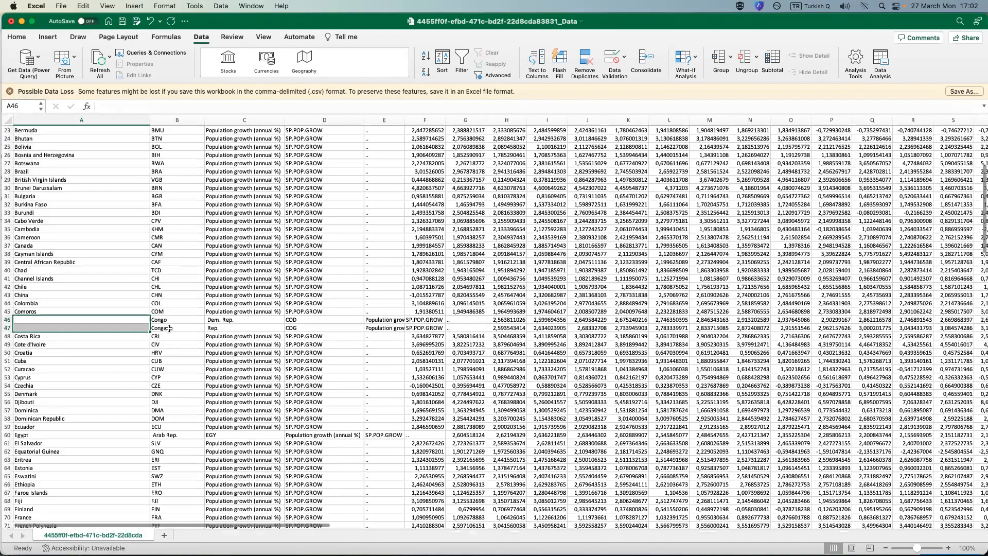
{"action": "scroll", "coordinate": [169, 329], "scroll_direction": "down", "scroll_amount": 2}
{"action": "left_click", "coordinate": [30, 398]}
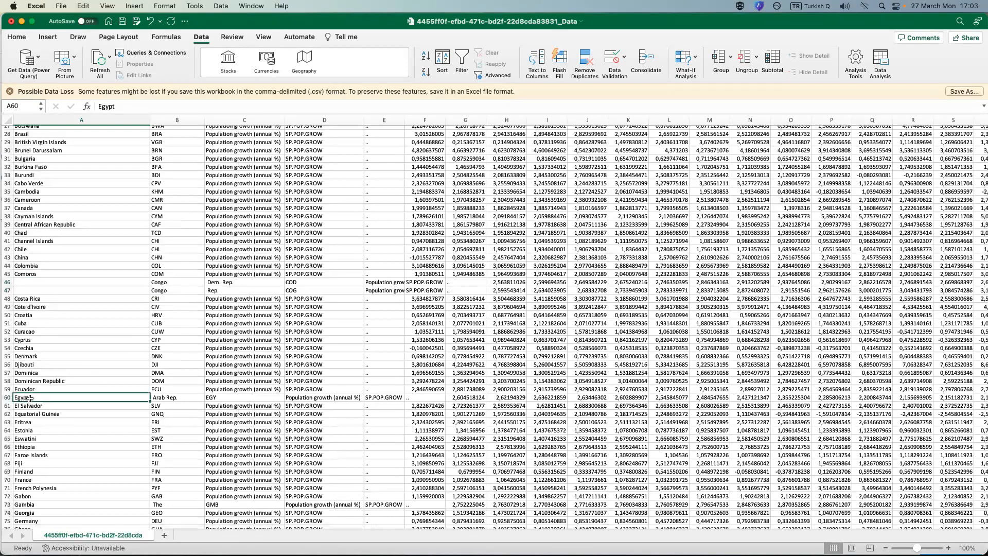
{"action": "scroll", "coordinate": [39, 398], "scroll_direction": "down", "scroll_amount": 4}
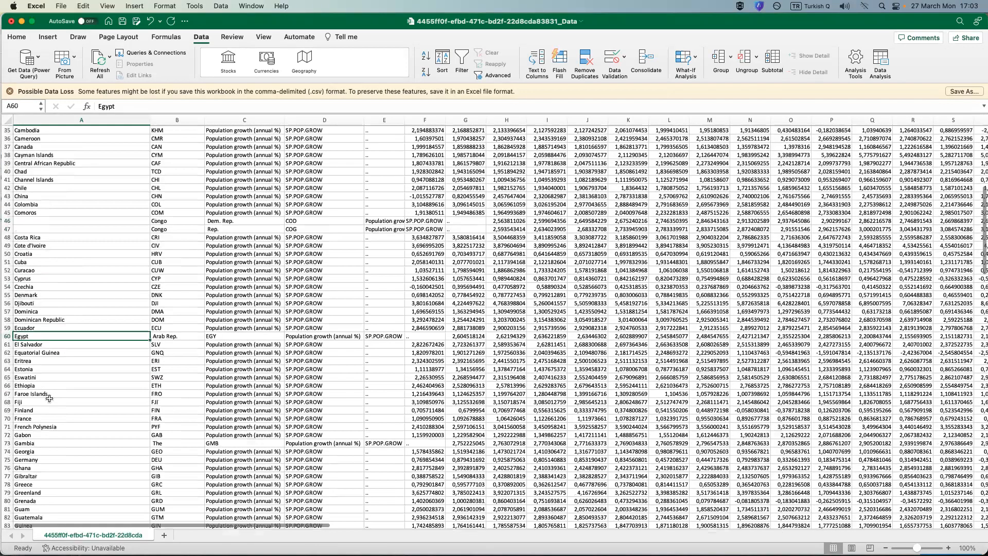
{"action": "scroll", "coordinate": [48, 398], "scroll_direction": "down", "scroll_amount": 2}
{"action": "left_click", "coordinate": [35, 405]}
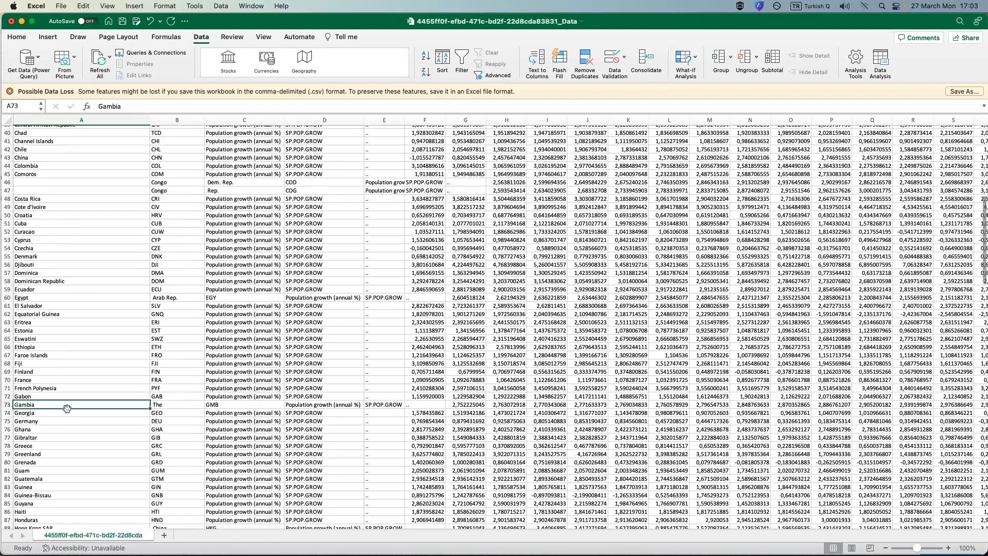
{"action": "left_click", "coordinate": [53, 299]}
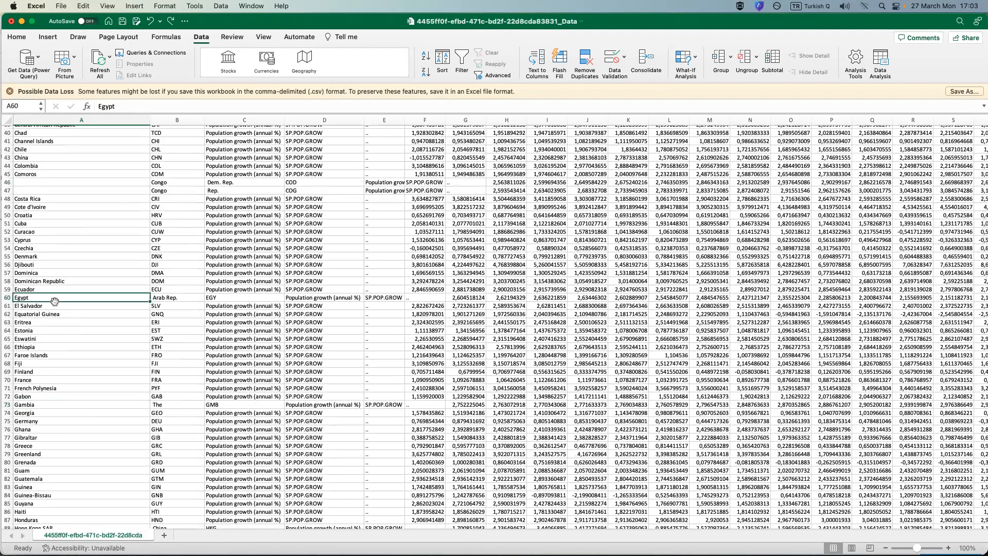
{"action": "right_click", "coordinate": [50, 405]}
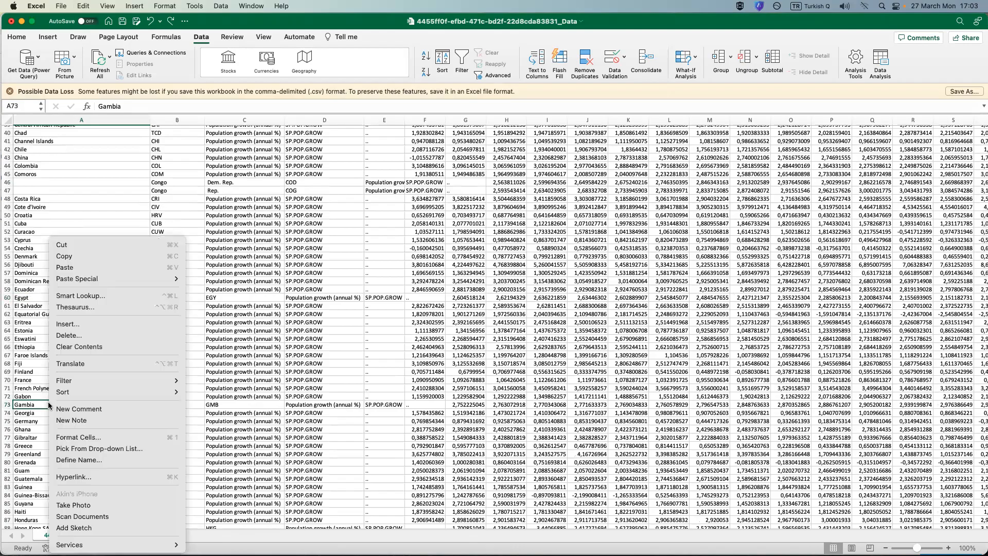
{"action": "left_click", "coordinate": [16, 356]}
{"action": "left_click", "coordinate": [35, 295]}
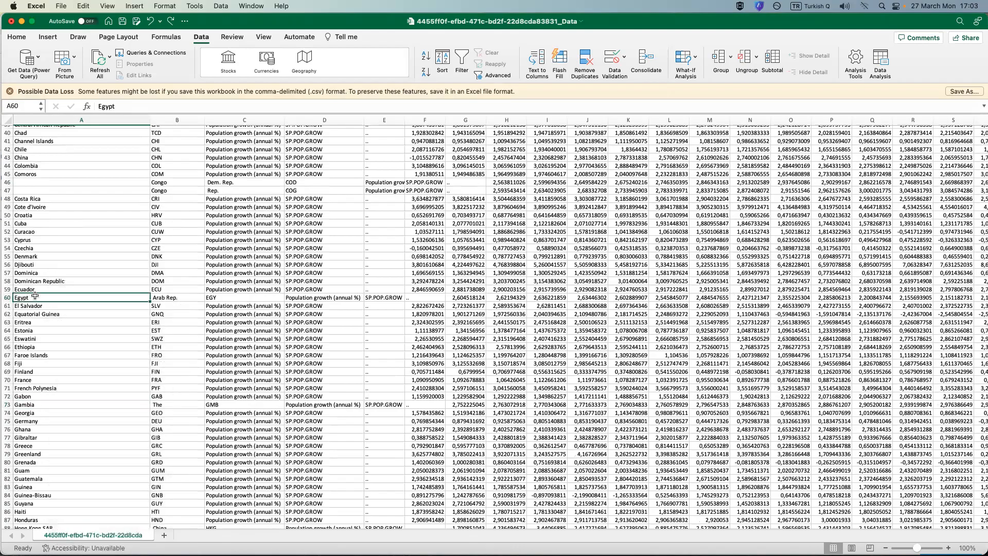
Try repeating the last cell insertion at the Gambia entry in A73 and undo it.
{"action": "left_click", "coordinate": [33, 404]}
{"action": "key", "text": "super+y"}
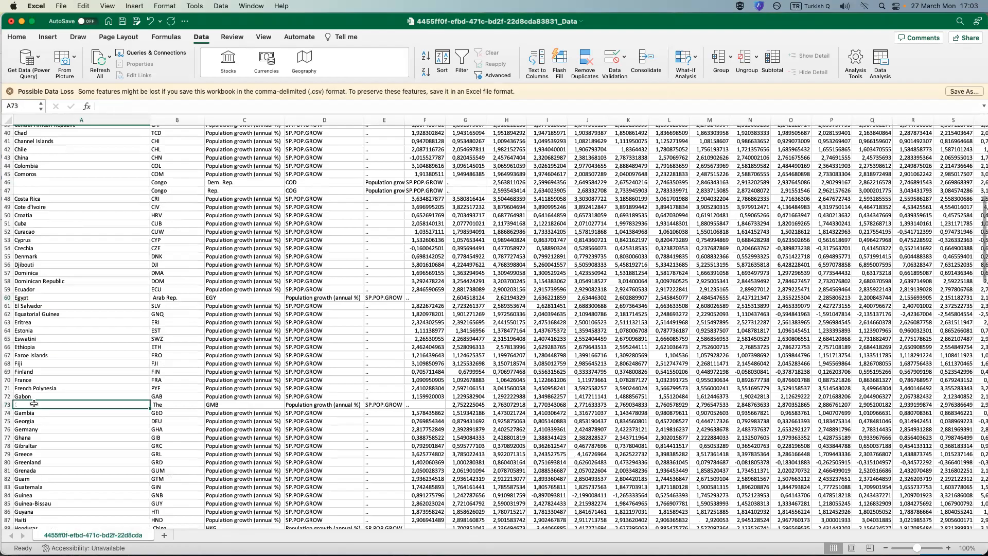
{"action": "key", "text": "super+z"}
Insert a blank cell at the Egypt entry in A60 with the Shift cells right option.
{"action": "right_click", "coordinate": [24, 298]}
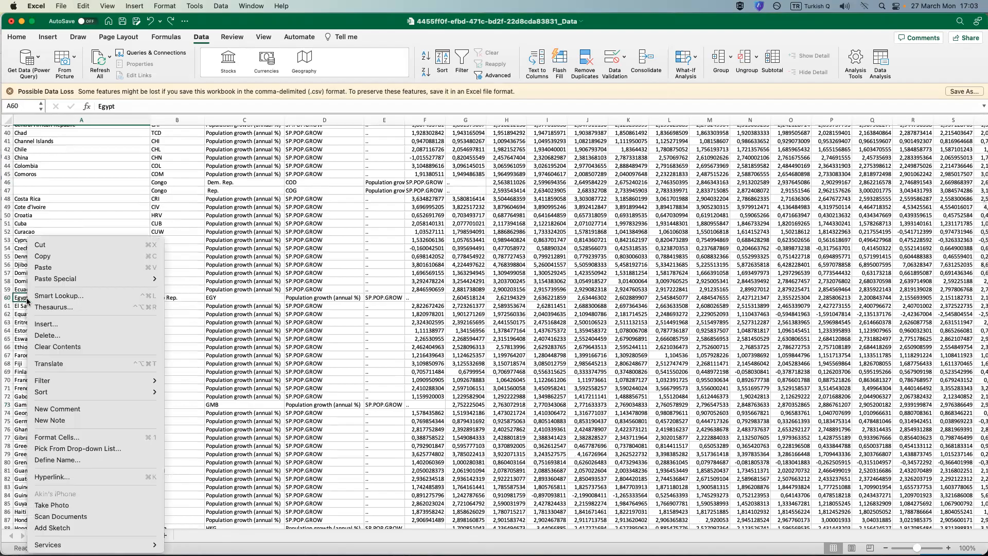
{"action": "left_click", "coordinate": [79, 323]}
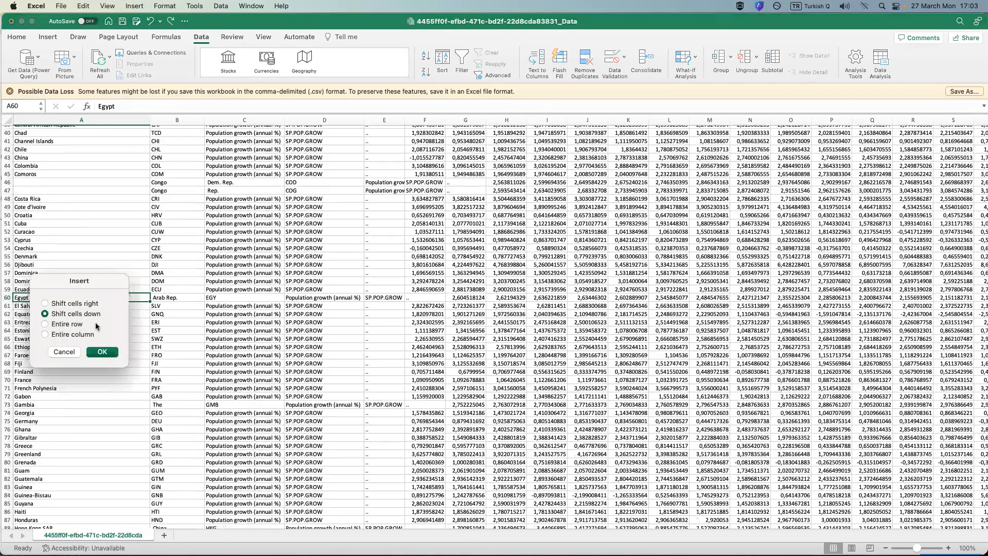
{"action": "left_click", "coordinate": [76, 304]}
{"action": "left_click", "coordinate": [102, 352]}
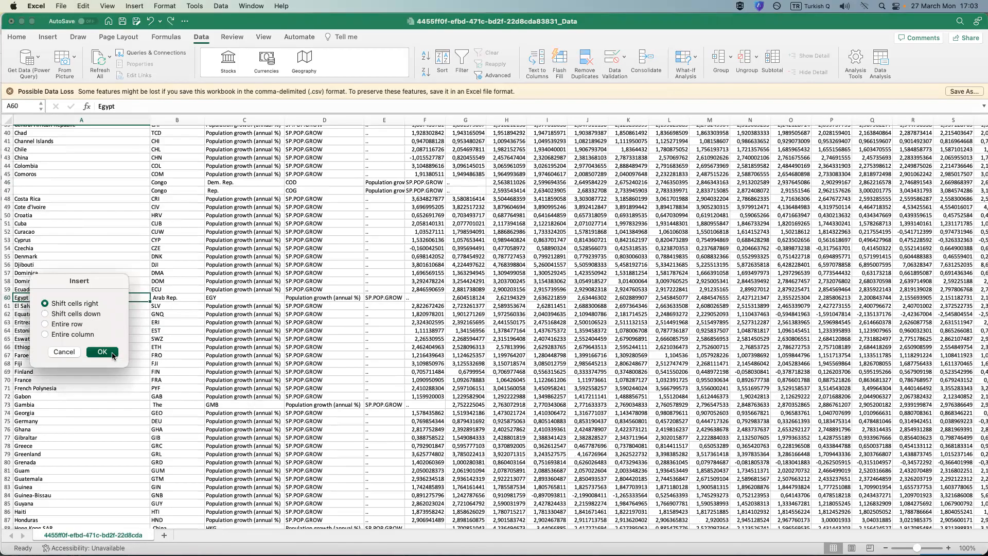
Insert a blank cell at the Gambia entry in A73, shifting the row's cells right.
{"action": "scroll", "coordinate": [75, 347], "scroll_direction": "down", "scroll_amount": 2}
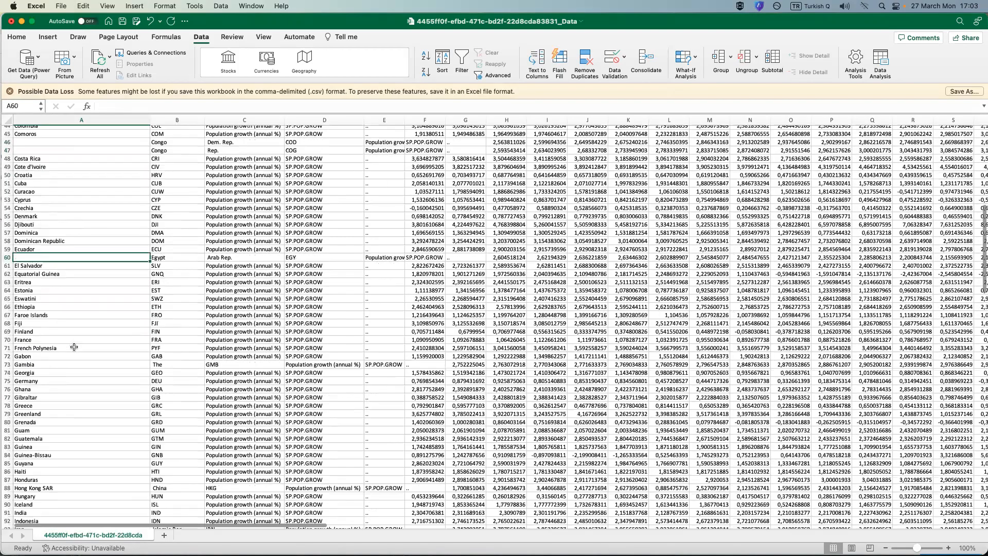
{"action": "right_click", "coordinate": [32, 365]}
{"action": "left_click", "coordinate": [125, 323]}
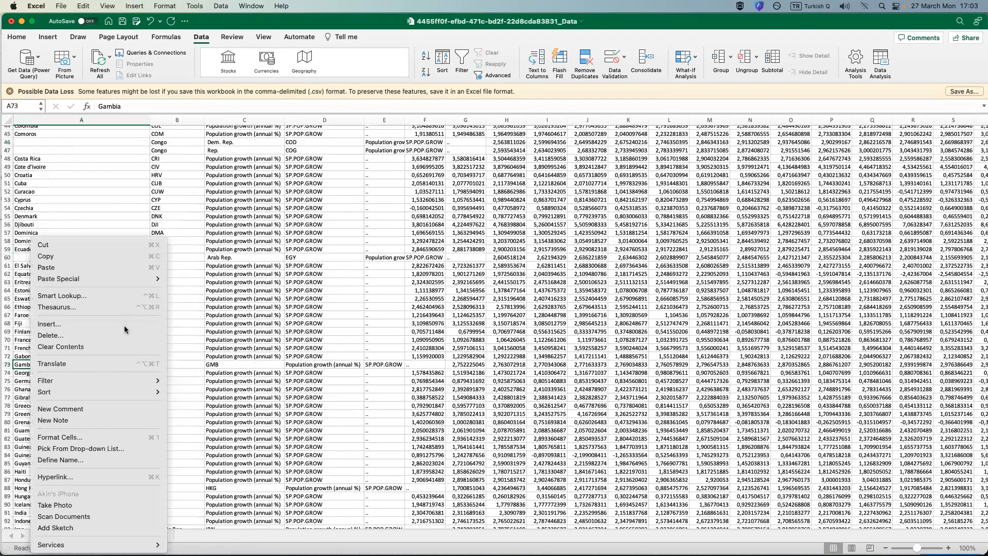
{"action": "left_click", "coordinate": [149, 359]}
Select the Hong Kong SAR, Iran and both Korea entries together in A88, A93, A105 and A106.
{"action": "scroll", "coordinate": [122, 319], "scroll_direction": "down", "scroll_amount": 6}
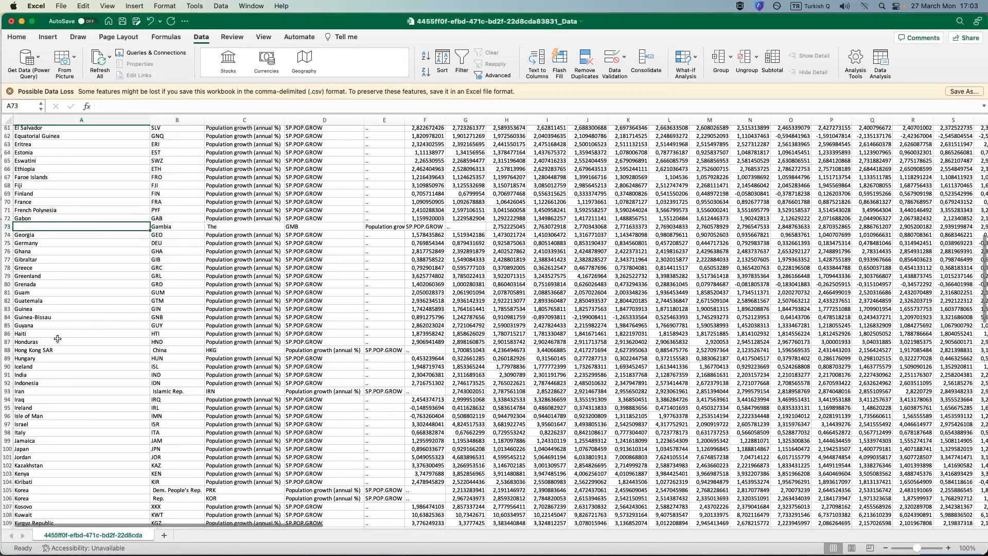
{"action": "scroll", "coordinate": [60, 338], "scroll_direction": "down", "scroll_amount": 2}
{"action": "left_click", "coordinate": [52, 320]}
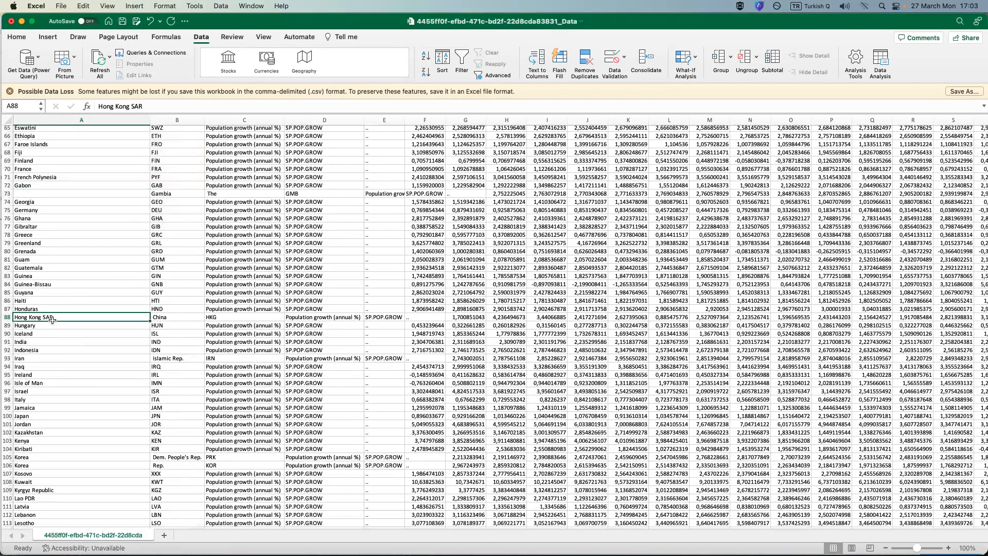
{"action": "left_click", "coordinate": [39, 358], "text": "super"}
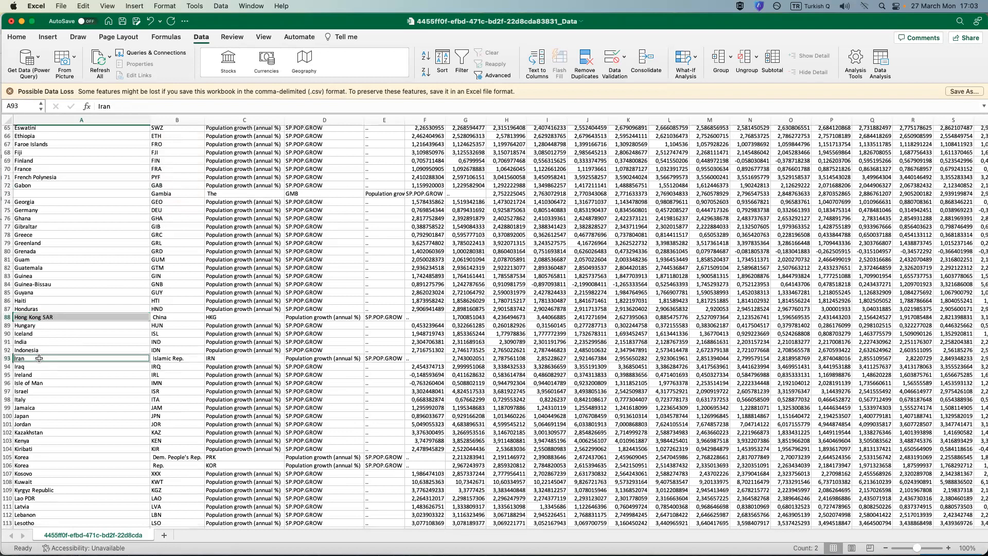
{"action": "left_click", "coordinate": [45, 320]}
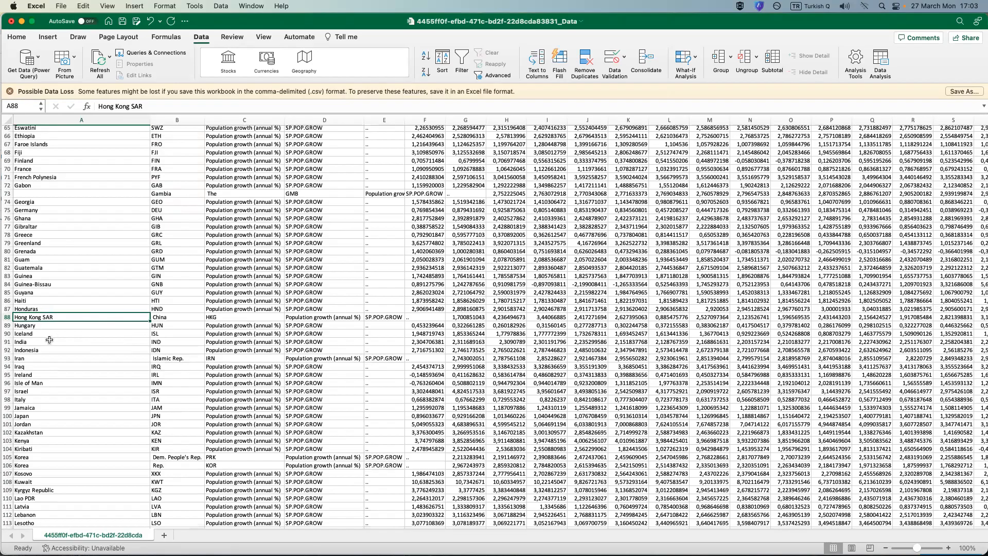
{"action": "left_click", "coordinate": [30, 359], "text": "super"}
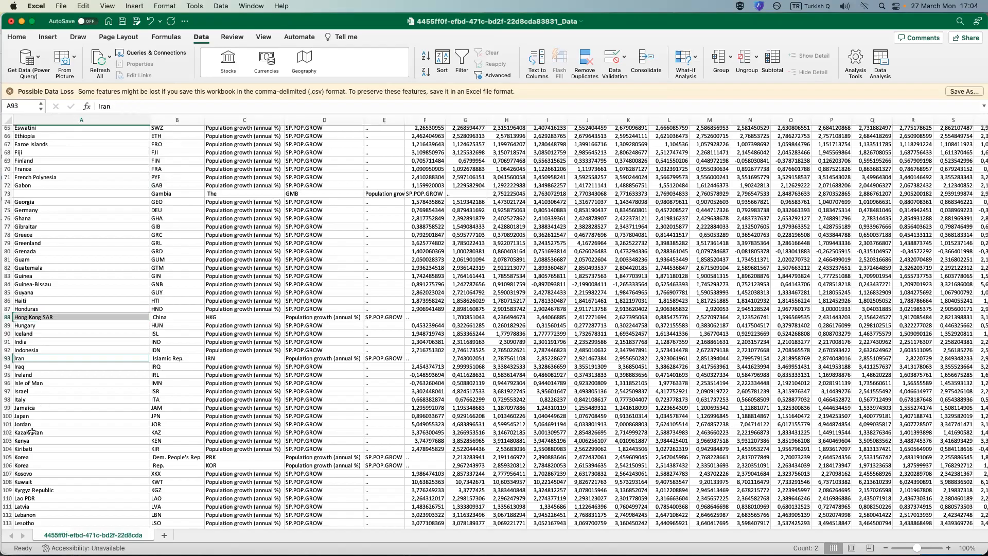
{"action": "left_click", "coordinate": [29, 458], "text": "super"}
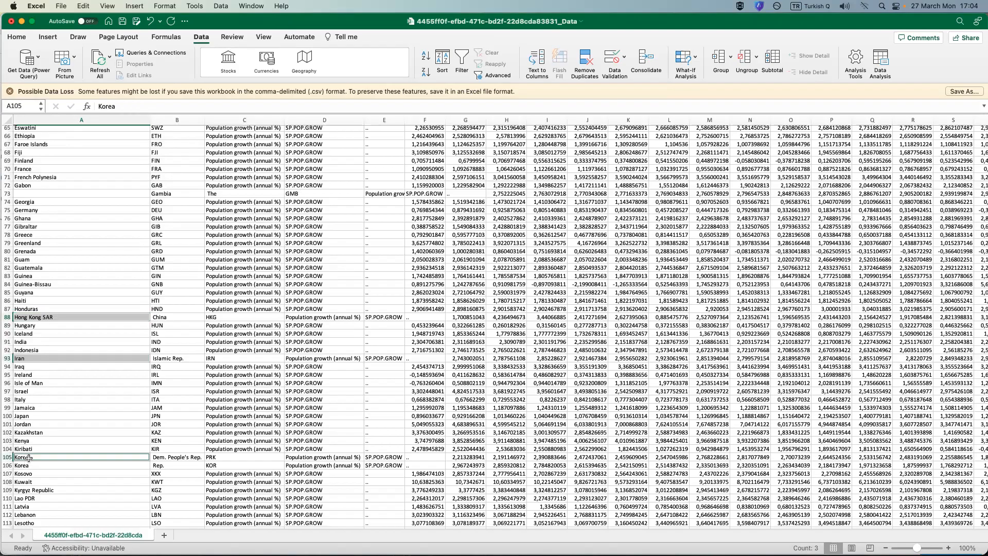
{"action": "left_click", "coordinate": [28, 466], "text": "super"}
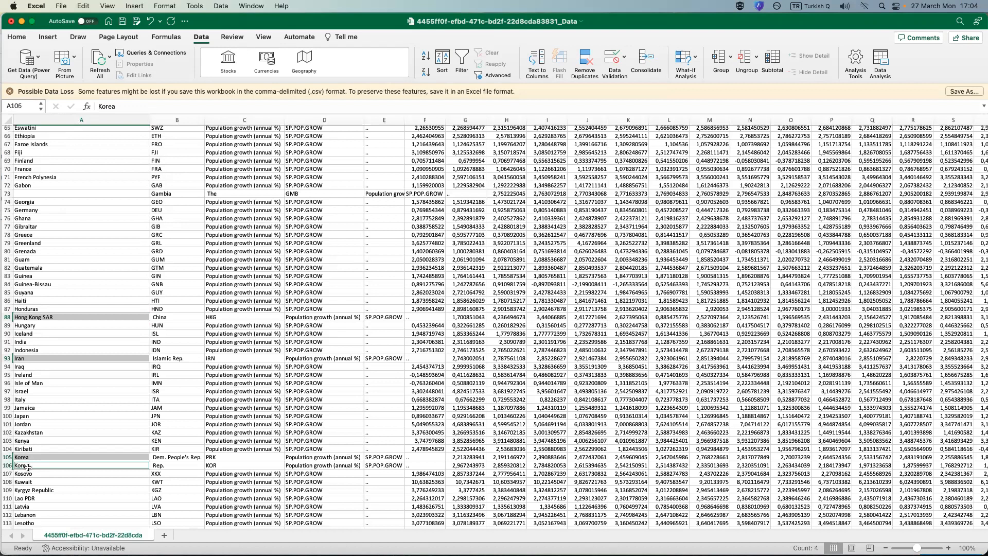
Add the Macao SAR entry in A119 and the Micronesia entry in A130 to the multiple selection.
{"action": "scroll", "coordinate": [31, 450], "scroll_direction": "down", "scroll_amount": 6}
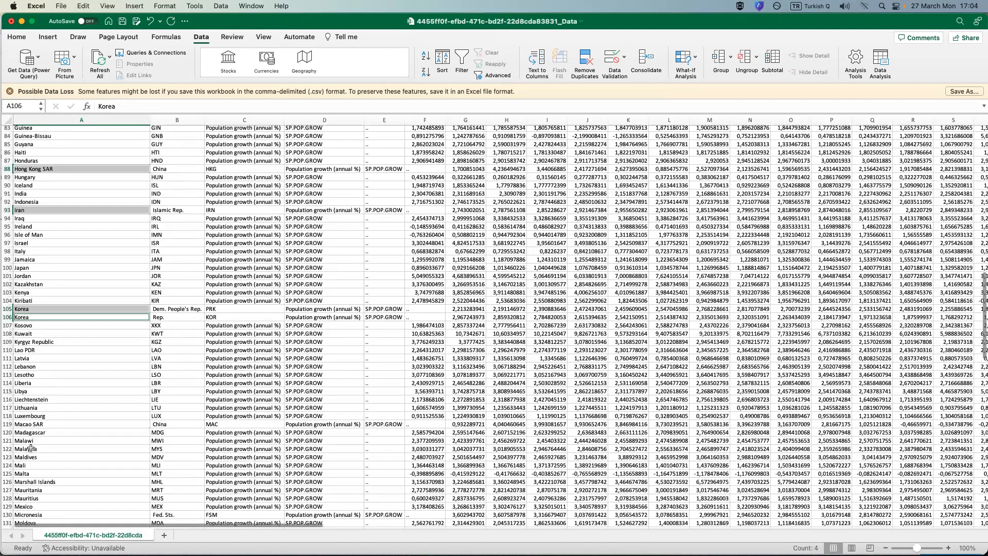
{"action": "scroll", "coordinate": [39, 402], "scroll_direction": "down", "scroll_amount": 1}
{"action": "left_click", "coordinate": [38, 400], "text": "super"}
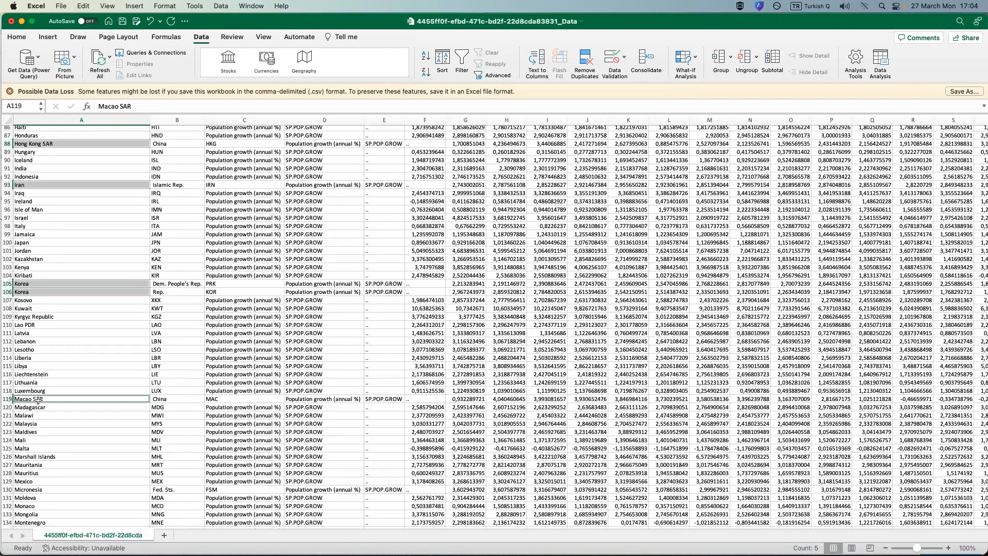
{"action": "scroll", "coordinate": [37, 400], "scroll_direction": "down", "scroll_amount": 4}
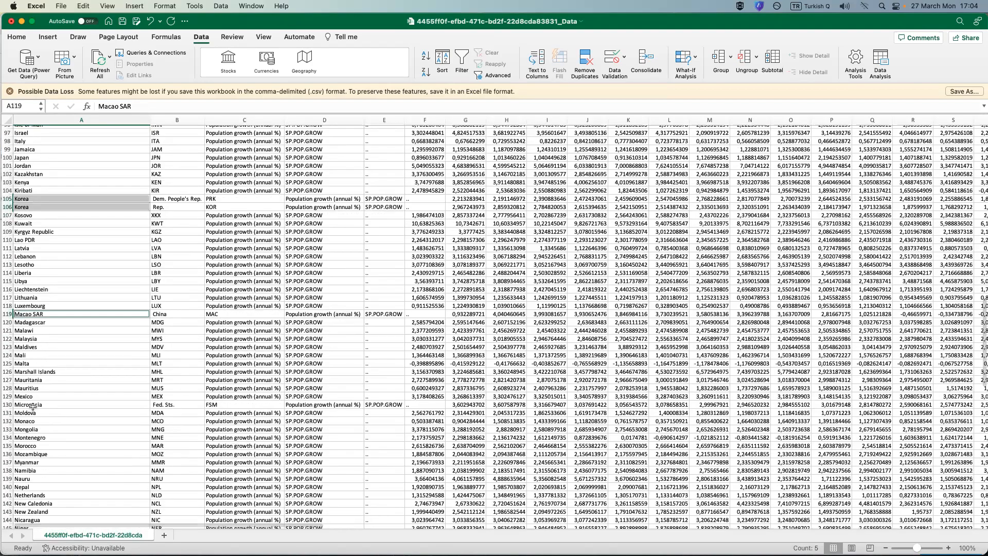
{"action": "left_click", "coordinate": [33, 404], "text": "super"}
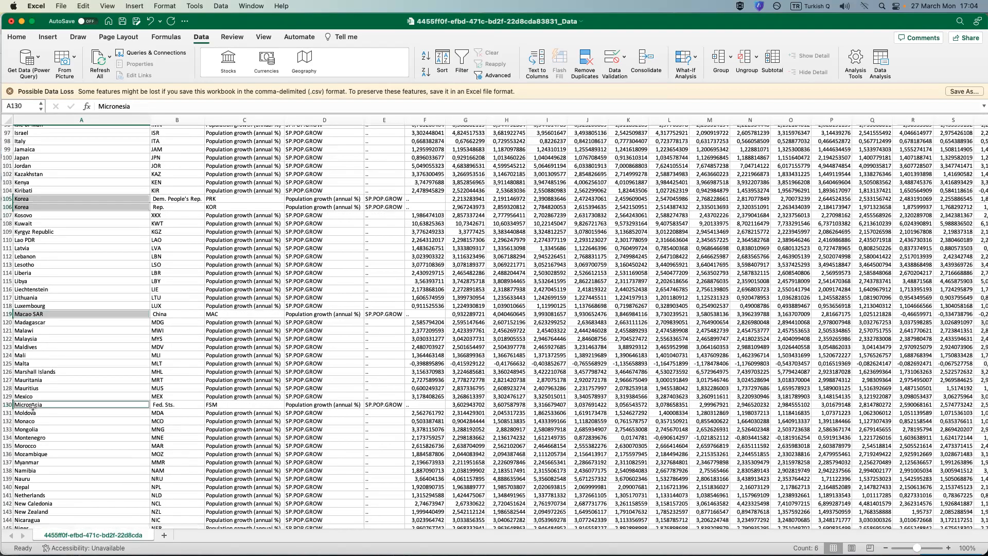
Add the Venezuela entry in A212 and the Yemen entry in A216 to the multiple selection.
{"action": "scroll", "coordinate": [34, 405], "scroll_direction": "down", "scroll_amount": 3}
{"action": "scroll", "coordinate": [34, 405], "scroll_direction": "down", "scroll_amount": 3}
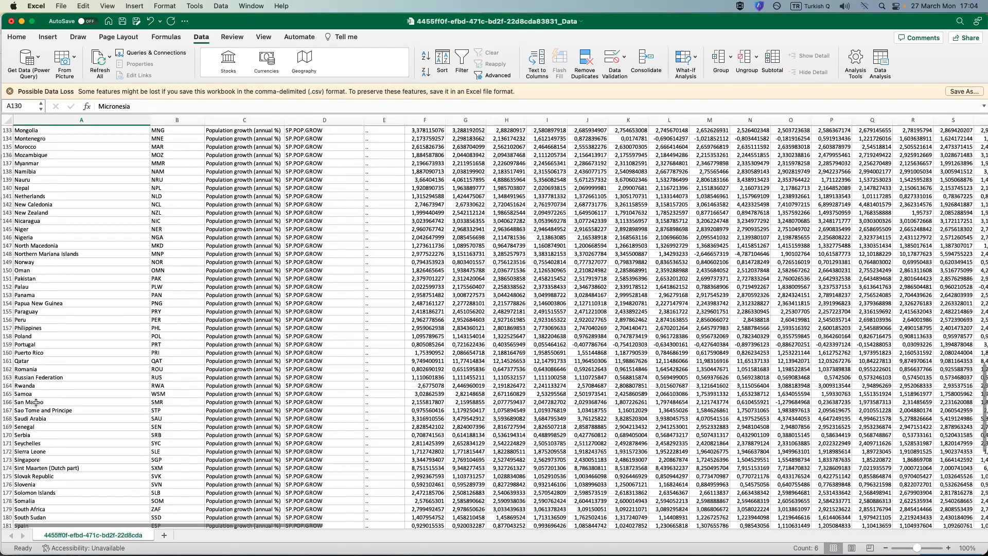
{"action": "scroll", "coordinate": [36, 402], "scroll_direction": "down", "scroll_amount": 5}
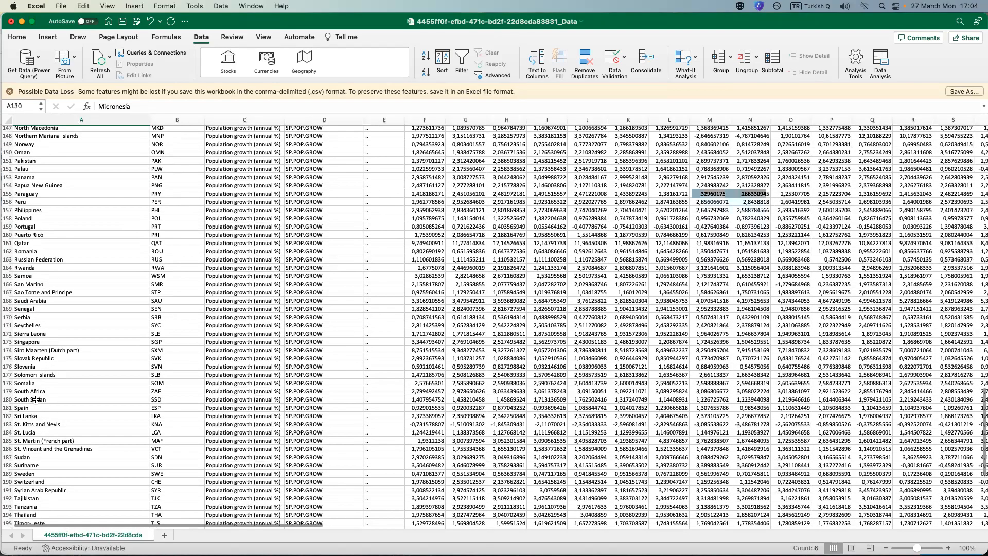
{"action": "scroll", "coordinate": [36, 400], "scroll_direction": "down", "scroll_amount": 10}
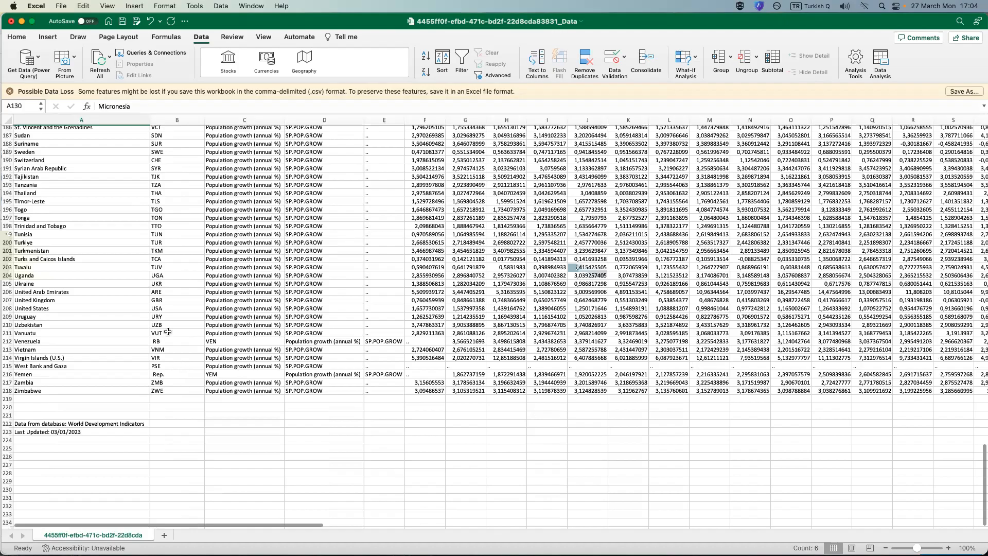
{"action": "left_click", "coordinate": [34, 341]}
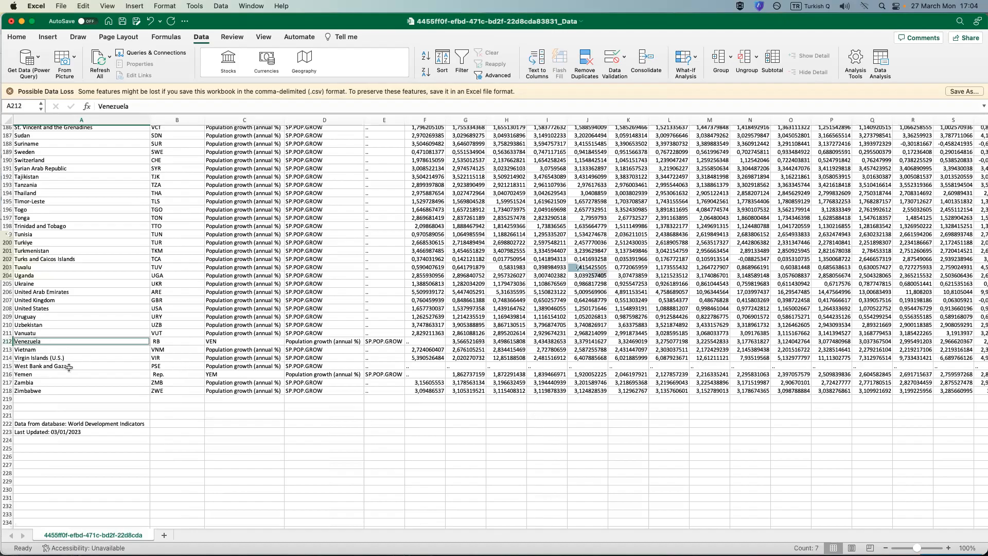
{"action": "left_click", "coordinate": [39, 374], "text": "super"}
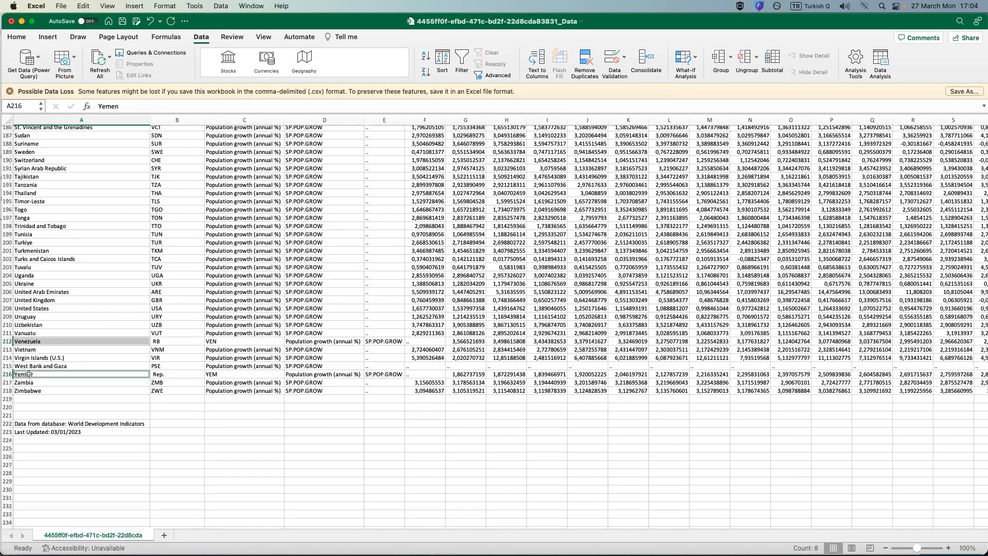
Insert blank cells at all the selected column A entries, from Hong Kong SAR to Yemen, shifting the cells right.
{"action": "right_click", "coordinate": [29, 375]}
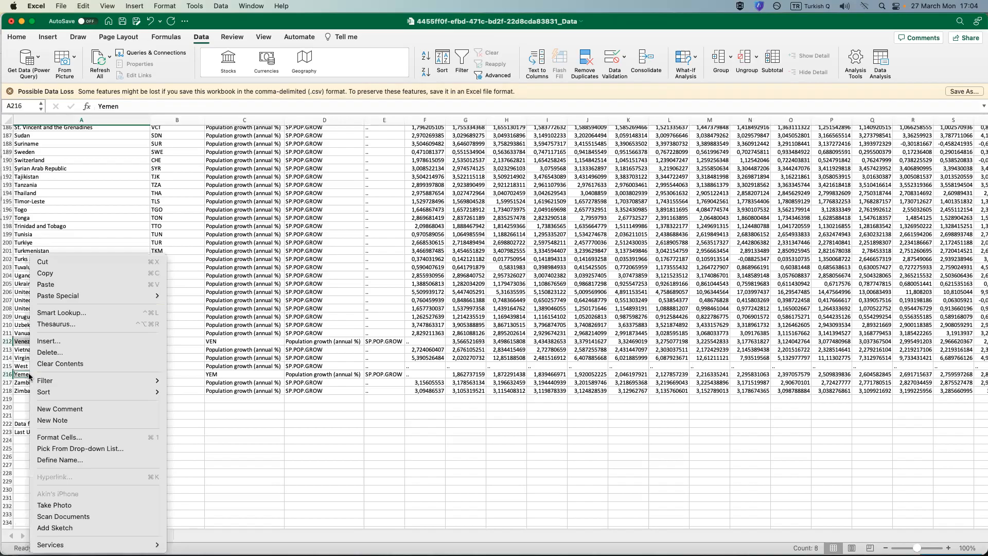
{"action": "left_click", "coordinate": [55, 342]}
{"action": "left_click", "coordinate": [50, 325]}
{"action": "left_click", "coordinate": [77, 374]}
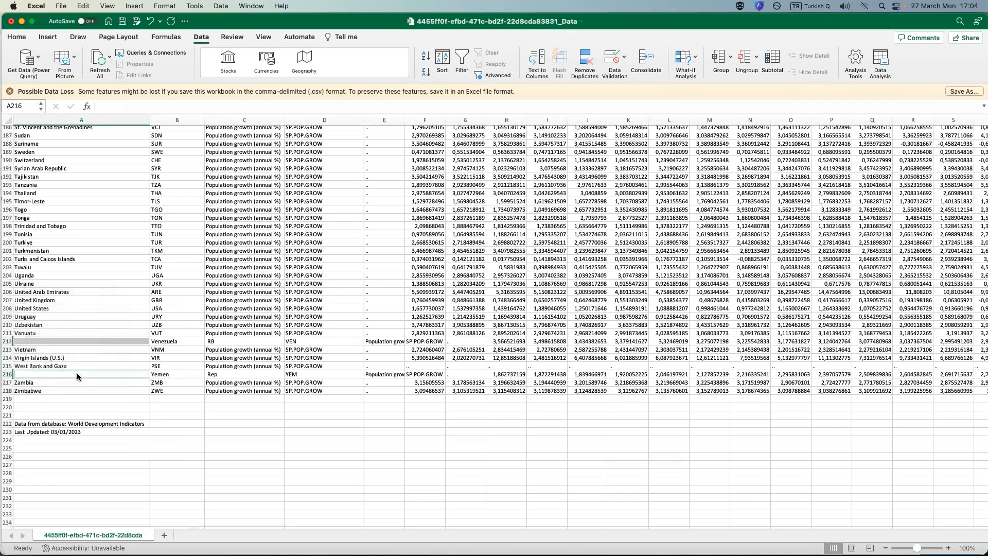
Review the shifted rows from Yemen in row 216 back up to the header row, checking the blank cells in column A.
{"action": "scroll", "coordinate": [77, 377], "scroll_direction": "up", "scroll_amount": 4}
{"action": "scroll", "coordinate": [93, 396], "scroll_direction": "up", "scroll_amount": 2}
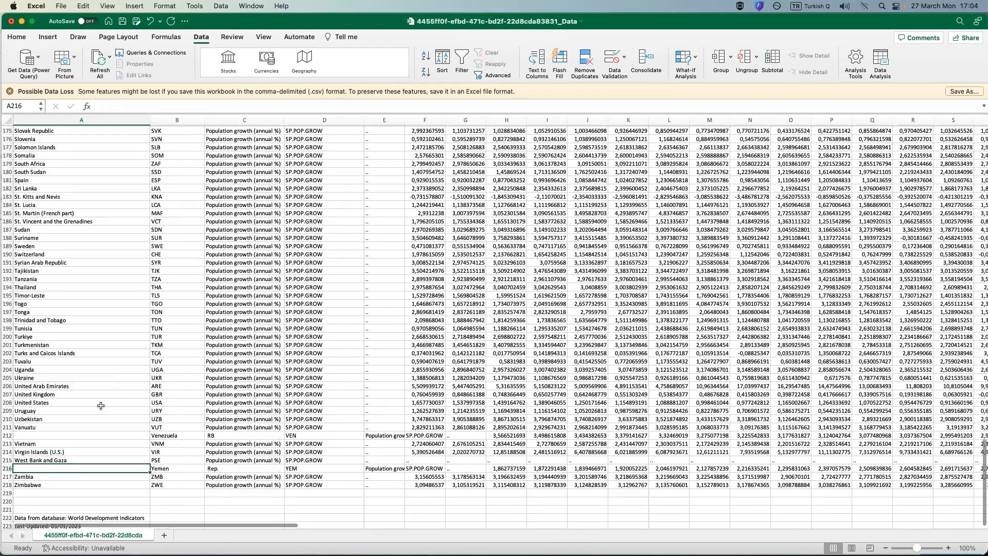
{"action": "scroll", "coordinate": [96, 451], "scroll_direction": "up", "scroll_amount": 1}
{"action": "left_click", "coordinate": [96, 451]}
{"action": "left_click", "coordinate": [86, 483]}
{"action": "left_click", "coordinate": [60, 448]}
{"action": "scroll", "coordinate": [64, 442], "scroll_direction": "up", "scroll_amount": 20}
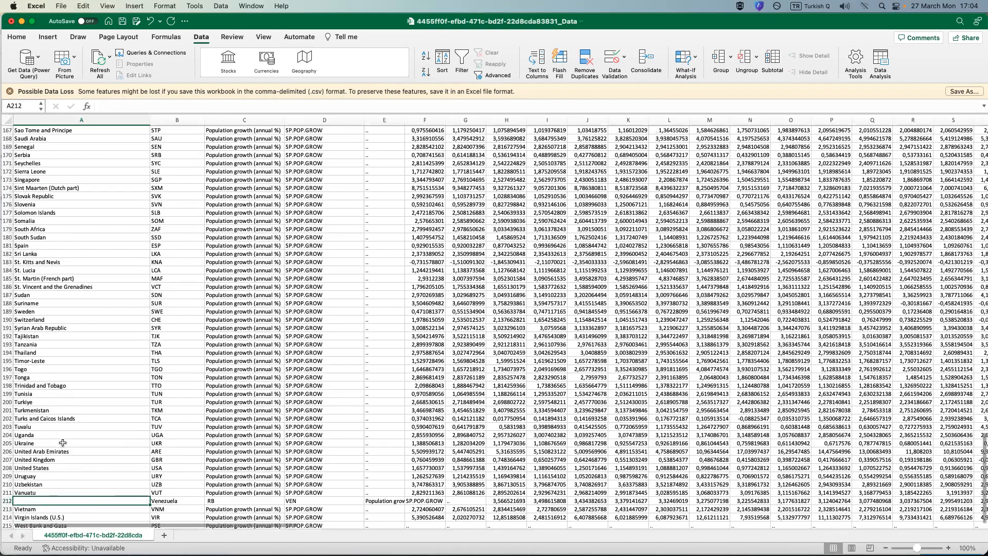
{"action": "scroll", "coordinate": [117, 362], "scroll_direction": "up", "scroll_amount": 10}
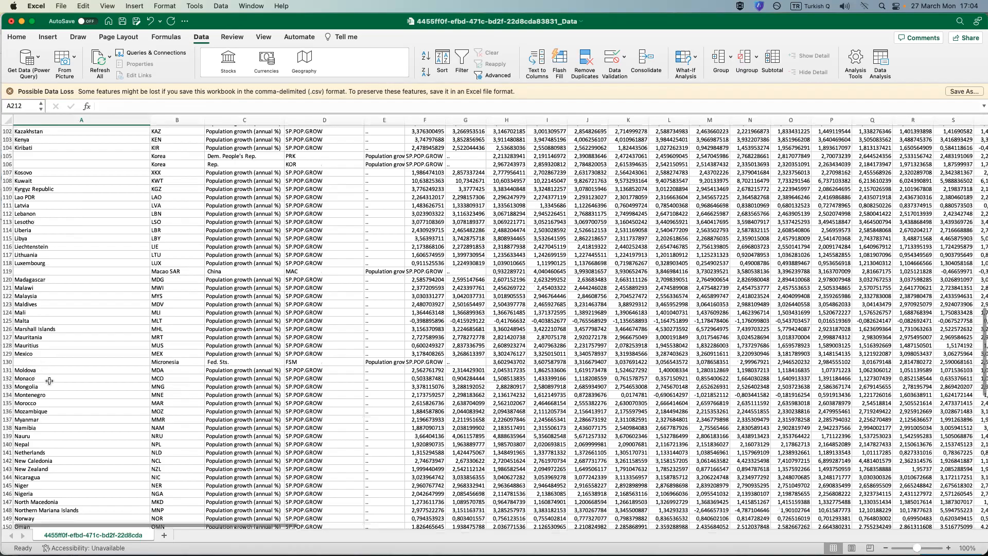
{"action": "scroll", "coordinate": [48, 381], "scroll_direction": "up", "scroll_amount": 15}
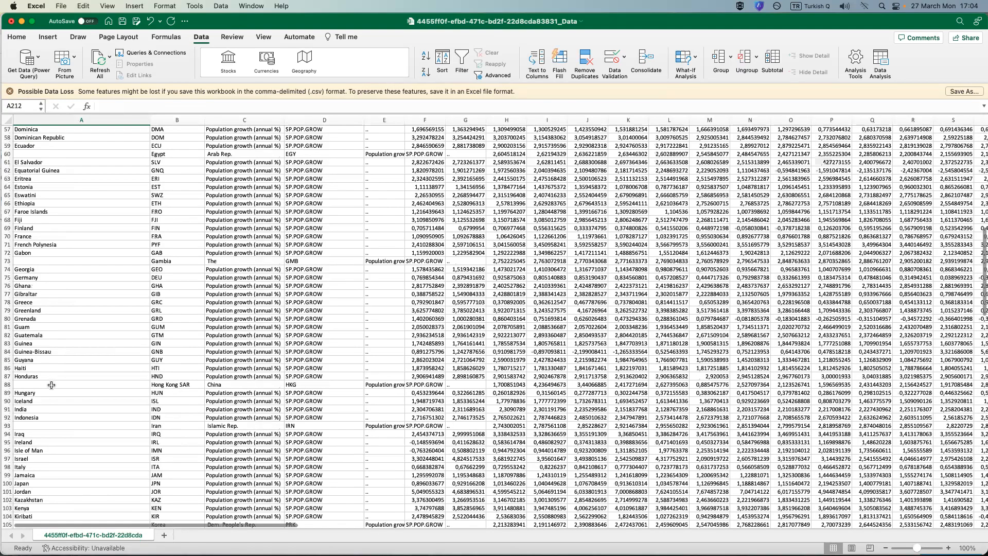
{"action": "scroll", "coordinate": [49, 381], "scroll_direction": "up", "scroll_amount": 18}
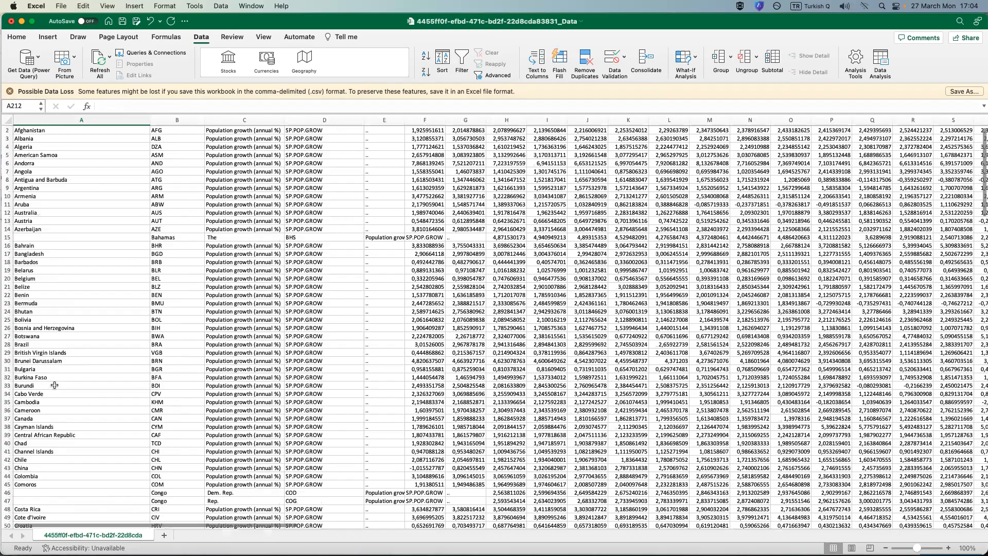
{"action": "scroll", "coordinate": [69, 246], "scroll_direction": "up", "scroll_amount": 1}
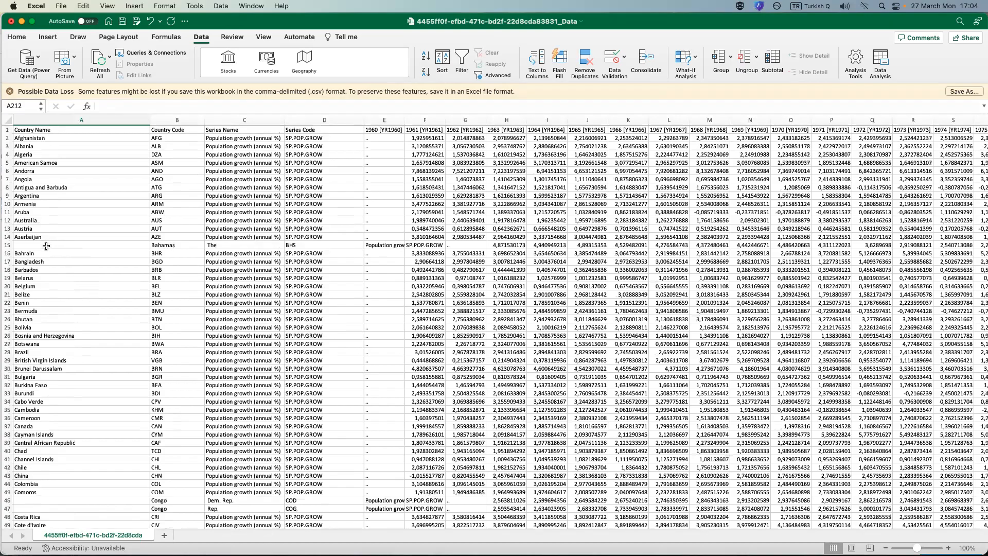
Enter the formula =CONCAT(B15;C15) in A15 to join the split parts of the Bahamas name.
{"action": "left_click", "coordinate": [51, 245]}
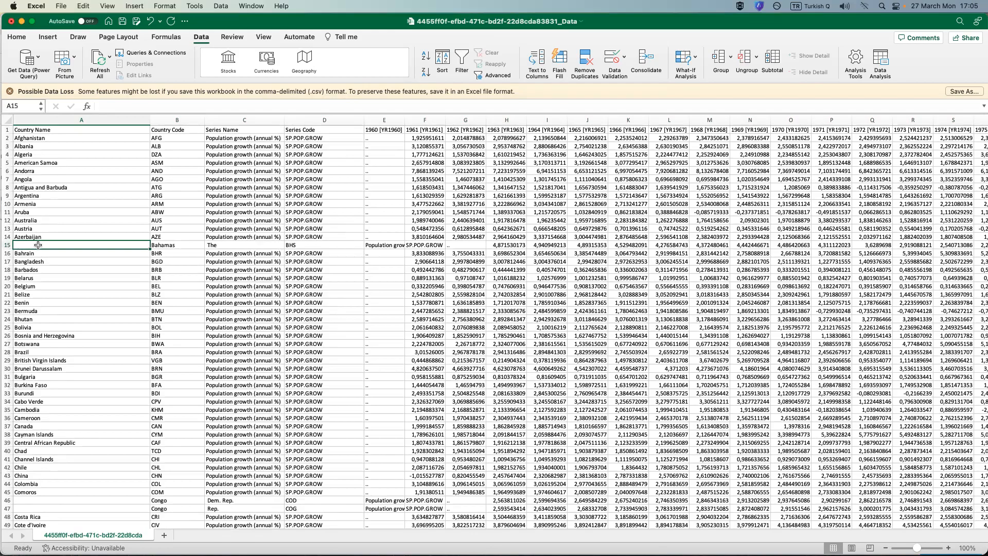
{"action": "type", "text": "="}
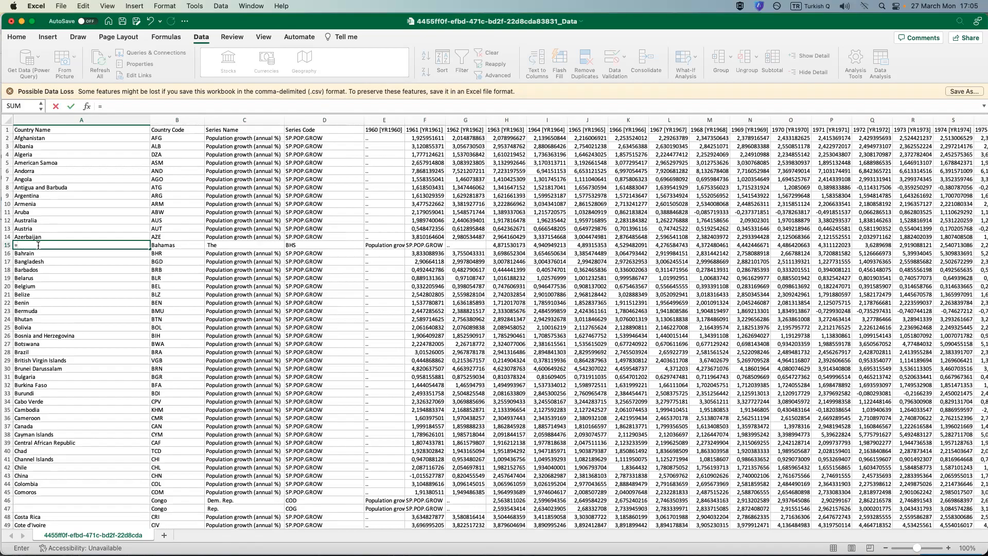
{"action": "type", "text": "CON"}
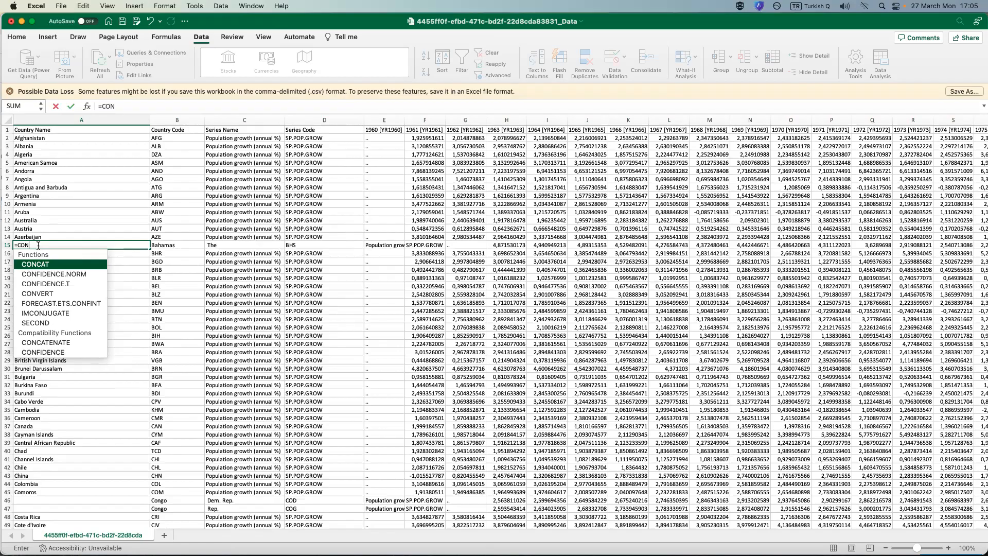
{"action": "type", "text": "CAT"}
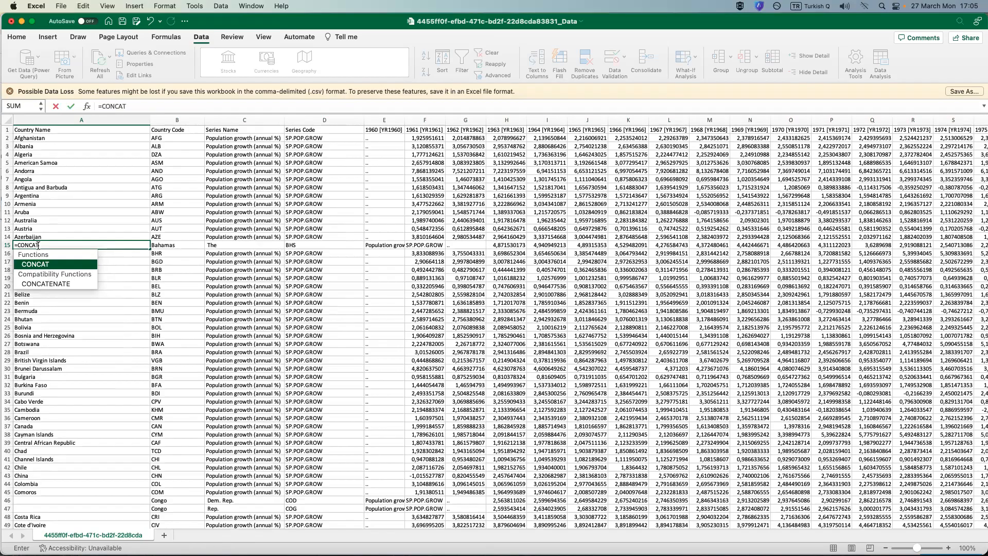
{"action": "type", "text": "("}
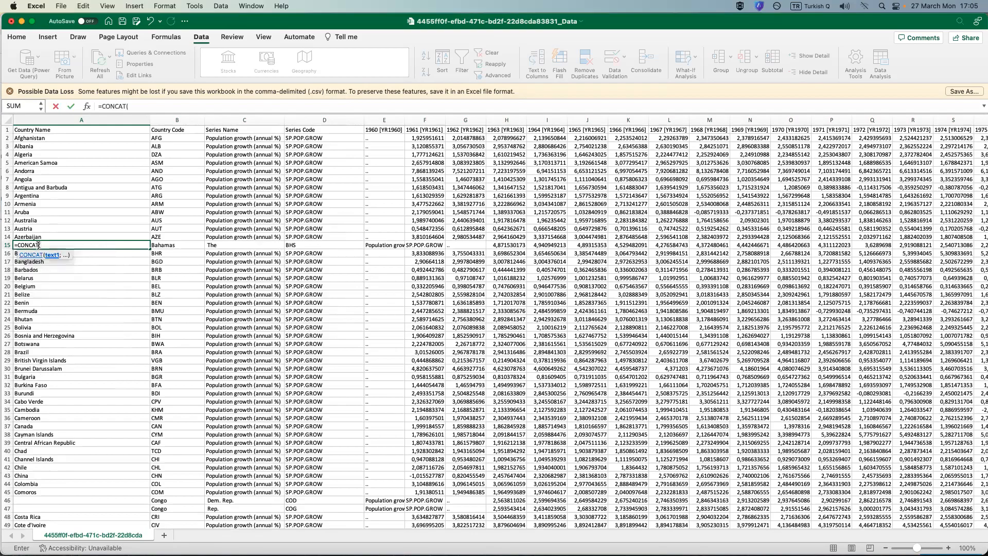
{"action": "left_click", "coordinate": [177, 245]}
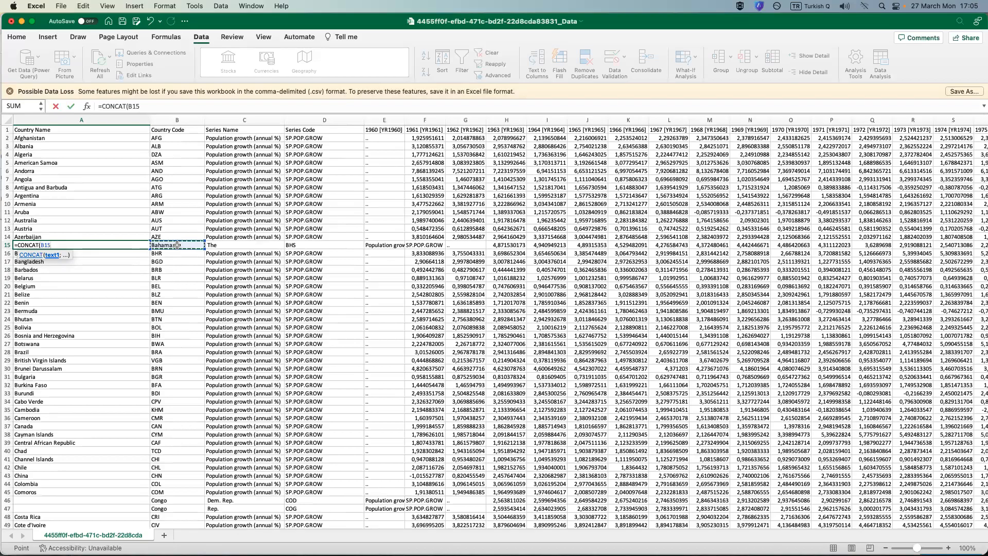
{"action": "type", "text": ";"}
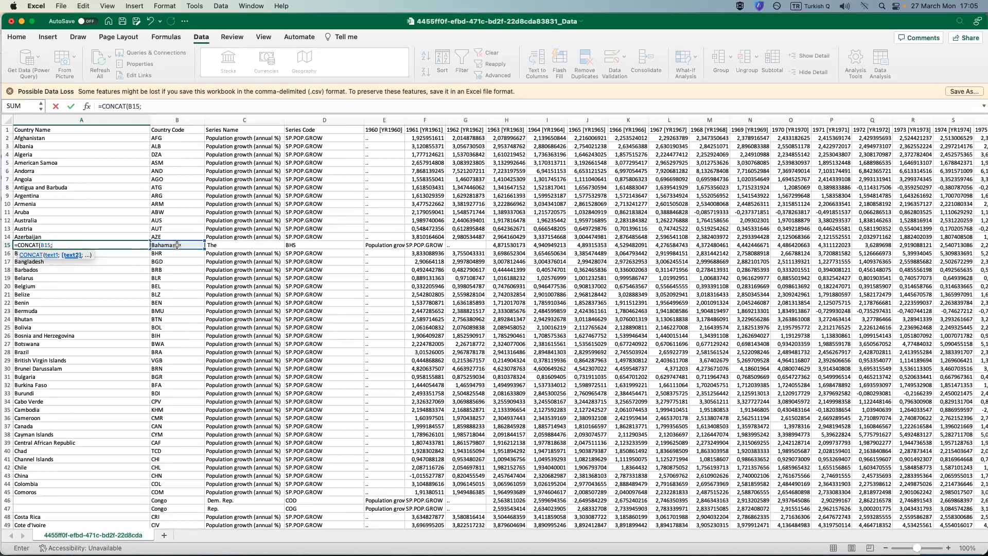
{"action": "left_click", "coordinate": [219, 245]}
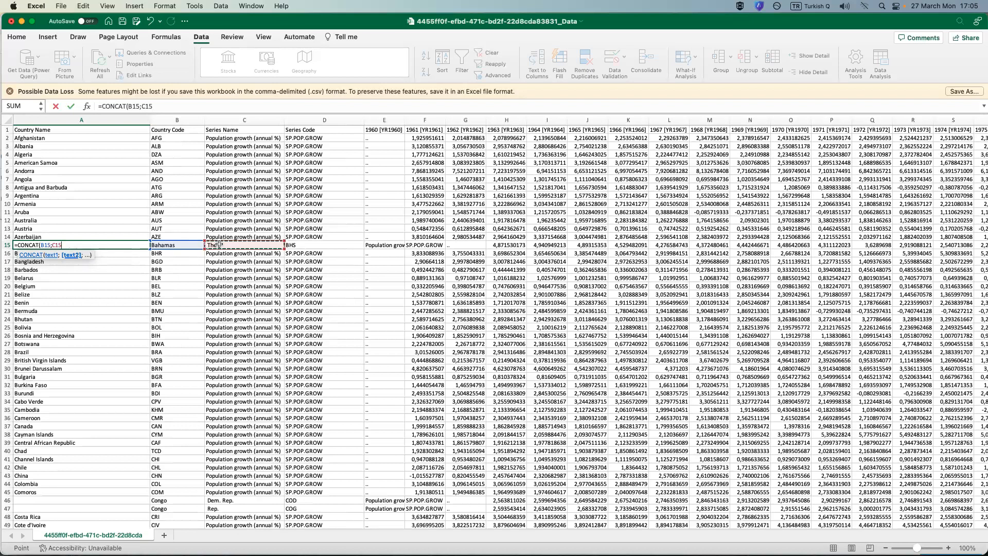
{"action": "type", "text": ")"}
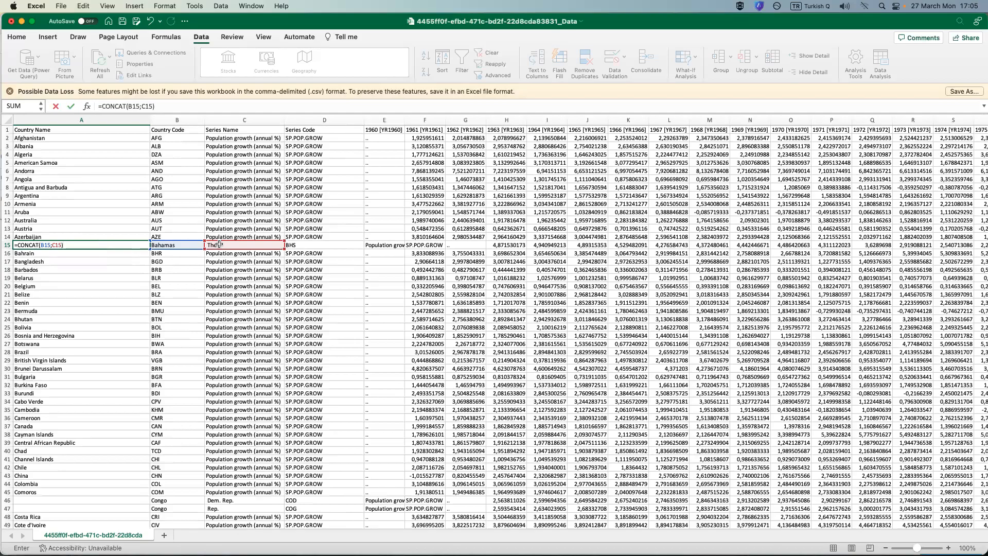
{"action": "key", "text": "Return"}
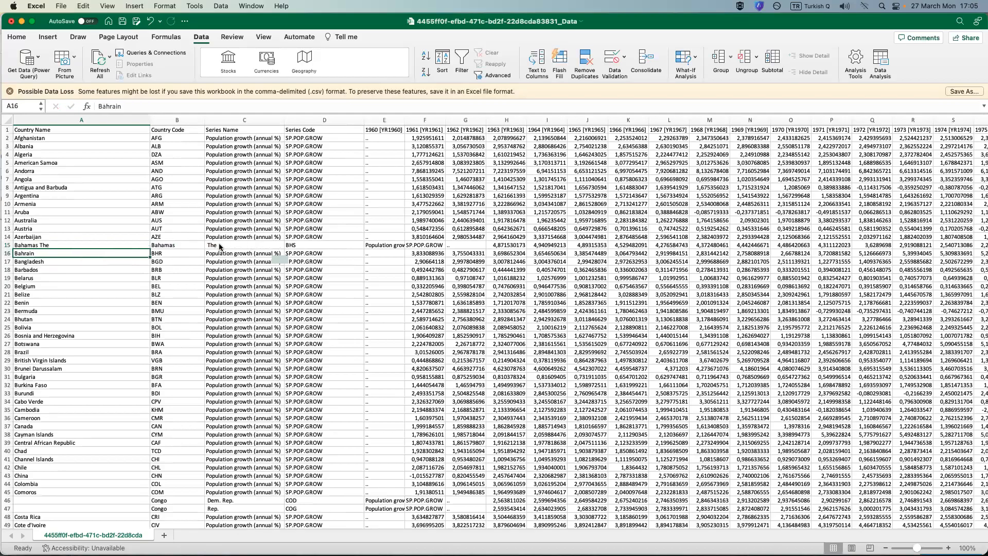
Reverse the order of the joined cells in A15 by changing the formula to =CONCAT(C15;B15).
{"action": "left_click", "coordinate": [31, 242]}
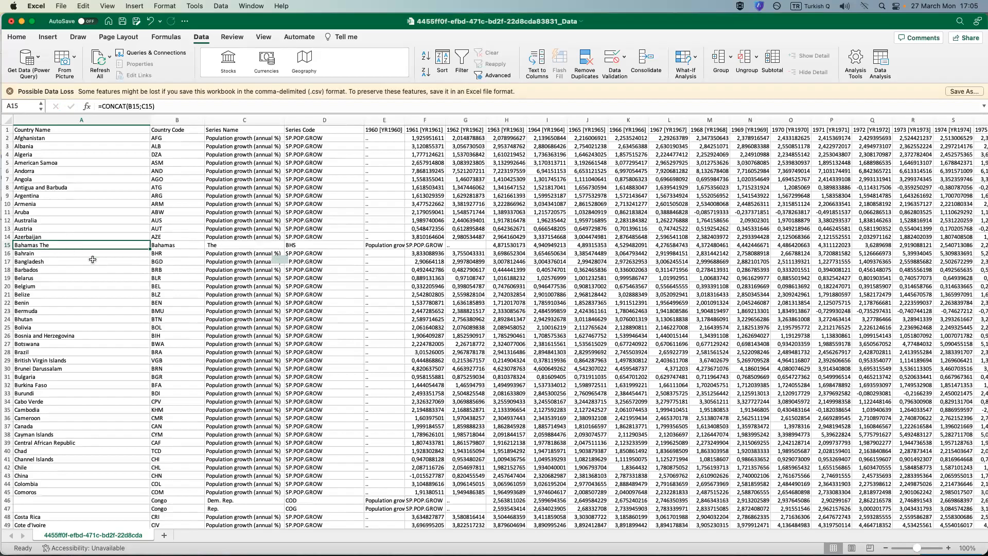
{"action": "double_click", "coordinate": [54, 245]}
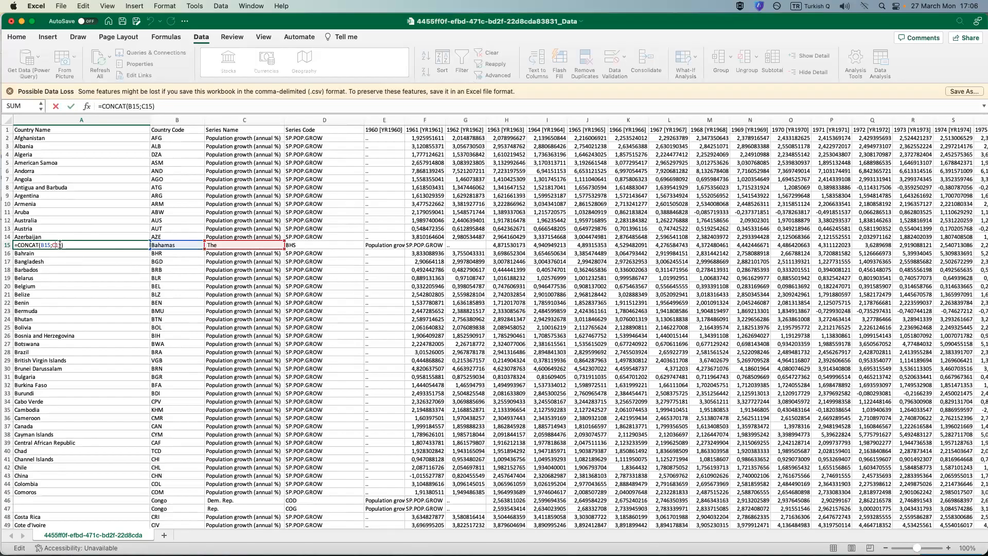
{"action": "left_click", "coordinate": [142, 106]}
{"action": "key", "text": "BackSpace"}
{"action": "key", "text": "BackSpace"}
{"action": "key", "text": "BackSpace"}
{"action": "key", "text": "BackSpace"}
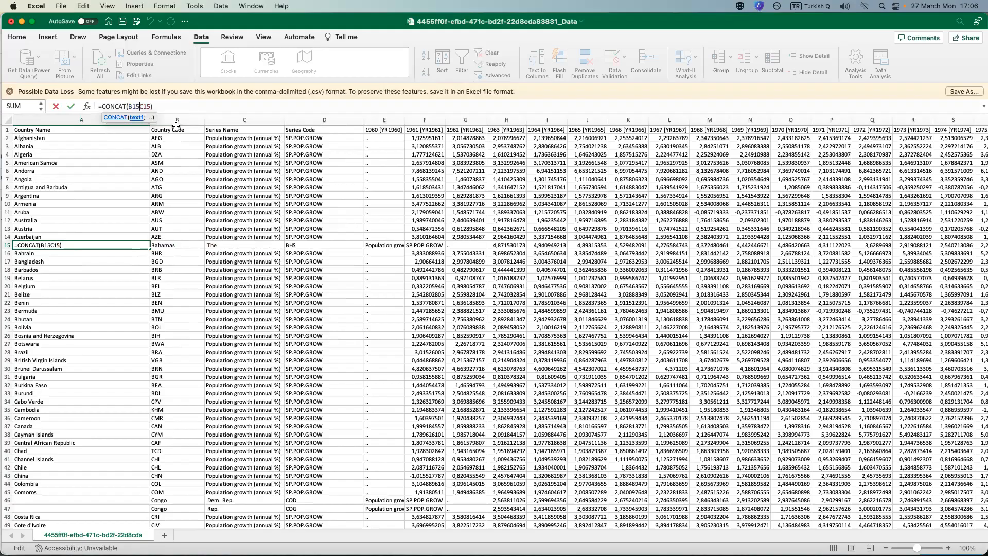
{"action": "type", "text": ";"}
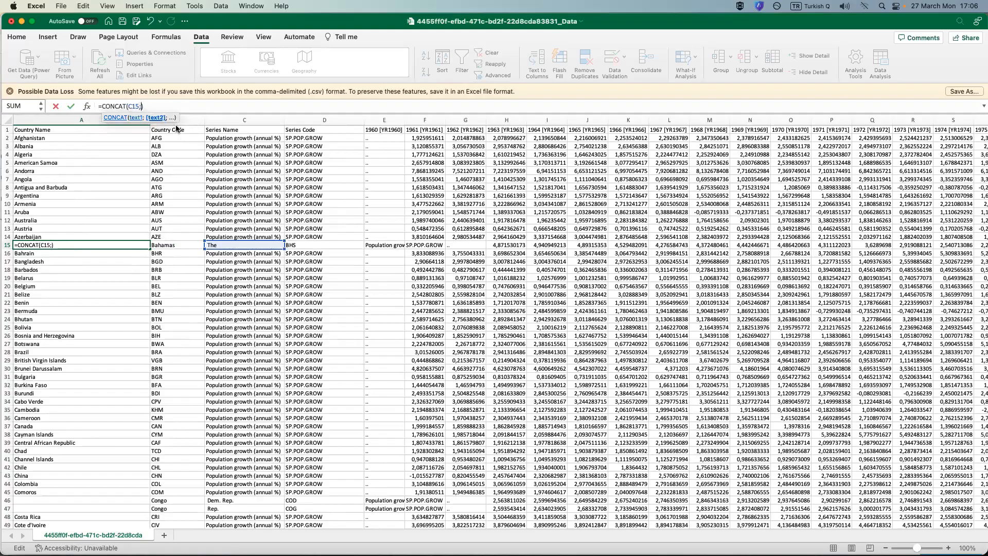
{"action": "left_click", "coordinate": [169, 245]}
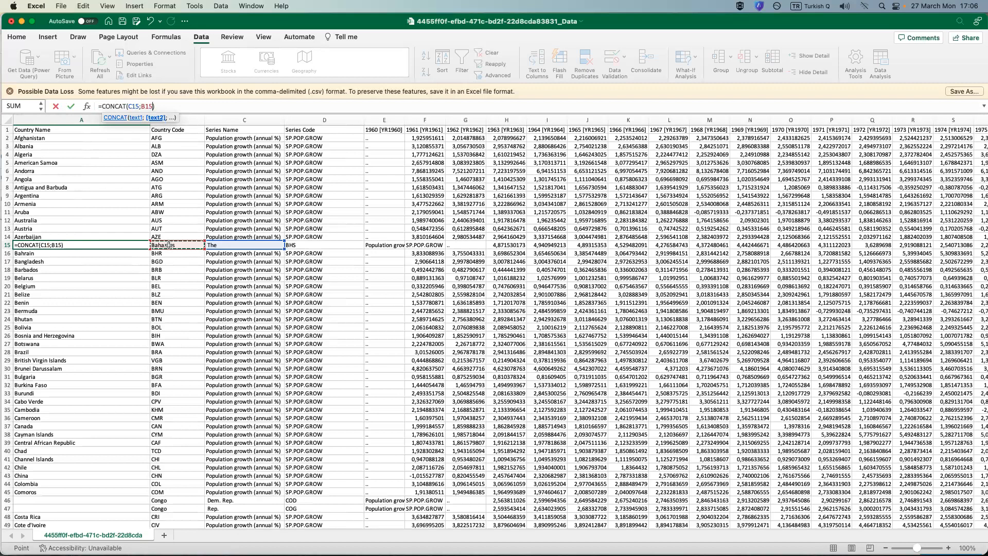
{"action": "key", "text": "Return"}
Wrap the Bahamas name formula in A15 in TRIM, making it =TRIM(CONCAT(C15;B15)).
{"action": "left_click", "coordinate": [32, 246]}
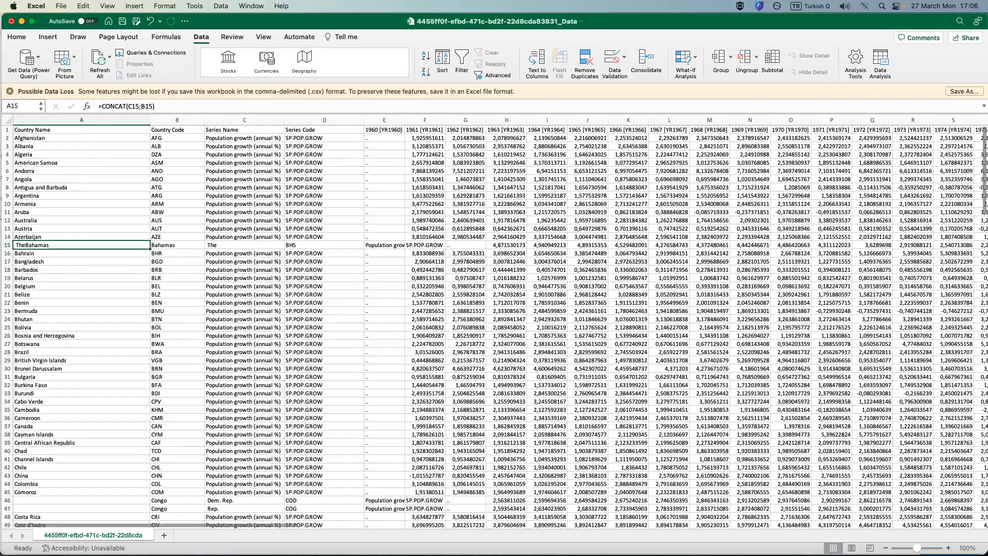
{"action": "scroll", "coordinate": [494, 322], "scroll_direction": "up", "scroll_amount": 1}
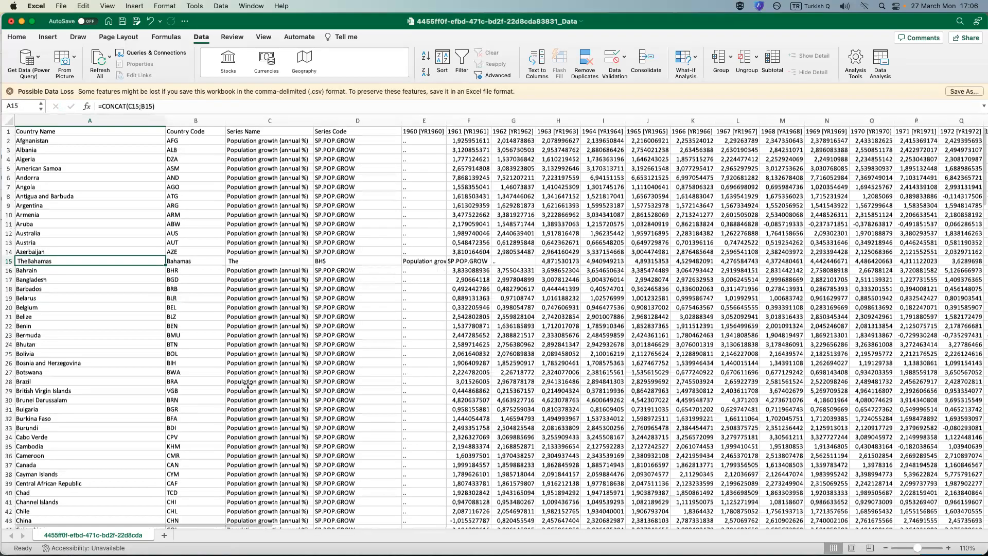
{"action": "scroll", "coordinate": [46, 326], "scroll_direction": "up", "scroll_amount": 5}
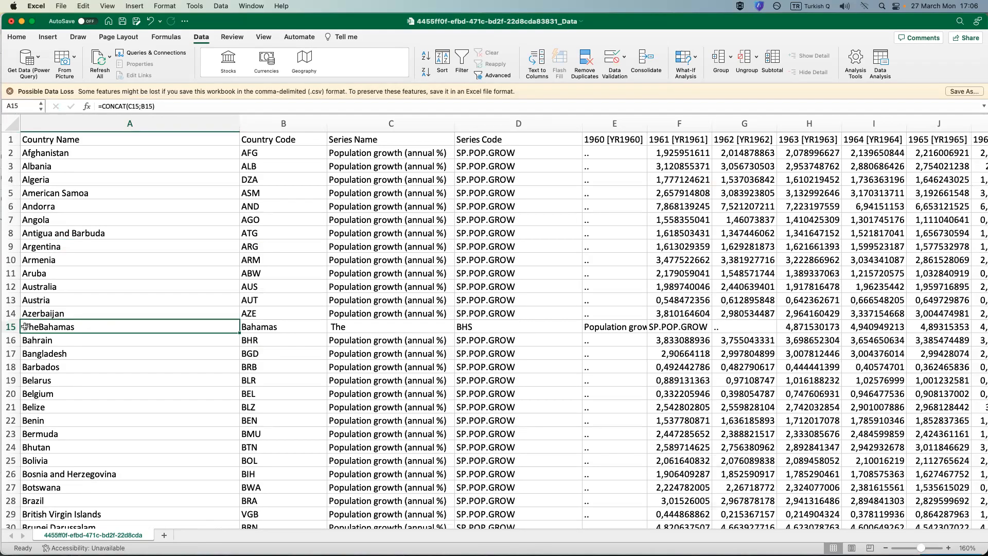
{"action": "double_click", "coordinate": [61, 330]}
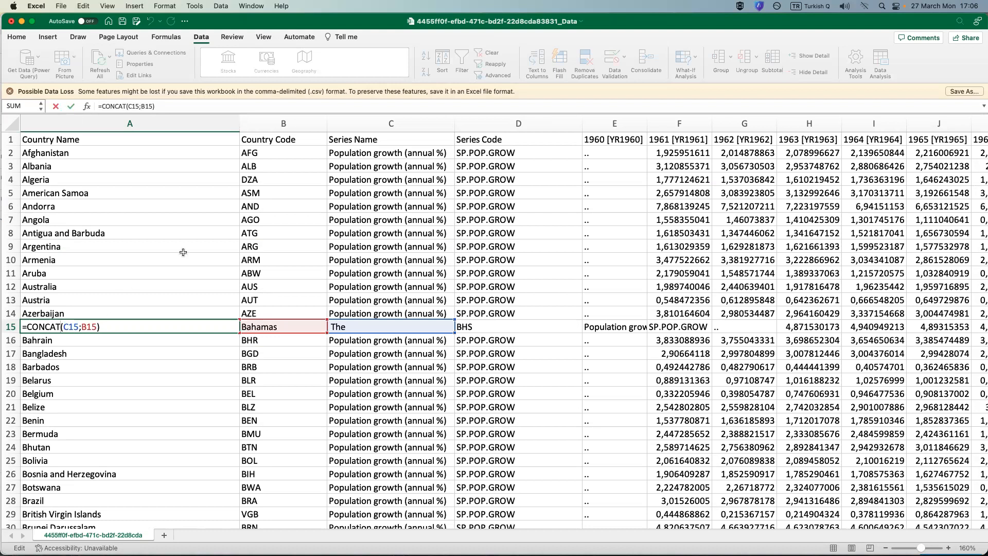
{"action": "key", "text": "Left"}
{"action": "key", "text": "Left"}
{"action": "key", "text": "Left"}
{"action": "key", "text": "Left"}
{"action": "key", "text": "Left"}
{"action": "key", "text": "Left"}
{"action": "key", "text": "Left"}
{"action": "type", "text": "TRIM"}
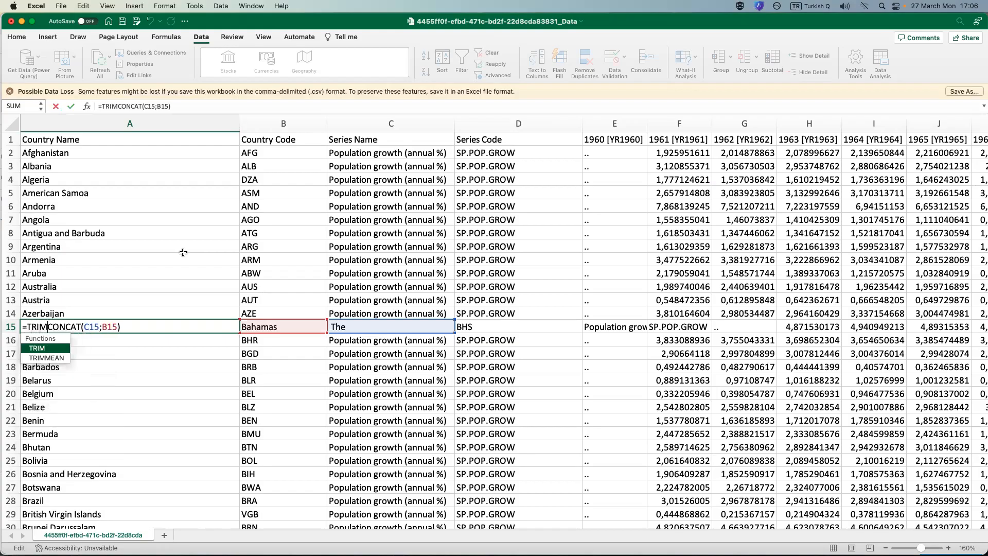
{"action": "type", "text": "("}
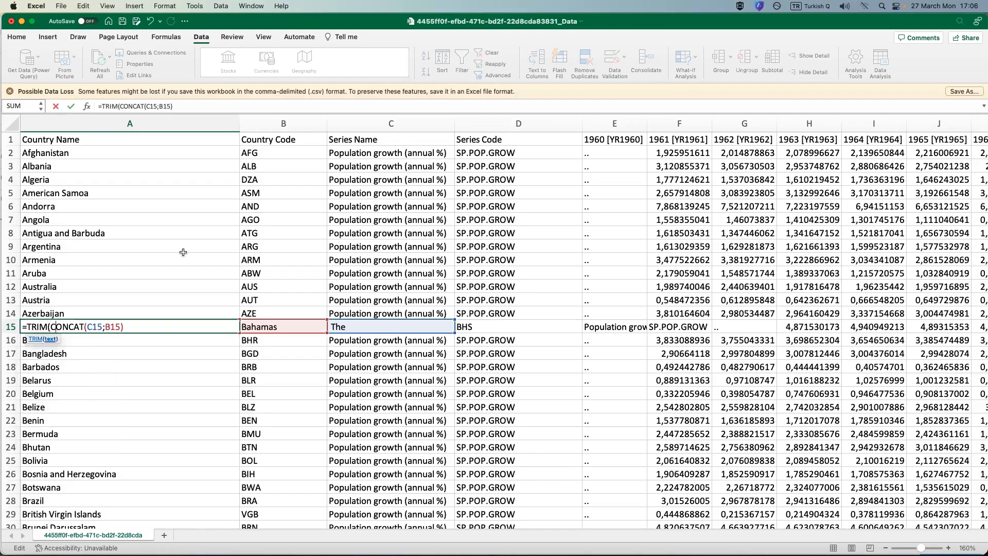
{"action": "key", "text": "Right"}
{"action": "key", "text": "Right"}
{"action": "key", "text": "Right"}
{"action": "key", "text": "Right"}
{"action": "key", "text": "Right"}
{"action": "key", "text": "Right"}
{"action": "key", "text": "Right"}
{"action": "key", "text": "Right"}
{"action": "key", "text": "Right"}
{"action": "key", "text": "Right"}
{"action": "key", "text": "Right"}
{"action": "key", "text": "Right"}
{"action": "key", "text": "Right"}
{"action": "key", "text": "Right"}
{"action": "type", "text": ")"}
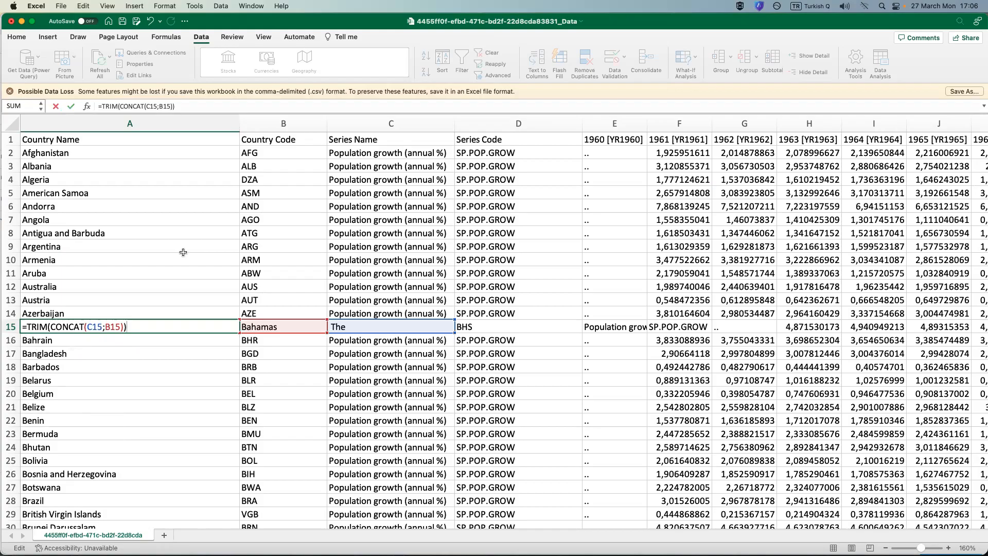
{"action": "key", "text": "Return"}
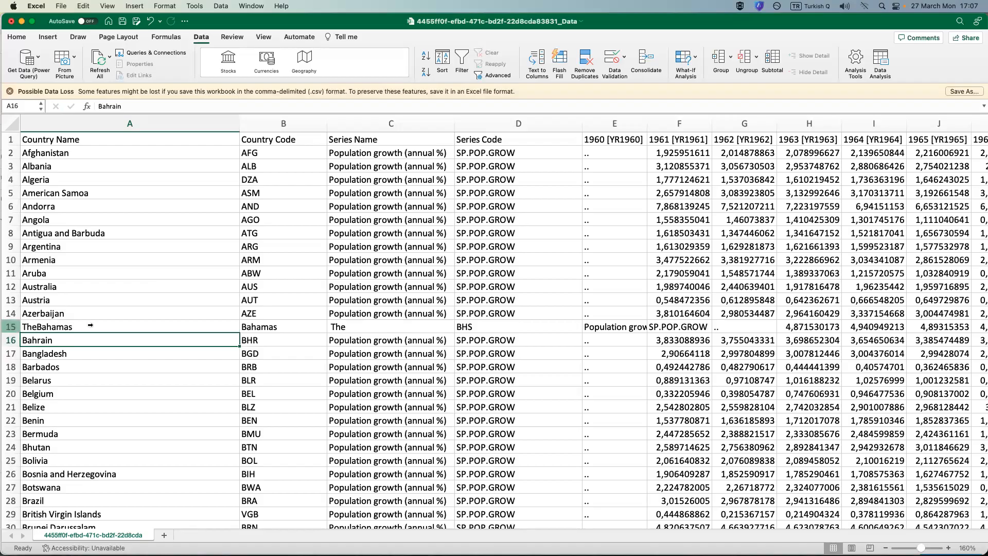
Add a space between the joined parts in A15 by changing the formula to =TRIM(CONCAT(C15&" ";B15)).
{"action": "left_click", "coordinate": [91, 325]}
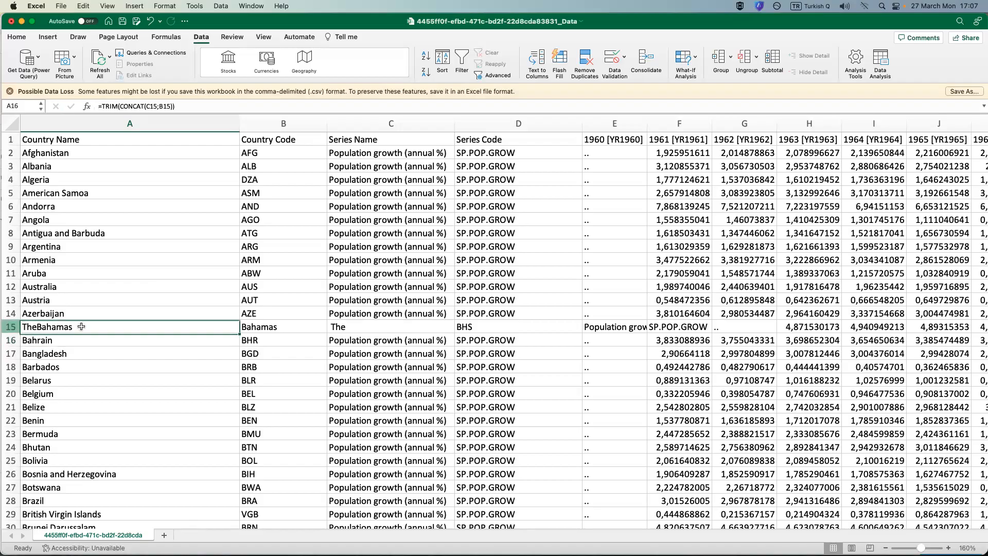
{"action": "double_click", "coordinate": [37, 323]}
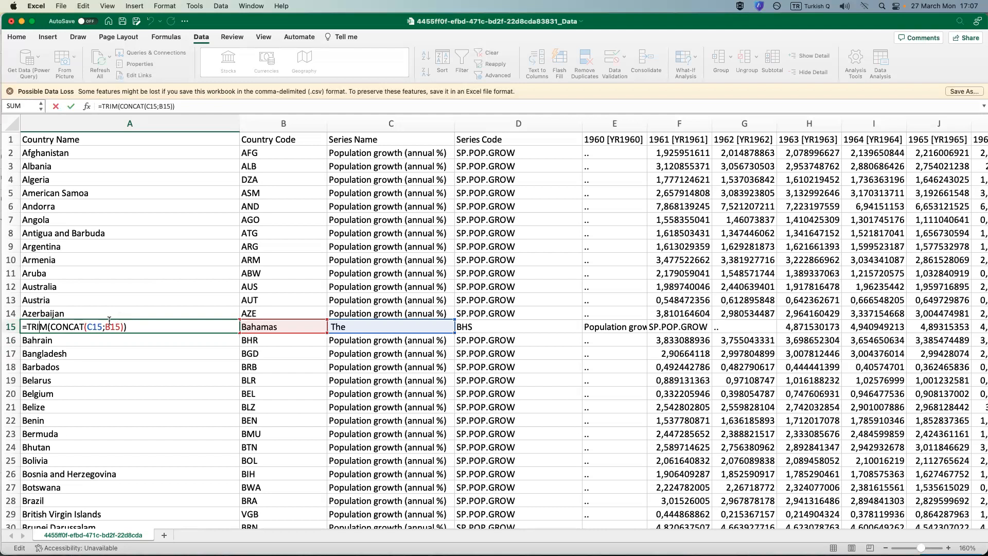
{"action": "left_click", "coordinate": [107, 326]}
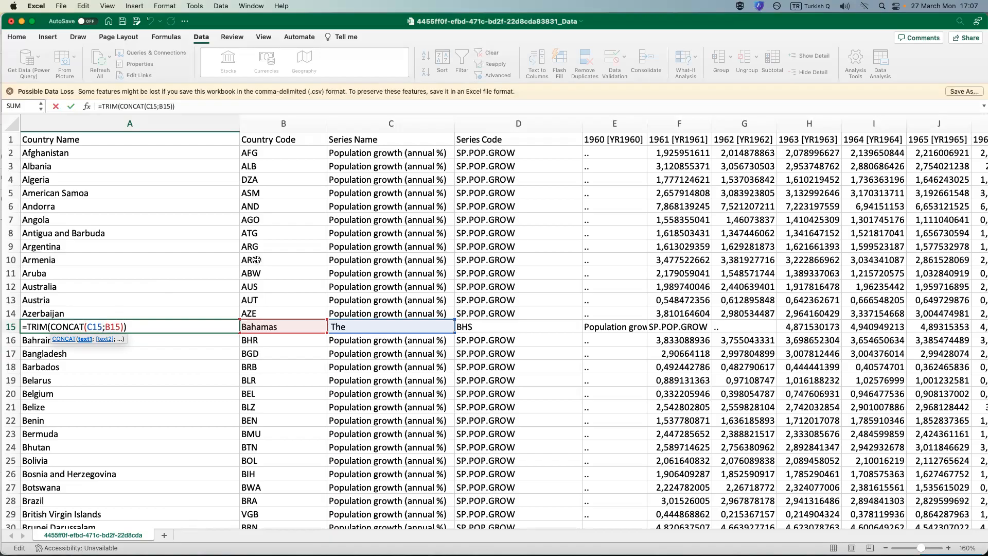
{"action": "key", "text": "Left"}
{"action": "key", "text": "Left"}
{"action": "key", "text": "Left"}
{"action": "key", "text": "Left"}
{"action": "key", "text": "Left"}
{"action": "key", "text": "Left"}
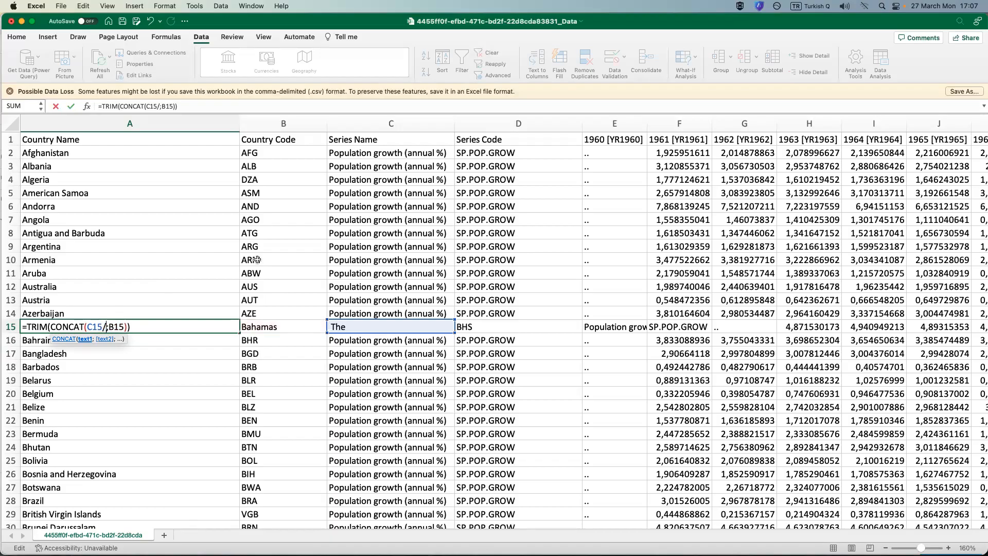
{"action": "type", "text": "&\""}
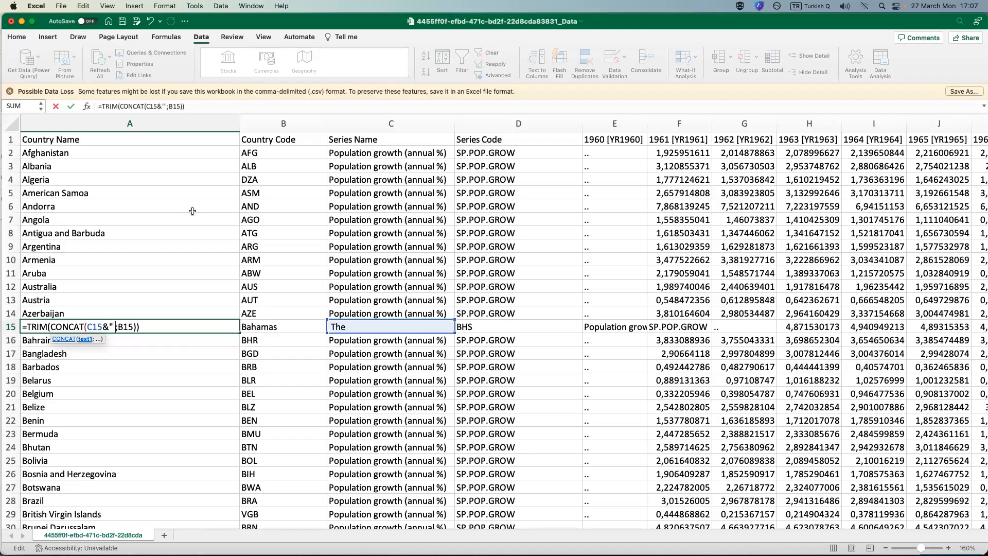
{"action": "type", "text": " \""}
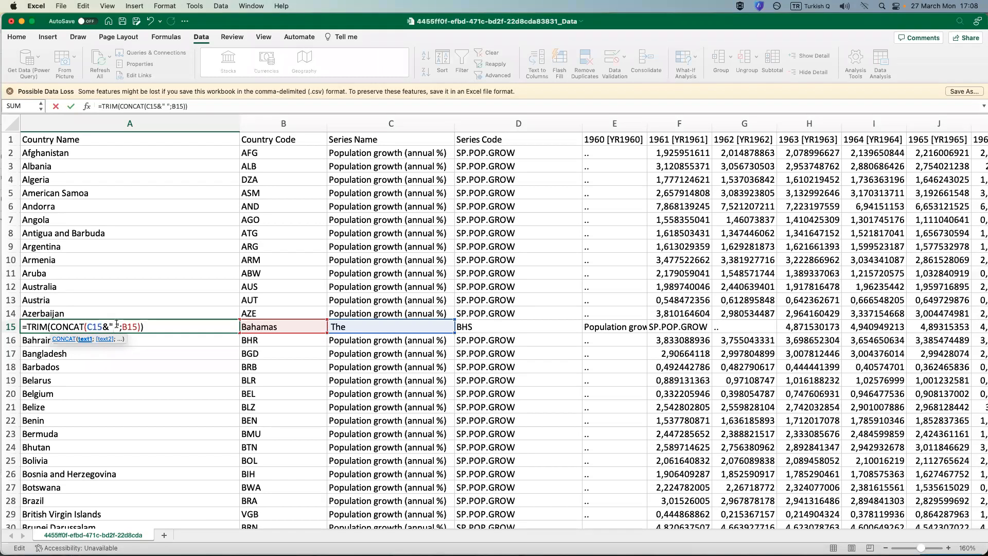
{"action": "key", "text": "Right"}
{"action": "key", "text": "Right"}
{"action": "key", "text": "Right"}
{"action": "key", "text": "Right"}
{"action": "key", "text": "Right"}
{"action": "key", "text": "Right"}
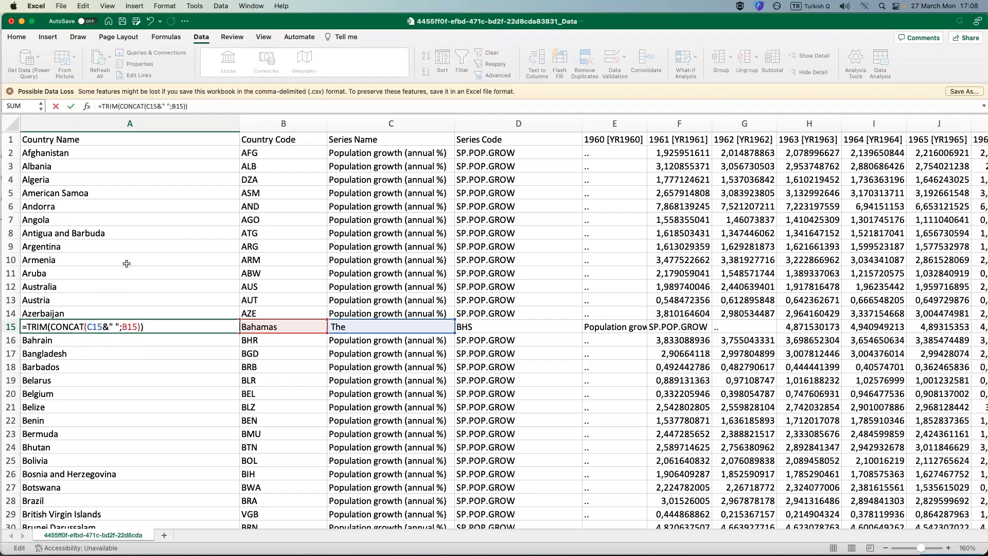
{"action": "key", "text": "Return"}
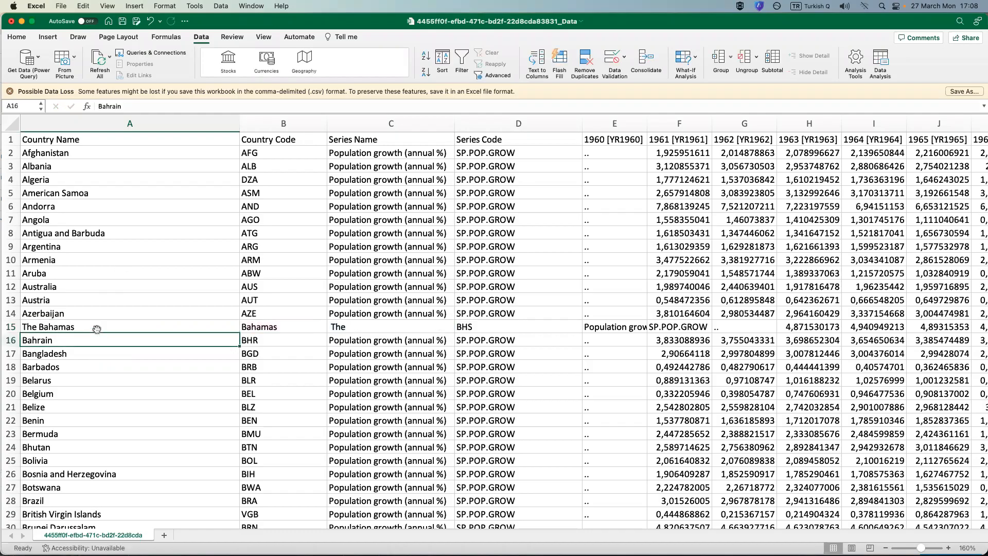
{"action": "left_click", "coordinate": [96, 330]}
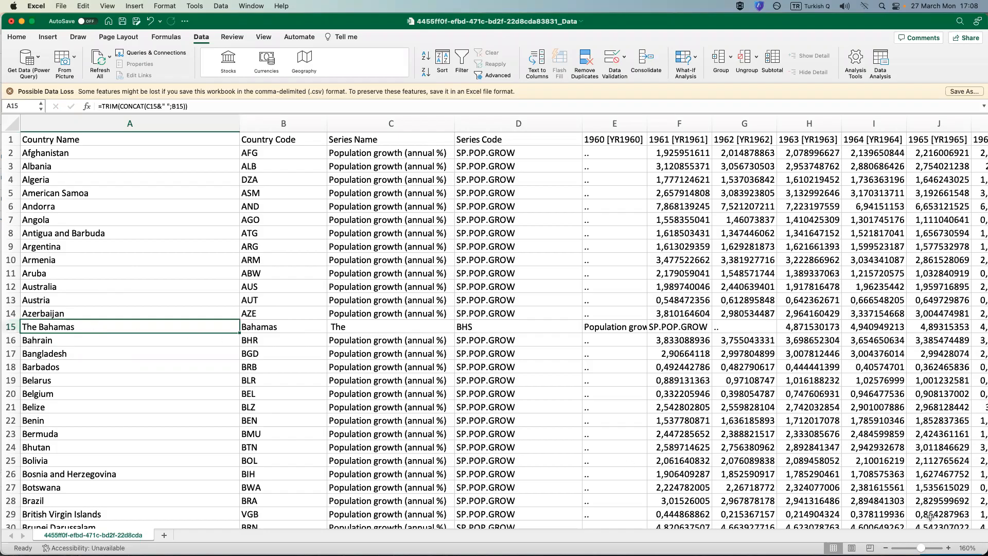
{"action": "left_click", "coordinate": [886, 548]}
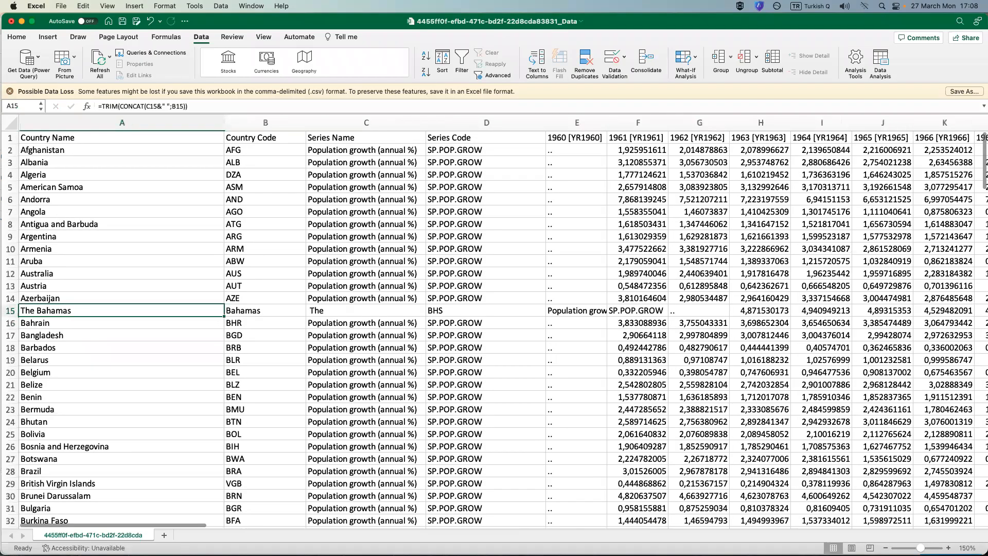
{"action": "scroll", "coordinate": [494, 445], "scroll_direction": "down", "scroll_amount": 4}
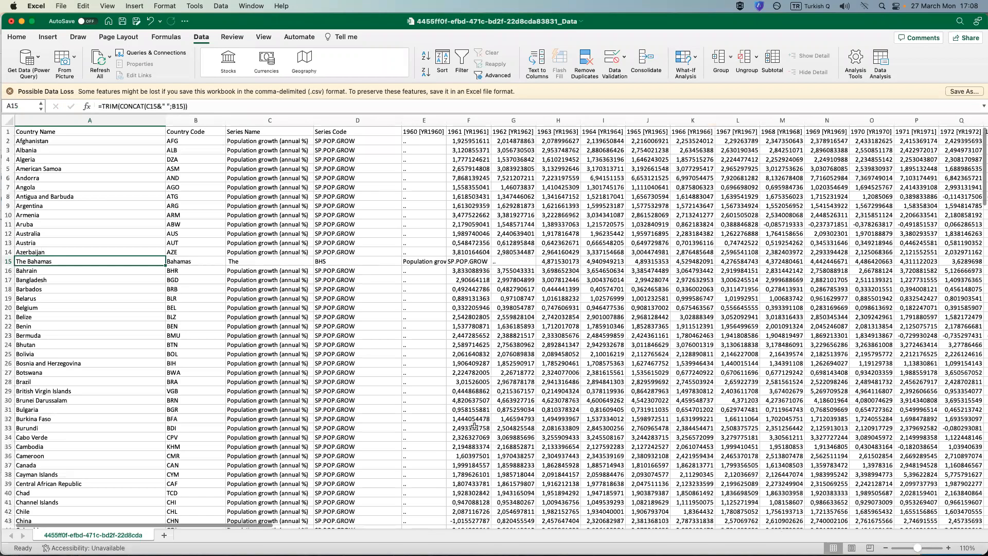
{"action": "right_click", "coordinate": [56, 261]}
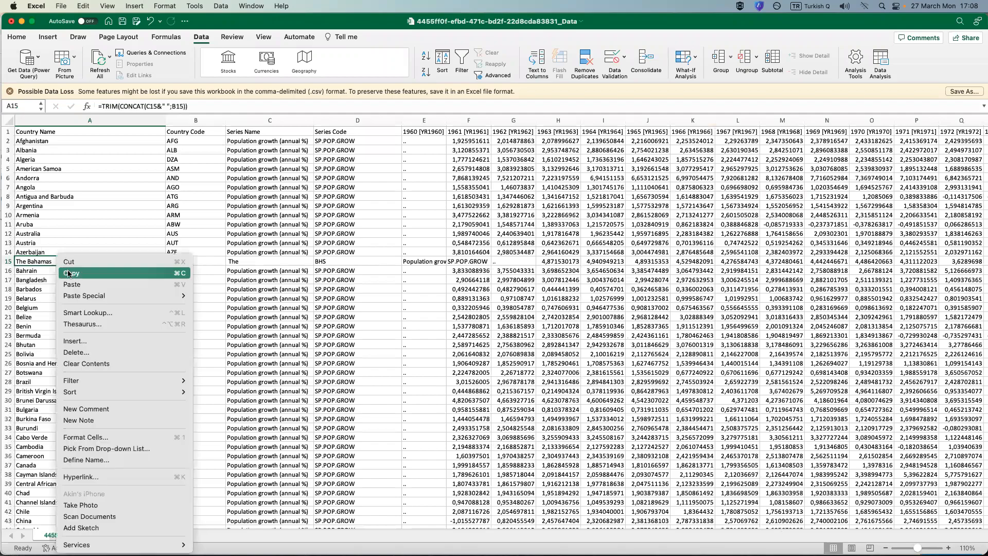
{"action": "left_click", "coordinate": [68, 274]}
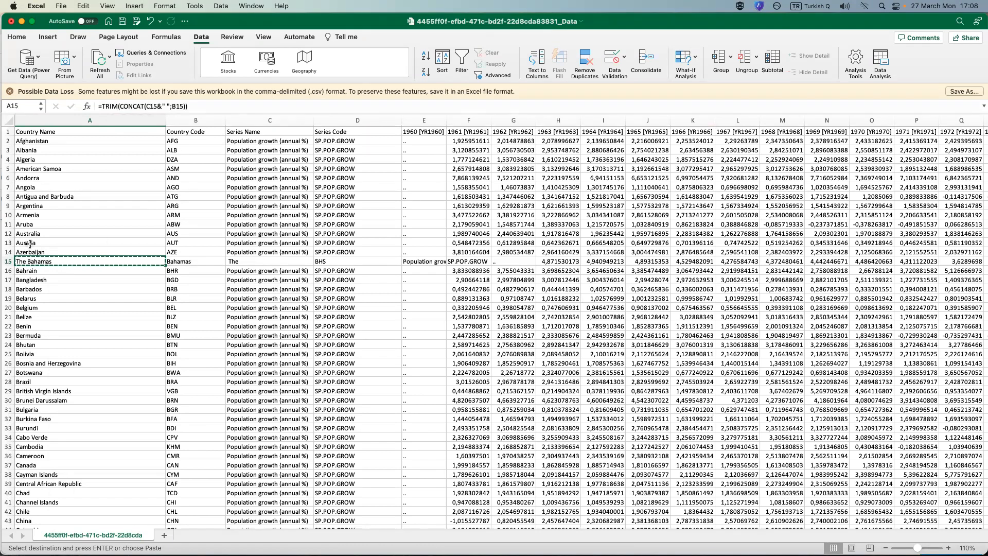
{"action": "left_click_drag", "start_coordinate": [102, 106], "coordinate": [204, 107]}
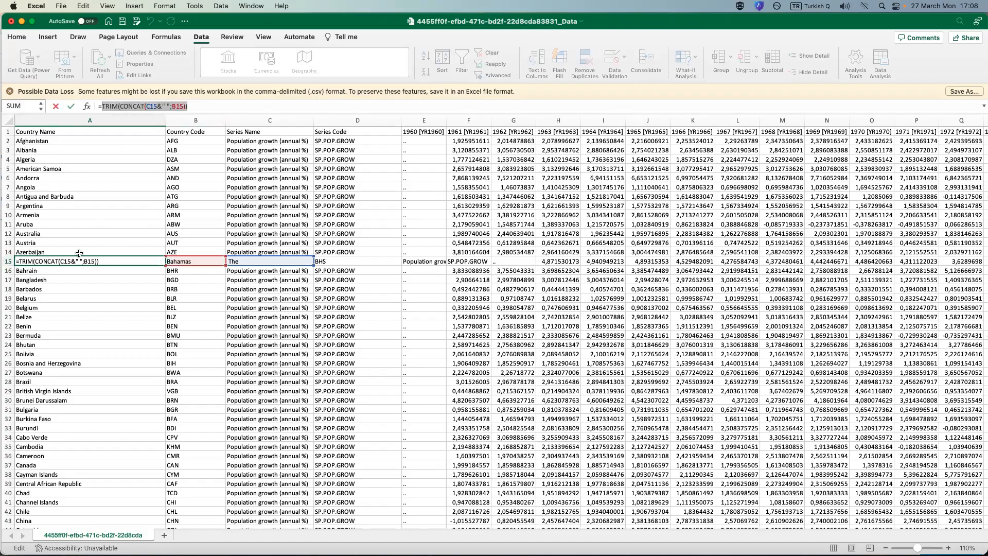
{"action": "left_click", "coordinate": [124, 269]}
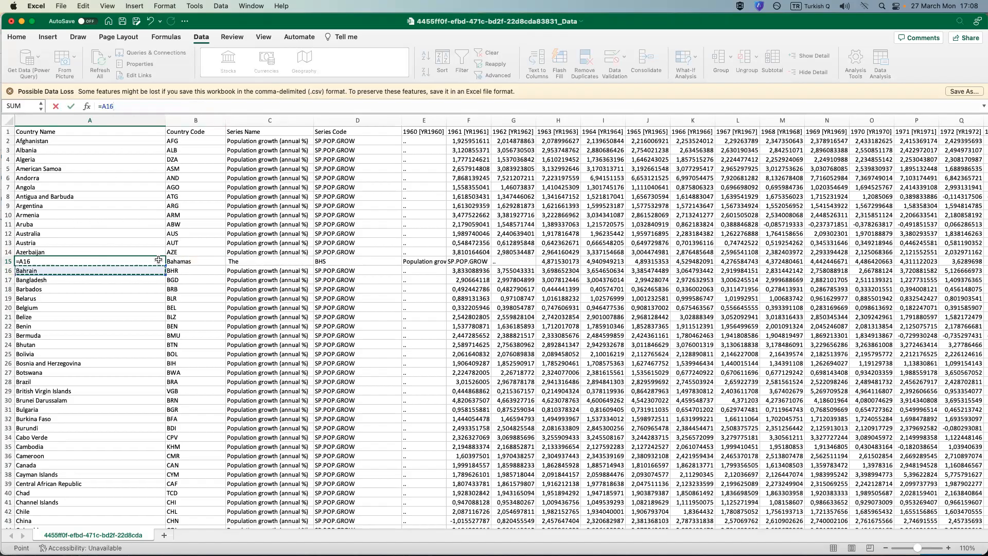
{"action": "key", "text": "Escape"}
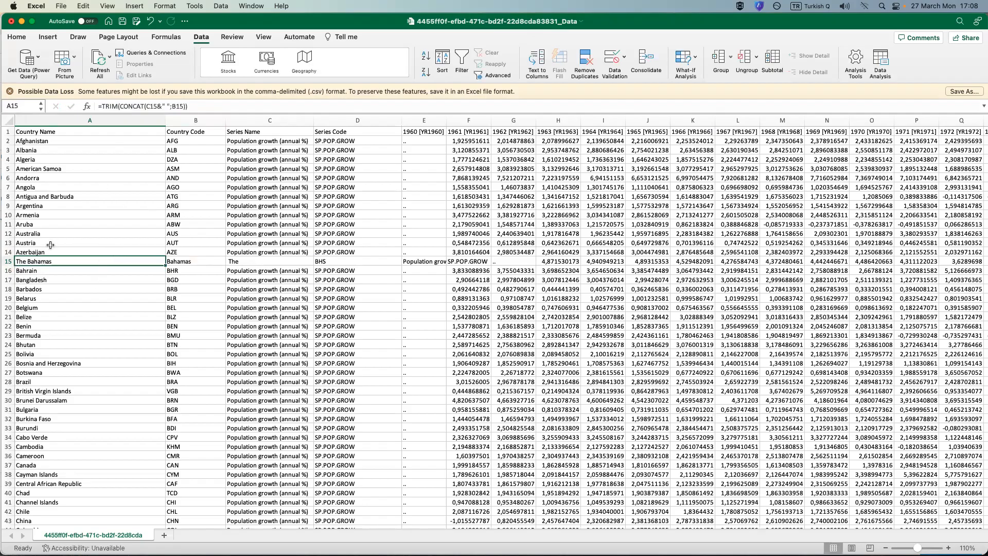
Copy the formula from A15 into blank cell A46 to join the Dem. Rep. and Congo parts.
{"action": "key", "text": "super+c"}
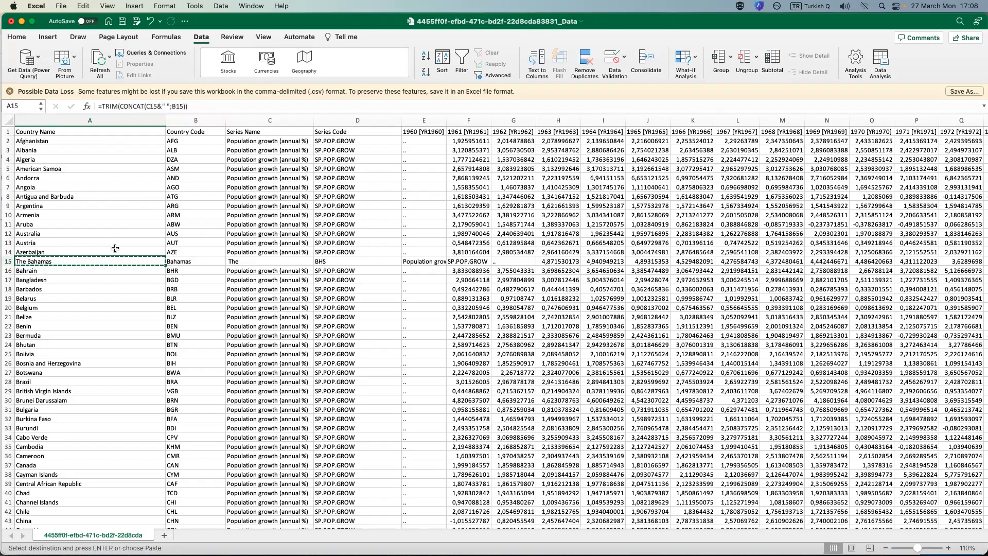
{"action": "scroll", "coordinate": [110, 248], "scroll_direction": "down", "scroll_amount": 5}
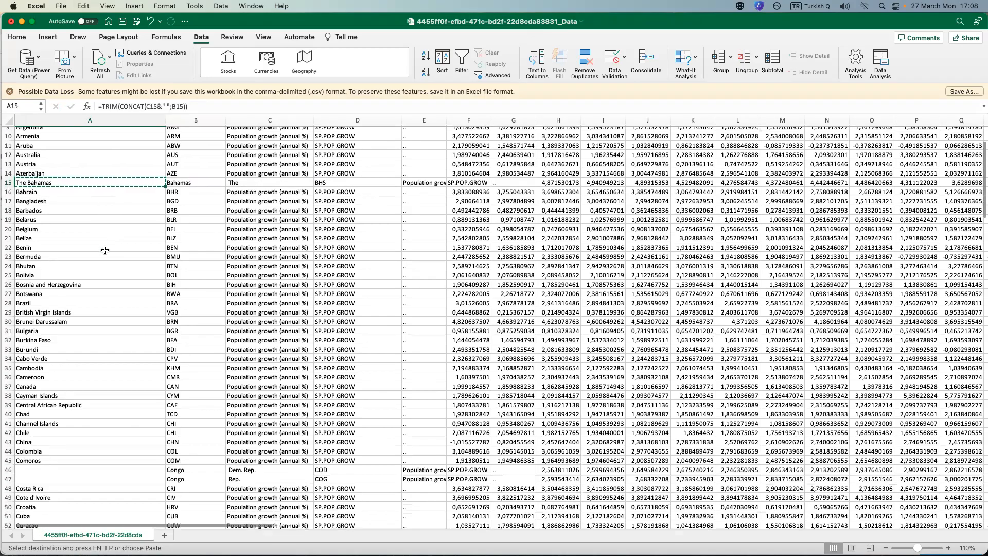
{"action": "scroll", "coordinate": [106, 250], "scroll_direction": "down", "scroll_amount": 3}
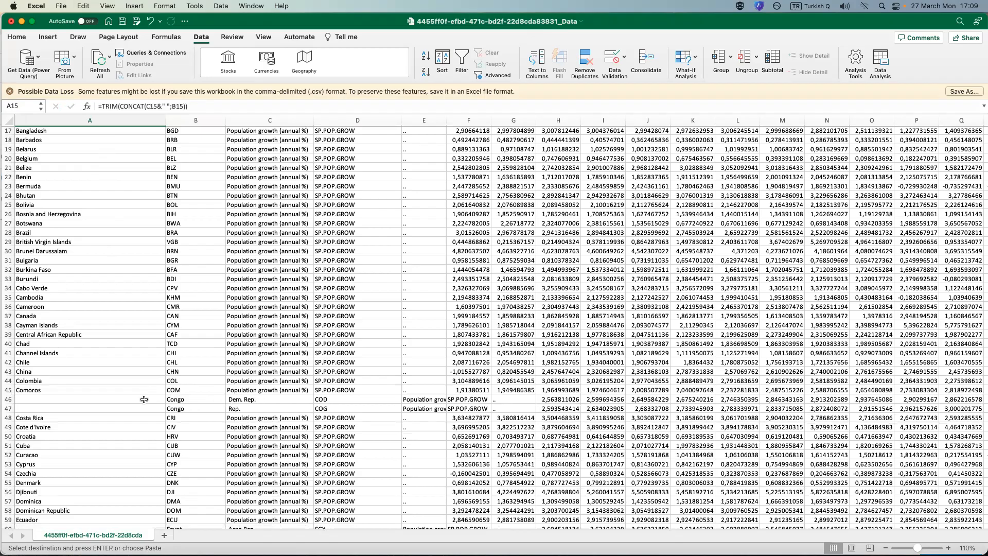
{"action": "left_click", "coordinate": [85, 399]}
{"action": "right_click", "coordinate": [49, 400]}
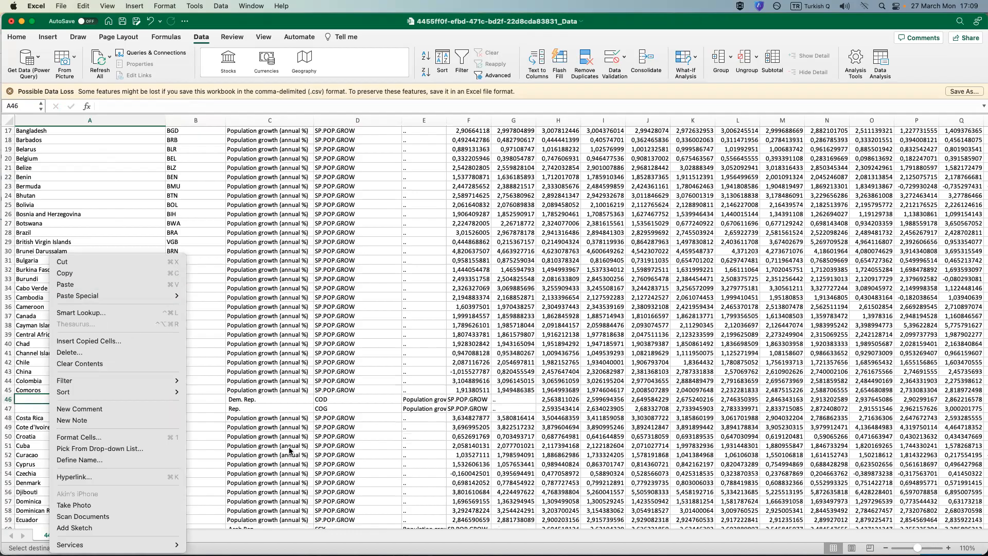
{"action": "left_click", "coordinate": [276, 405]}
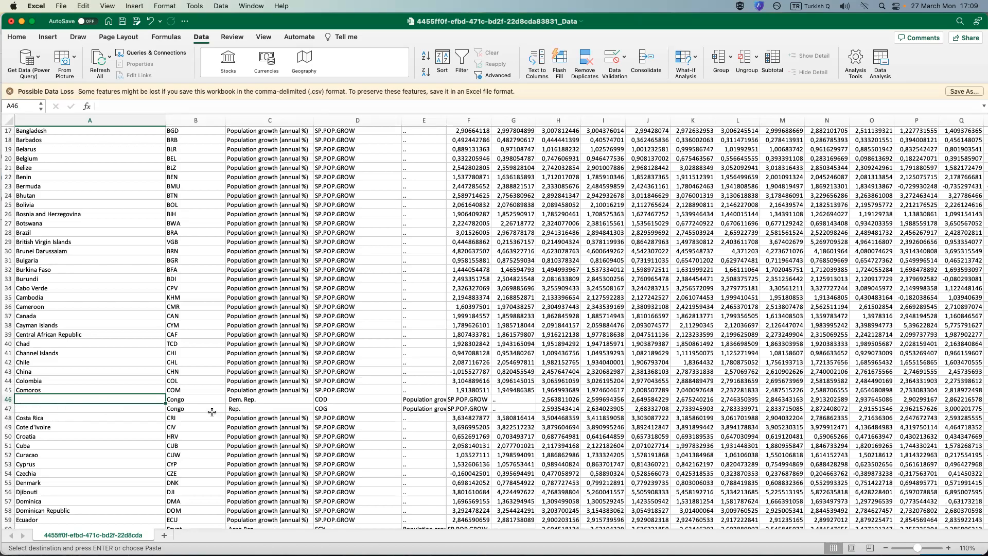
{"action": "right_click", "coordinate": [50, 402]}
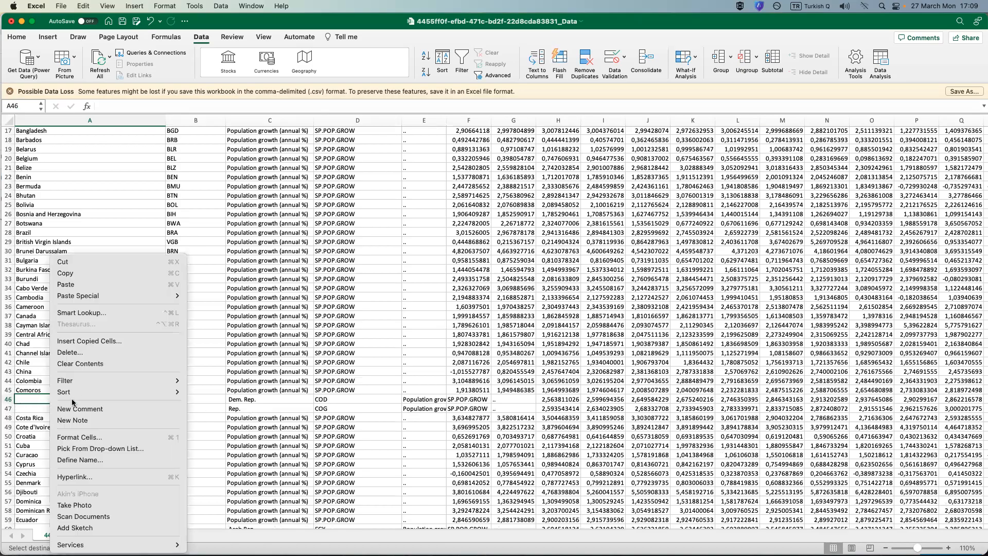
{"action": "left_click", "coordinate": [80, 285]}
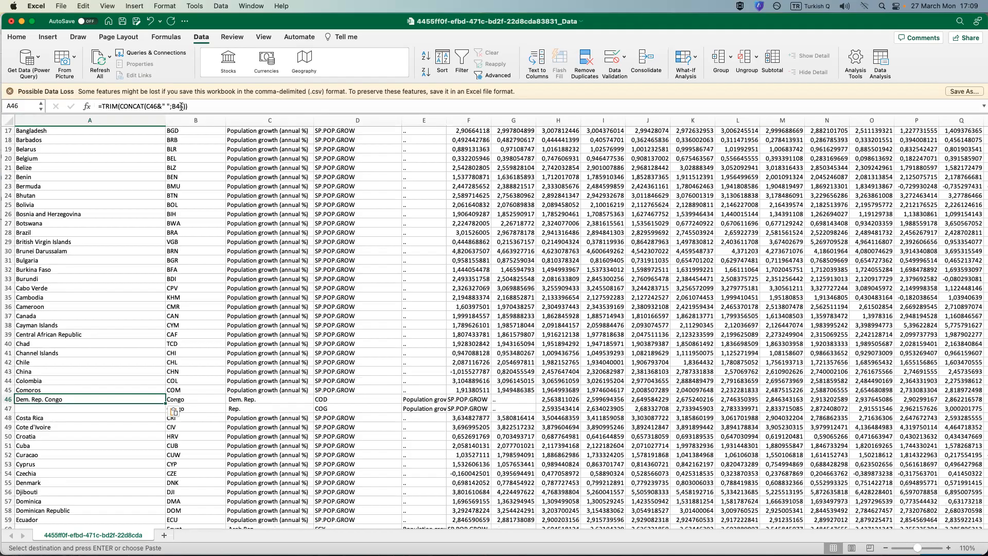
Paste the copied name-joining formula into blank cell A47 to combine the Rep. and Congo parts.
{"action": "left_click", "coordinate": [89, 410]}
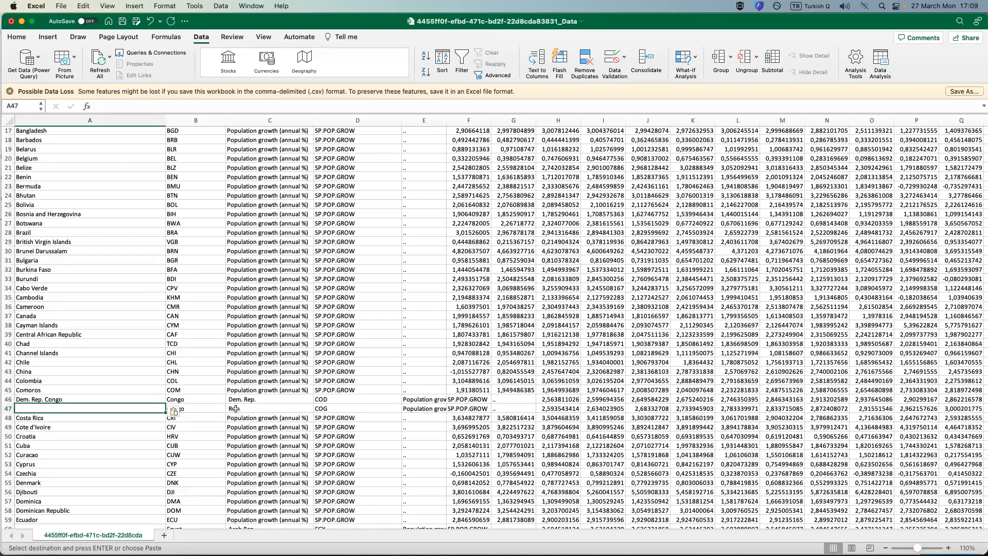
{"action": "right_click", "coordinate": [43, 411]}
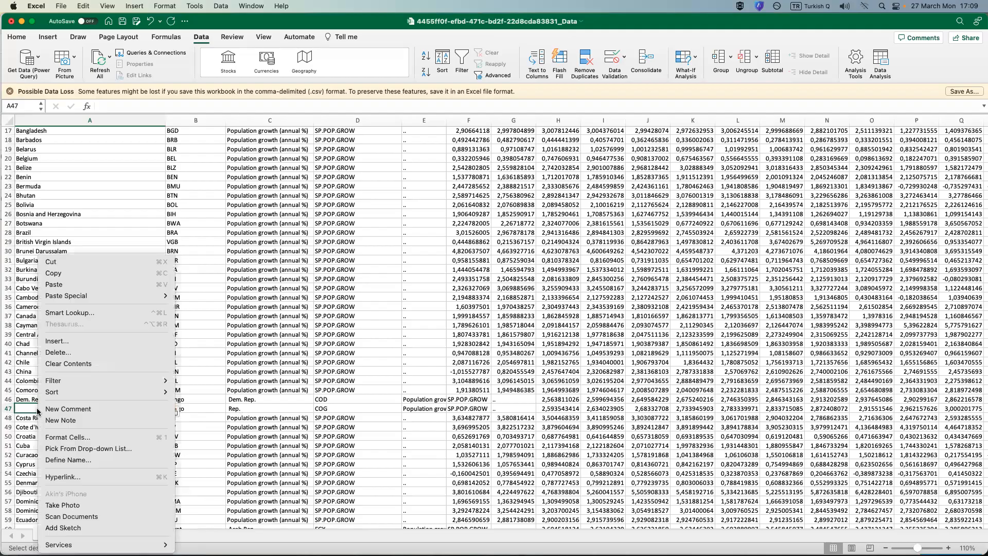
{"action": "left_click", "coordinate": [54, 284]}
{"action": "left_click", "coordinate": [110, 431]}
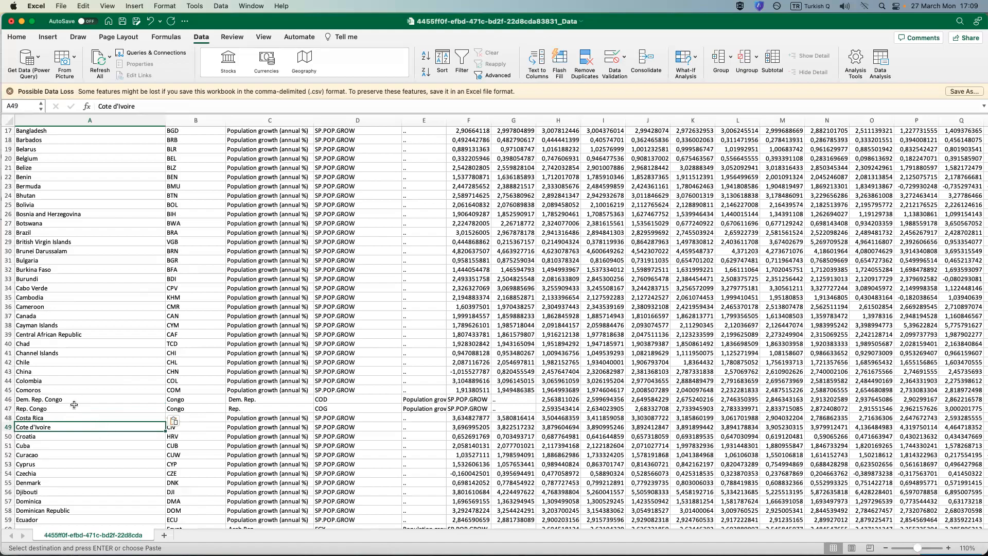
{"action": "scroll", "coordinate": [60, 413], "scroll_direction": "down", "scroll_amount": 5}
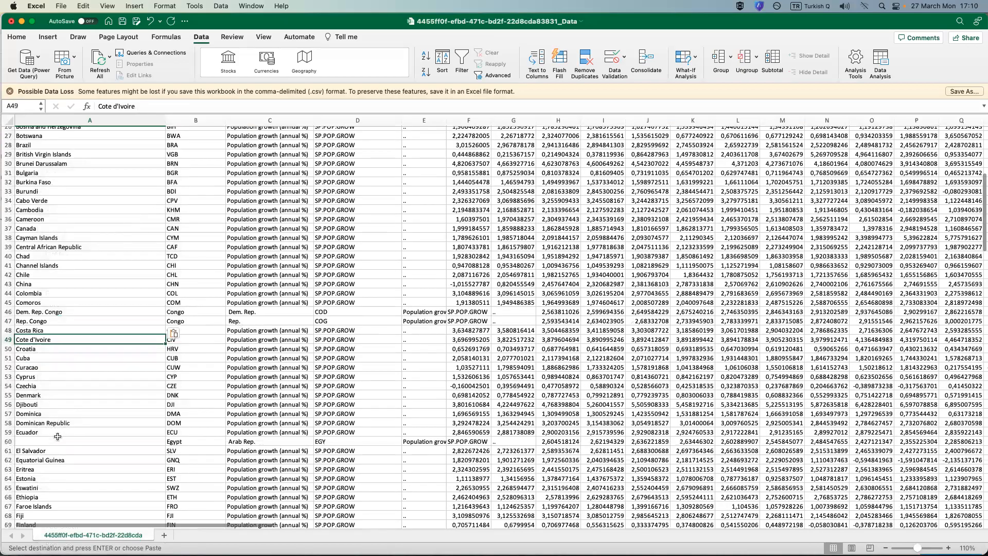
Paste the copied name-joining formula into blank cell A60 to combine the Arab Rep. and Egypt parts.
{"action": "left_click", "coordinate": [55, 440]}
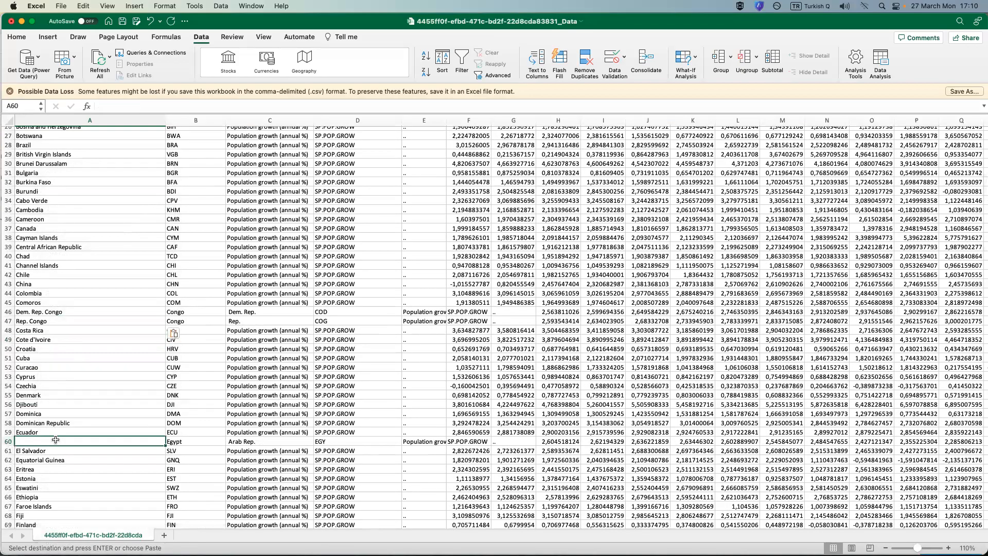
{"action": "right_click", "coordinate": [55, 440]}
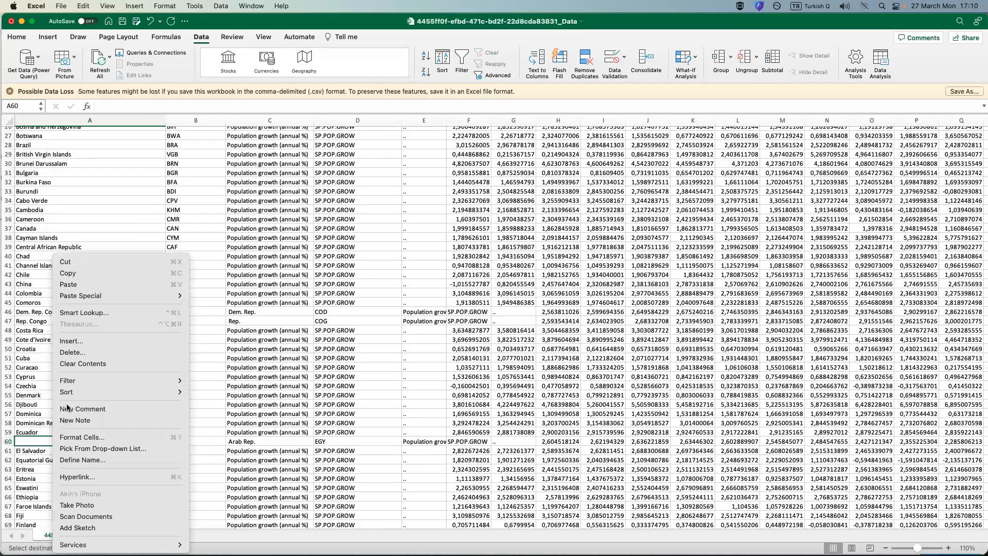
{"action": "left_click", "coordinate": [80, 284]}
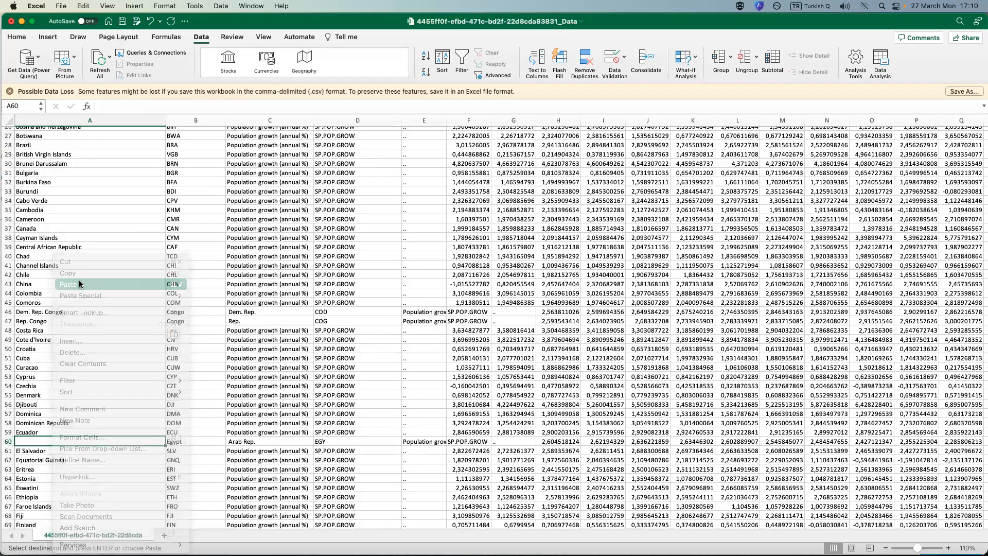
Select the blank country-name cells A73, A88, A93, A105, A106, A119 and A130 together as one multiple selection.
{"action": "scroll", "coordinate": [87, 447], "scroll_direction": "down", "scroll_amount": 5}
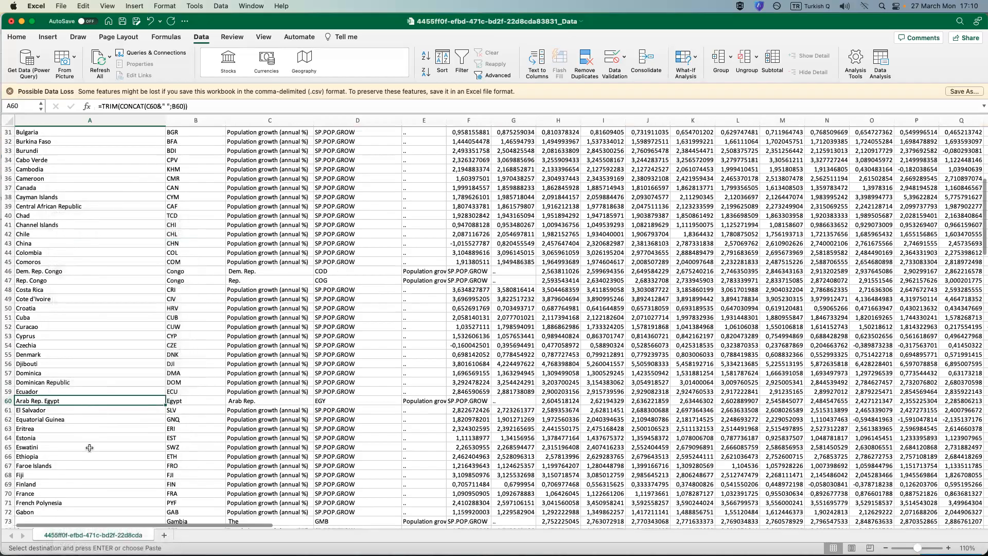
{"action": "scroll", "coordinate": [90, 448], "scroll_direction": "down", "scroll_amount": 5}
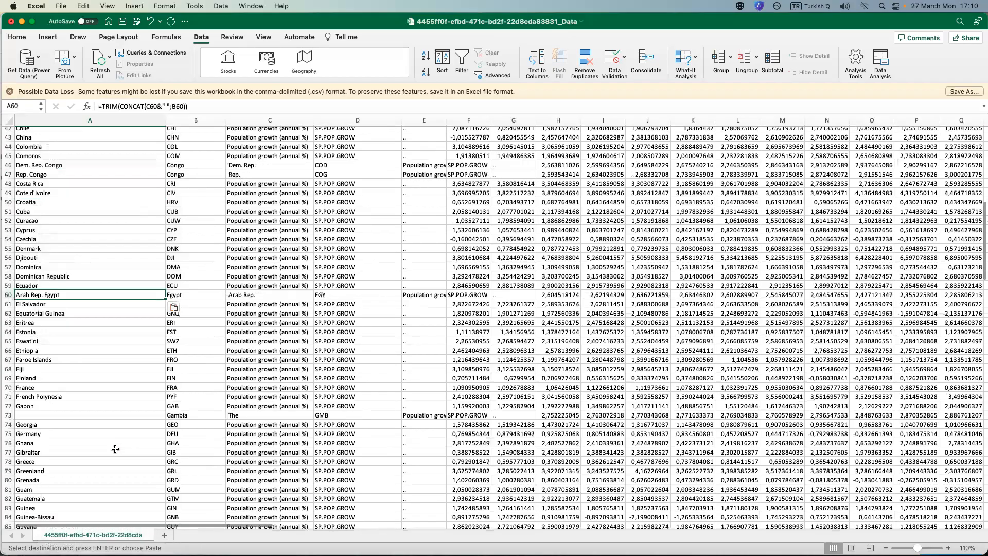
{"action": "scroll", "coordinate": [115, 448], "scroll_direction": "down", "scroll_amount": 3}
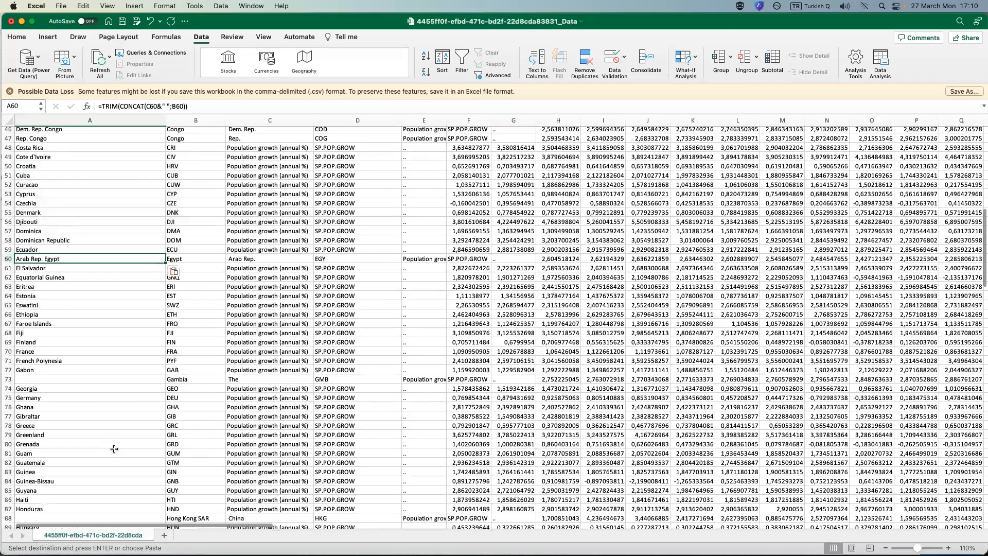
{"action": "left_click", "coordinate": [37, 380]}
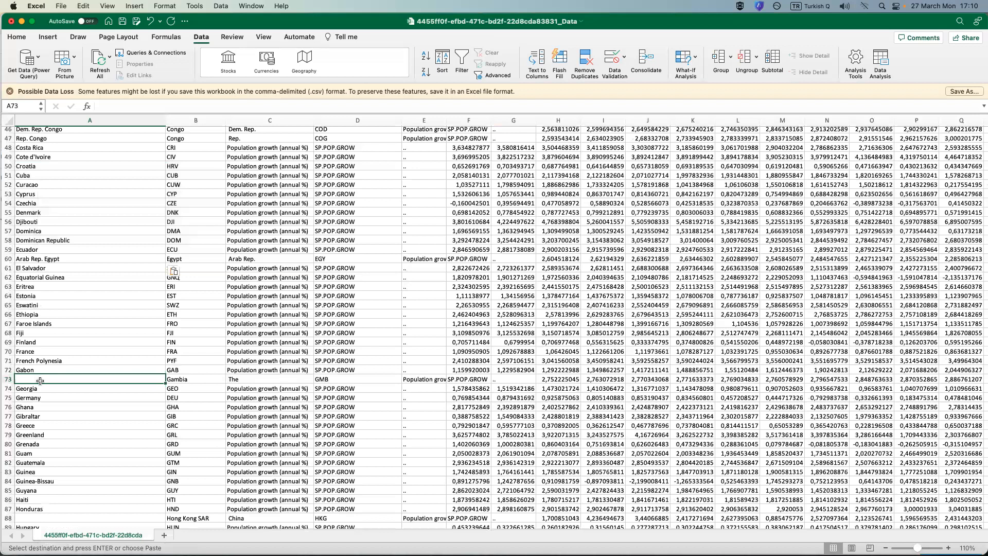
{"action": "left_click", "coordinate": [57, 519], "text": "super"}
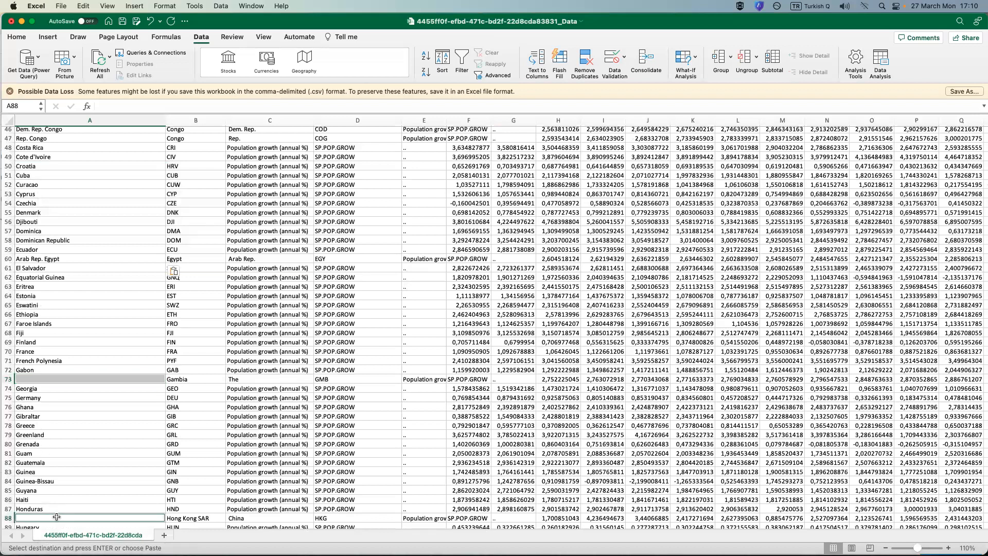
{"action": "scroll", "coordinate": [74, 472], "scroll_direction": "down", "scroll_amount": 10}
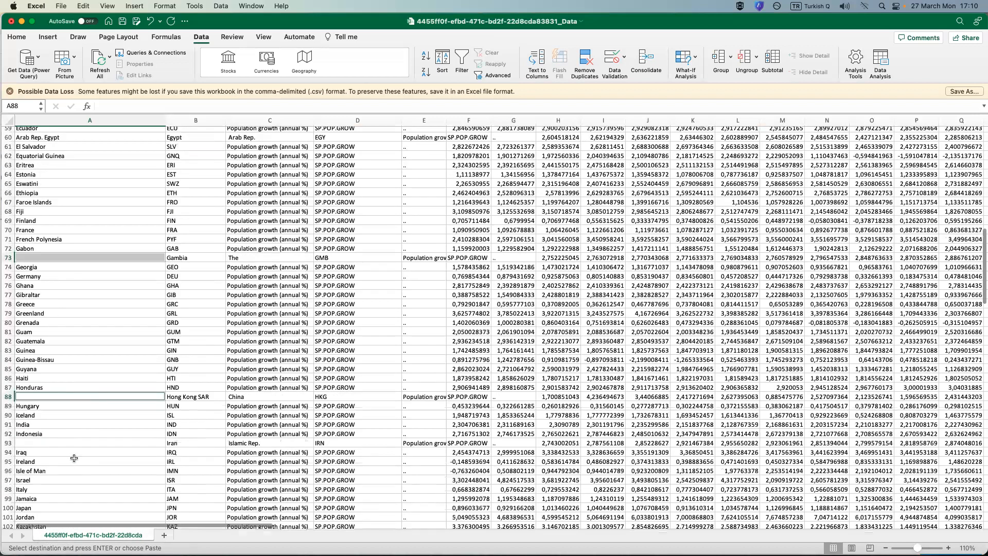
{"action": "left_click", "coordinate": [45, 444], "text": "super"}
{"action": "scroll", "coordinate": [50, 441], "scroll_direction": "down", "scroll_amount": 5}
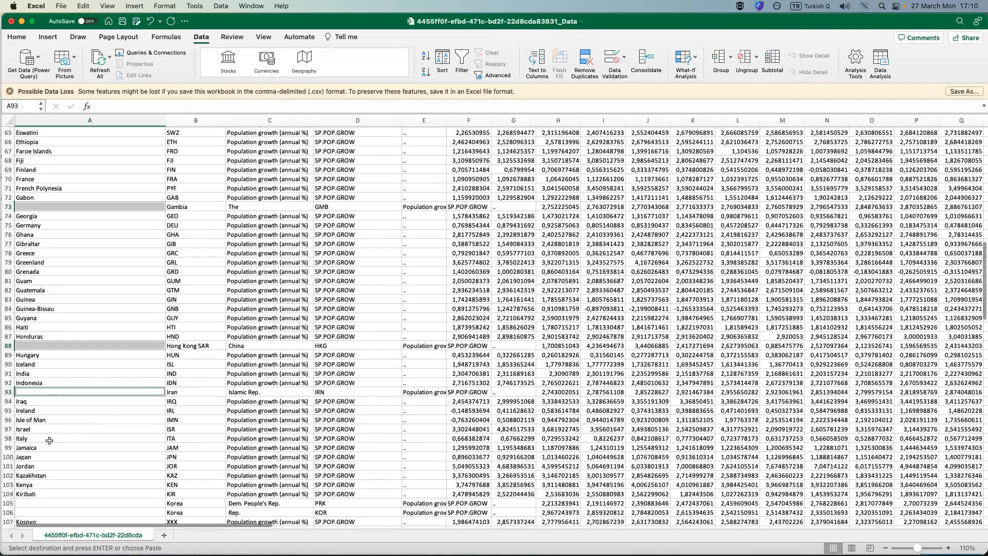
{"action": "scroll", "coordinate": [49, 441], "scroll_direction": "down", "scroll_amount": 3}
{"action": "left_click", "coordinate": [38, 423], "text": "super"}
{"action": "left_click", "coordinate": [37, 432], "text": "super"}
{"action": "scroll", "coordinate": [64, 450], "scroll_direction": "down", "scroll_amount": 5}
{"action": "left_click", "coordinate": [30, 460], "text": "super"}
{"action": "scroll", "coordinate": [34, 448], "scroll_direction": "down", "scroll_amount": 7}
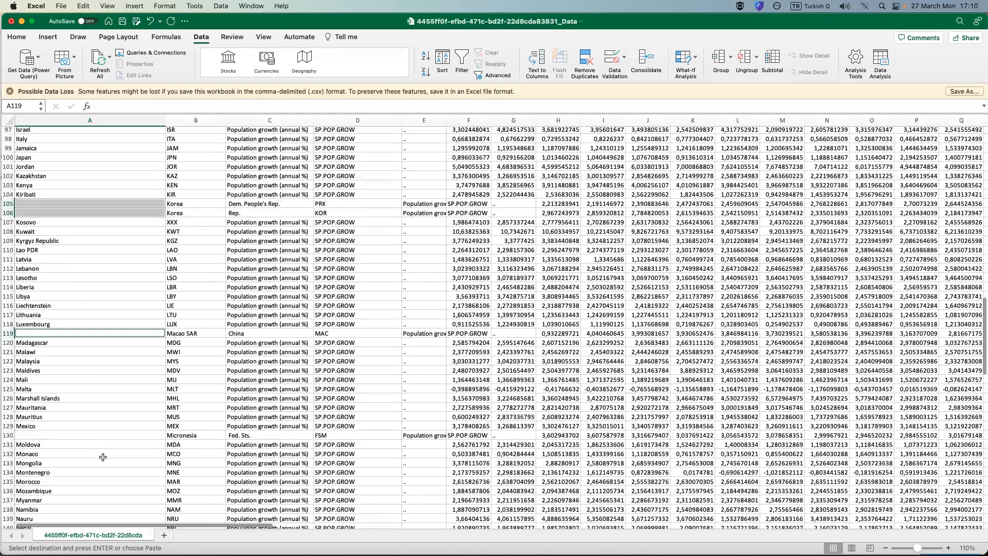
{"action": "left_click", "coordinate": [38, 435], "text": "super"}
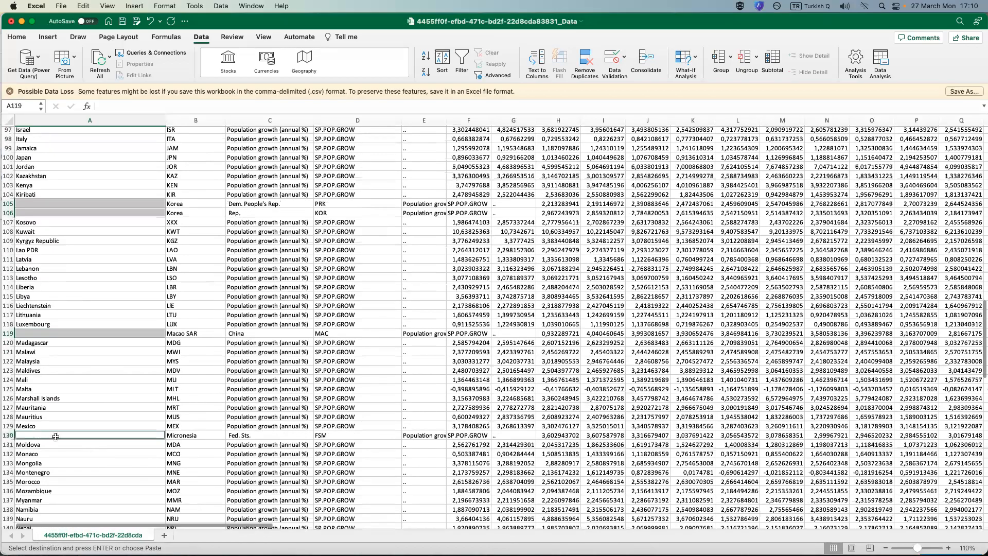
Add blank cells A212 and A216 to the multiple selection and paste the copied name-joining formula into all selected cells.
{"action": "scroll", "coordinate": [56, 436], "scroll_direction": "down", "scroll_amount": 1}
{"action": "scroll", "coordinate": [55, 437], "scroll_direction": "down", "scroll_amount": 2}
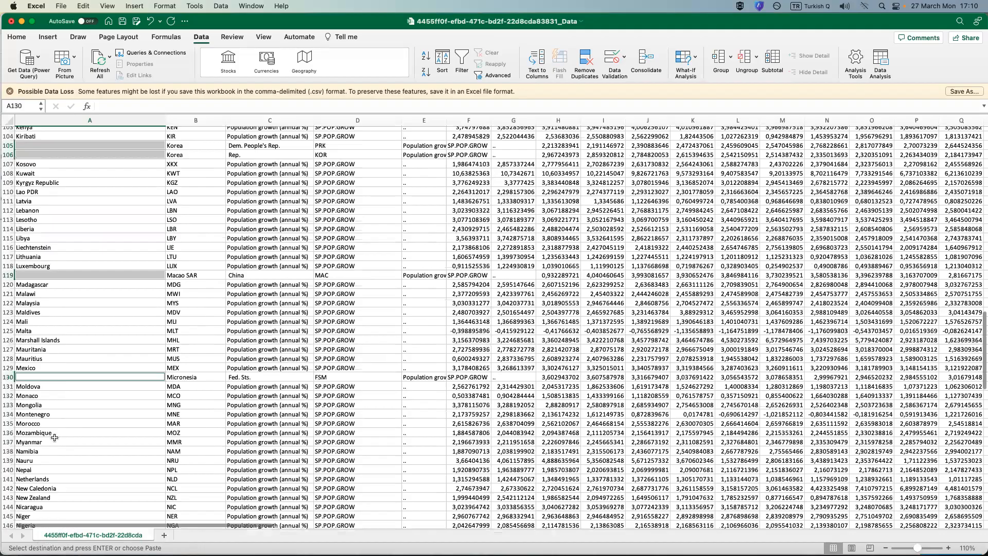
{"action": "scroll", "coordinate": [53, 438], "scroll_direction": "down", "scroll_amount": 3}
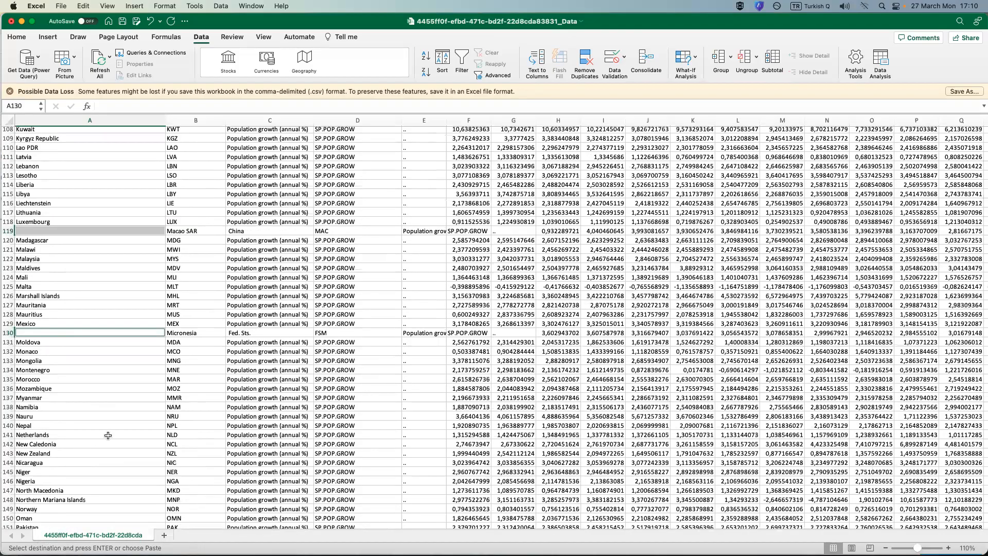
{"action": "scroll", "coordinate": [50, 384], "scroll_direction": "down", "scroll_amount": 1}
{"action": "scroll", "coordinate": [49, 384], "scroll_direction": "down", "scroll_amount": 8}
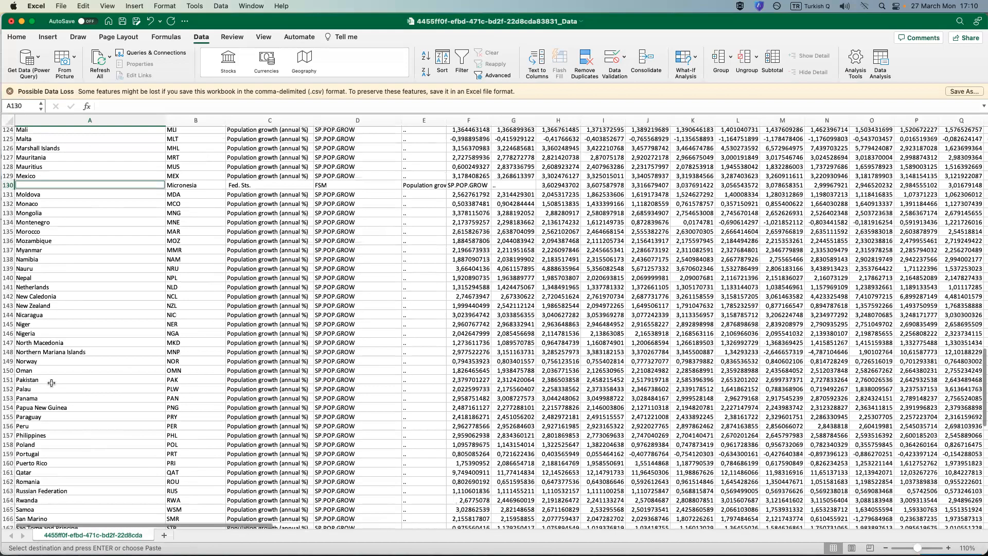
{"action": "scroll", "coordinate": [52, 382], "scroll_direction": "down", "scroll_amount": 9}
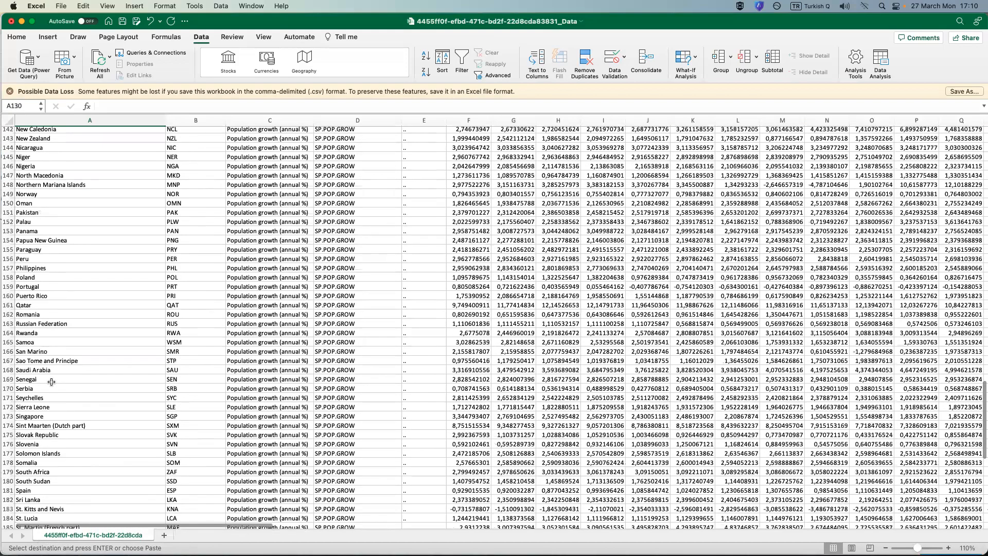
{"action": "scroll", "coordinate": [51, 382], "scroll_direction": "down", "scroll_amount": 20}
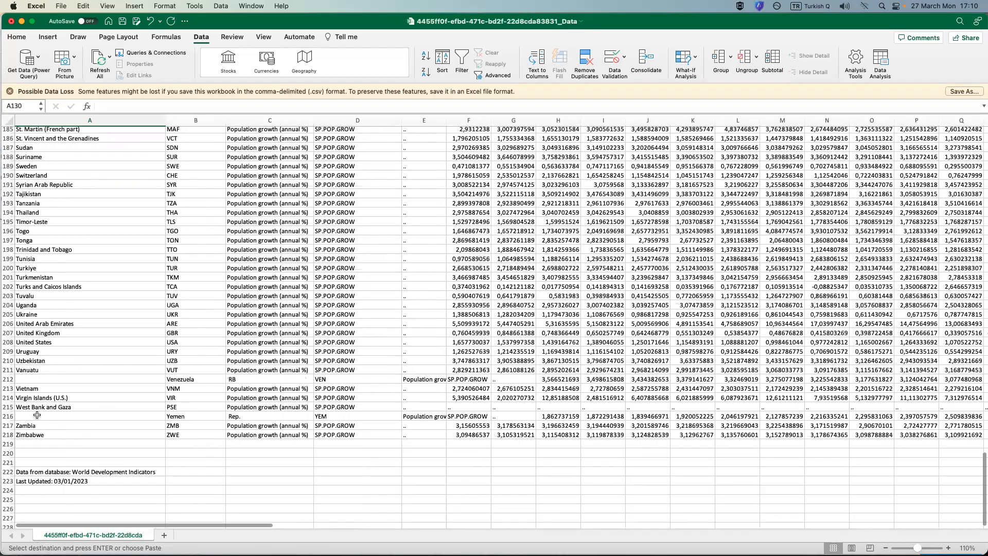
{"action": "left_click", "coordinate": [37, 415], "text": "super"}
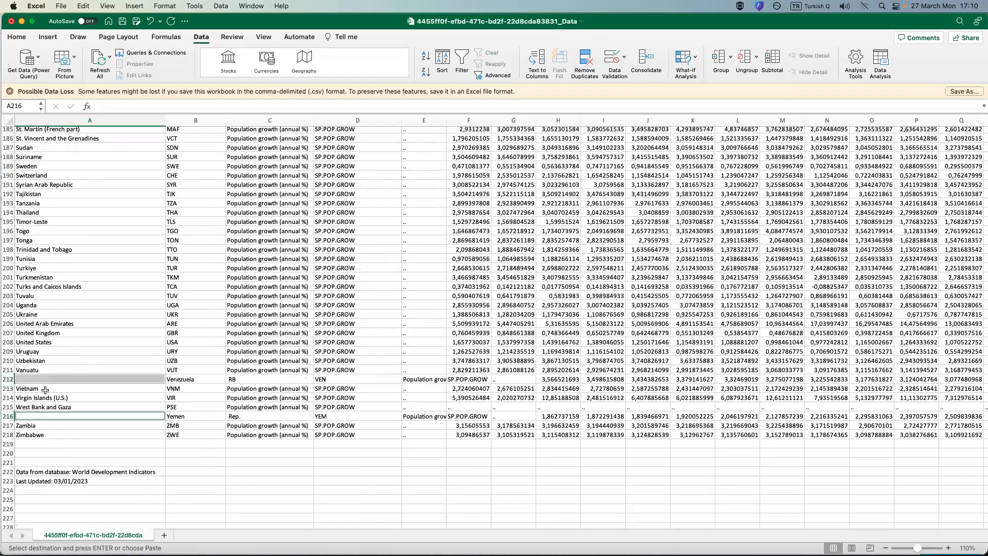
{"action": "scroll", "coordinate": [47, 389], "scroll_direction": "up", "scroll_amount": 20}
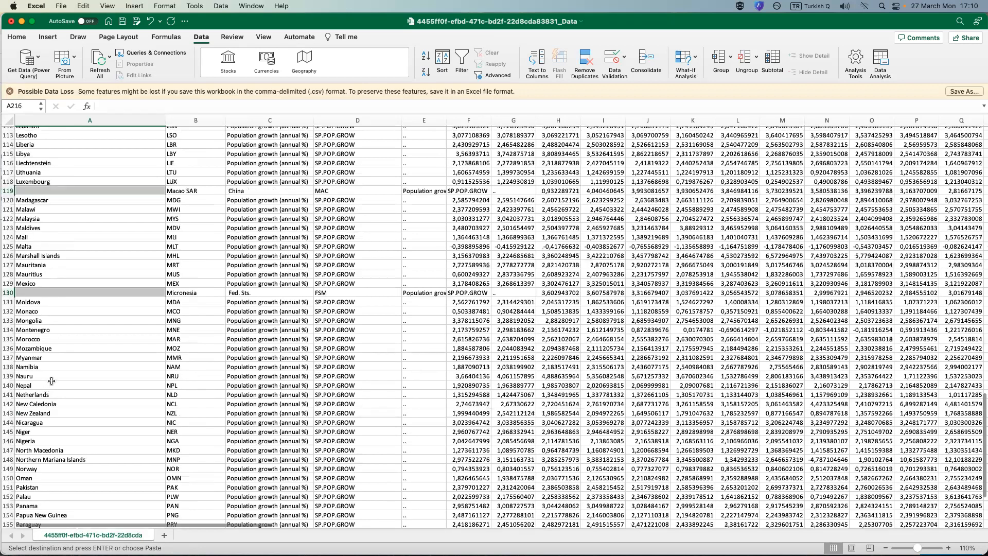
{"action": "scroll", "coordinate": [103, 252], "scroll_direction": "up", "scroll_amount": 20}
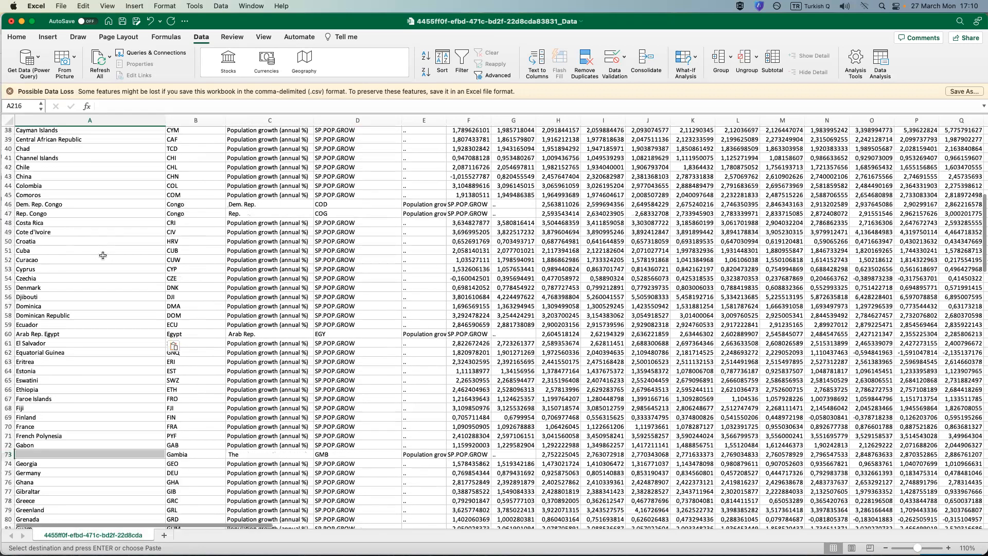
{"action": "scroll", "coordinate": [101, 258], "scroll_direction": "down", "scroll_amount": 20}
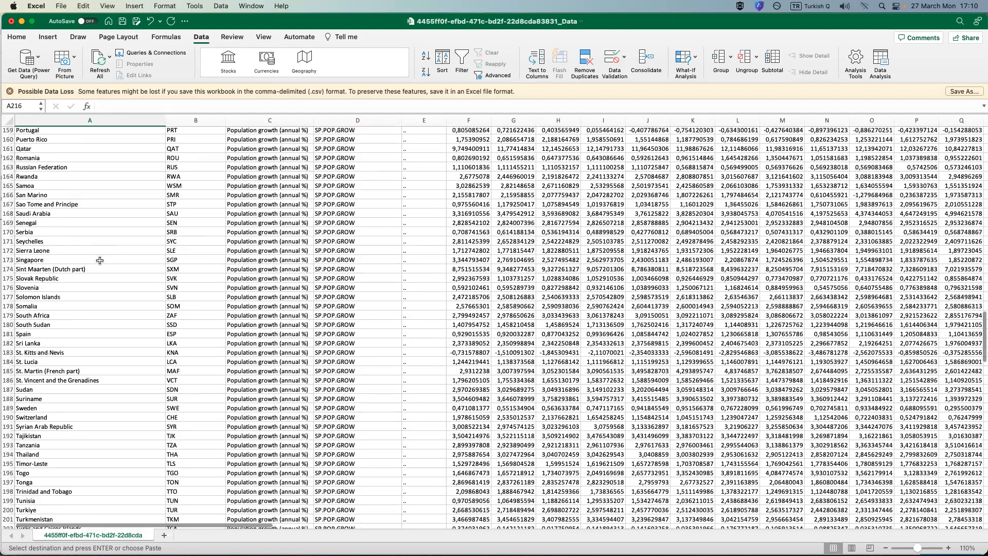
{"action": "scroll", "coordinate": [33, 369], "scroll_direction": "down", "scroll_amount": 10}
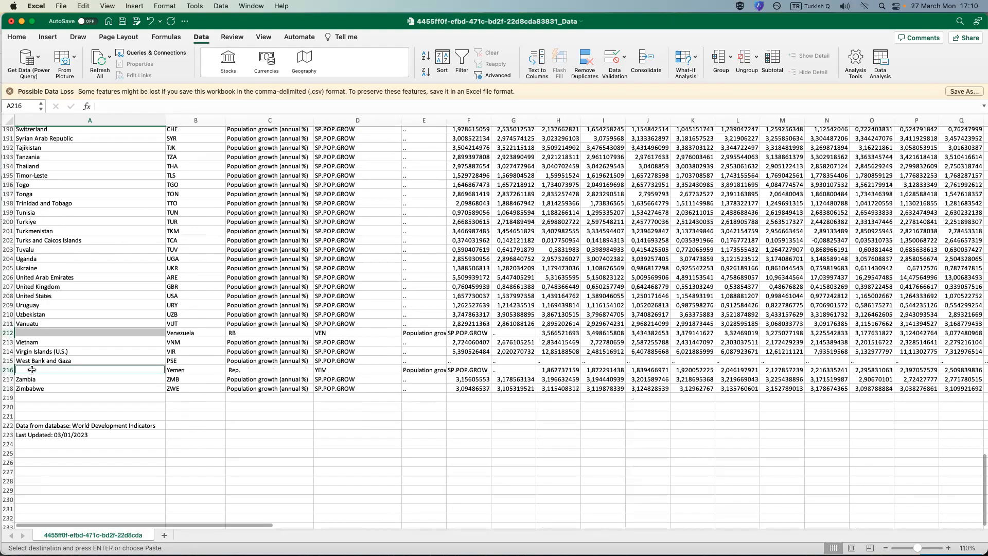
{"action": "right_click", "coordinate": [32, 369]}
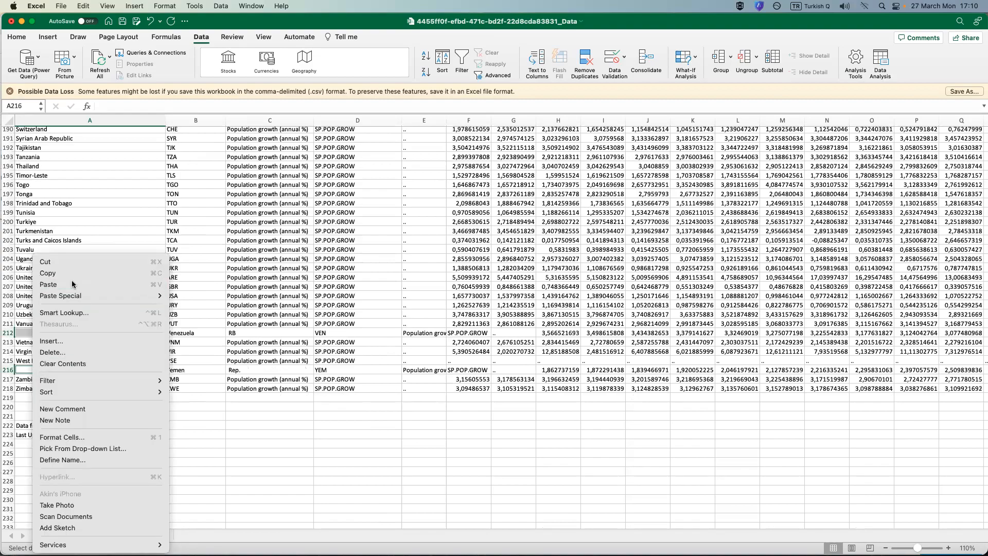
{"action": "left_click", "coordinate": [72, 284]}
Check the joined Venezuela and Yemen names against their parts in columns B and C, and review the other filled rows up the sheet.
{"action": "left_click", "coordinate": [72, 375]}
{"action": "left_click", "coordinate": [48, 370]}
{"action": "left_click", "coordinate": [46, 334]}
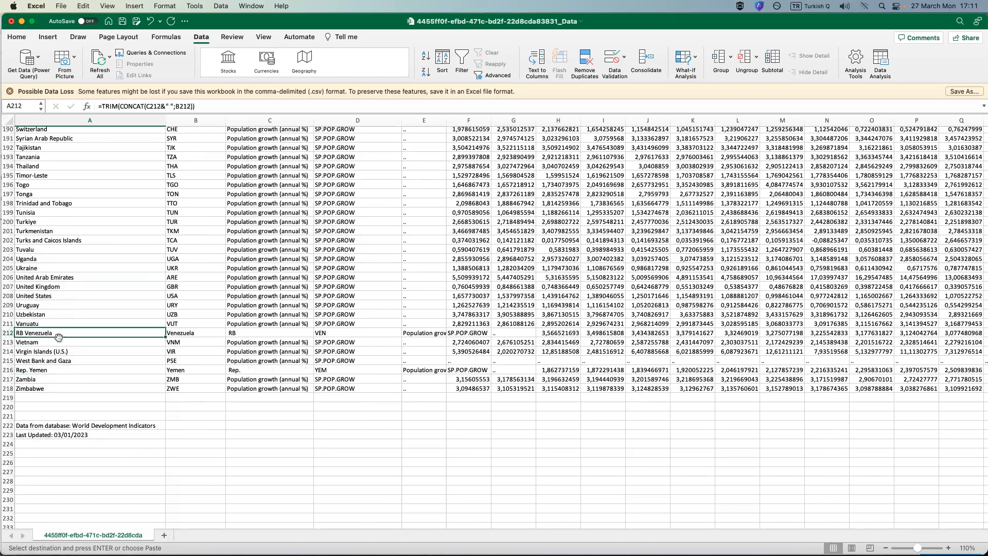
{"action": "left_click_drag", "start_coordinate": [255, 332], "coordinate": [199, 333]}
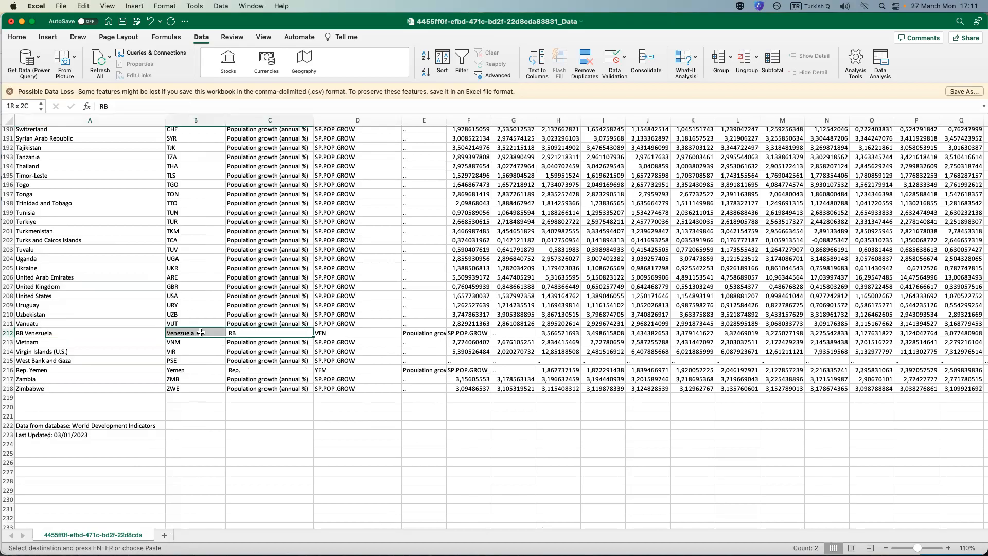
{"action": "left_click_drag", "start_coordinate": [259, 369], "coordinate": [186, 372]}
{"action": "scroll", "coordinate": [85, 369], "scroll_direction": "up", "scroll_amount": 5}
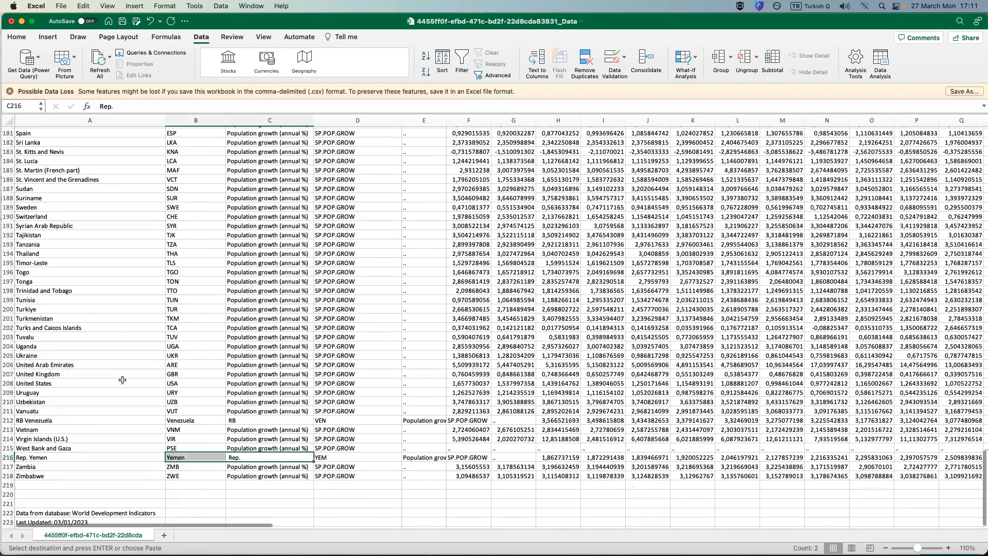
{"action": "scroll", "coordinate": [124, 375], "scroll_direction": "up", "scroll_amount": 6}
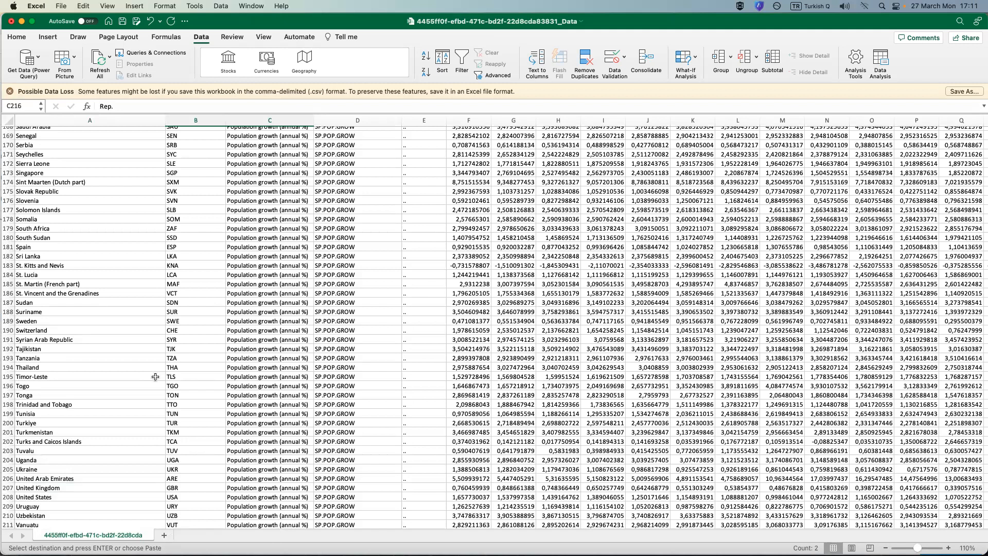
{"action": "scroll", "coordinate": [156, 378], "scroll_direction": "up", "scroll_amount": 9}
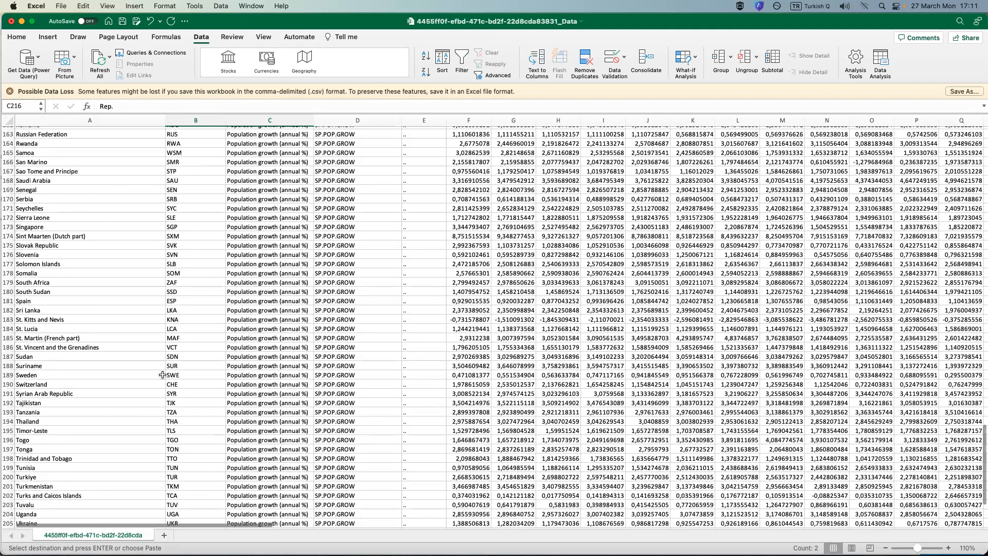
{"action": "scroll", "coordinate": [154, 373], "scroll_direction": "up", "scroll_amount": 20}
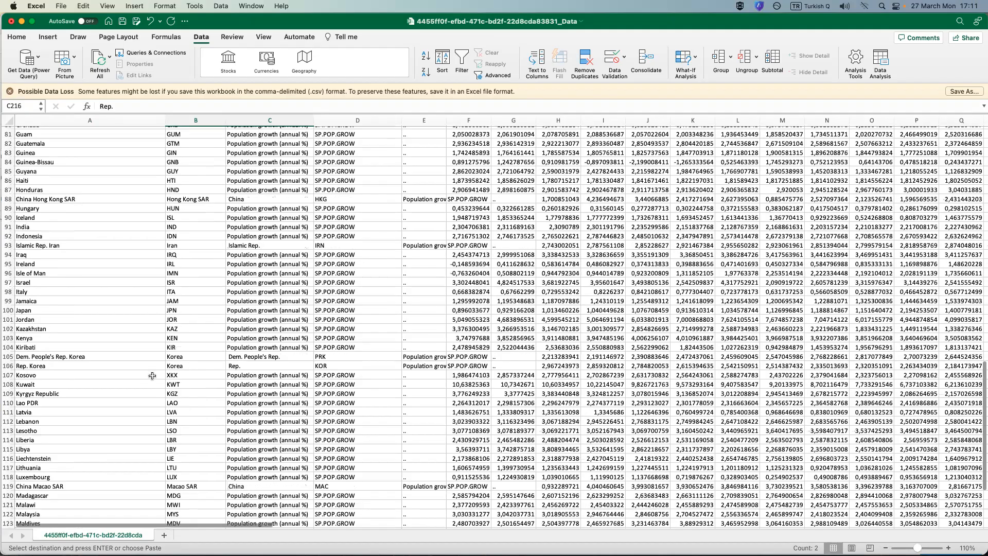
{"action": "scroll", "coordinate": [86, 315], "scroll_direction": "up", "scroll_amount": 20}
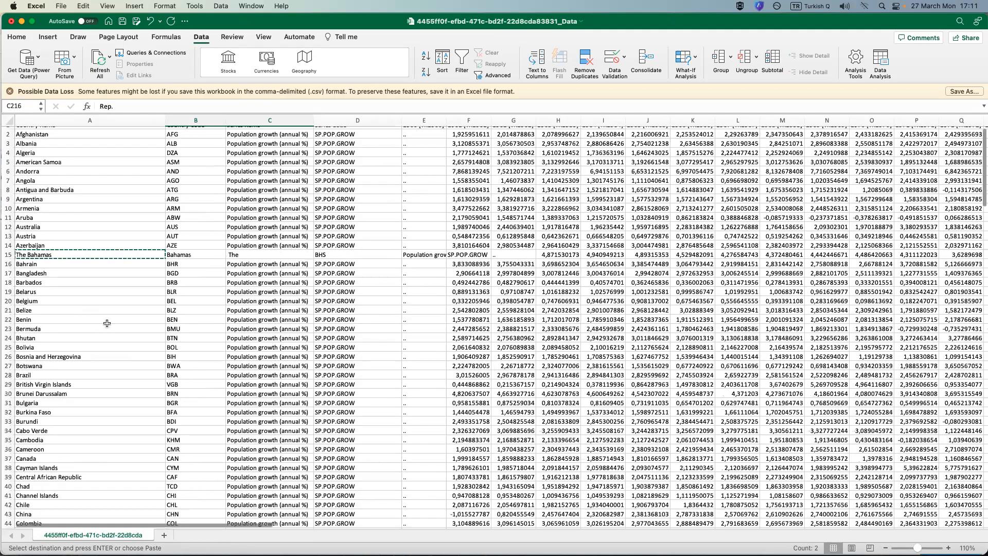
Examine the leftover Bahamas name parts in B15:C15 against the column headers, and select the whole Country Code column.
{"action": "left_click", "coordinate": [198, 255]}
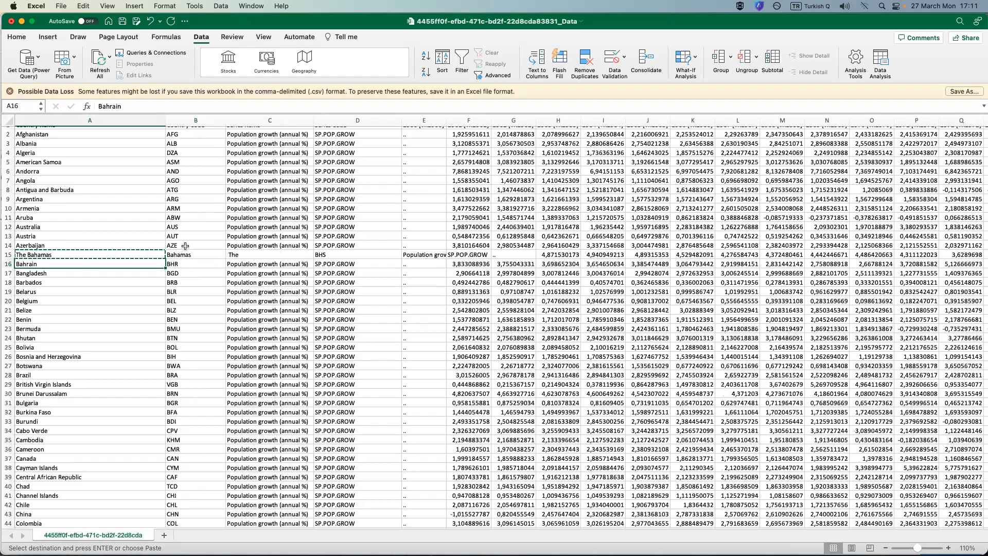
{"action": "left_click_drag", "start_coordinate": [196, 254], "coordinate": [241, 255]}
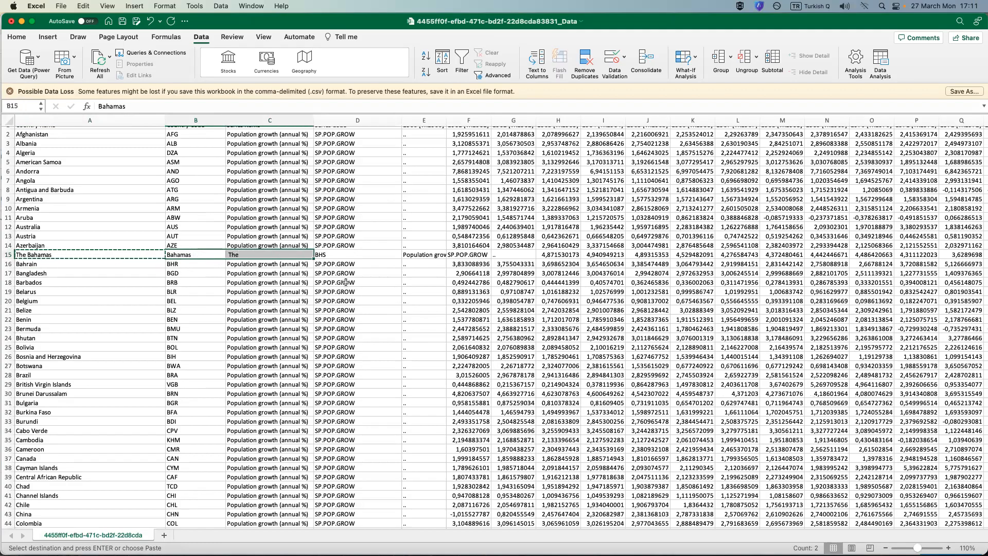
{"action": "left_click", "coordinate": [198, 256]}
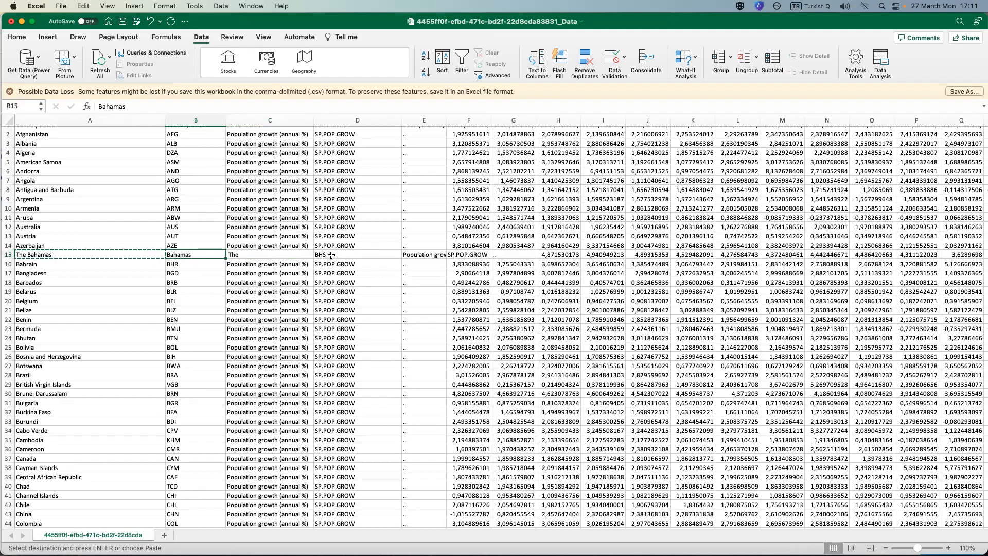
{"action": "scroll", "coordinate": [332, 256], "scroll_direction": "up", "scroll_amount": 1}
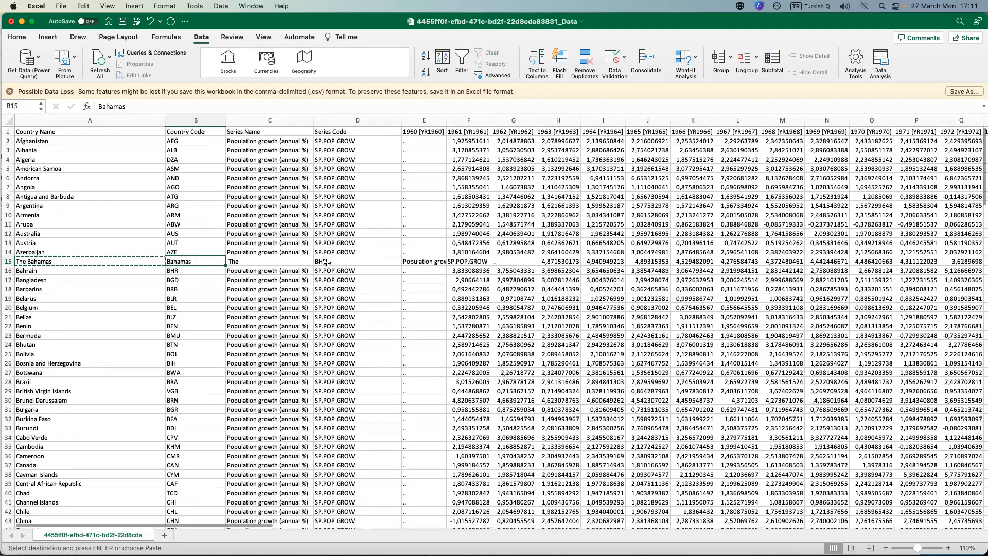
{"action": "left_click", "coordinate": [185, 121]}
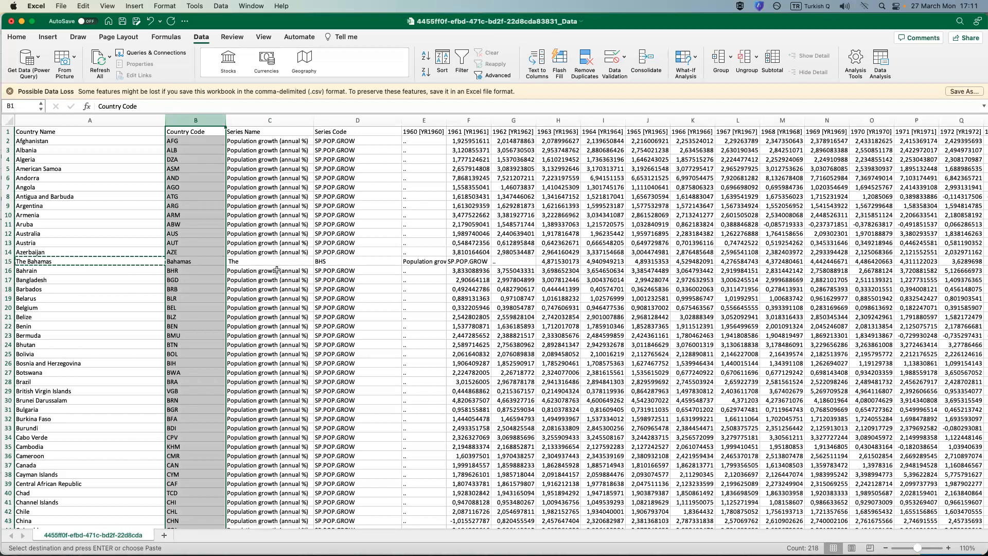
Try to delete the leftover Bahamas name parts in B15:C15, shifting the rest of the row left.
{"action": "left_click", "coordinate": [235, 263]}
{"action": "left_click", "coordinate": [190, 263]}
{"action": "left_click_drag", "start_coordinate": [188, 262], "coordinate": [237, 261]}
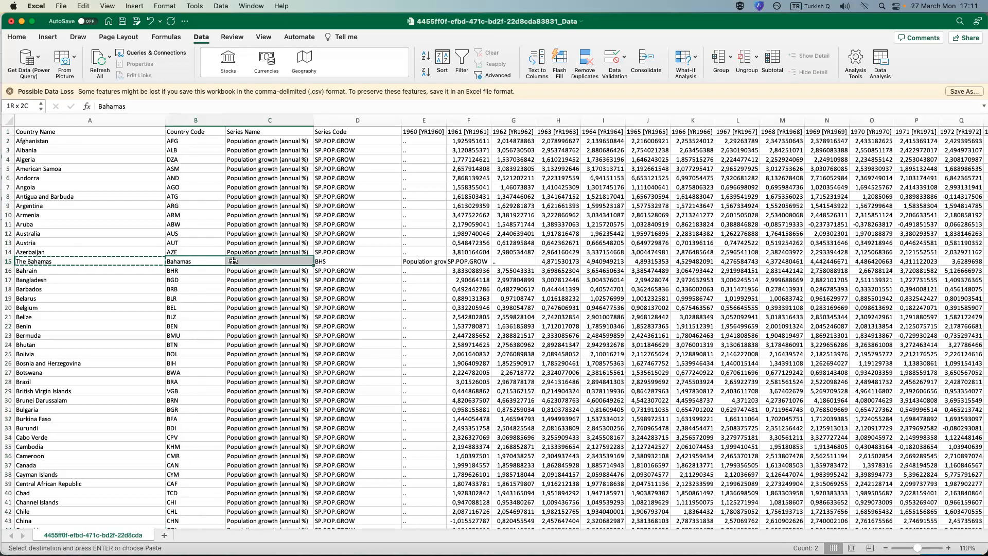
{"action": "right_click", "coordinate": [206, 263]}
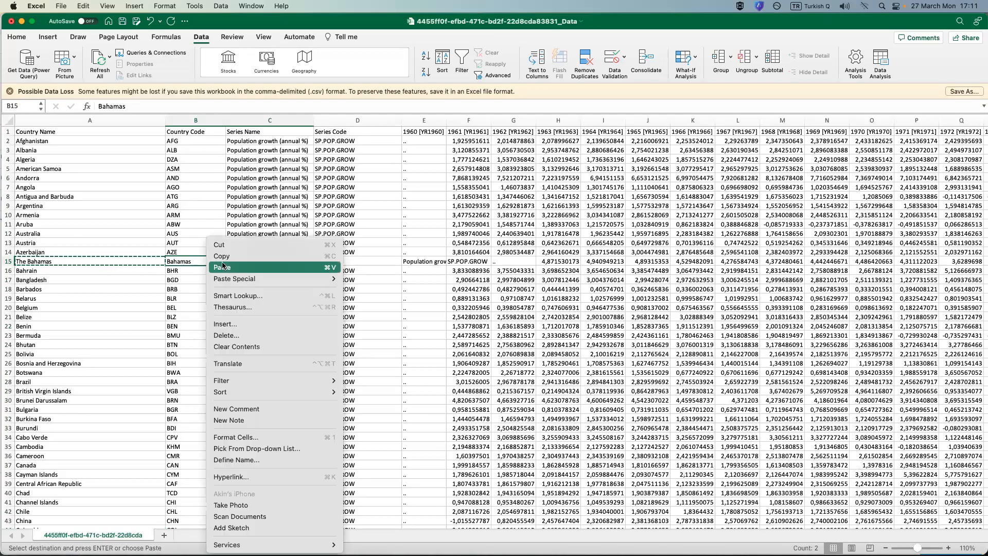
{"action": "left_click", "coordinate": [229, 339]}
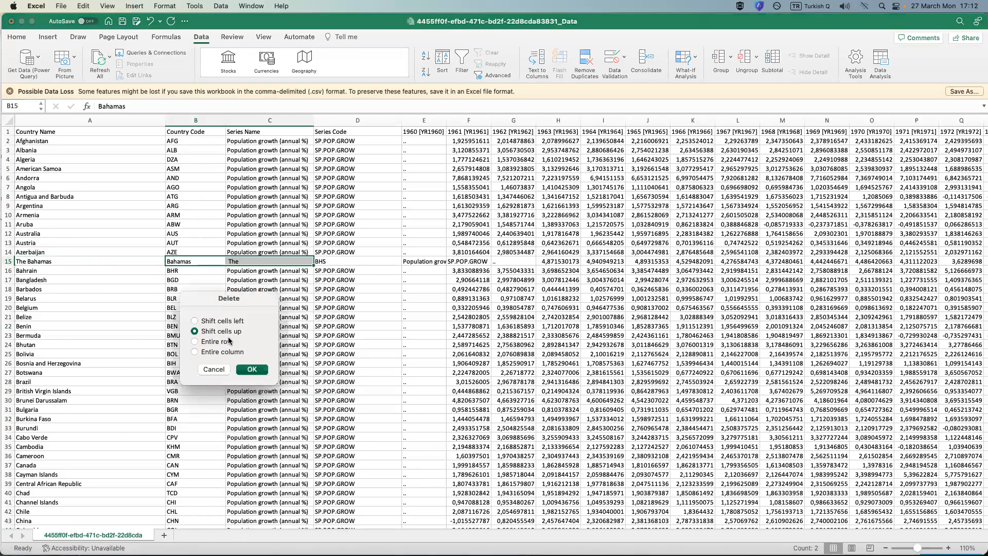
{"action": "left_click", "coordinate": [221, 321]}
{"action": "left_click", "coordinate": [251, 370]}
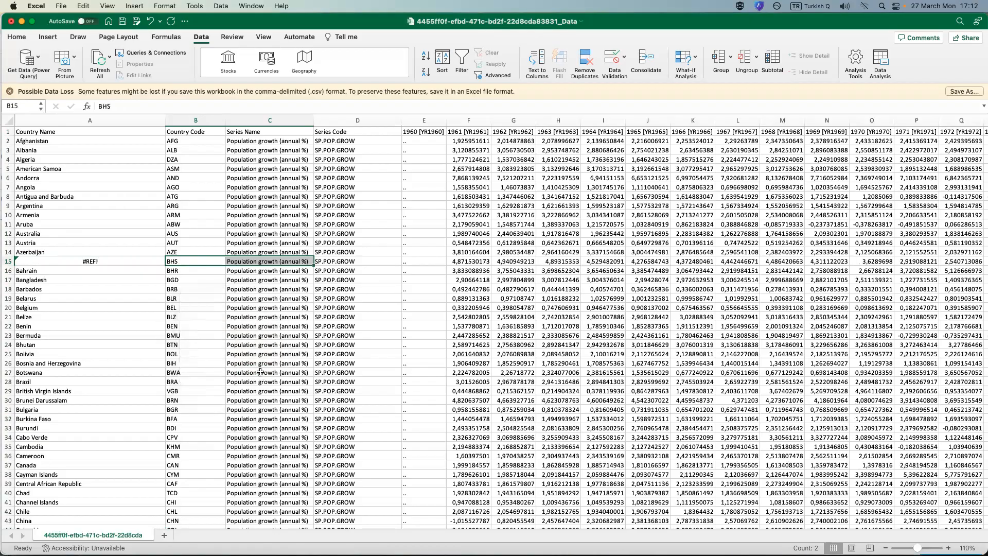
{"action": "key", "text": "Delete"}
Check the name-joining formula in A15 and undo the deletion of cells B15:C15.
{"action": "left_click", "coordinate": [120, 261]}
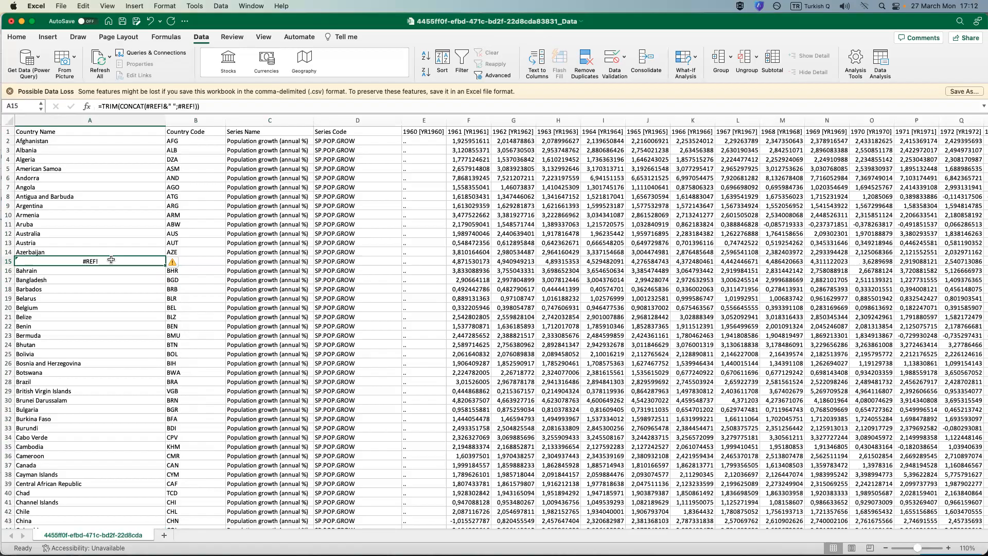
{"action": "scroll", "coordinate": [111, 260], "scroll_direction": "down", "scroll_amount": 5}
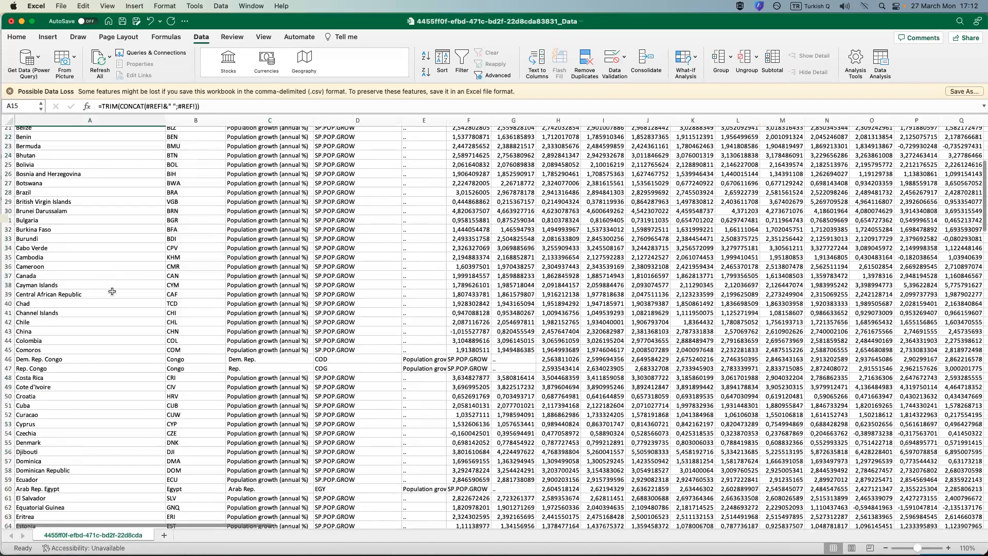
{"action": "scroll", "coordinate": [117, 301], "scroll_direction": "up", "scroll_amount": 5}
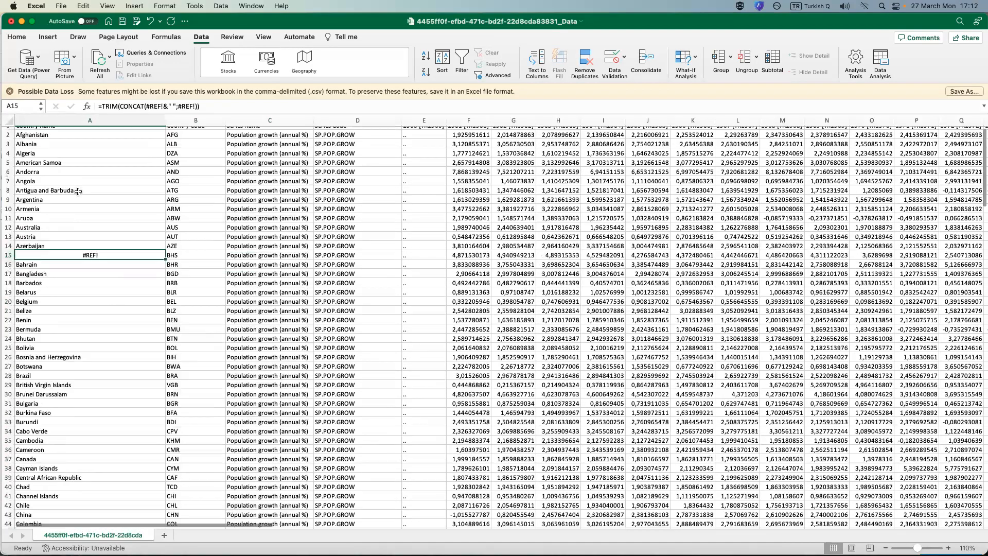
{"action": "left_click", "coordinate": [197, 251]}
{"action": "left_click", "coordinate": [98, 256]}
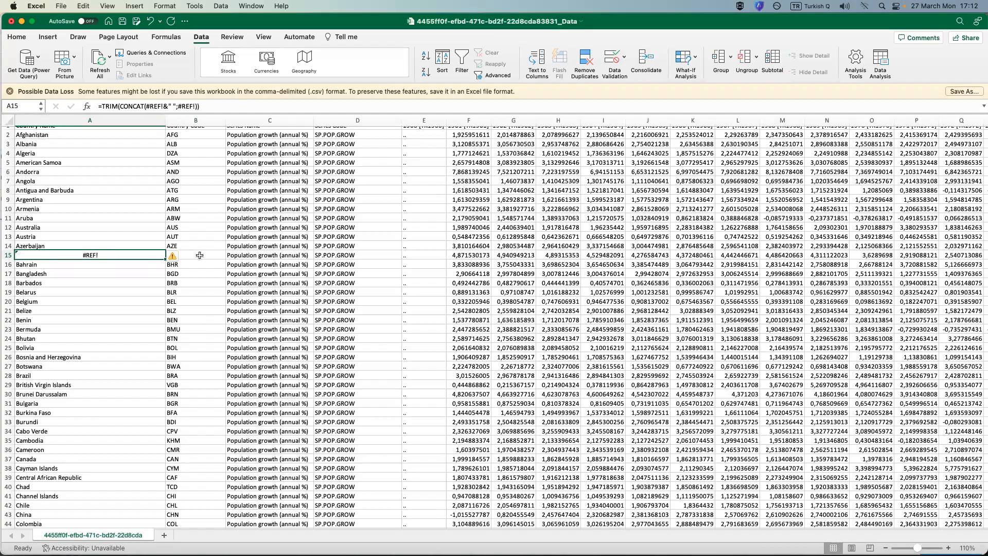
{"action": "key", "text": "super+z"}
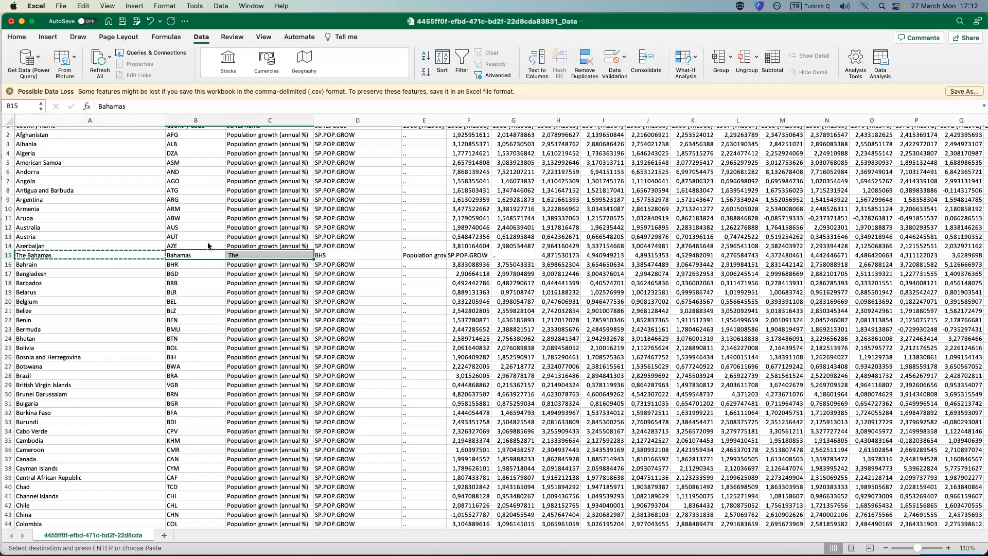
{"action": "key", "text": "Right"}
{"action": "scroll", "coordinate": [205, 260], "scroll_direction": "up", "scroll_amount": 1}
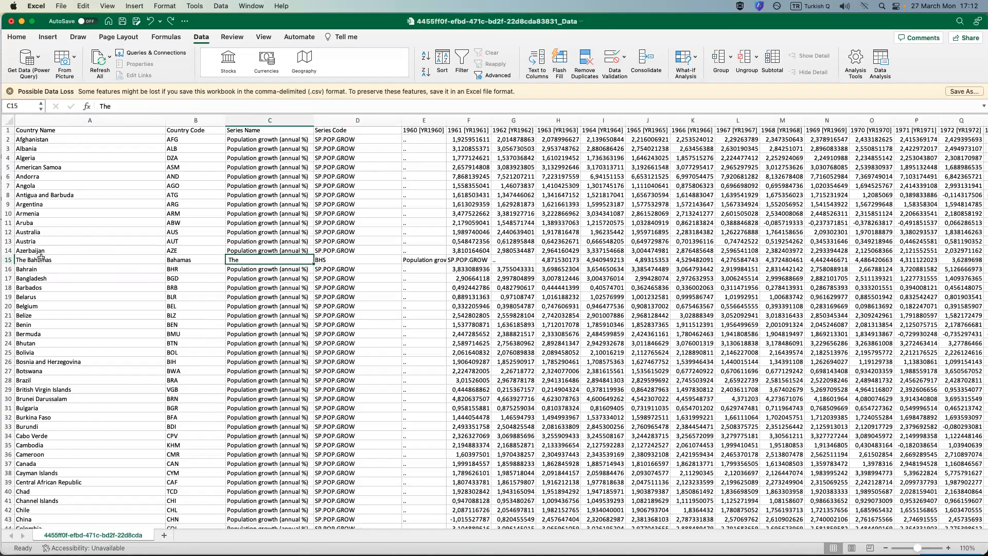
Copy the joined Bahamas name in A15 and bring up the Paste Special options for the same cell.
{"action": "left_click", "coordinate": [63, 261]}
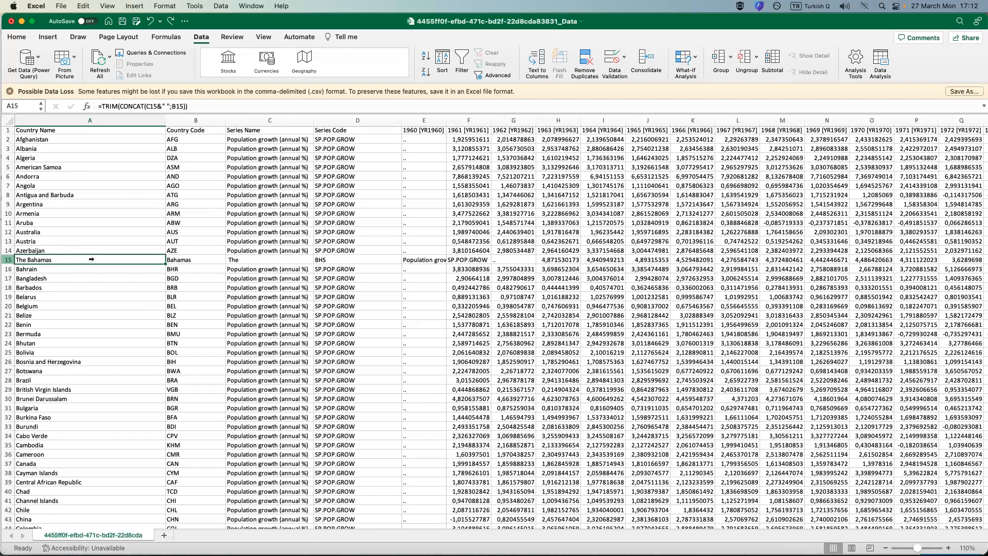
{"action": "right_click", "coordinate": [51, 256]}
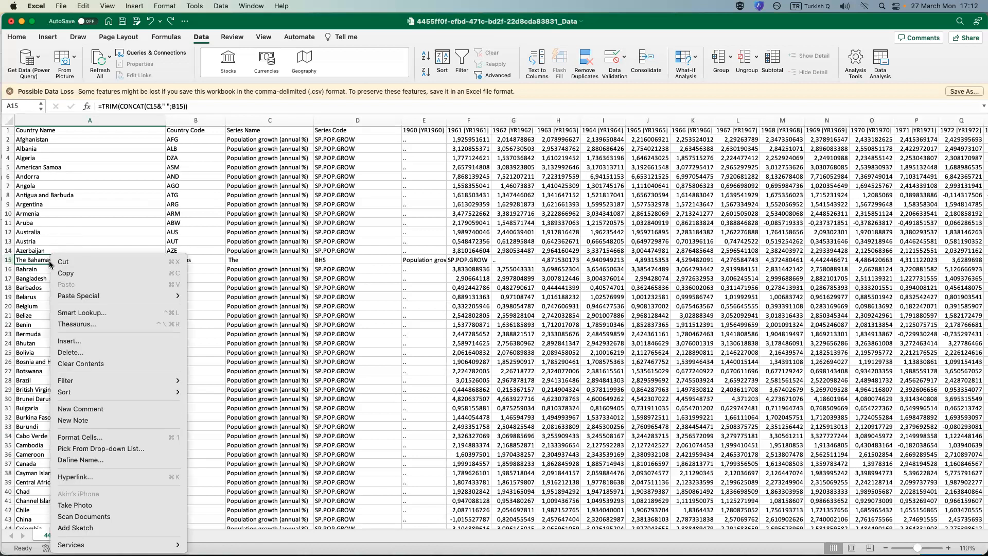
{"action": "left_click", "coordinate": [86, 275]}
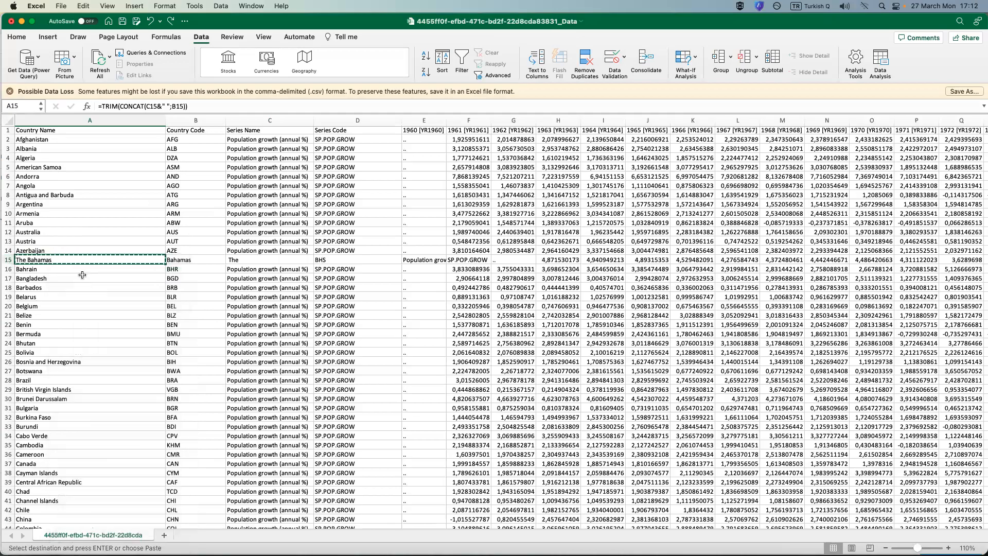
{"action": "right_click", "coordinate": [57, 259]}
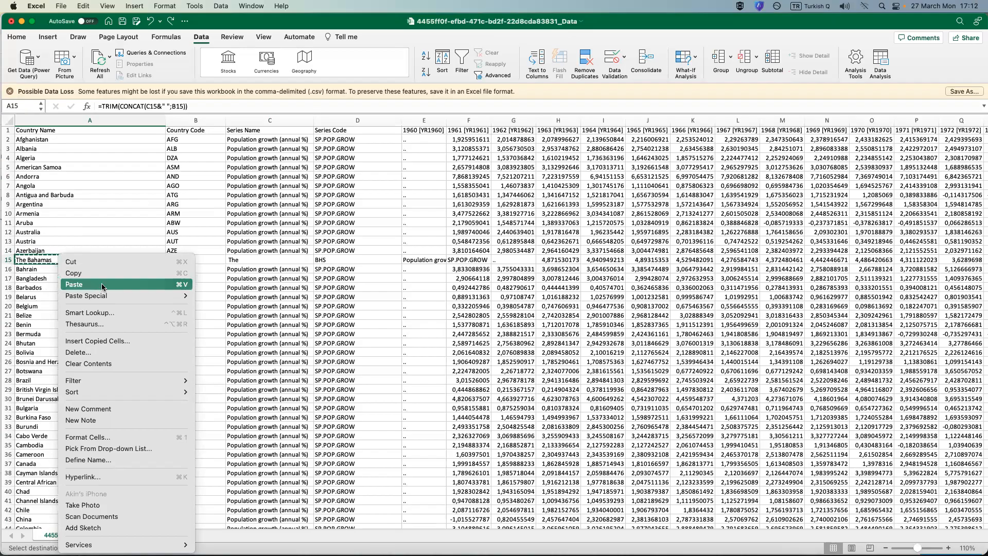
{"action": "mouse_move", "coordinate": [117, 295]}
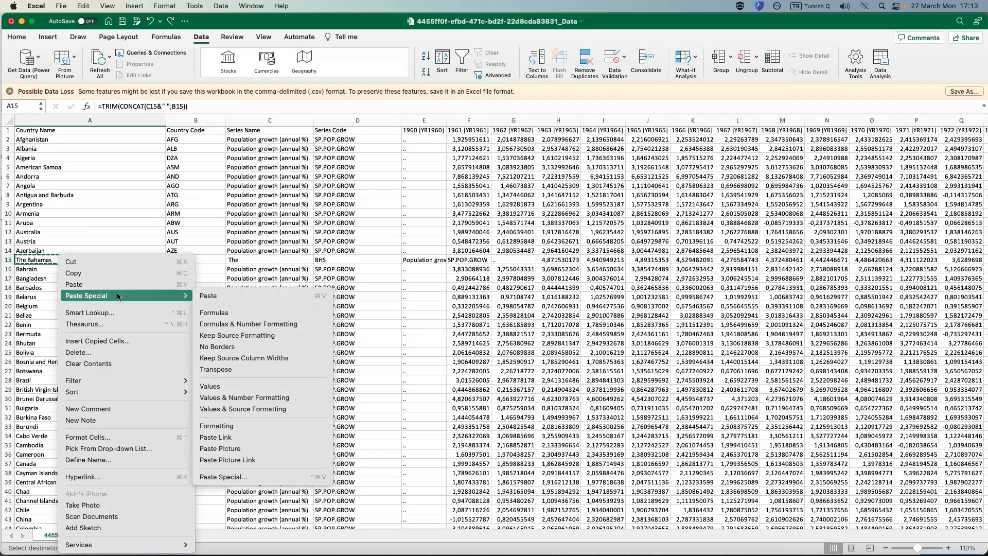
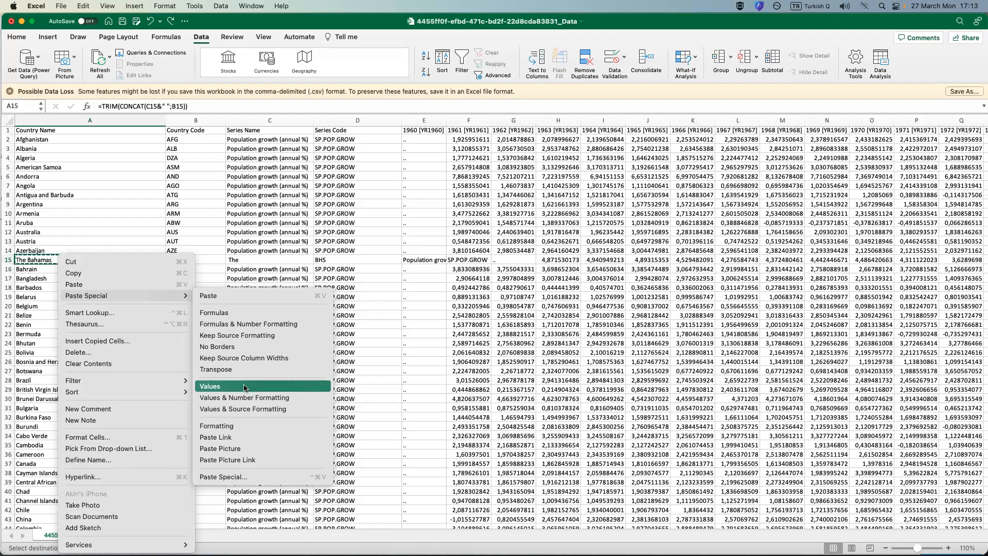
Replace the name formula in A15 with its plain value and check the cell's content in the formula bar.
{"action": "left_click", "coordinate": [216, 387]}
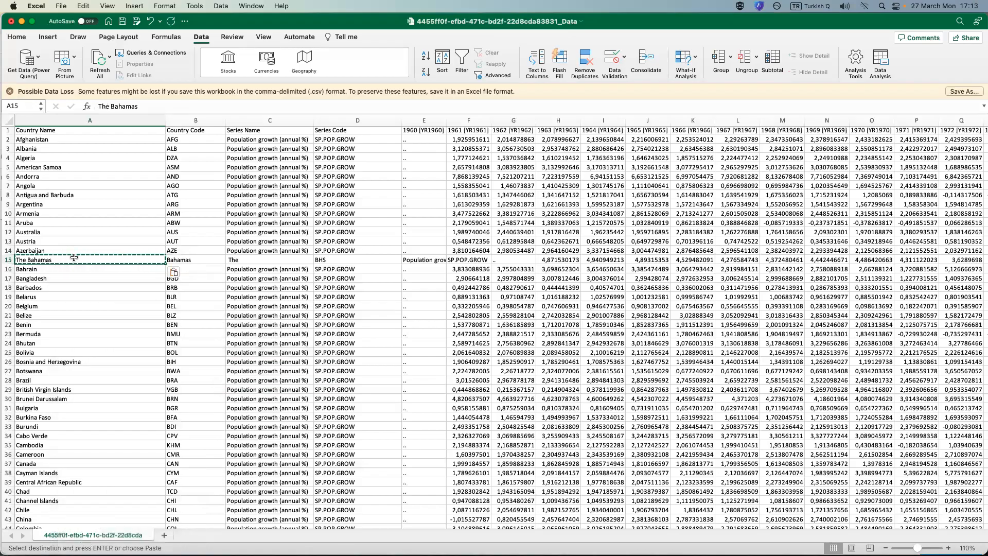
{"action": "key", "text": "Escape"}
{"action": "left_click_drag", "start_coordinate": [99, 106], "coordinate": [154, 106]}
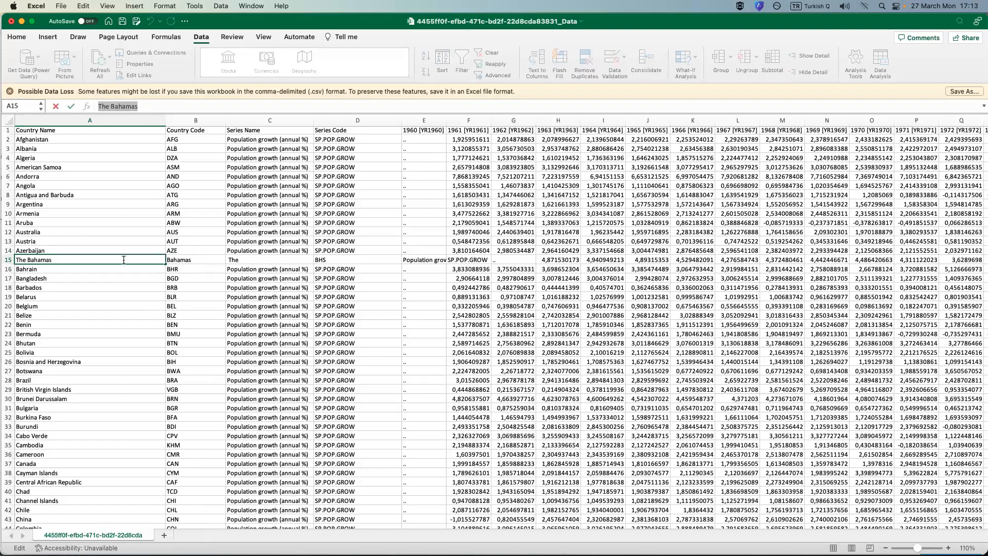
{"action": "left_click", "coordinate": [75, 279]}
{"action": "left_click", "coordinate": [57, 260]}
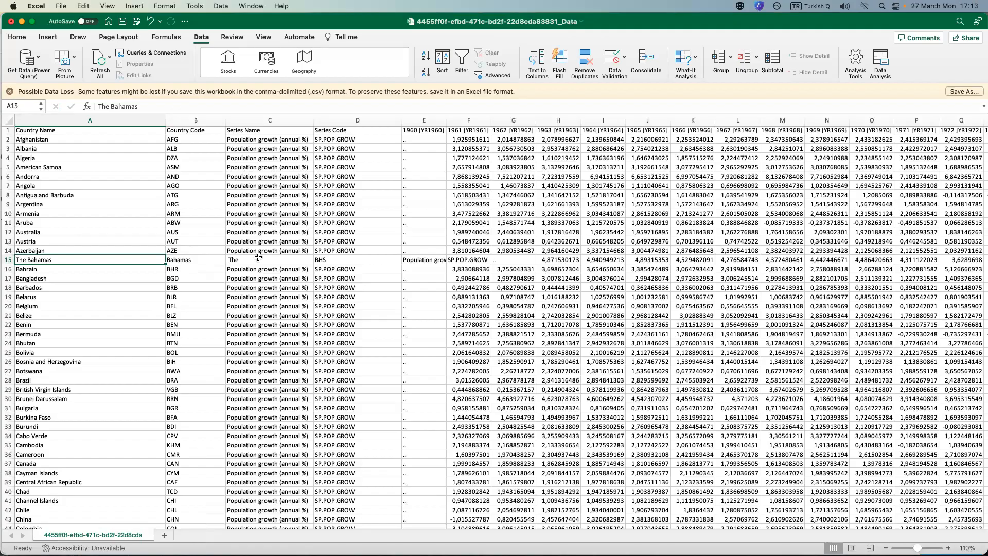
Delete the leftover Bahamas name parts in B15:C15, shifting the rest of the row left.
{"action": "left_click_drag", "start_coordinate": [258, 260], "coordinate": [206, 259]}
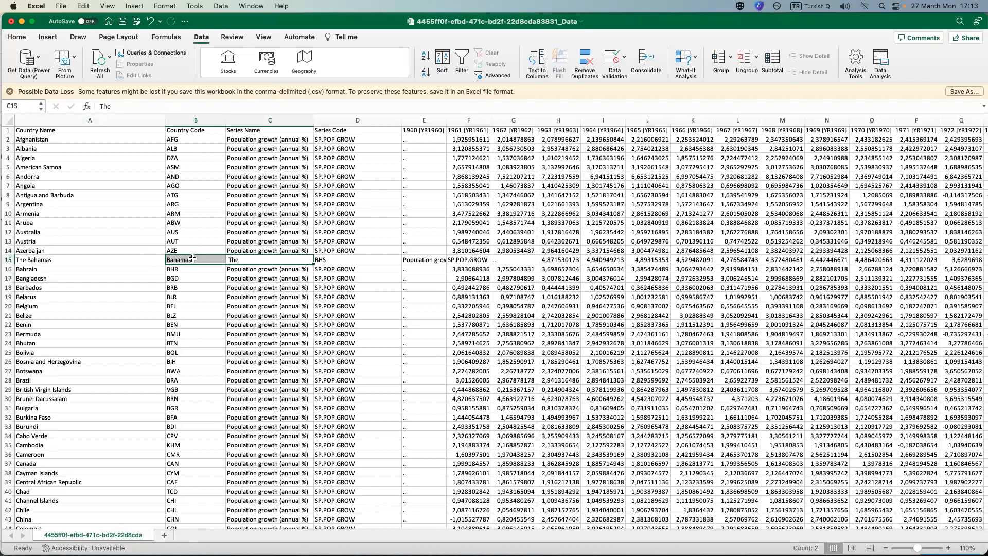
{"action": "right_click", "coordinate": [196, 259]}
{"action": "mouse_move", "coordinate": [199, 278]}
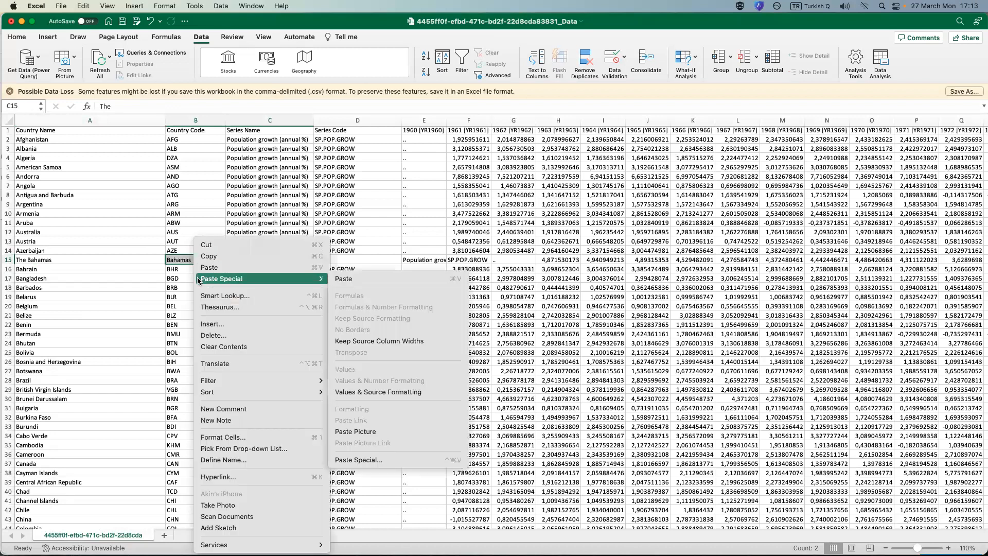
{"action": "left_click", "coordinate": [213, 335]}
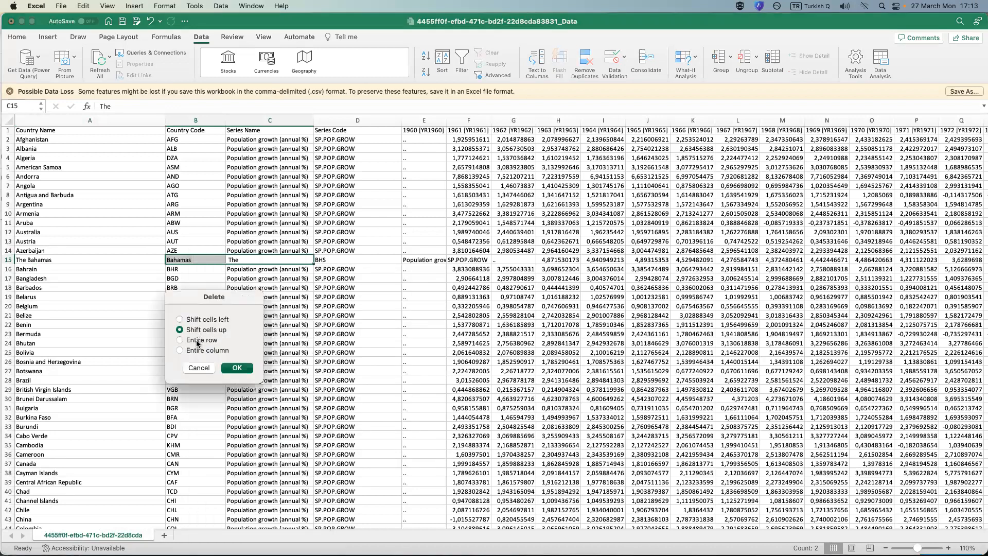
{"action": "left_click", "coordinate": [180, 319]}
{"action": "left_click", "coordinate": [237, 368]}
Check the Bahamas row's alignment with the column headers, from the country name through the 2021 column.
{"action": "left_click", "coordinate": [228, 260]}
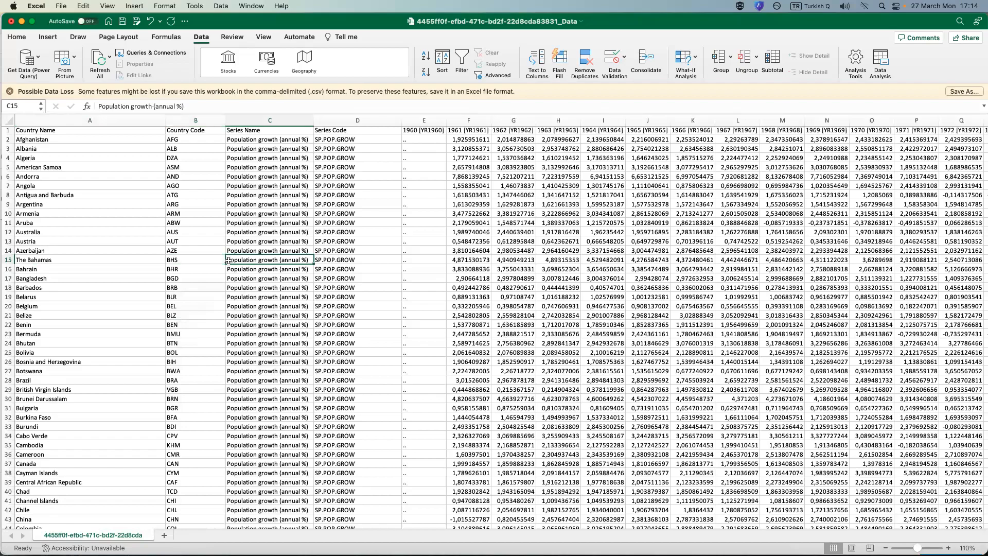
{"action": "left_click", "coordinate": [126, 263]}
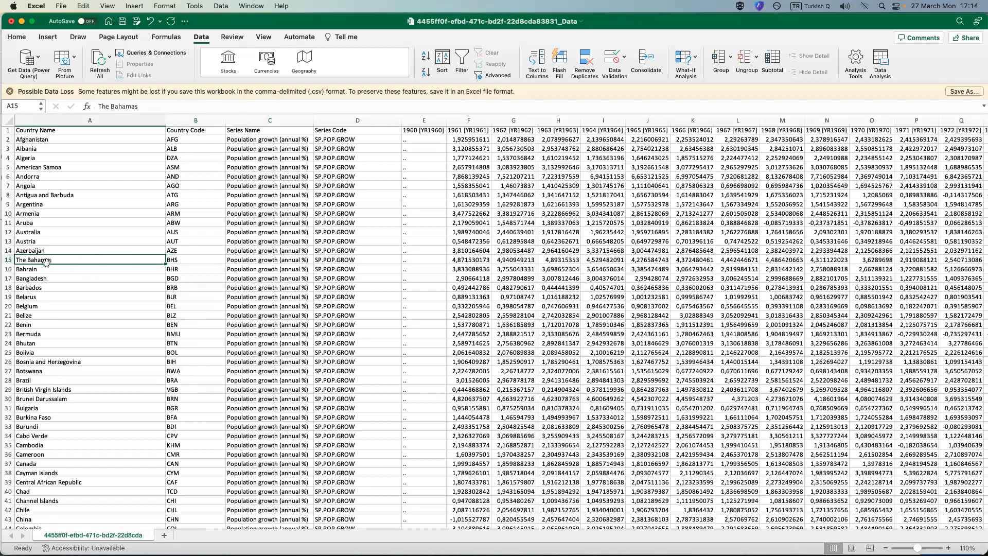
{"action": "left_click", "coordinate": [184, 261]}
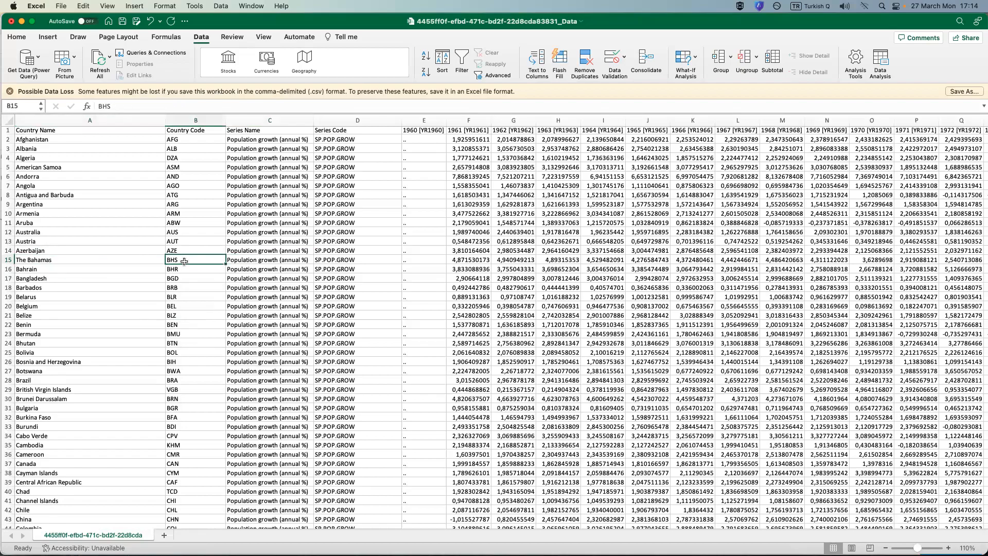
{"action": "left_click", "coordinate": [125, 258]}
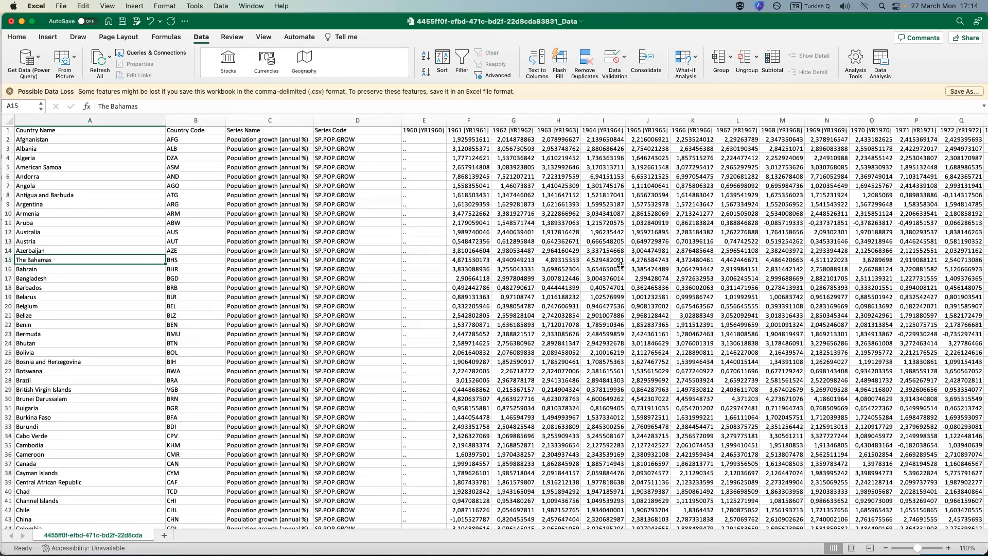
{"action": "left_click", "coordinate": [8, 260]}
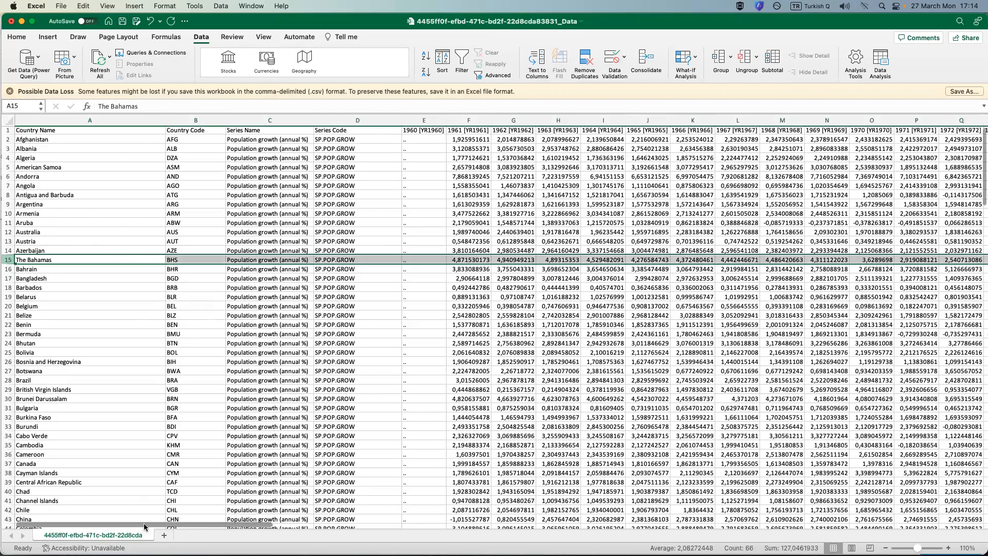
{"action": "scroll", "coordinate": [233, 534], "scroll_direction": "right", "scroll_amount": 3}
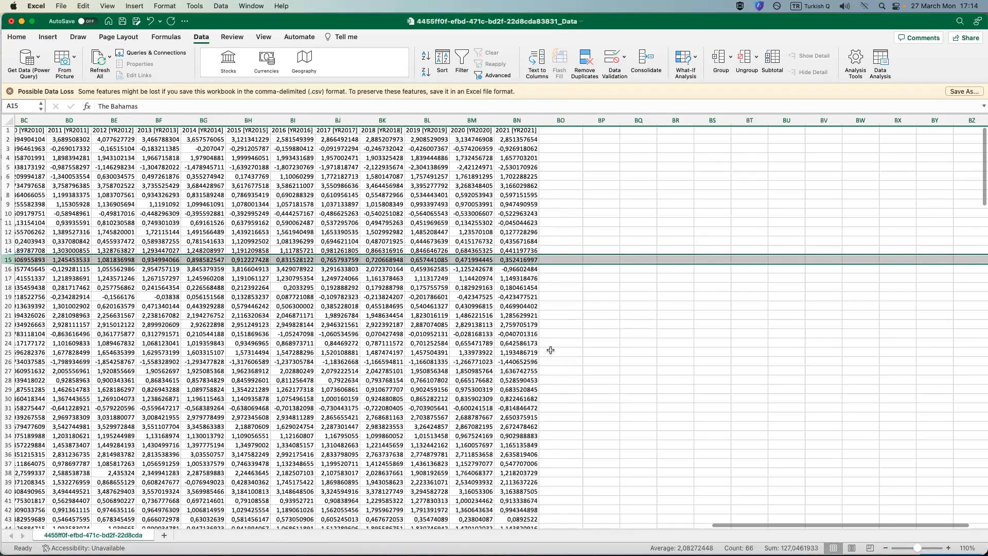
{"action": "left_click_drag", "start_coordinate": [757, 526], "coordinate": [670, 536]}
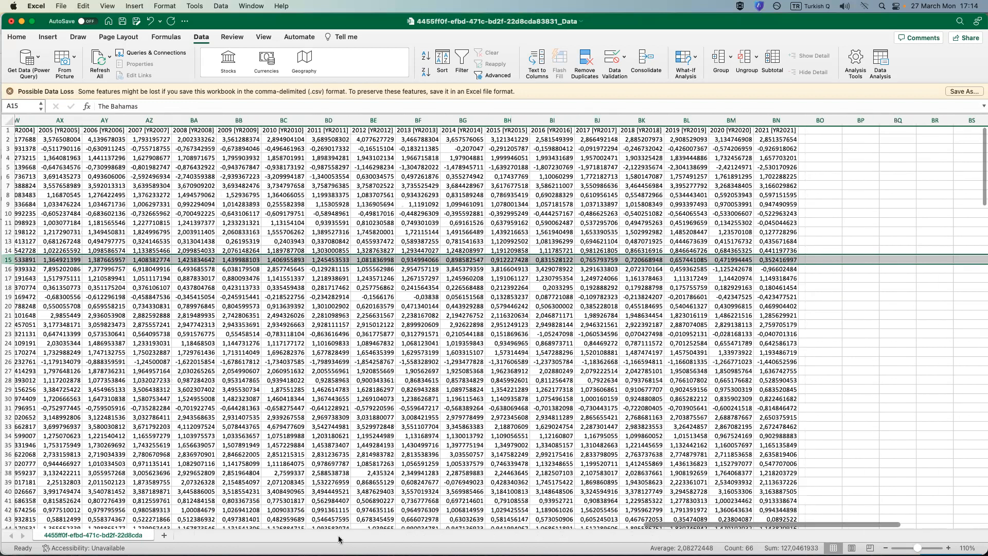
{"action": "left_click_drag", "start_coordinate": [10, 539], "coordinate": [12, 537]}
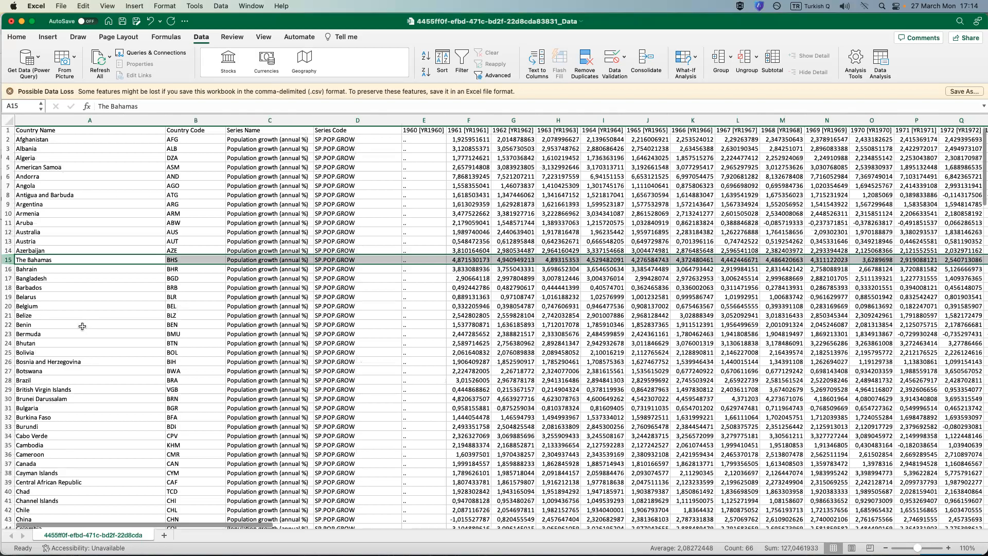
Copy the two joined Congo names in A46:A47 and paste them over the same cells as values.
{"action": "scroll", "coordinate": [82, 326], "scroll_direction": "down", "scroll_amount": 8}
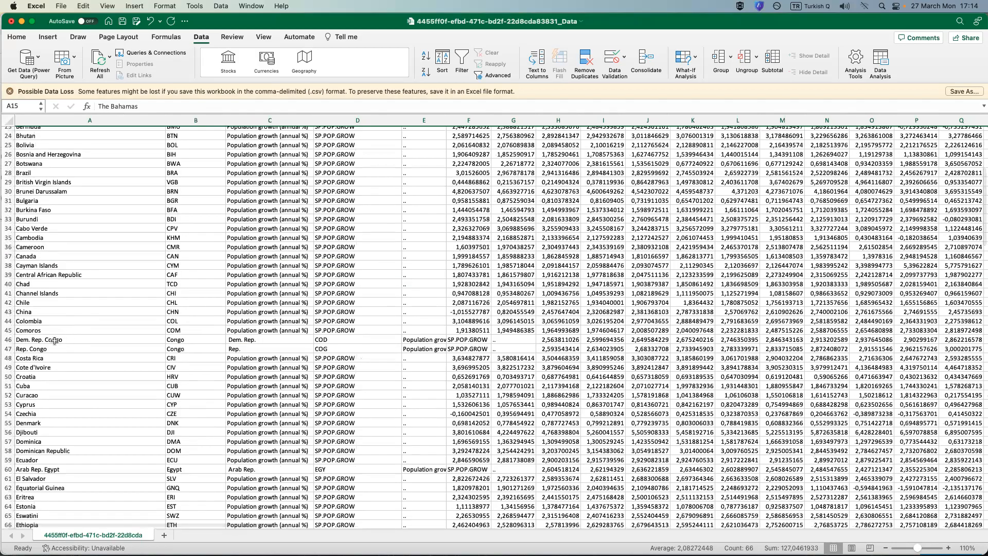
{"action": "left_click_drag", "start_coordinate": [54, 341], "coordinate": [52, 348]}
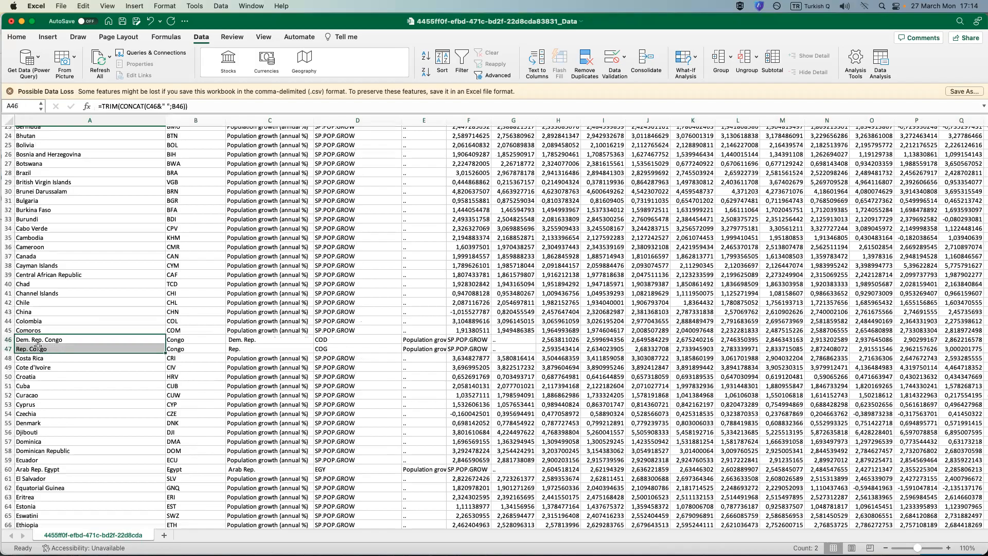
{"action": "right_click", "coordinate": [40, 349]}
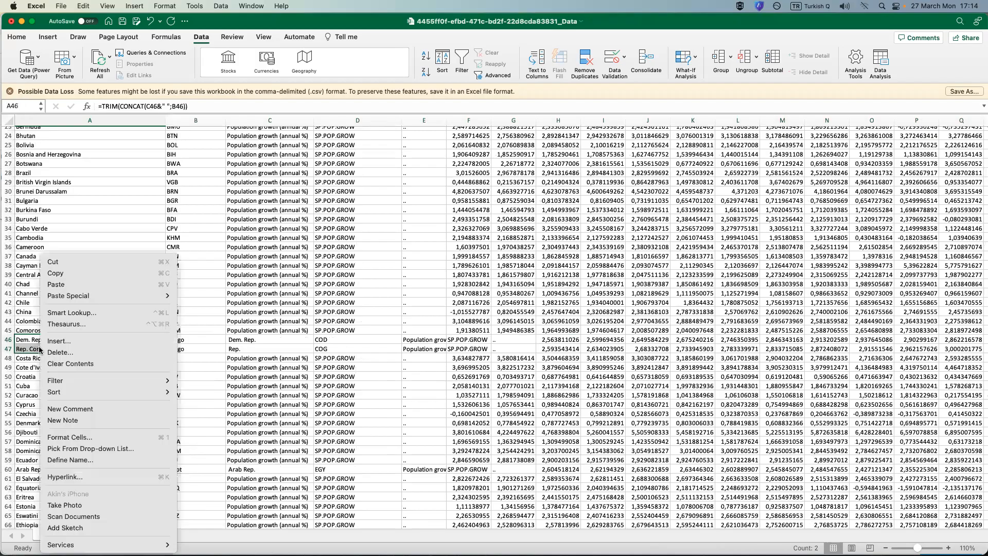
{"action": "left_click", "coordinate": [55, 277]}
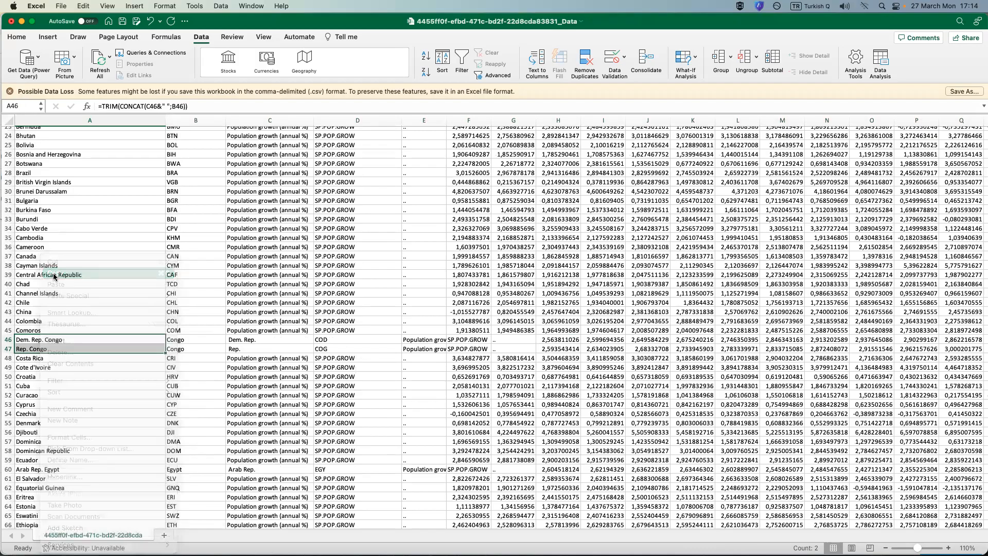
{"action": "right_click", "coordinate": [32, 338]}
{"action": "mouse_move", "coordinate": [144, 298]}
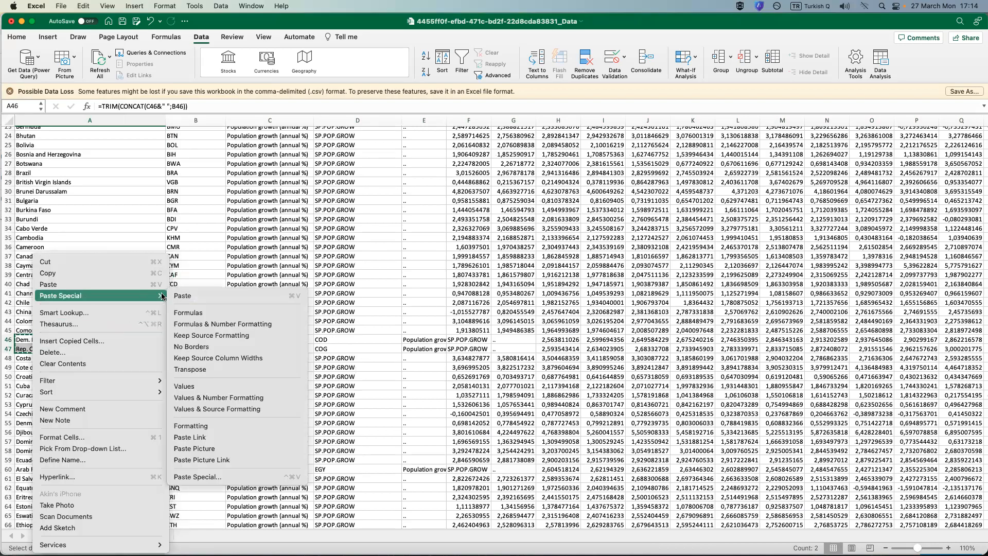
{"action": "left_click", "coordinate": [200, 387]}
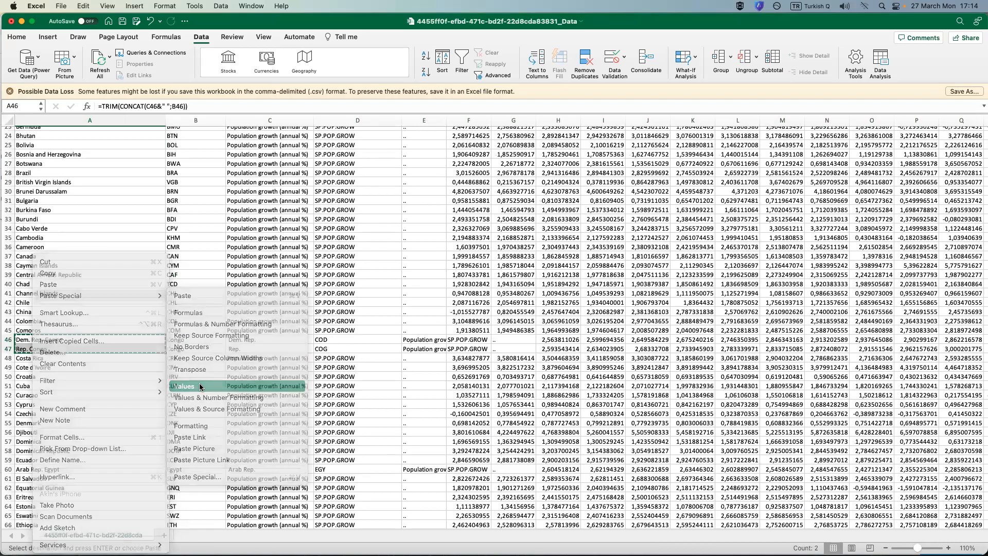
Delete the leftover Congo name parts in B46:C47, shifting the rest of both rows left.
{"action": "left_click", "coordinate": [191, 337]}
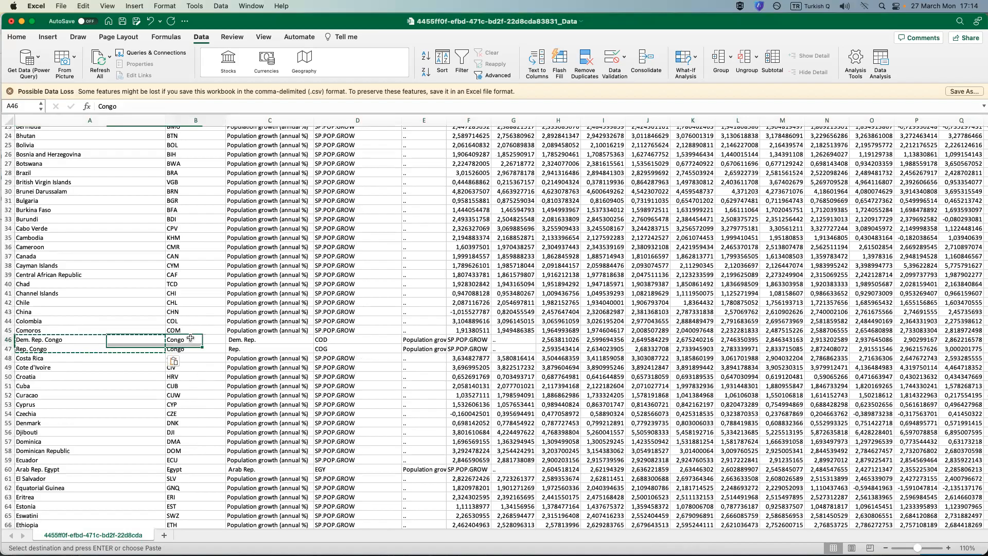
{"action": "left_click_drag", "start_coordinate": [190, 338], "coordinate": [252, 351]}
{"action": "right_click", "coordinate": [251, 341]}
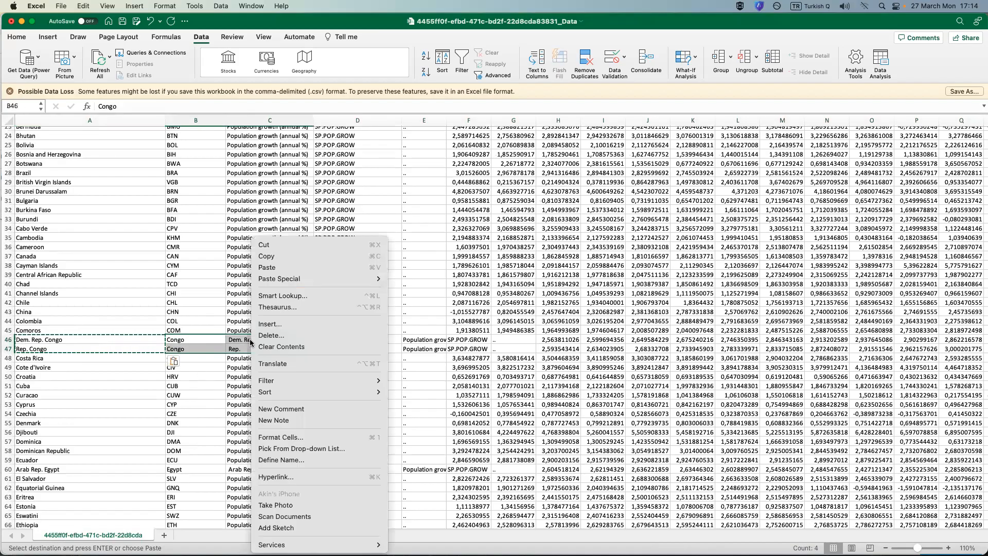
{"action": "left_click", "coordinate": [284, 336]}
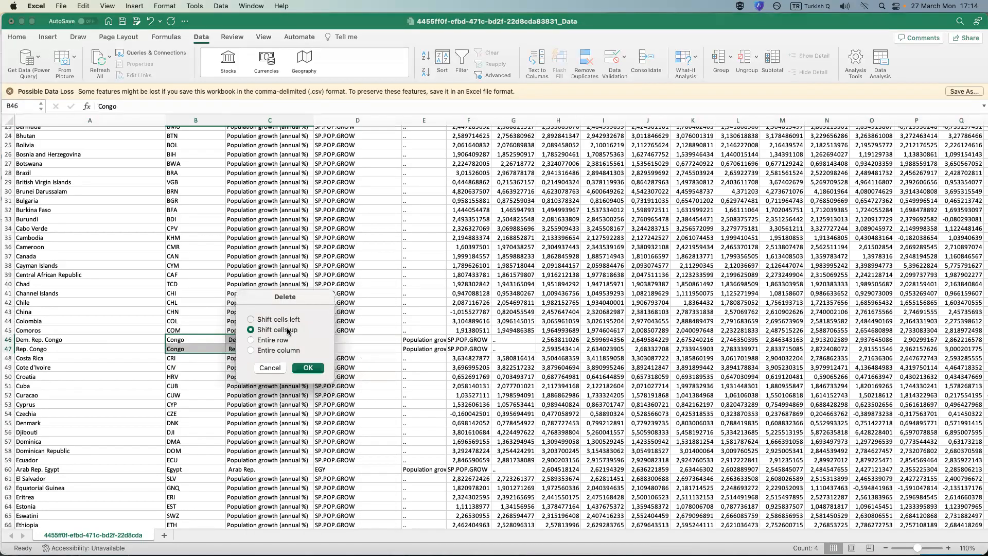
{"action": "key", "text": "Up"}
{"action": "left_click", "coordinate": [308, 367]}
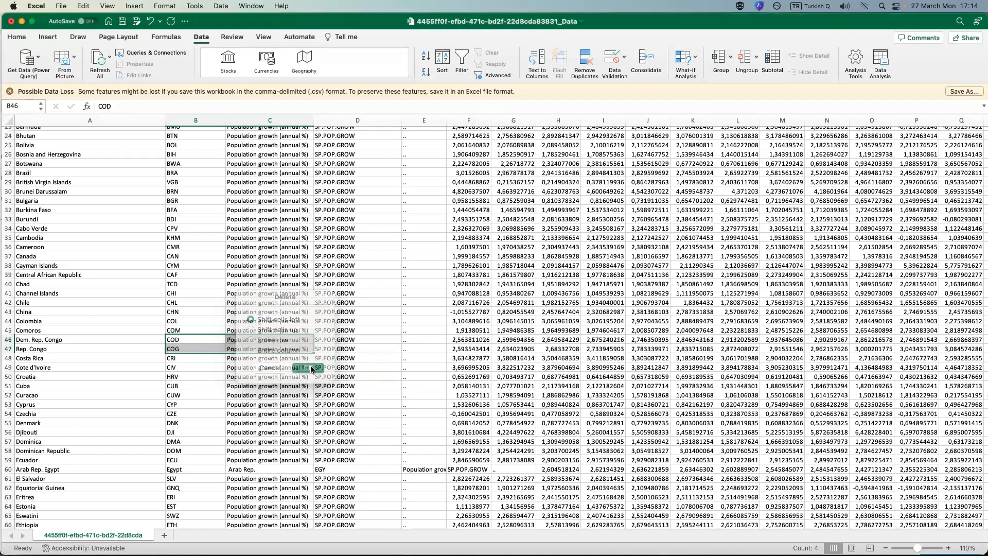
Check the alignment of the two Congo rows through the last year column and inspect Egypt's overflowing value in BP60.
{"action": "left_click", "coordinate": [89, 343]}
{"action": "left_click", "coordinate": [183, 344]}
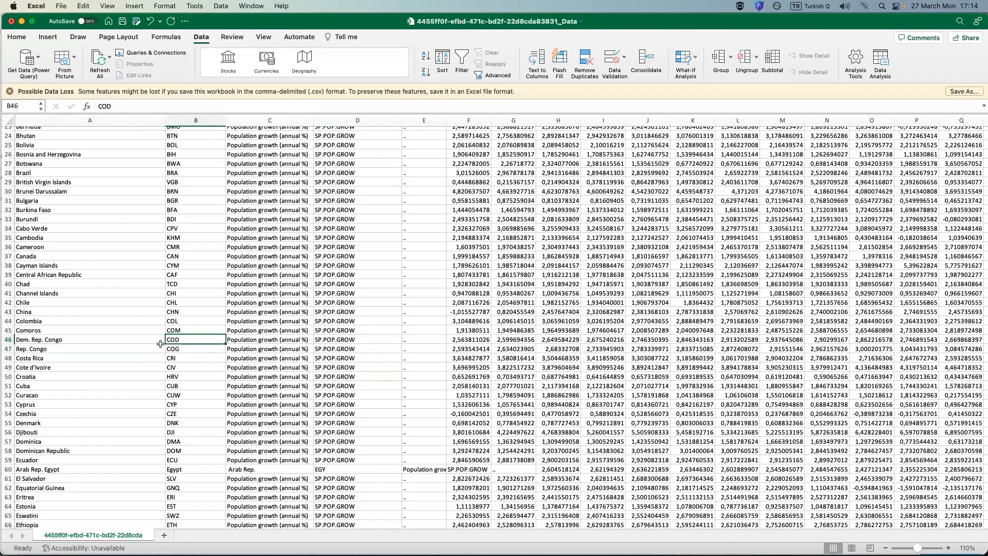
{"action": "left_click_drag", "start_coordinate": [7, 340], "coordinate": [8, 349]}
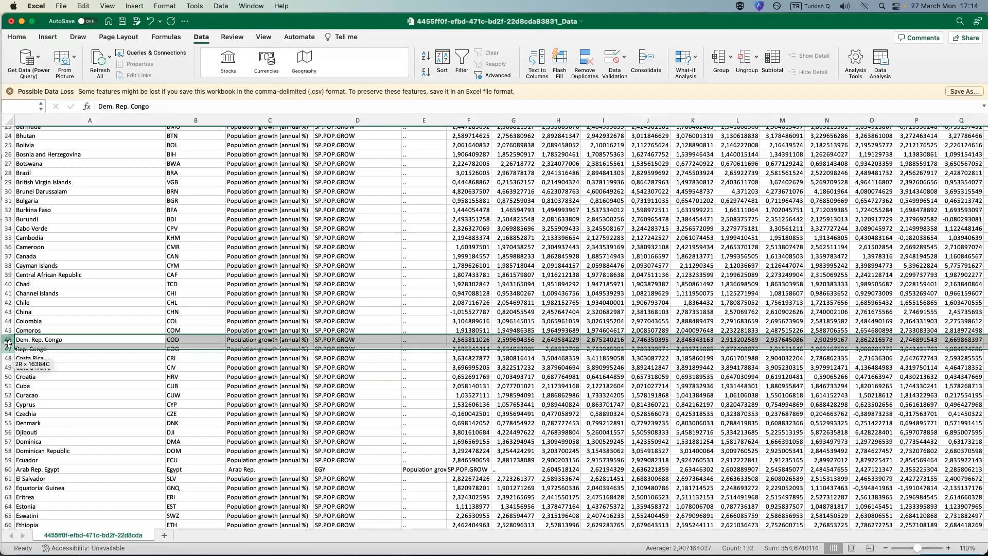
{"action": "left_click_drag", "start_coordinate": [128, 525], "coordinate": [192, 525]}
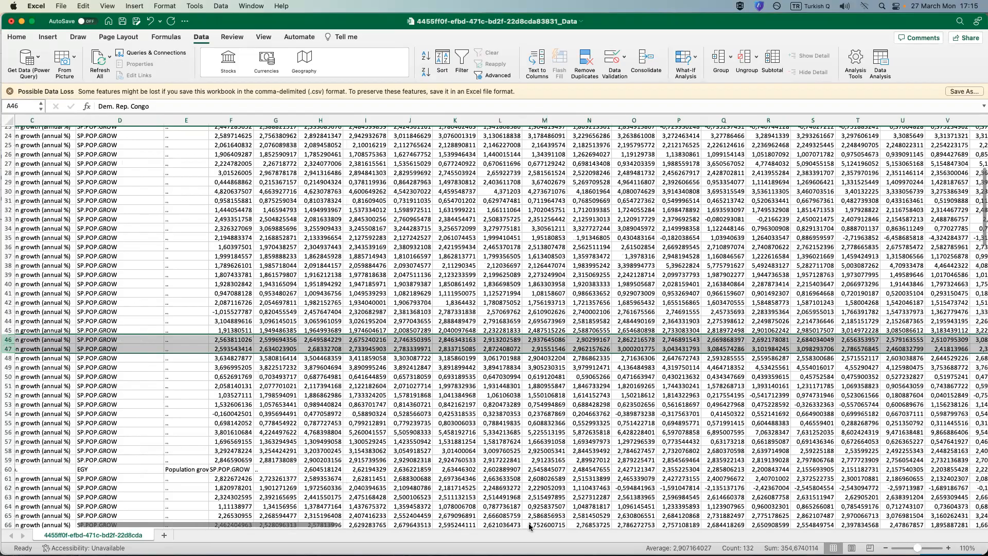
{"action": "left_click", "coordinate": [772, 526]}
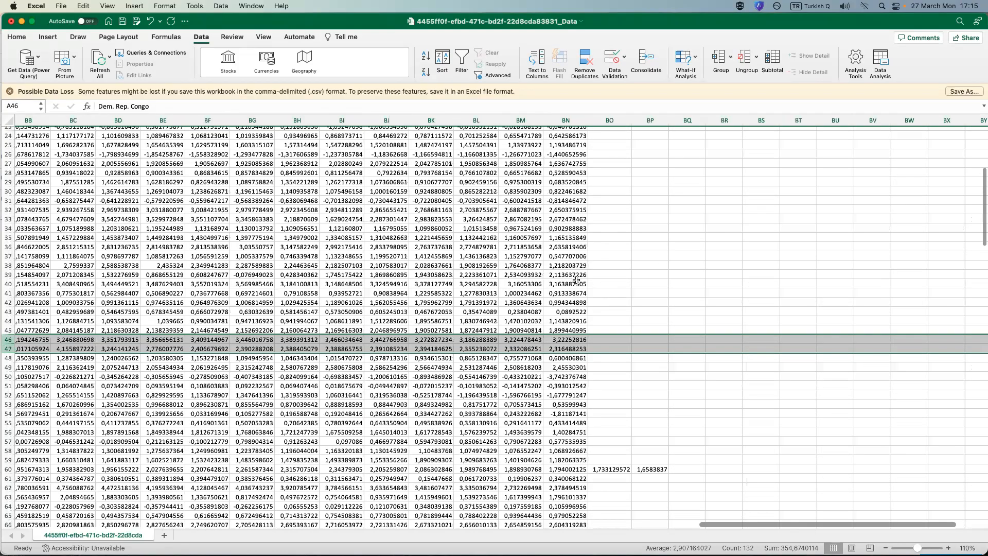
{"action": "left_click", "coordinate": [654, 470]}
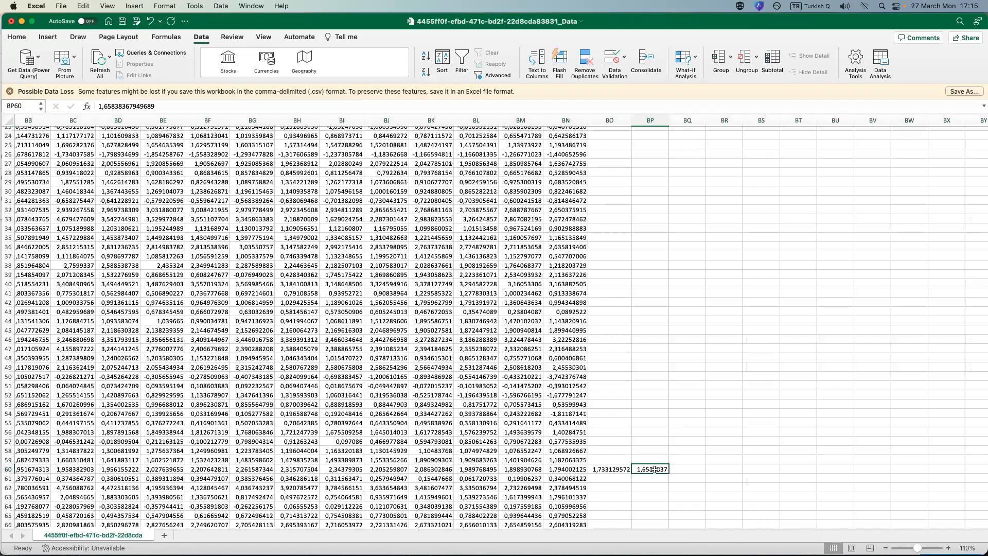
{"action": "left_click_drag", "start_coordinate": [717, 526], "coordinate": [344, 545]}
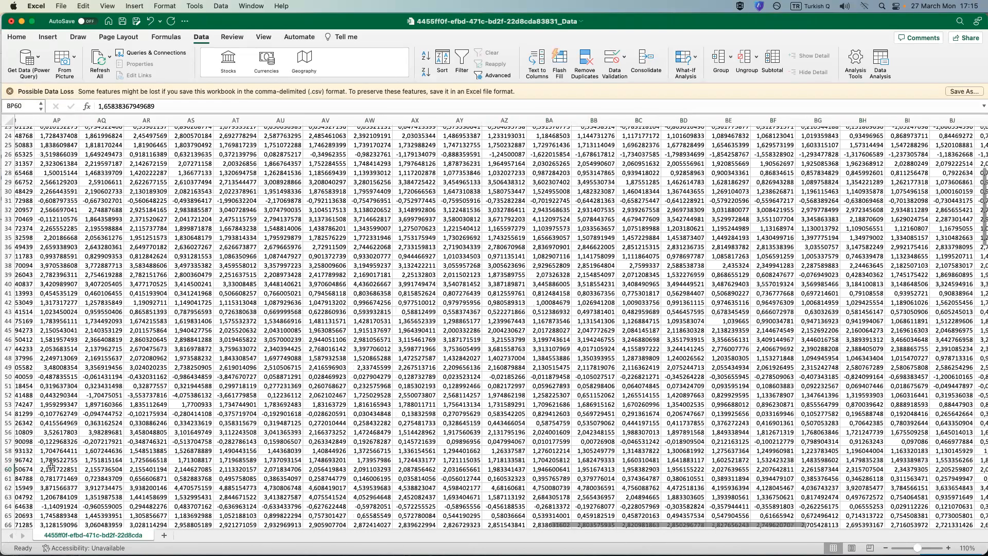
Copy the joined Egypt name in A60 and paste it over the same cell as a value.
{"action": "key", "text": "Home"}
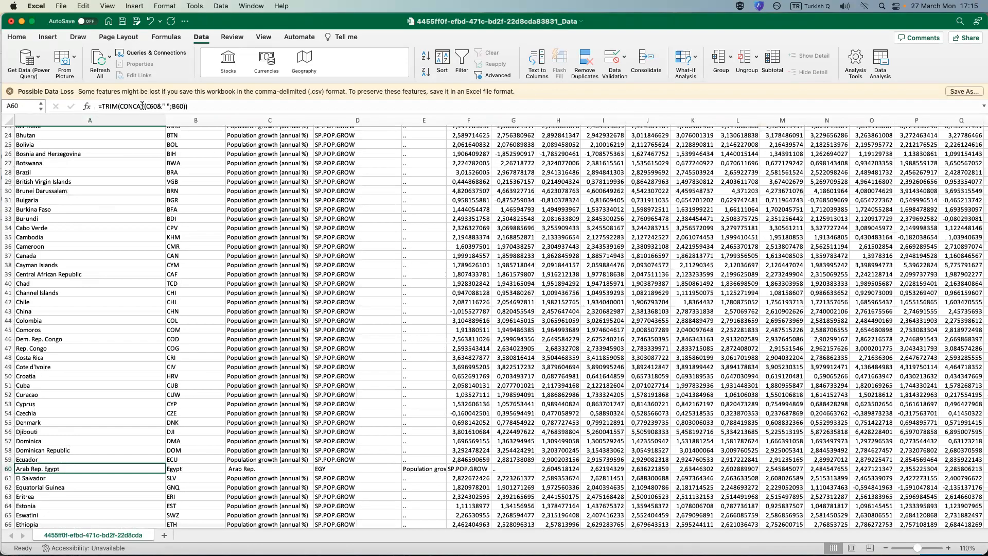
{"action": "scroll", "coordinate": [219, 104], "scroll_direction": "down", "scroll_amount": 2}
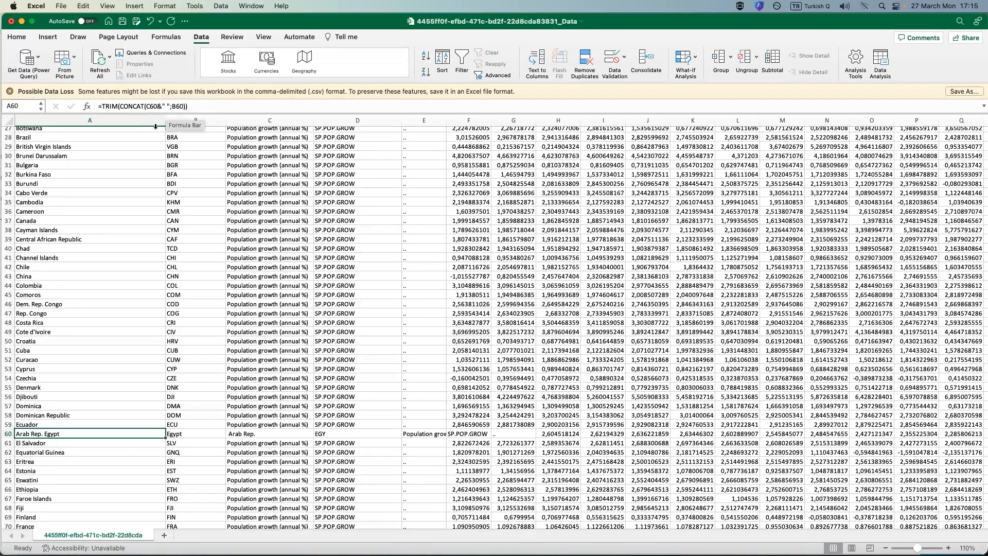
{"action": "right_click", "coordinate": [74, 435]}
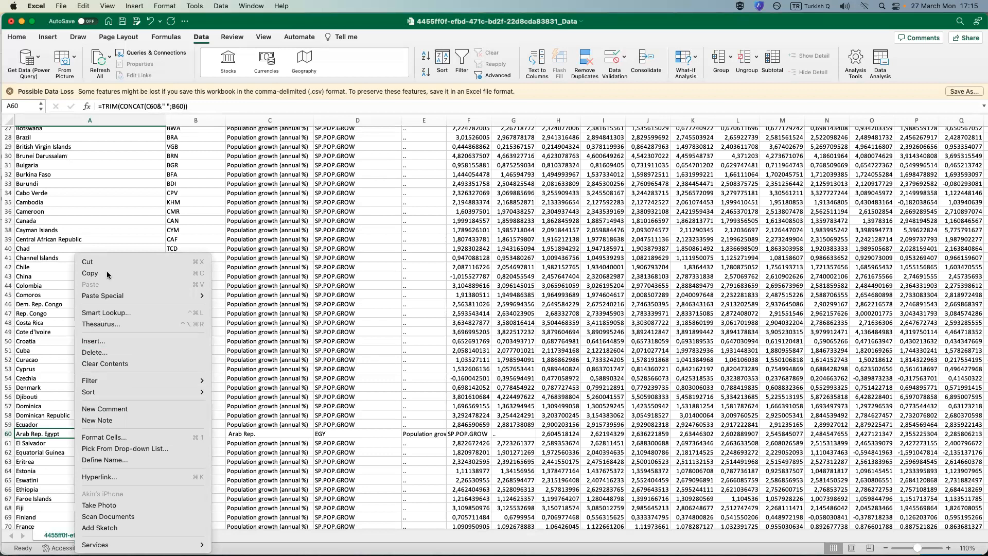
{"action": "left_click", "coordinate": [90, 274]}
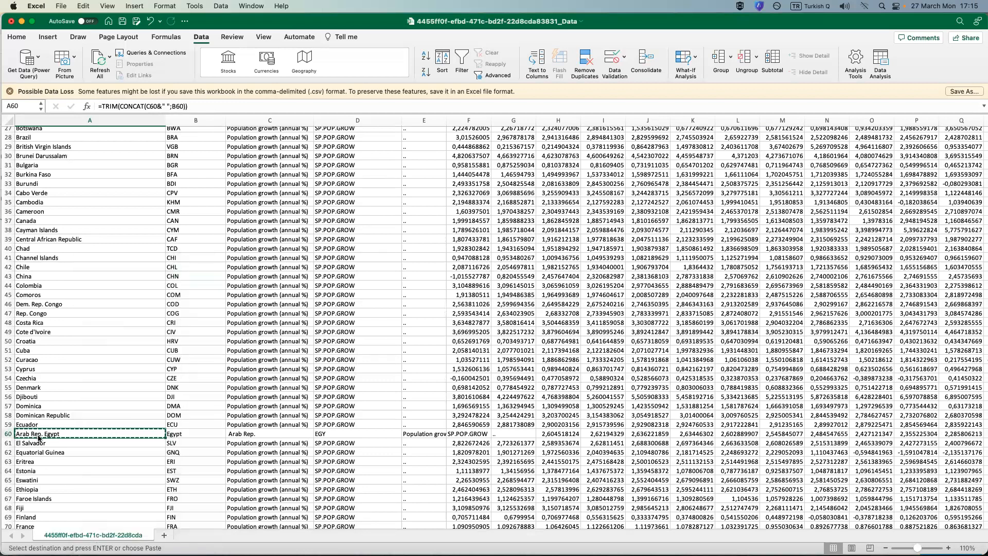
{"action": "right_click", "coordinate": [38, 436]}
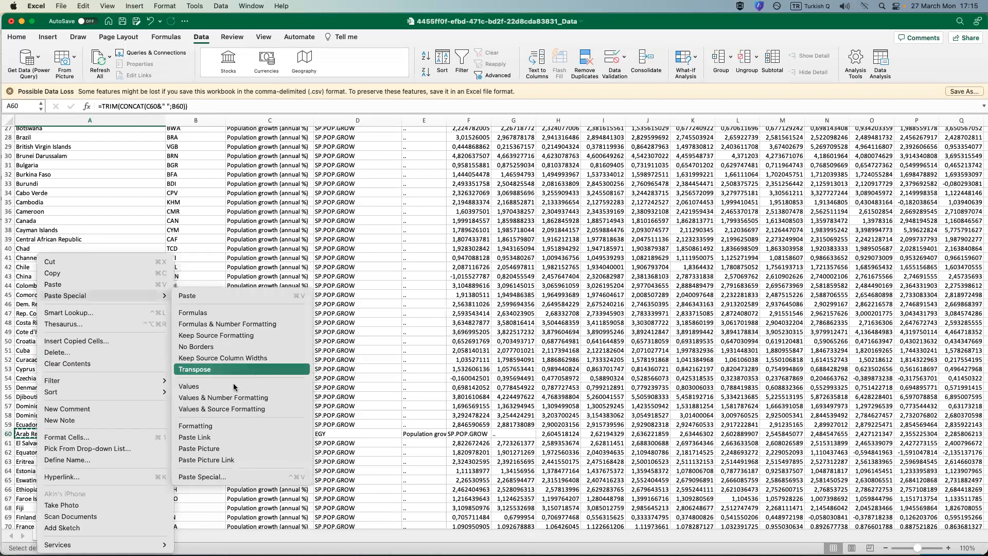
{"action": "left_click", "coordinate": [236, 387]}
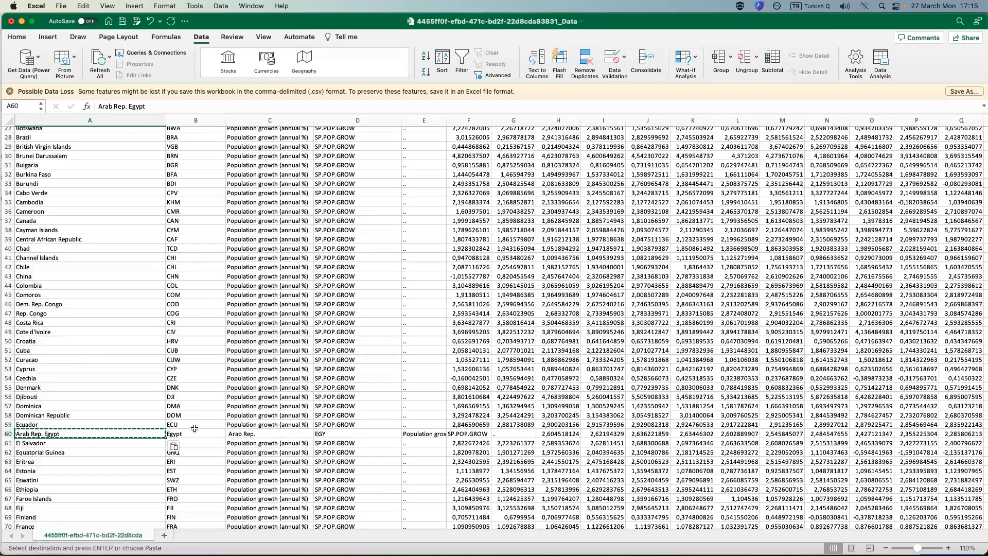
Delete the leftover Egypt name parts in B60:C60, shifting the rest of the row left.
{"action": "left_click_drag", "start_coordinate": [186, 434], "coordinate": [235, 433]}
{"action": "right_click", "coordinate": [236, 433]}
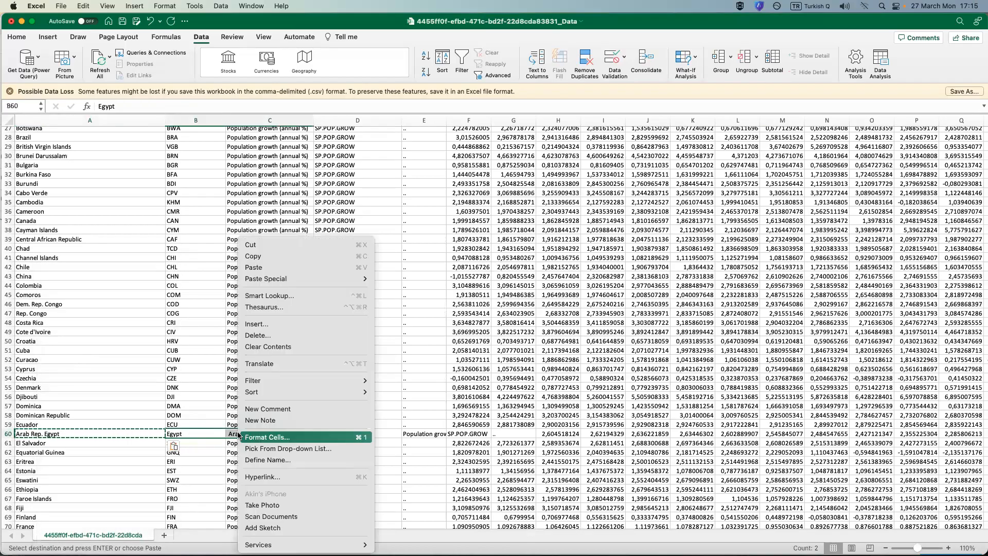
{"action": "left_click", "coordinate": [273, 337]}
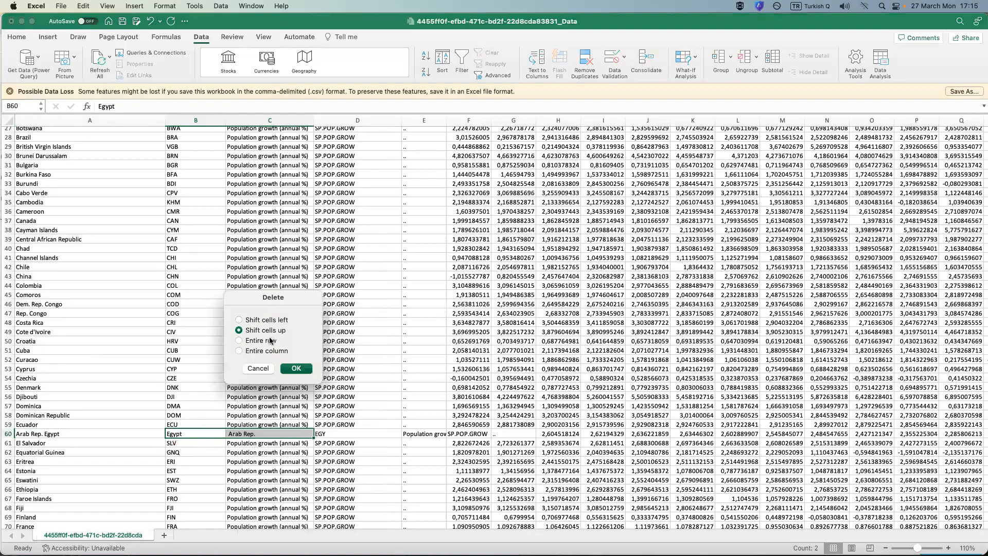
{"action": "left_click", "coordinate": [261, 320]}
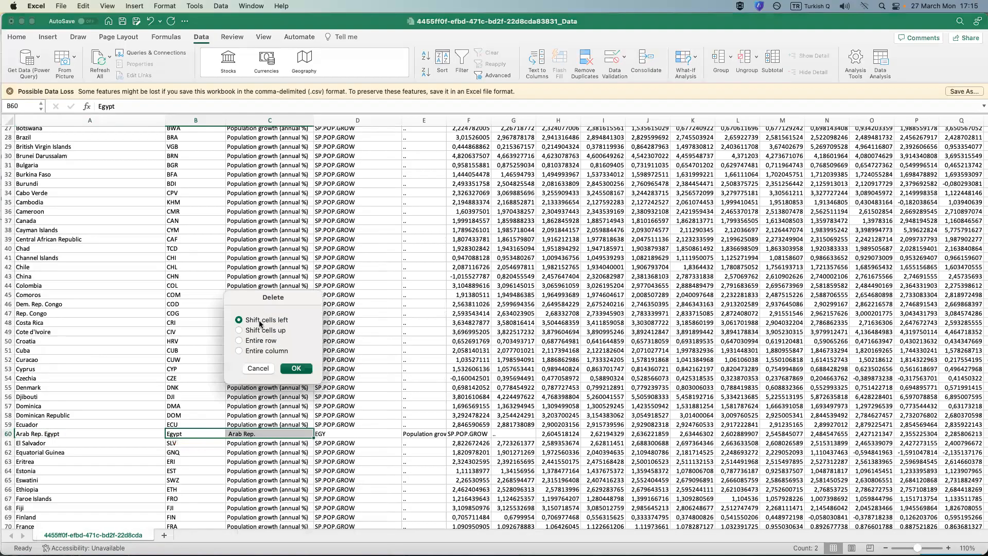
{"action": "left_click", "coordinate": [296, 368]}
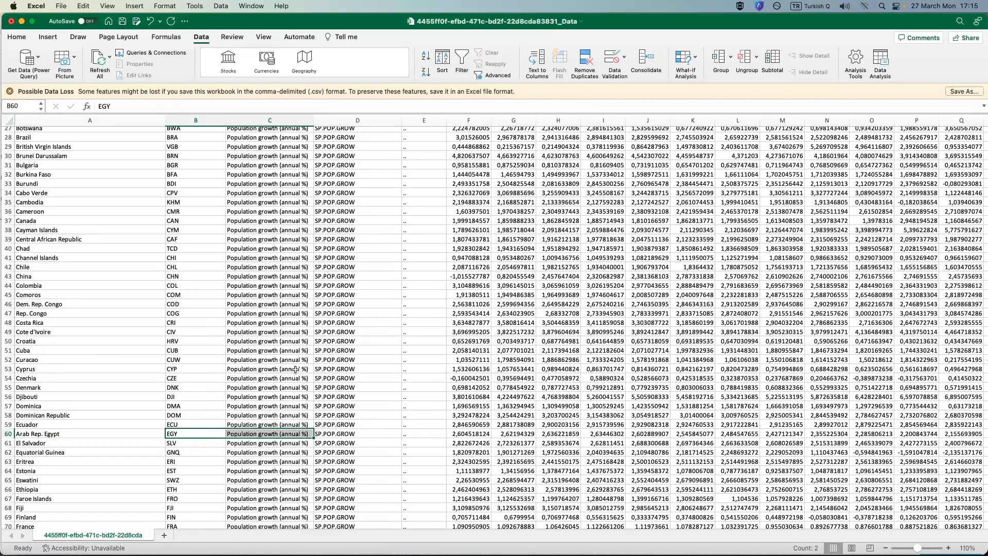
Try to copy the joined names in A73, A88, A93, A105:A106, A119, A130, A212 and A216 and paste them over the same cells as values.
{"action": "scroll", "coordinate": [296, 368], "scroll_direction": "down", "scroll_amount": 4}
{"action": "scroll", "coordinate": [294, 371], "scroll_direction": "down", "scroll_amount": 4}
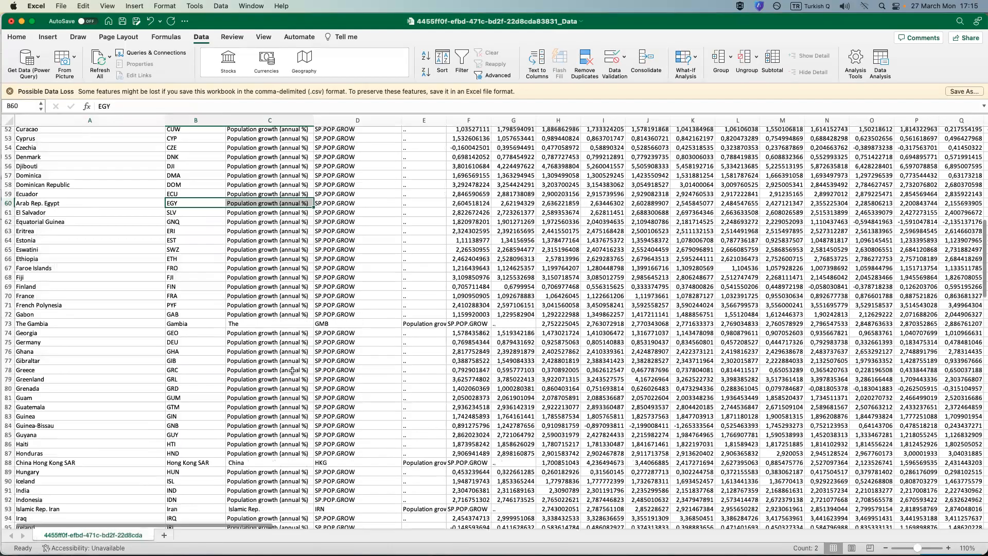
{"action": "left_click", "coordinate": [25, 323]}
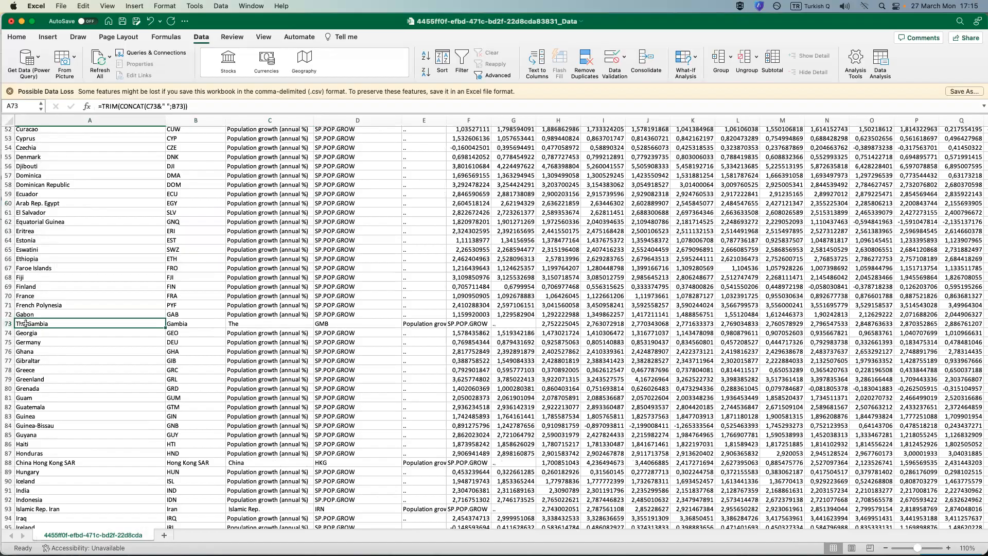
{"action": "left_click", "coordinate": [71, 462], "text": "super"}
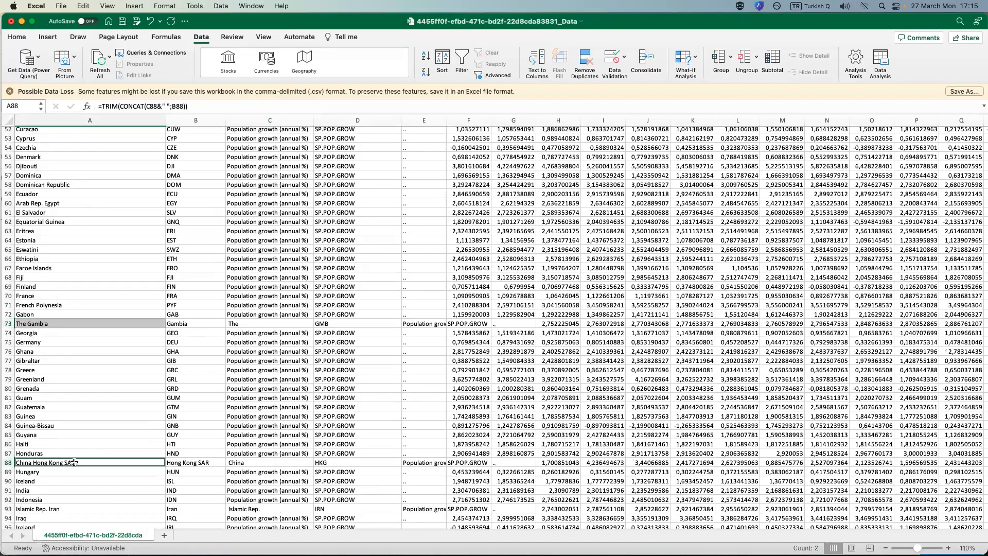
{"action": "scroll", "coordinate": [73, 462], "scroll_direction": "down", "scroll_amount": 5}
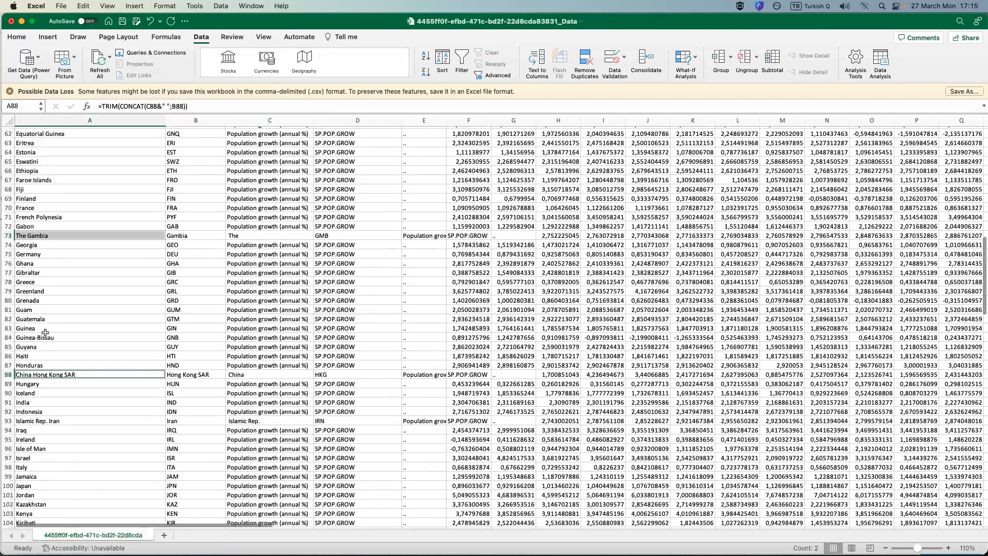
{"action": "scroll", "coordinate": [52, 315], "scroll_direction": "down", "scroll_amount": 5}
{"action": "scroll", "coordinate": [60, 374], "scroll_direction": "down", "scroll_amount": 5}
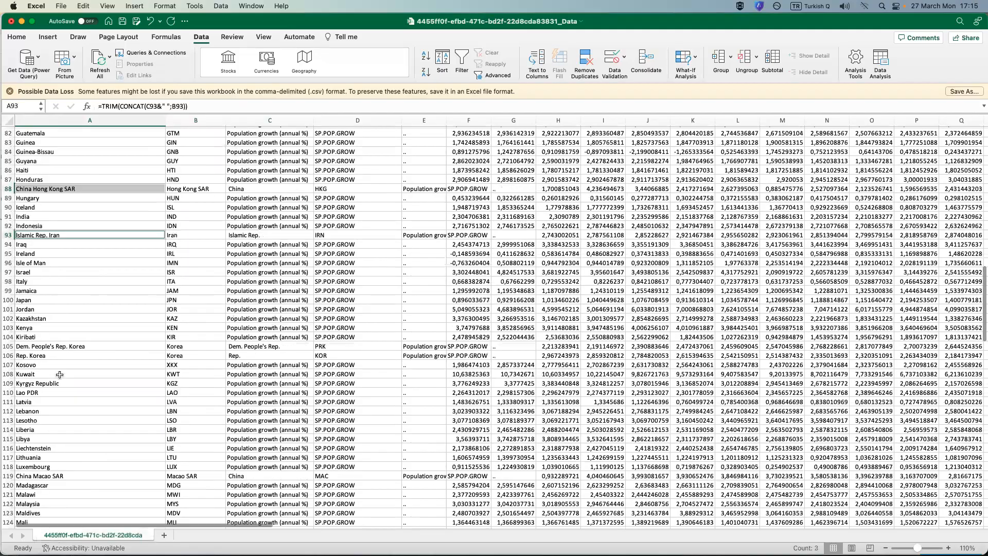
{"action": "left_click", "coordinate": [47, 346], "text": "super"}
{"action": "left_click", "coordinate": [49, 355], "text": "super"}
{"action": "scroll", "coordinate": [50, 356], "scroll_direction": "down", "scroll_amount": 5}
{"action": "left_click", "coordinate": [46, 381], "text": "super"}
{"action": "scroll", "coordinate": [45, 396], "scroll_direction": "down", "scroll_amount": 10}
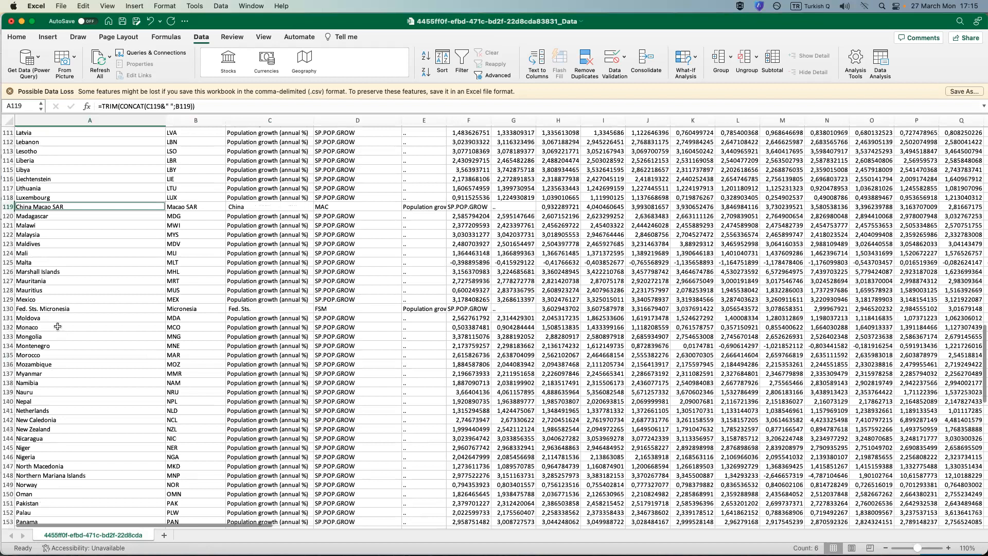
{"action": "left_click", "coordinate": [62, 309], "text": "super"}
{"action": "scroll", "coordinate": [74, 398], "scroll_direction": "down", "scroll_amount": 3}
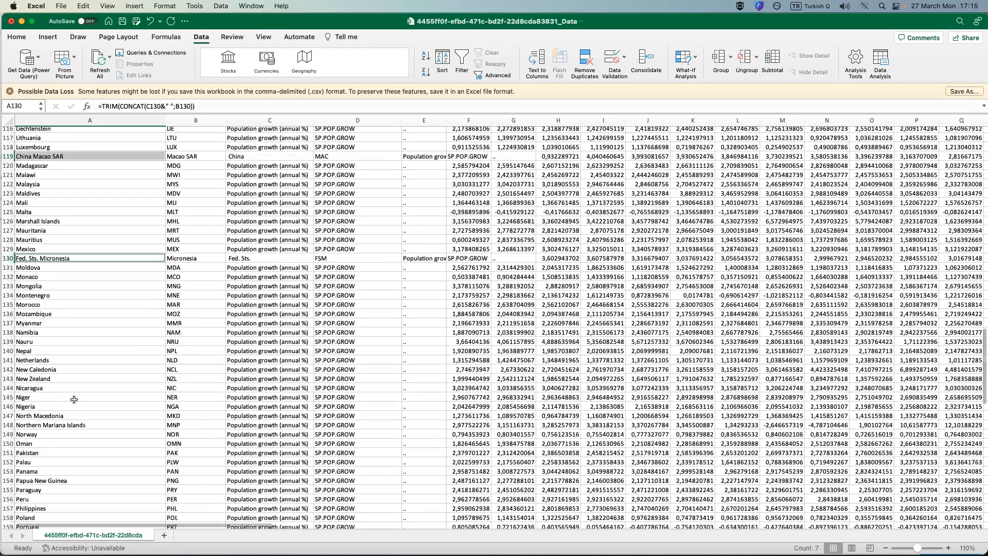
{"action": "scroll", "coordinate": [74, 399], "scroll_direction": "down", "scroll_amount": 20}
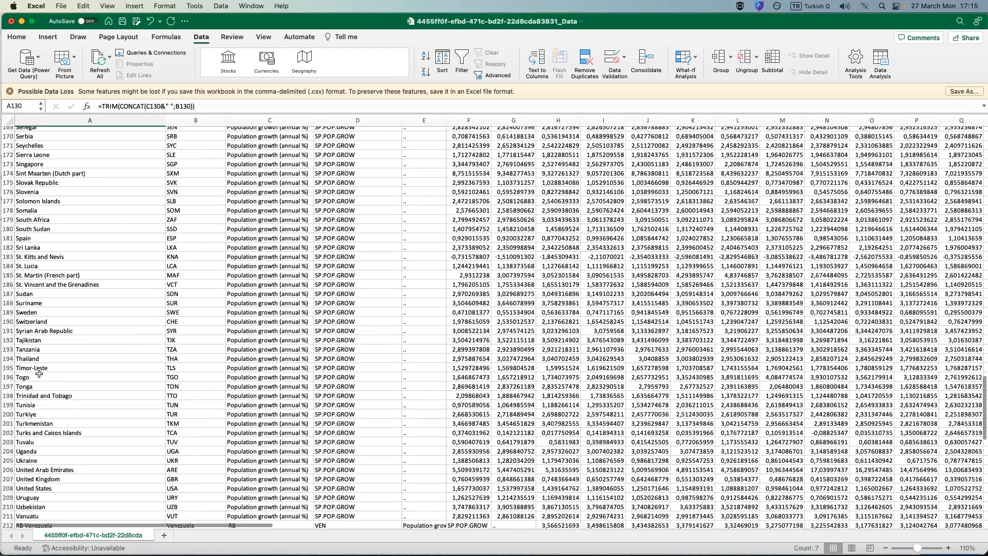
{"action": "scroll", "coordinate": [39, 374], "scroll_direction": "down", "scroll_amount": 8}
{"action": "left_click", "coordinate": [30, 379], "text": "super"}
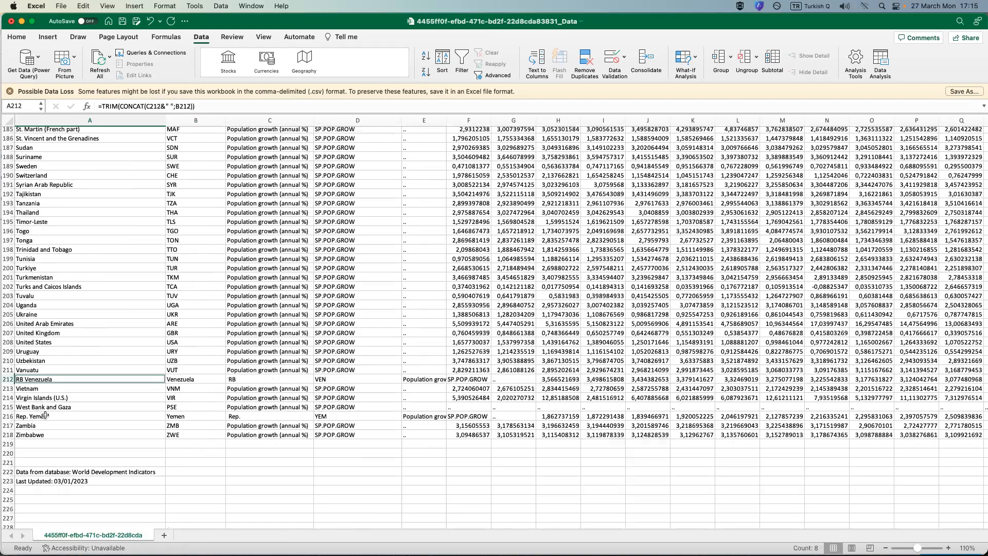
{"action": "left_click", "coordinate": [40, 417], "text": "super"}
{"action": "right_click", "coordinate": [40, 416]}
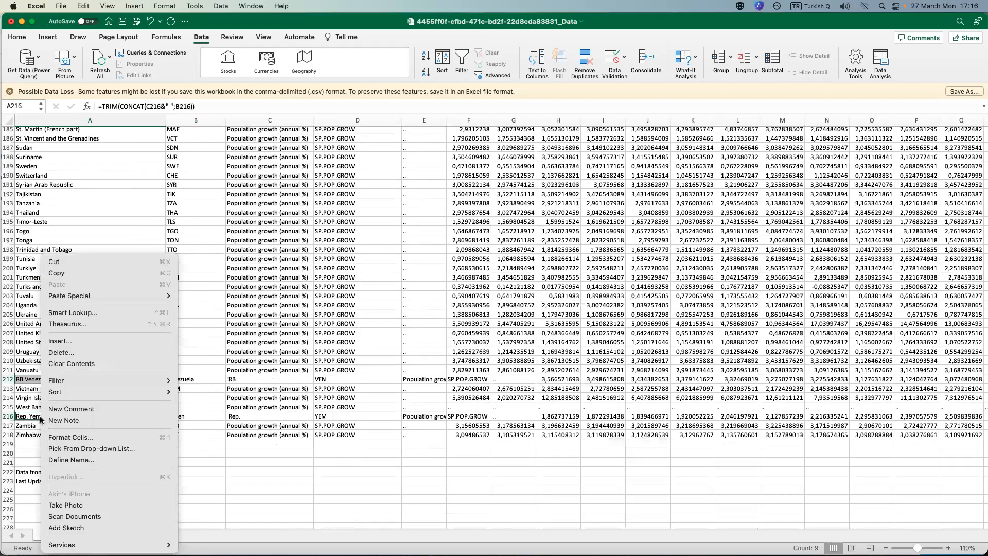
{"action": "left_click", "coordinate": [109, 273]}
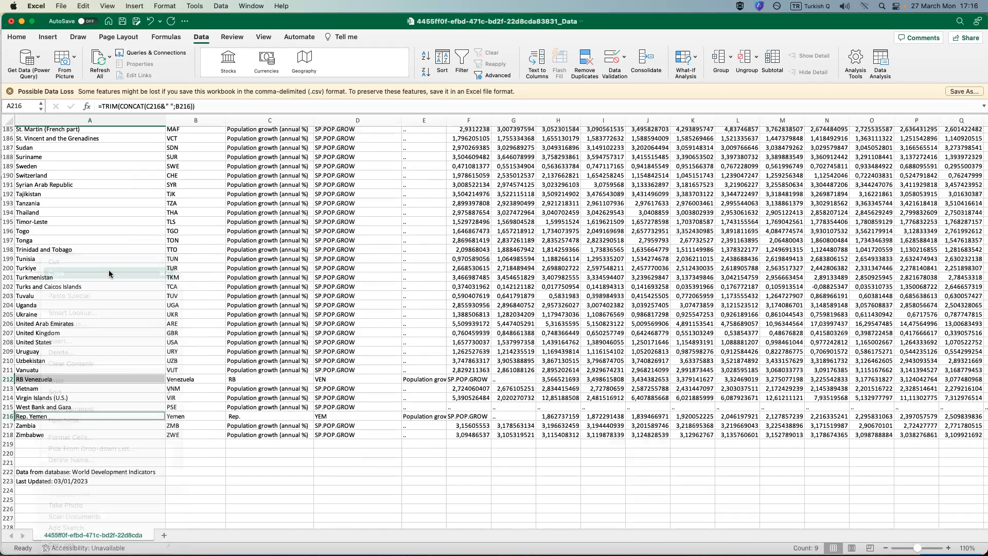
{"action": "right_click", "coordinate": [48, 419]}
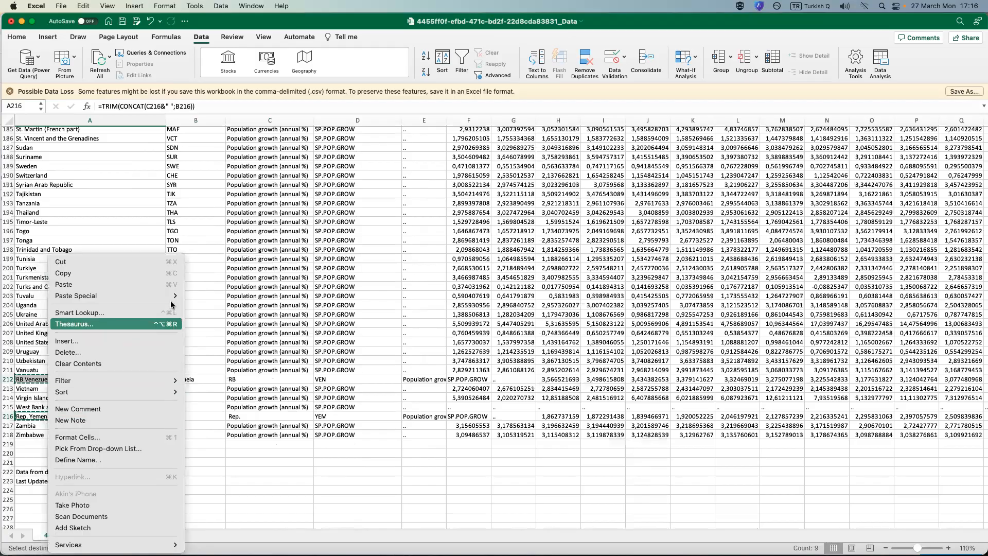
{"action": "mouse_move", "coordinate": [173, 297]}
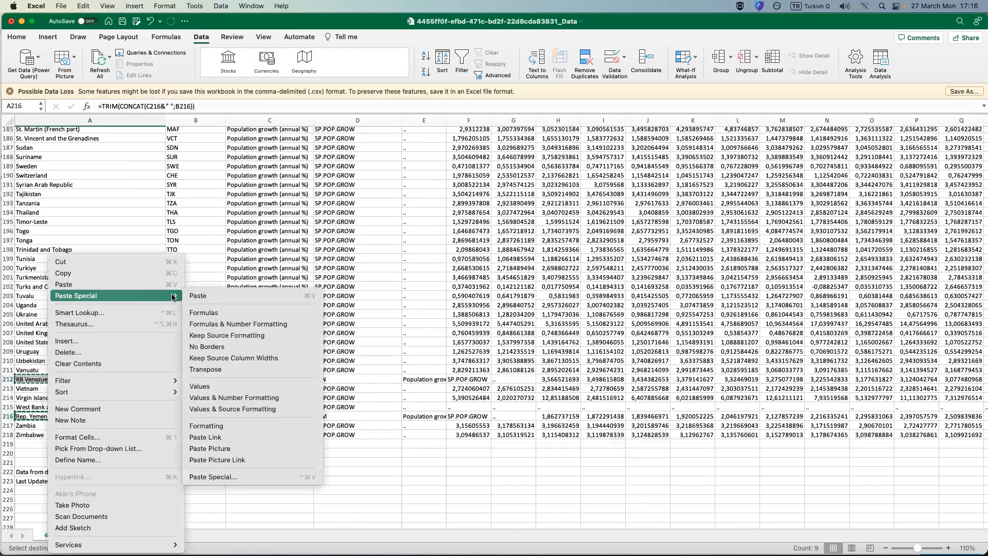
{"action": "left_click", "coordinate": [219, 387]}
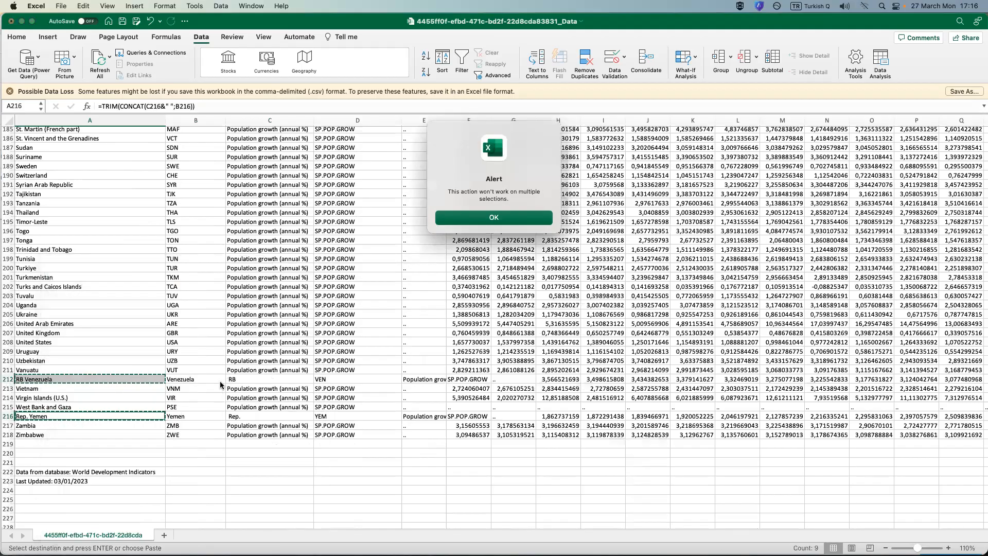
{"action": "left_click", "coordinate": [492, 218]}
{"action": "left_click", "coordinate": [96, 388]}
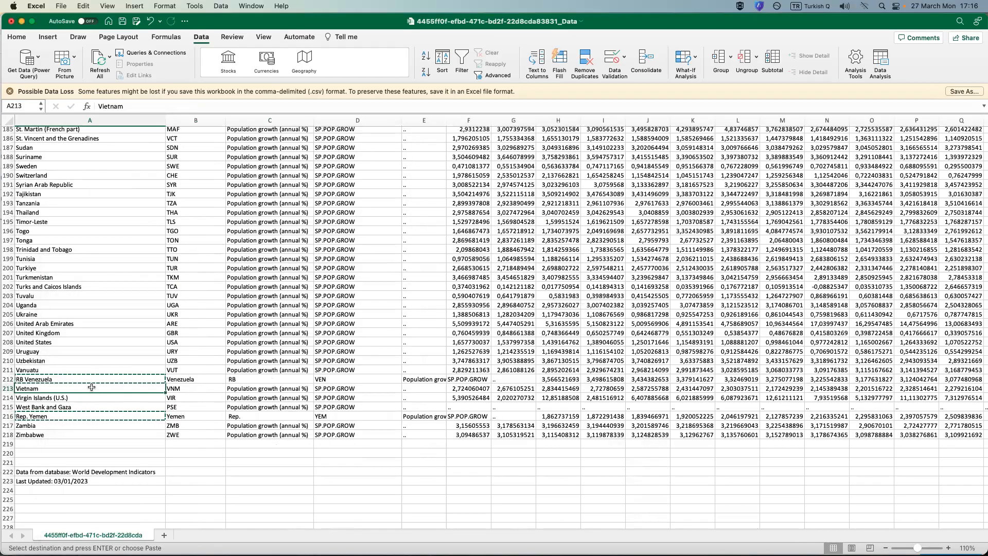
Copy the joined Gambia name in A73 alone and paste it over the same cell as a value.
{"action": "scroll", "coordinate": [97, 378], "scroll_direction": "up", "scroll_amount": 10}
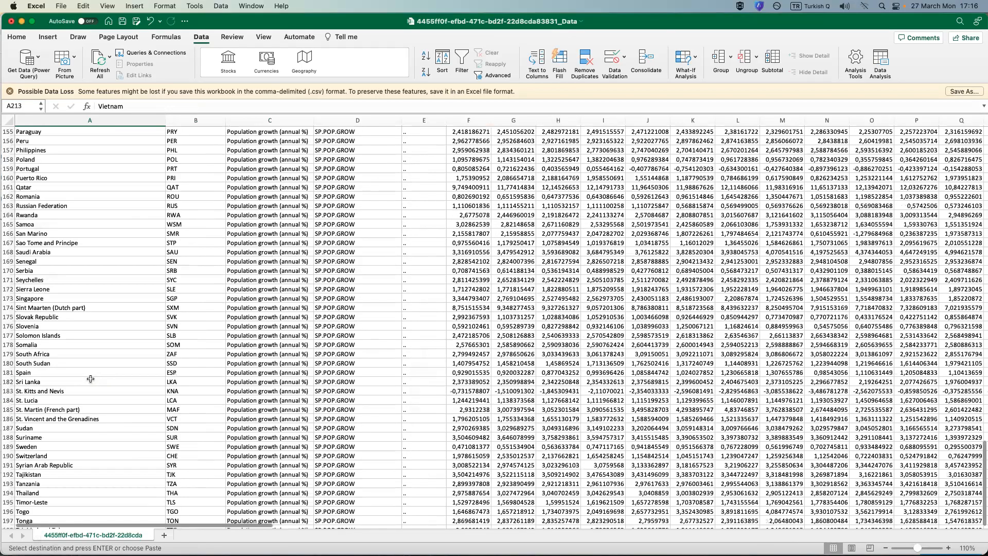
{"action": "scroll", "coordinate": [89, 379], "scroll_direction": "up", "scroll_amount": 20}
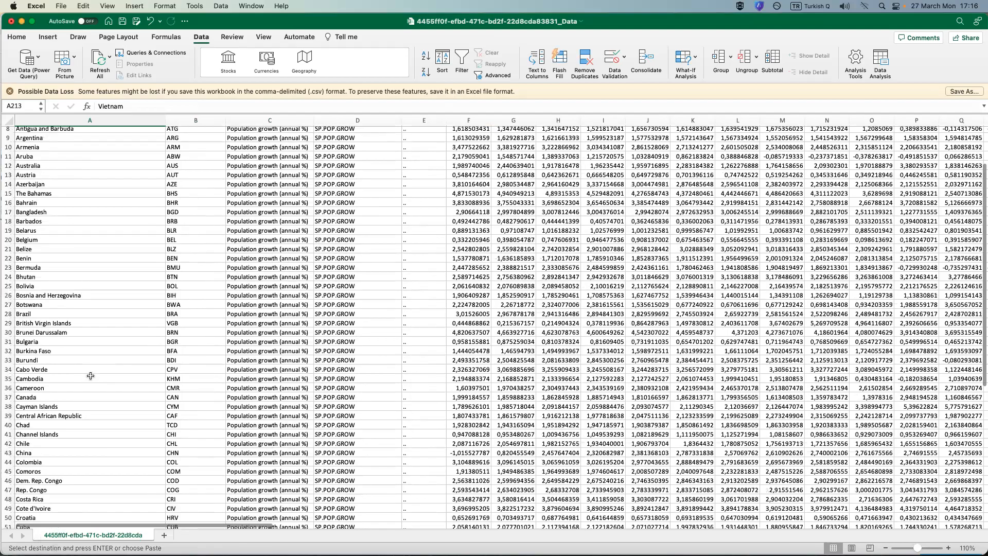
{"action": "scroll", "coordinate": [65, 357], "scroll_direction": "down", "scroll_amount": 10}
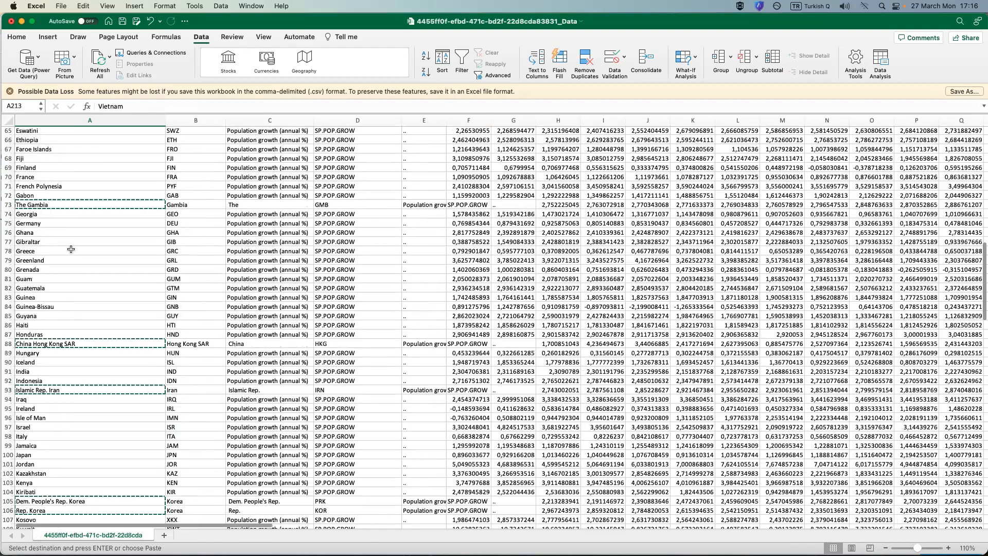
{"action": "right_click", "coordinate": [56, 205]}
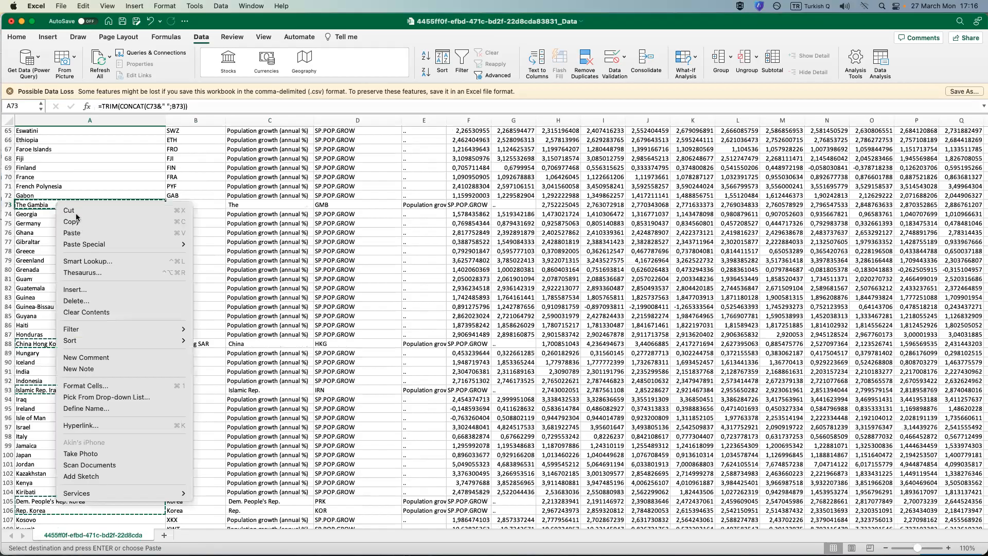
{"action": "left_click", "coordinate": [76, 221]}
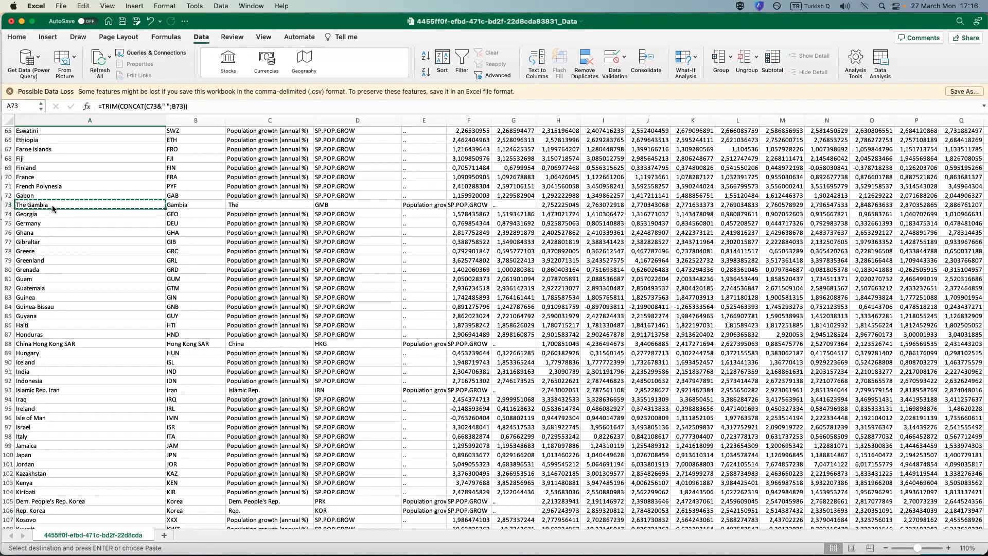
{"action": "right_click", "coordinate": [53, 209]}
{"action": "mouse_move", "coordinate": [212, 251]}
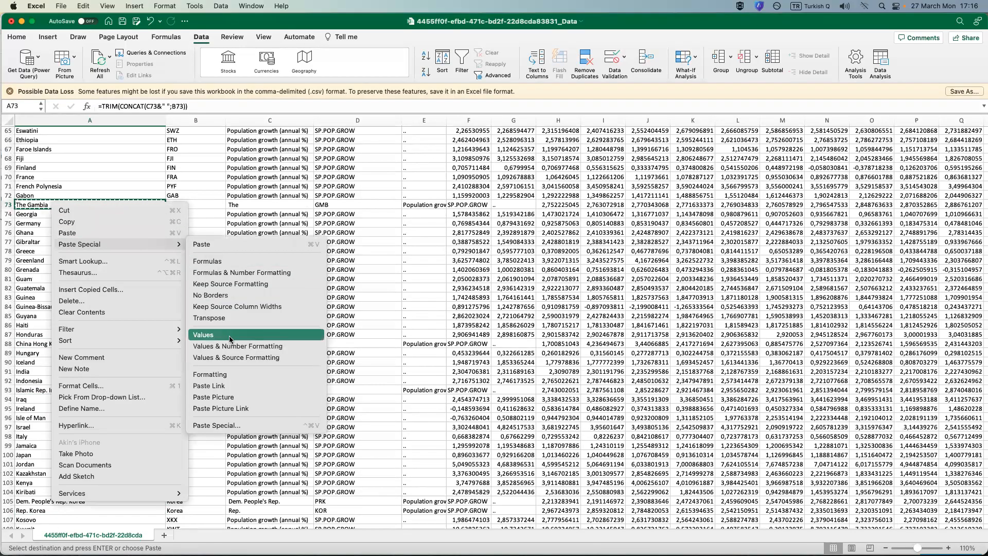
{"action": "key", "text": "Return"}
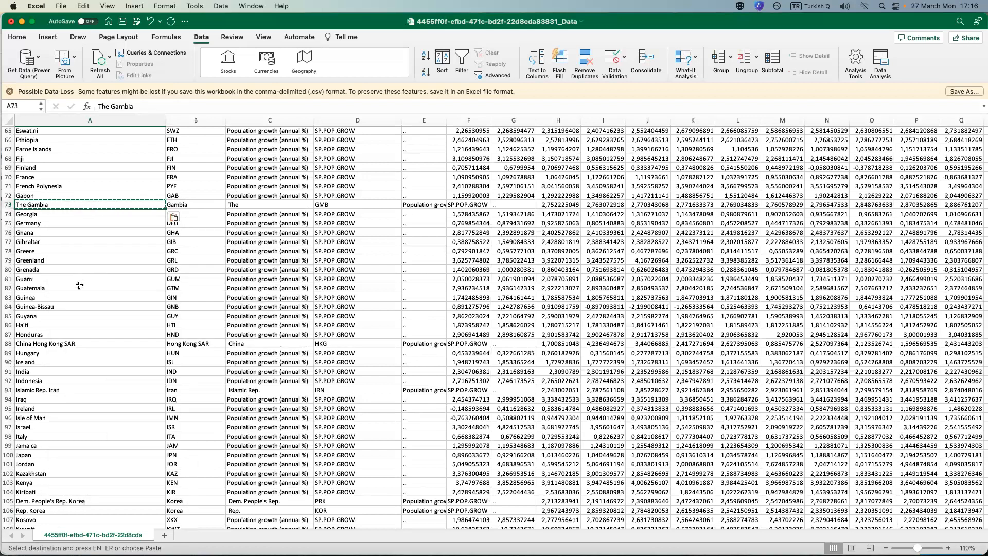
{"action": "key", "text": "super+z"}
Copy the joined Hong Kong name in A88 and paste it over the same cell as a value.
{"action": "right_click", "coordinate": [57, 345]}
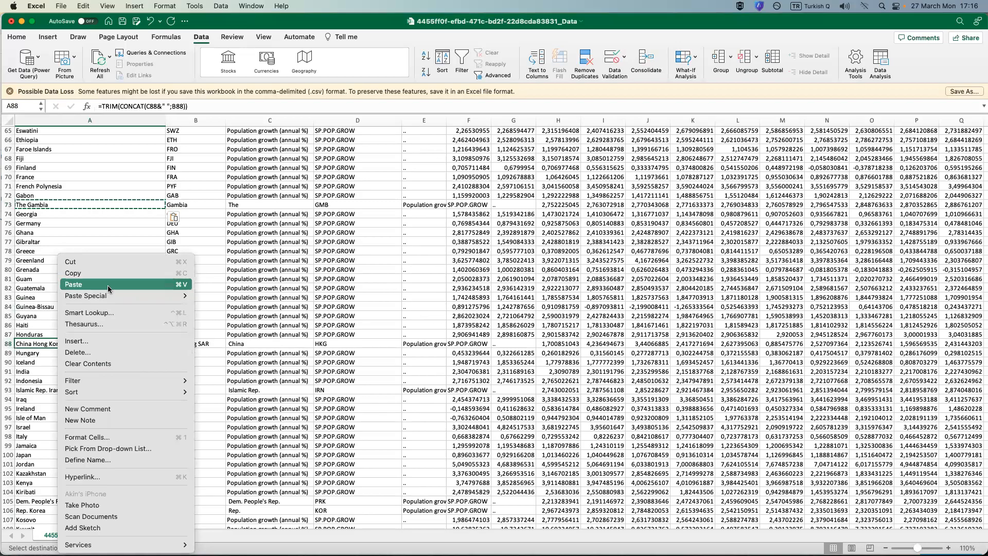
{"action": "left_click", "coordinate": [103, 269]}
{"action": "right_click", "coordinate": [60, 343]}
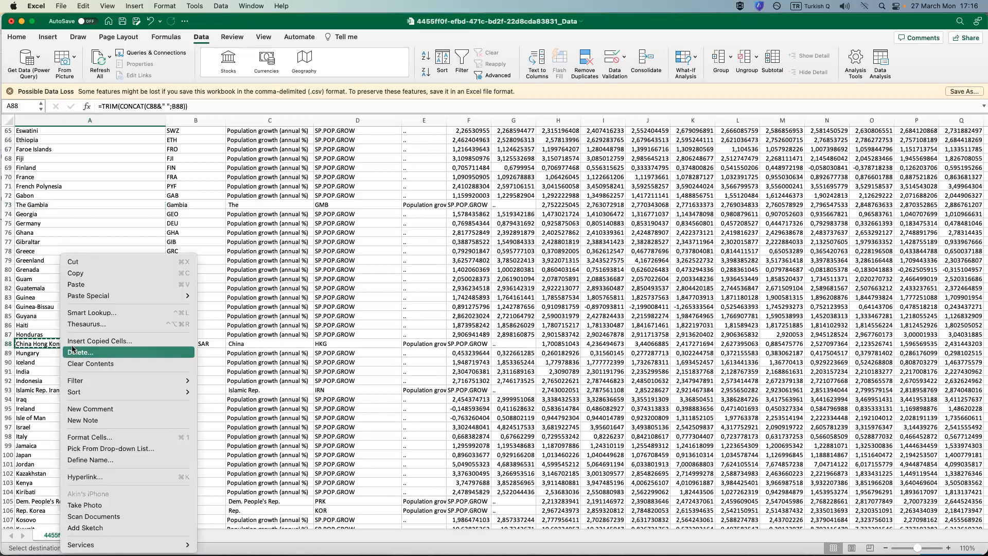
{"action": "mouse_move", "coordinate": [133, 296]}
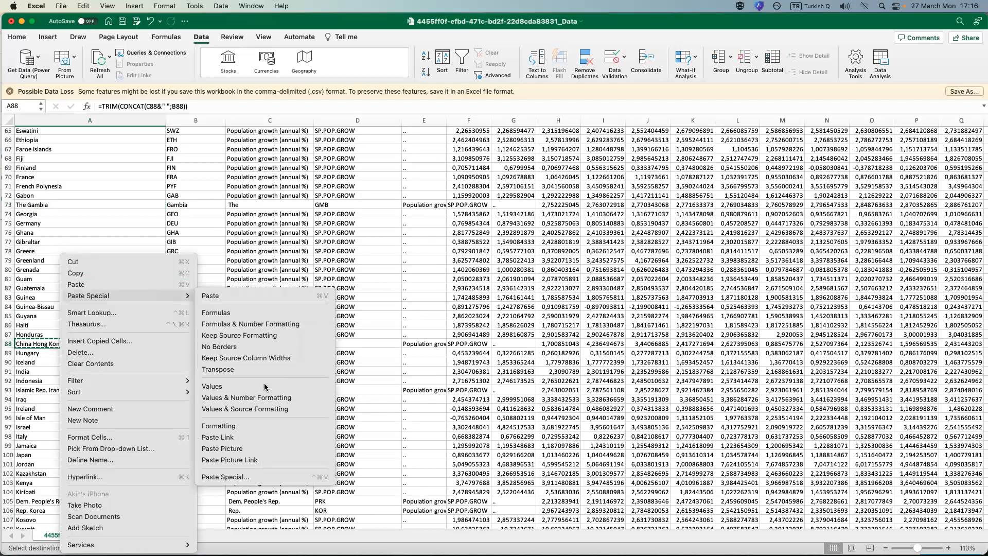
{"action": "left_click", "coordinate": [212, 386]}
{"action": "left_click", "coordinate": [67, 363]}
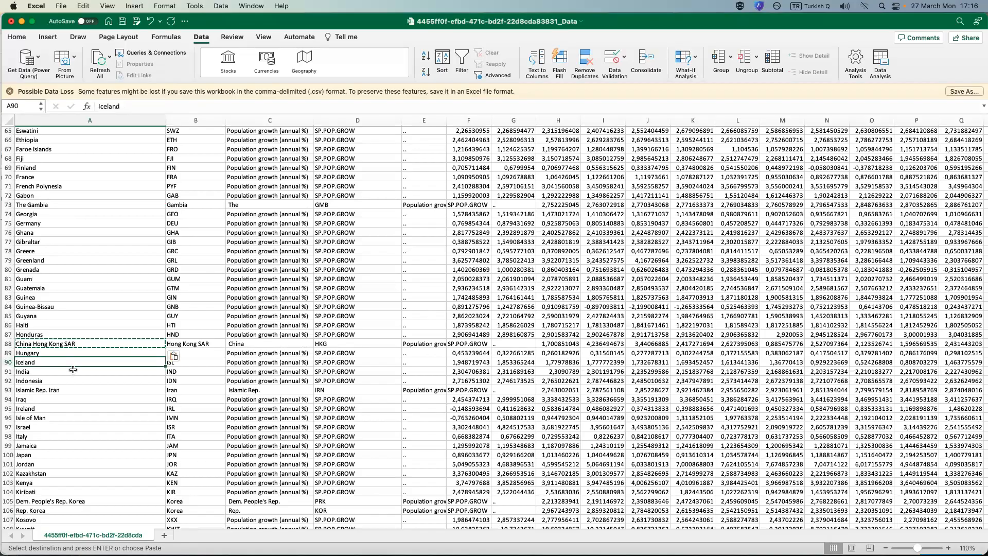
Delete the leftover Gambia name parts in B73:C73, shifting the rest of the row left.
{"action": "scroll", "coordinate": [72, 369], "scroll_direction": "down", "scroll_amount": 3}
{"action": "scroll", "coordinate": [170, 283], "scroll_direction": "down", "scroll_amount": 2}
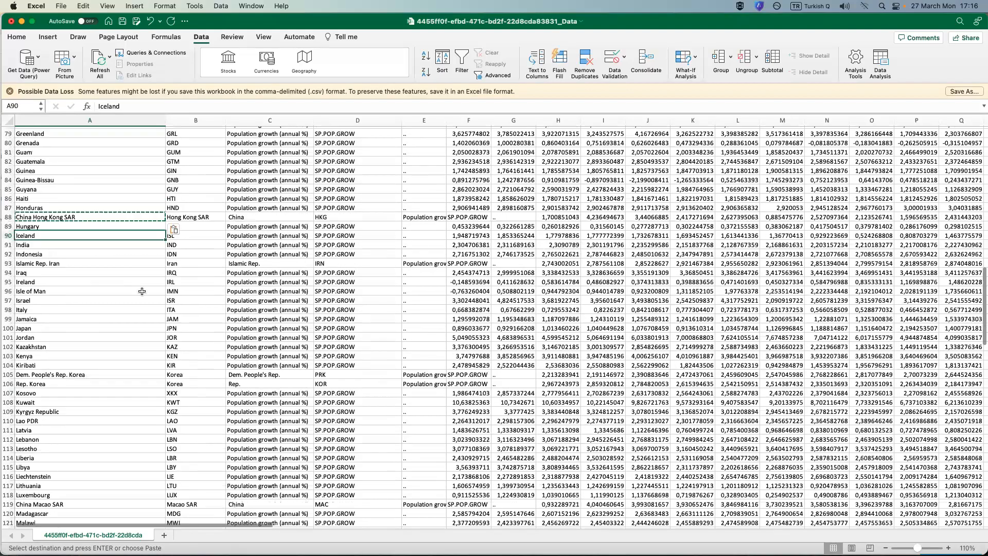
{"action": "scroll", "coordinate": [164, 289], "scroll_direction": "up", "scroll_amount": 5}
{"action": "scroll", "coordinate": [175, 252], "scroll_direction": "up", "scroll_amount": 3}
{"action": "left_click", "coordinate": [219, 263]}
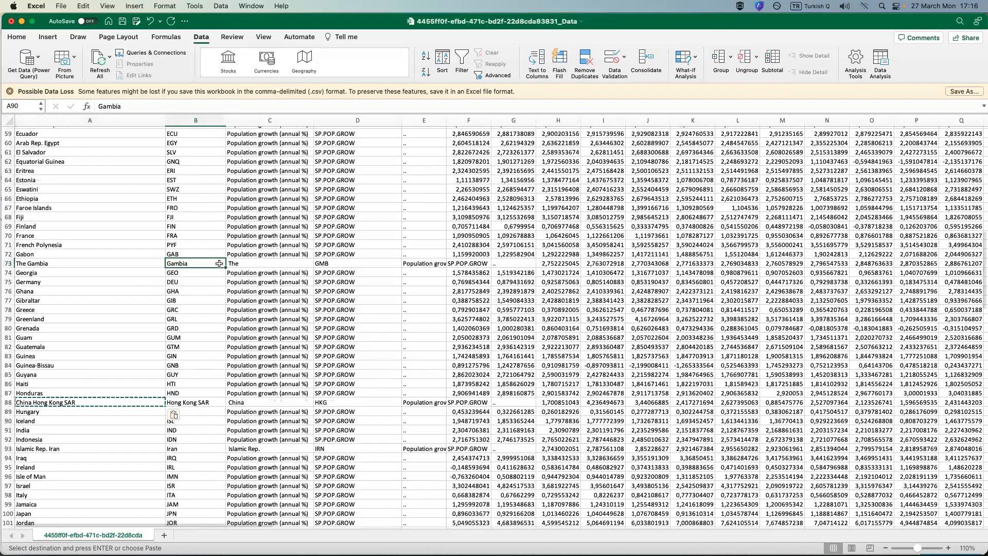
{"action": "left_click_drag", "start_coordinate": [268, 266], "coordinate": [213, 266]}
{"action": "right_click", "coordinate": [212, 267]}
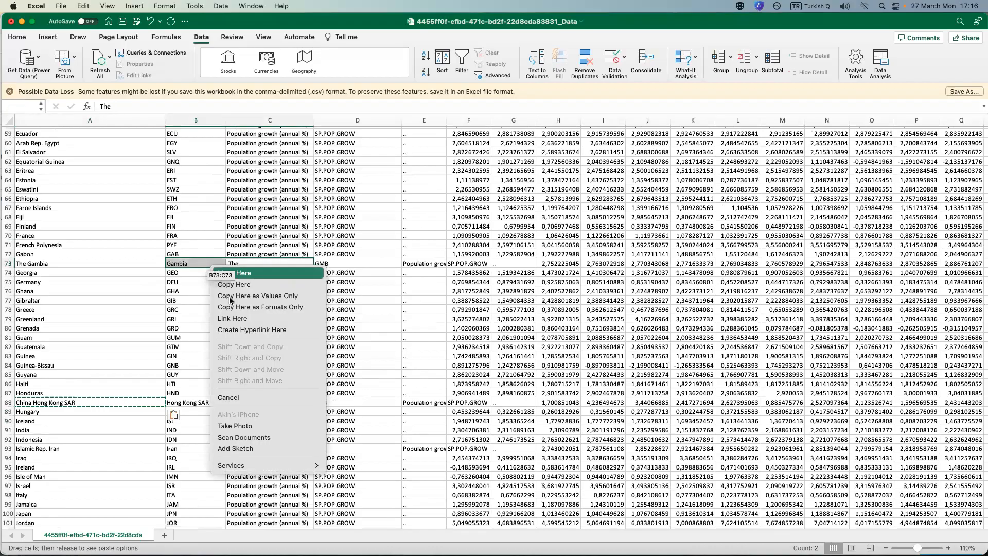
{"action": "left_click", "coordinate": [238, 272]}
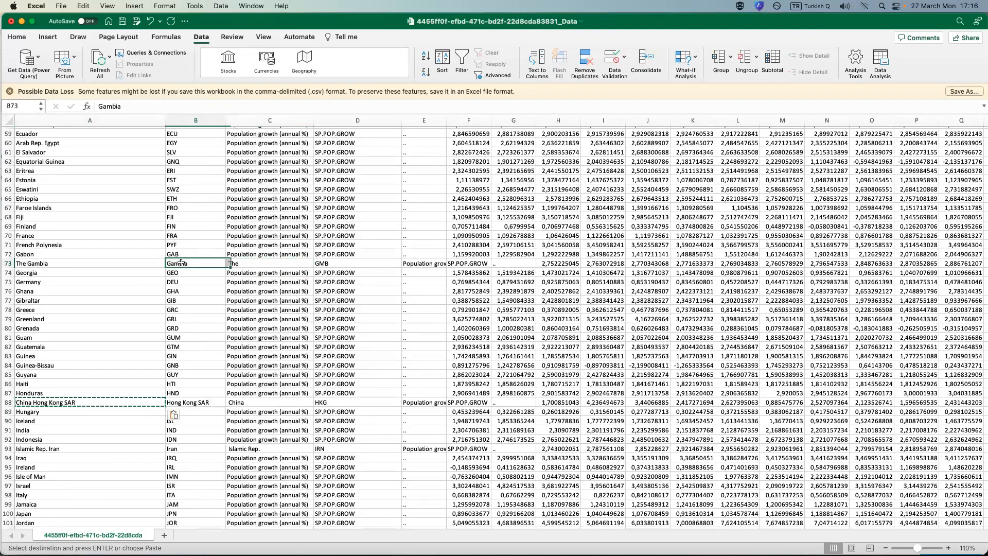
{"action": "right_click", "coordinate": [236, 264]}
{"action": "left_click", "coordinate": [261, 334]}
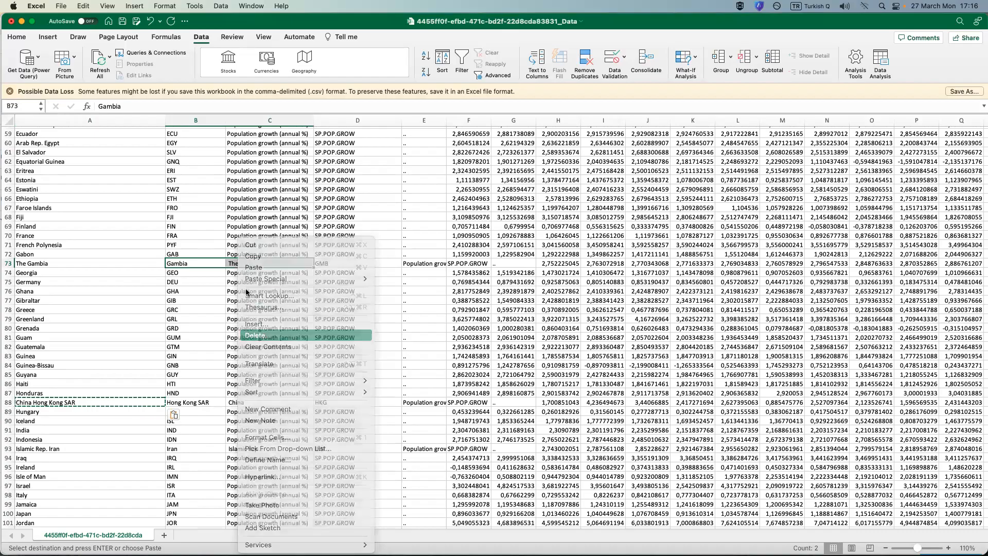
{"action": "left_click", "coordinate": [230, 260]}
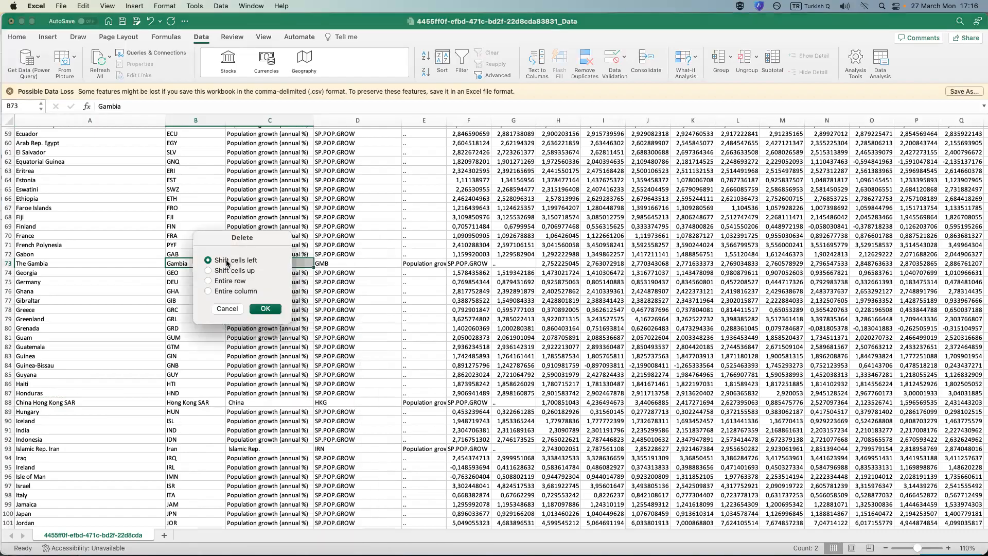
{"action": "left_click", "coordinate": [268, 311]}
Delete the leftover Hong Kong name parts in B88:C88, shifting the rest of the row left.
{"action": "scroll", "coordinate": [237, 314], "scroll_direction": "down", "scroll_amount": 5}
{"action": "left_click", "coordinate": [221, 314]}
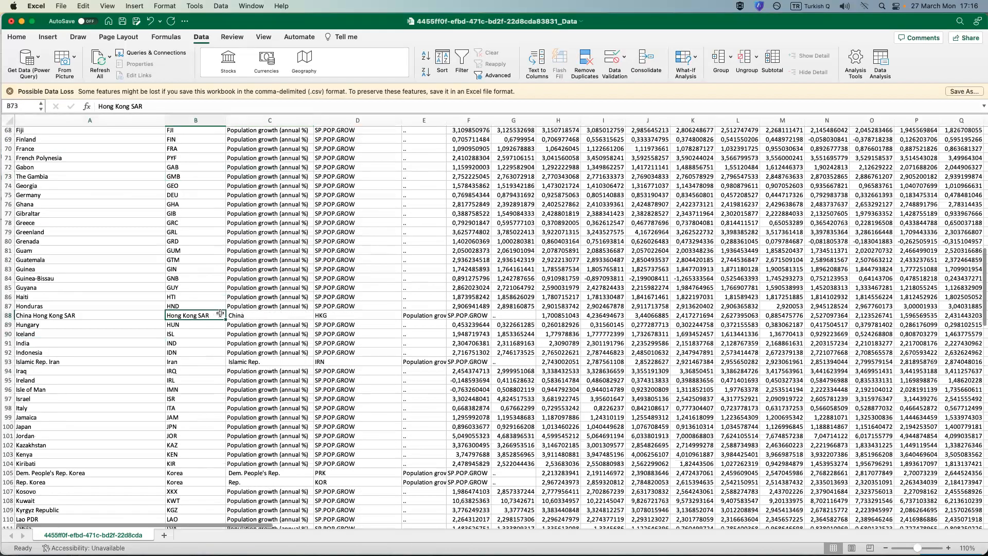
{"action": "right_click", "coordinate": [237, 315]}
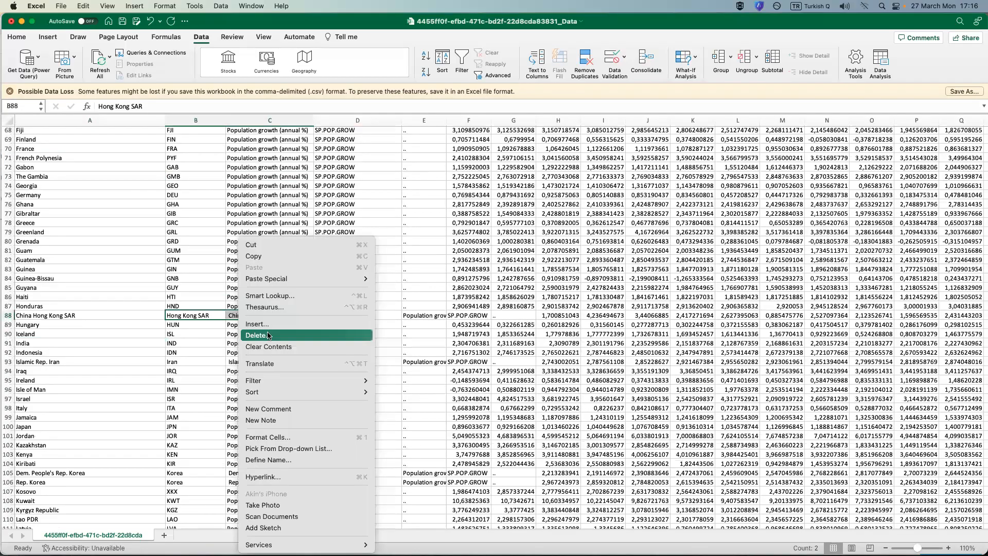
{"action": "left_click", "coordinate": [268, 335]}
{"action": "left_click", "coordinate": [259, 310]}
{"action": "left_click", "coordinate": [301, 358]}
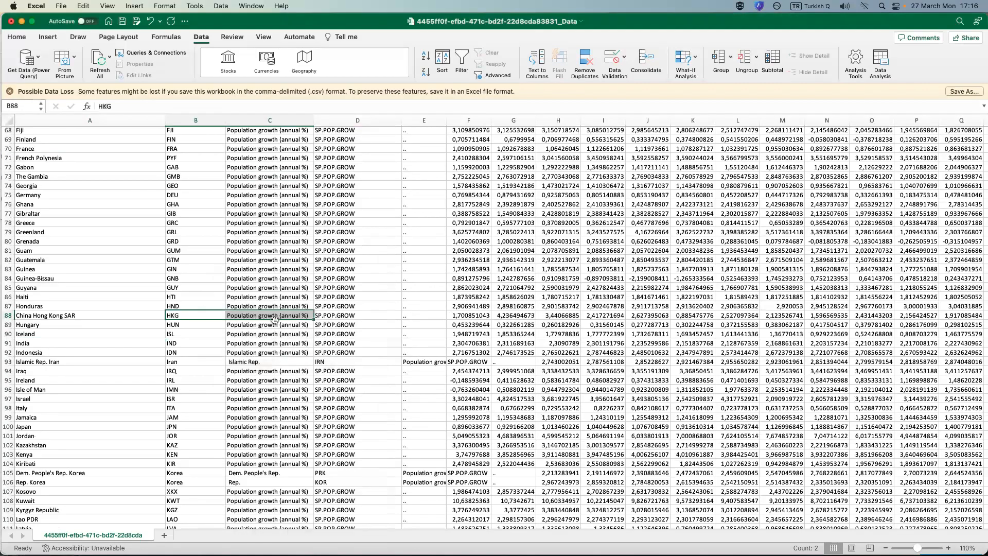
Try to delete the leftover Iran name parts in B93:C93 with cells shifted left, and undo the deletion.
{"action": "scroll", "coordinate": [237, 309], "scroll_direction": "down", "scroll_amount": 5}
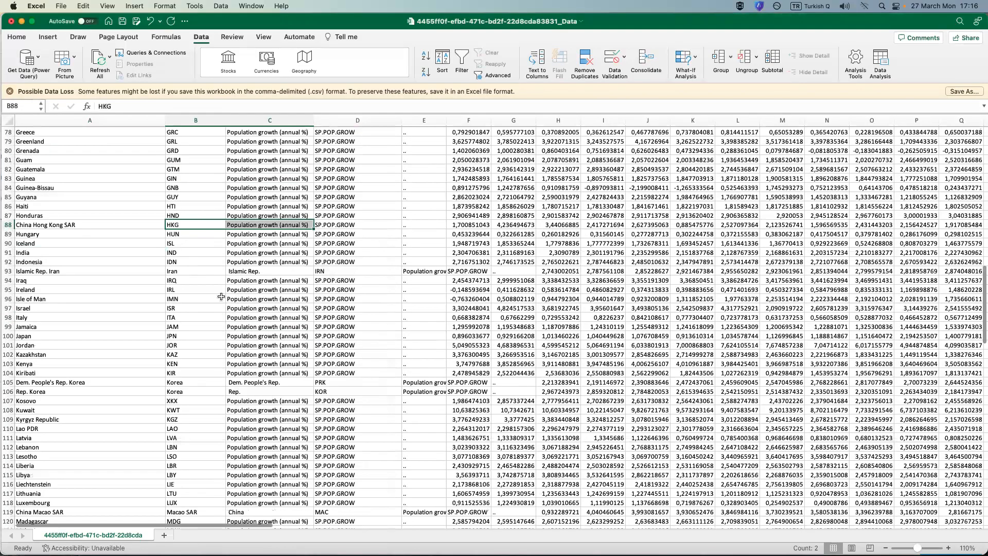
{"action": "left_click", "coordinate": [187, 271]}
{"action": "left_click_drag", "start_coordinate": [225, 271], "coordinate": [238, 269]}
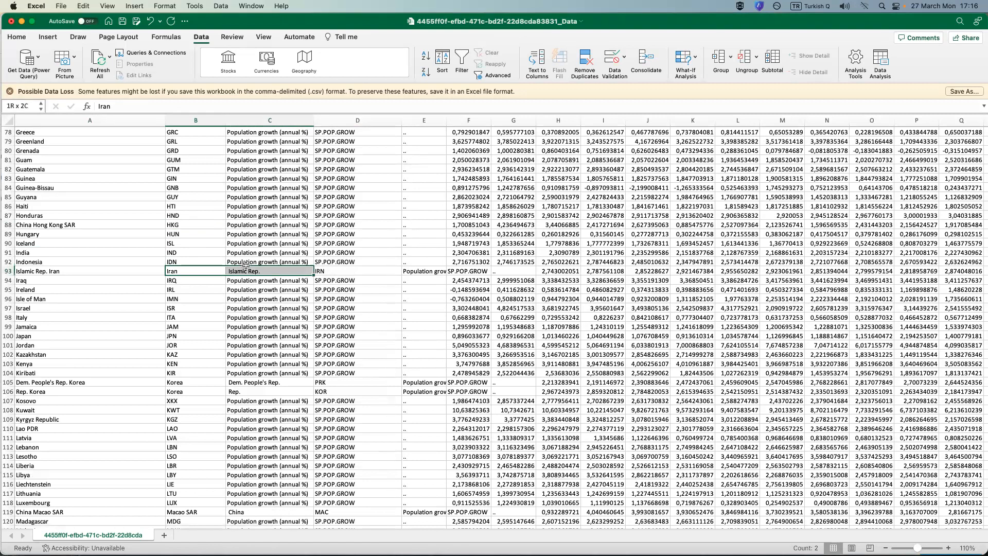
{"action": "right_click", "coordinate": [242, 269]}
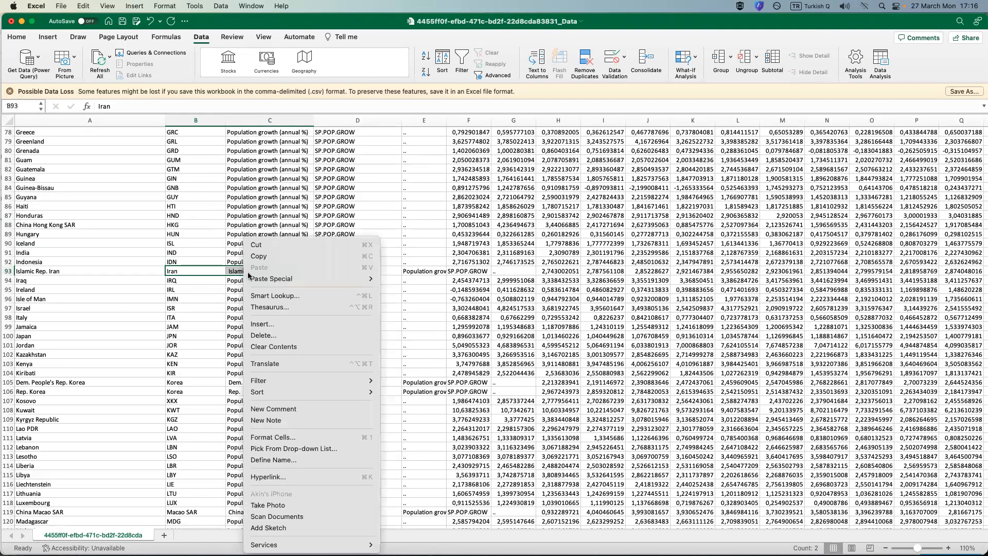
{"action": "left_click", "coordinate": [278, 336]}
{"action": "left_click", "coordinate": [269, 319]}
{"action": "left_click", "coordinate": [301, 366]}
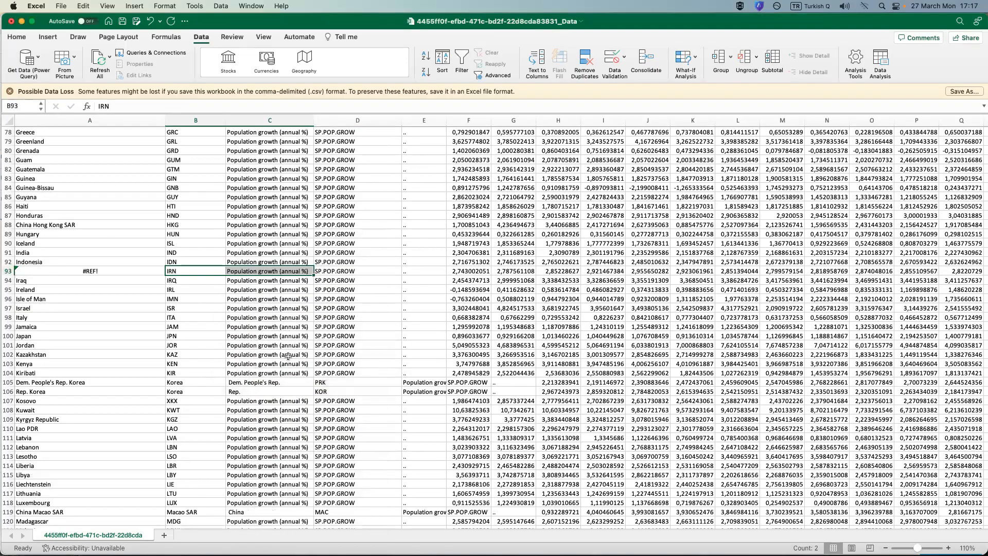
{"action": "key", "text": "super+z"}
Copy the joined Iran name in A93 and paste it over the same cell as a value.
{"action": "left_click", "coordinate": [87, 271]}
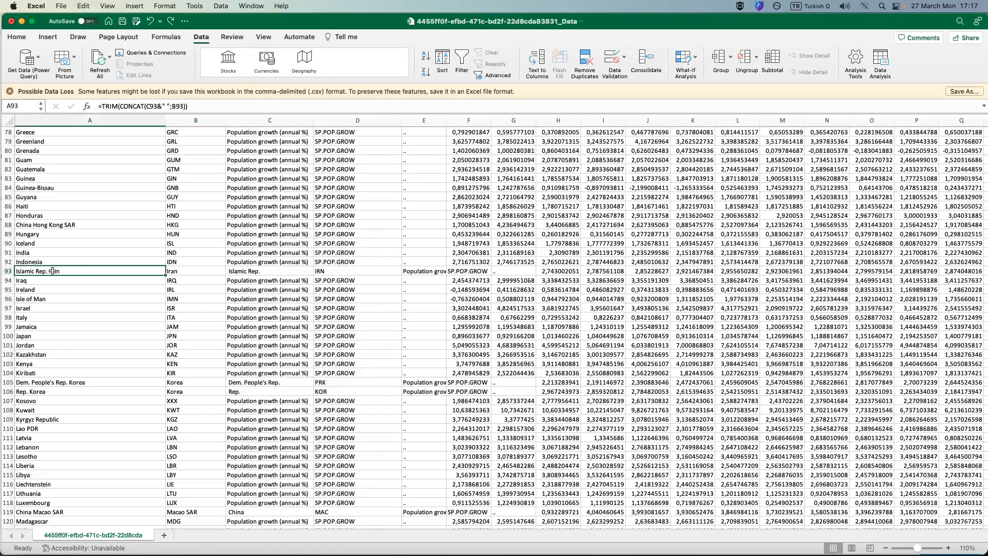
{"action": "right_click", "coordinate": [54, 272]}
{"action": "left_click", "coordinate": [87, 274]}
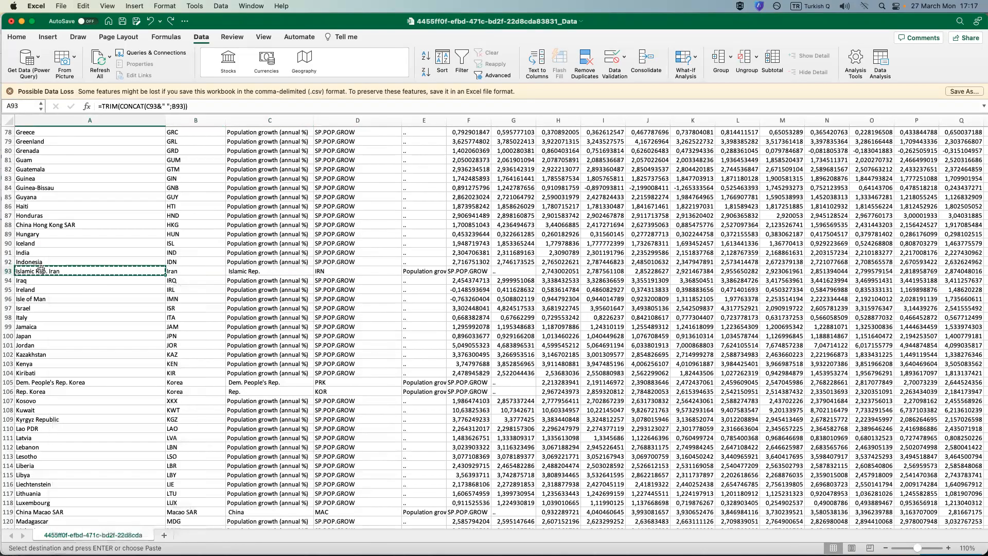
{"action": "right_click", "coordinate": [43, 272]}
{"action": "mouse_move", "coordinate": [135, 297]}
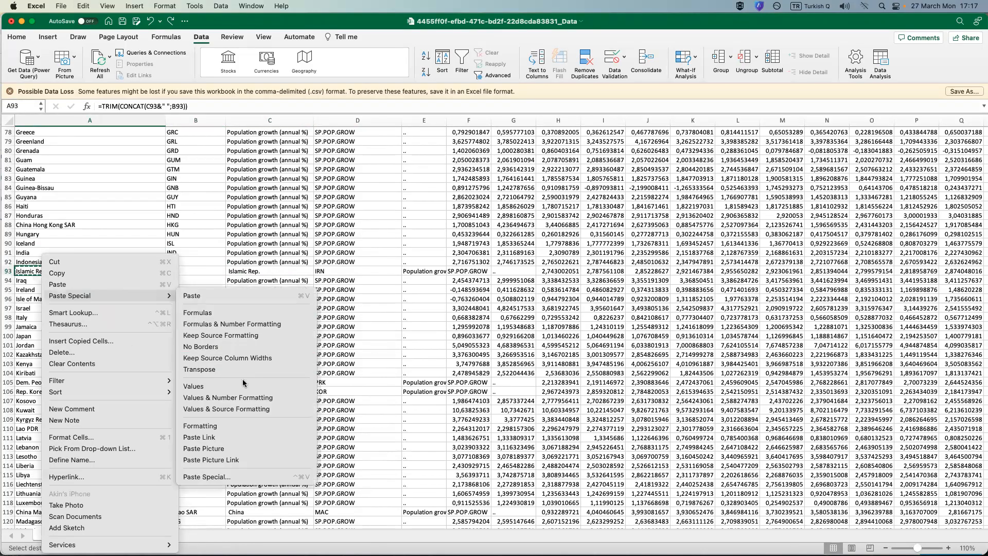
{"action": "left_click", "coordinate": [205, 390]}
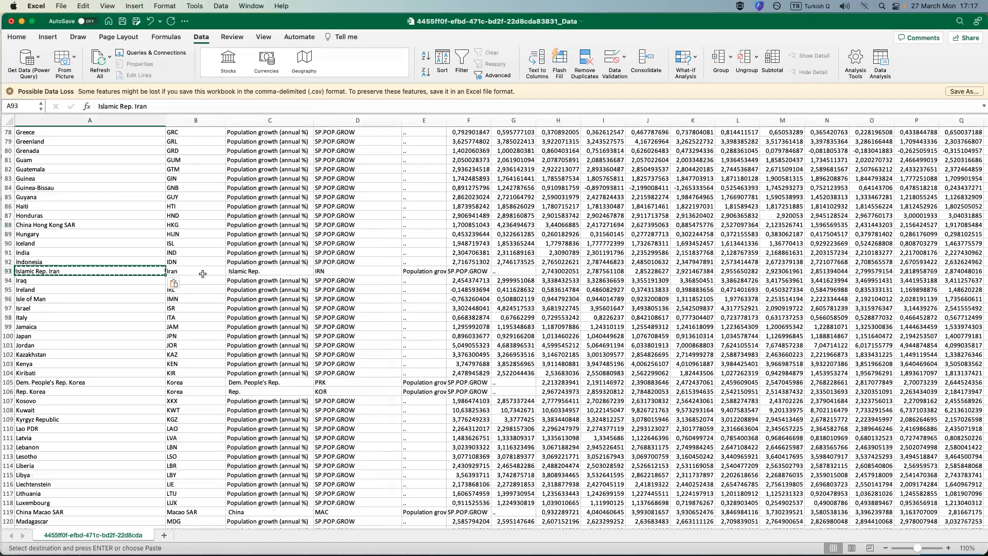
Delete the leftover Iran name parts in B93:C93, shifting the rest of the row left.
{"action": "left_click_drag", "start_coordinate": [203, 272], "coordinate": [254, 273]}
{"action": "right_click", "coordinate": [253, 273]}
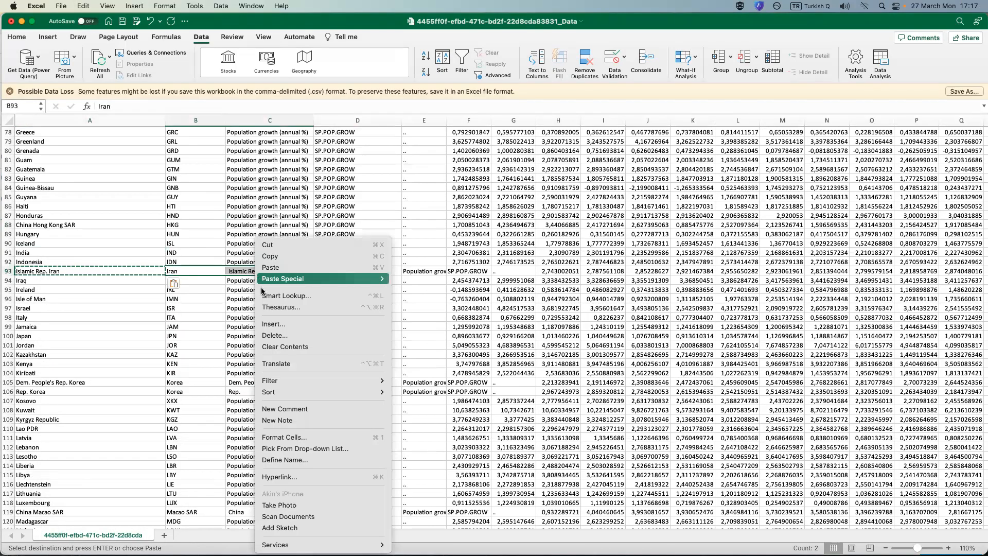
{"action": "left_click", "coordinate": [281, 338]}
{"action": "left_click", "coordinate": [263, 321]}
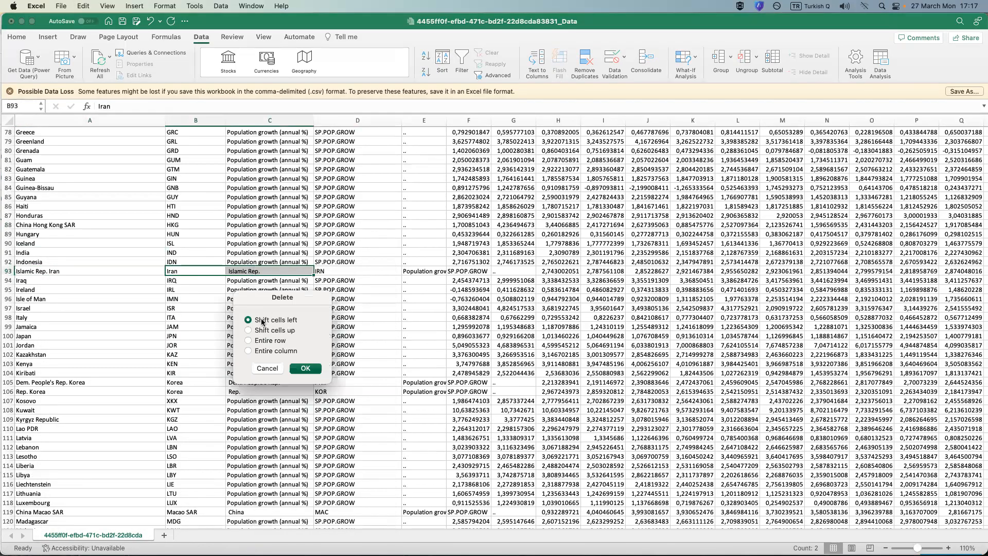
{"action": "left_click", "coordinate": [315, 368]}
{"action": "left_click", "coordinate": [156, 297]}
Copy the joined Dem. People's Rep. Korea name in A105 and paste it over the same cell as a value.
{"action": "scroll", "coordinate": [156, 292], "scroll_direction": "down", "scroll_amount": 1}
{"action": "scroll", "coordinate": [143, 295], "scroll_direction": "down", "scroll_amount": 3}
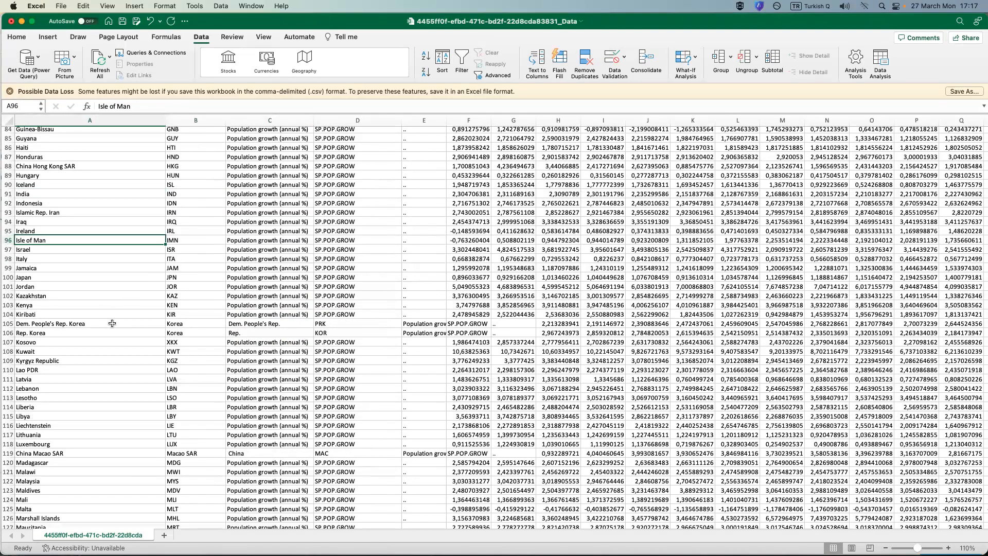
{"action": "left_click", "coordinate": [87, 322]}
{"action": "right_click", "coordinate": [83, 321]}
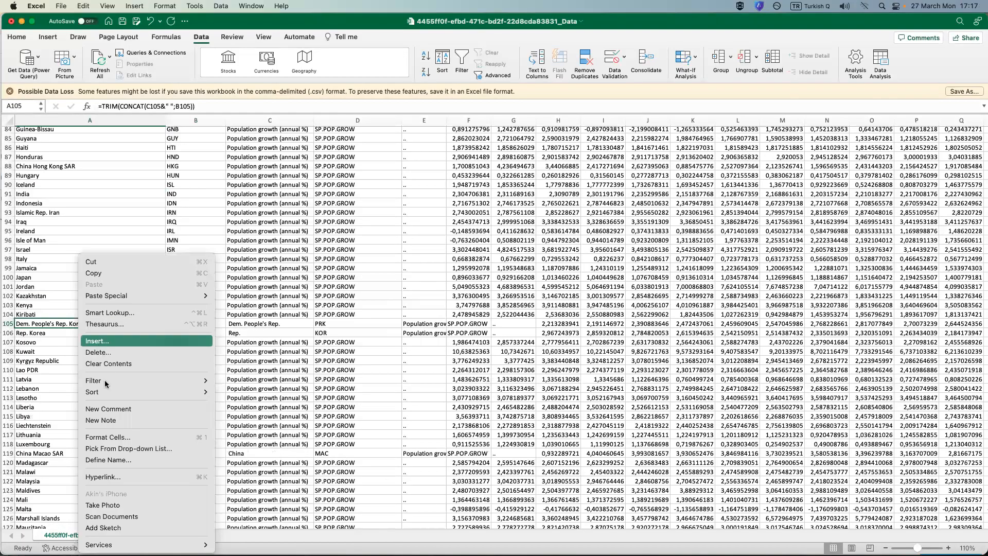
{"action": "key", "text": "super+c"}
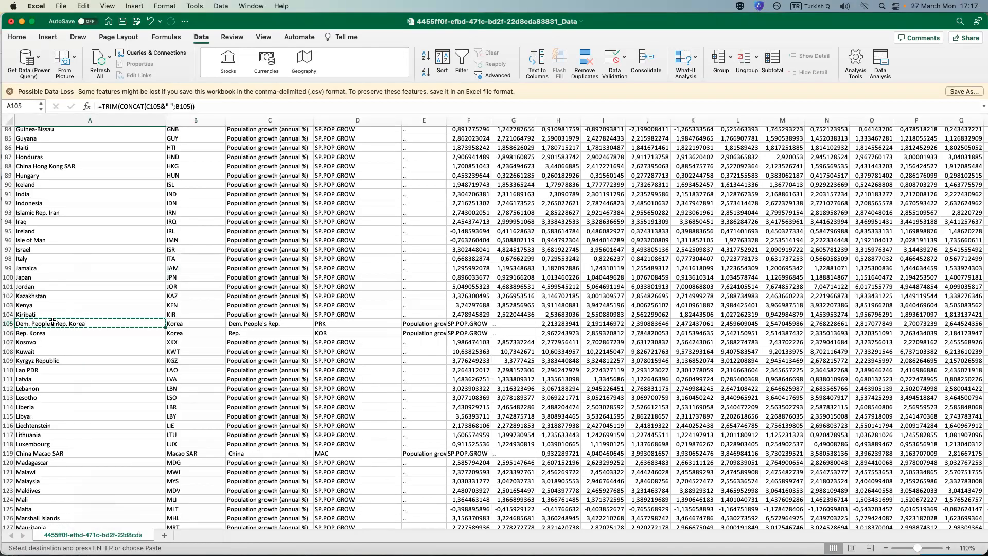
{"action": "right_click", "coordinate": [56, 323]}
{"action": "mouse_move", "coordinate": [138, 295]}
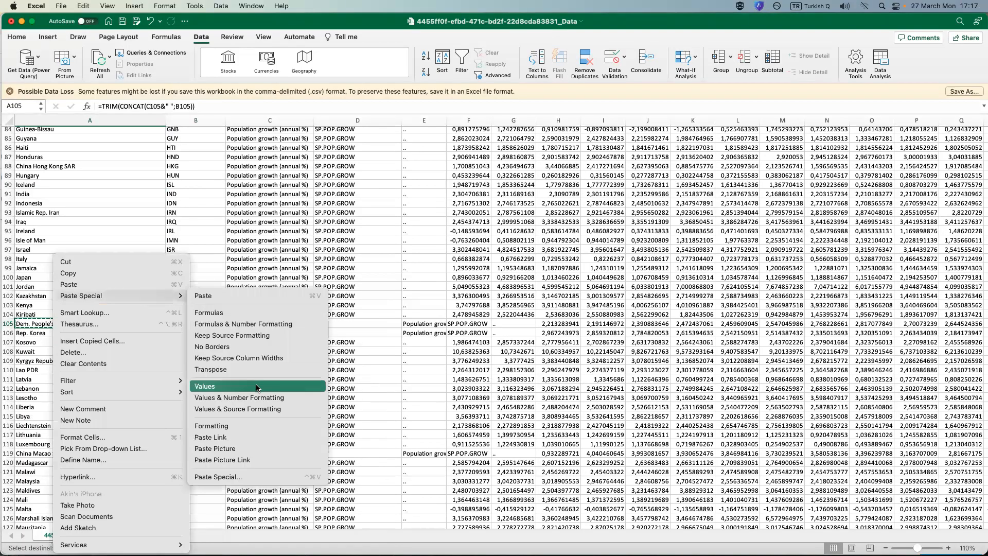
Delete the leftover Dem. People's Rep. Korea name parts in B105:C105, shifting the rest of the row left.
{"action": "left_click_drag", "start_coordinate": [207, 324], "coordinate": [276, 323]}
{"action": "right_click", "coordinate": [276, 323]}
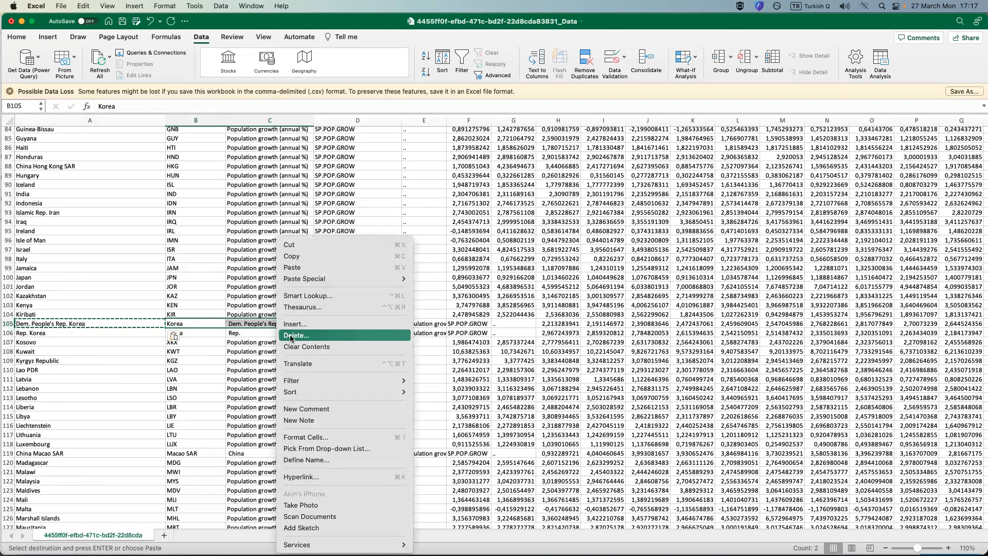
{"action": "left_click", "coordinate": [291, 336]}
{"action": "left_click", "coordinate": [297, 323]}
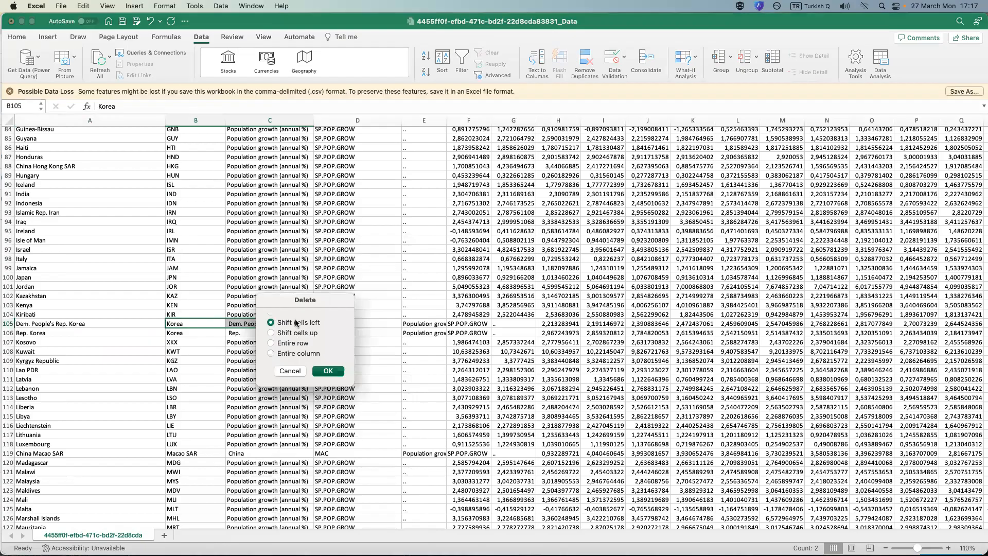
{"action": "left_click", "coordinate": [329, 370]}
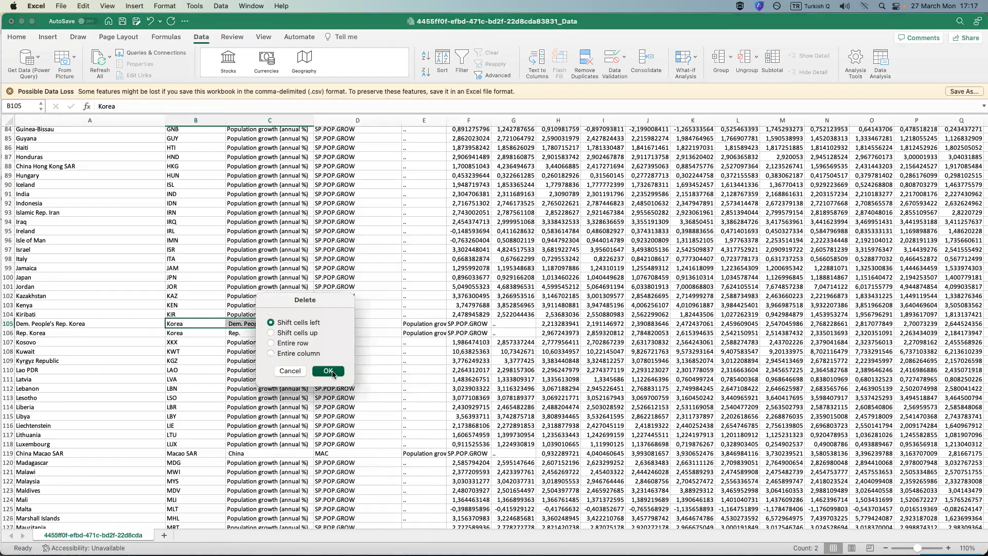
Copy the joined Rep. Korea name in A106 and paste it over the same cell as a value.
{"action": "left_click", "coordinate": [84, 331]}
{"action": "right_click", "coordinate": [84, 331]}
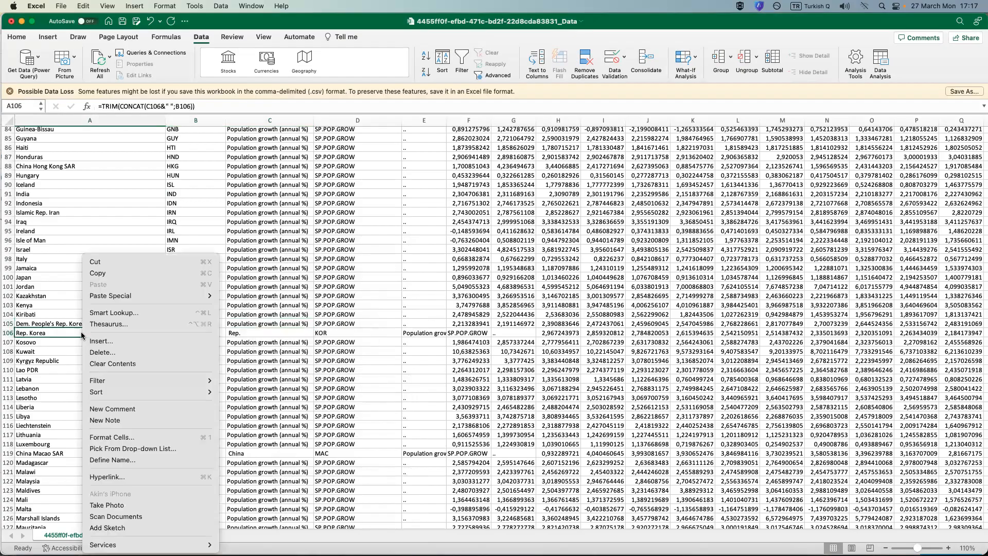
{"action": "left_click", "coordinate": [122, 272]}
{"action": "right_click", "coordinate": [52, 335]}
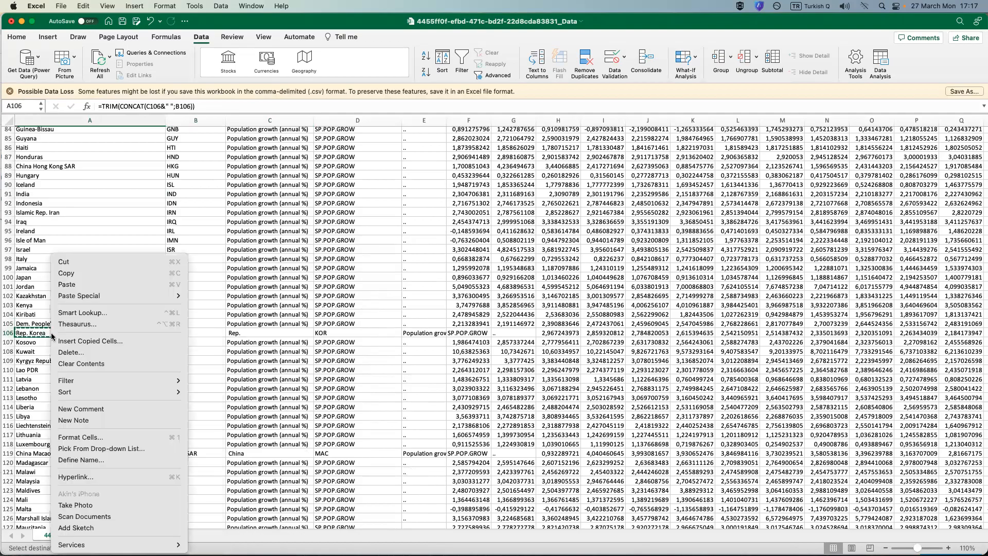
{"action": "mouse_move", "coordinate": [153, 294]}
{"action": "left_click", "coordinate": [252, 391]}
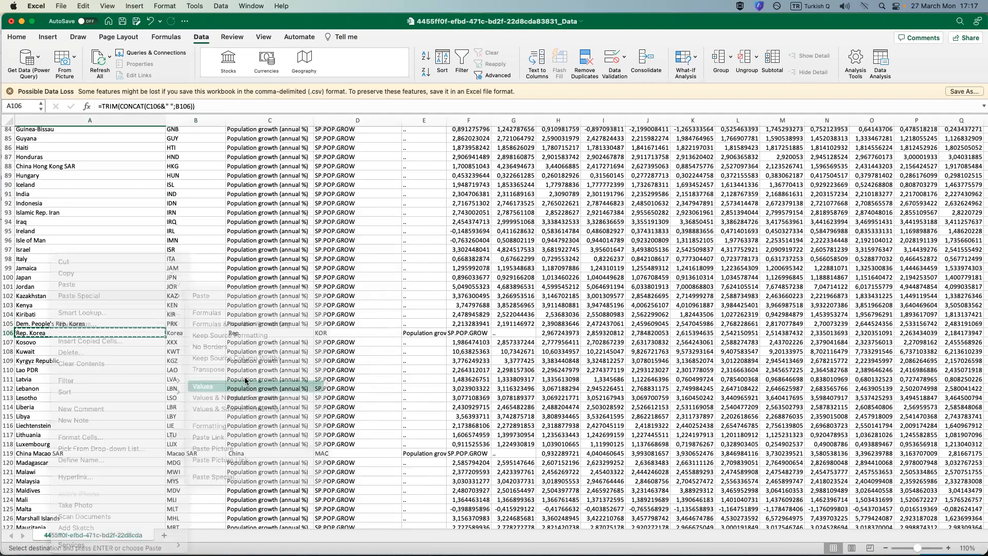
Delete the leftover Rep. Korea name parts in B106:C106, shifting the rest of the row left.
{"action": "left_click_drag", "start_coordinate": [195, 333], "coordinate": [242, 332]}
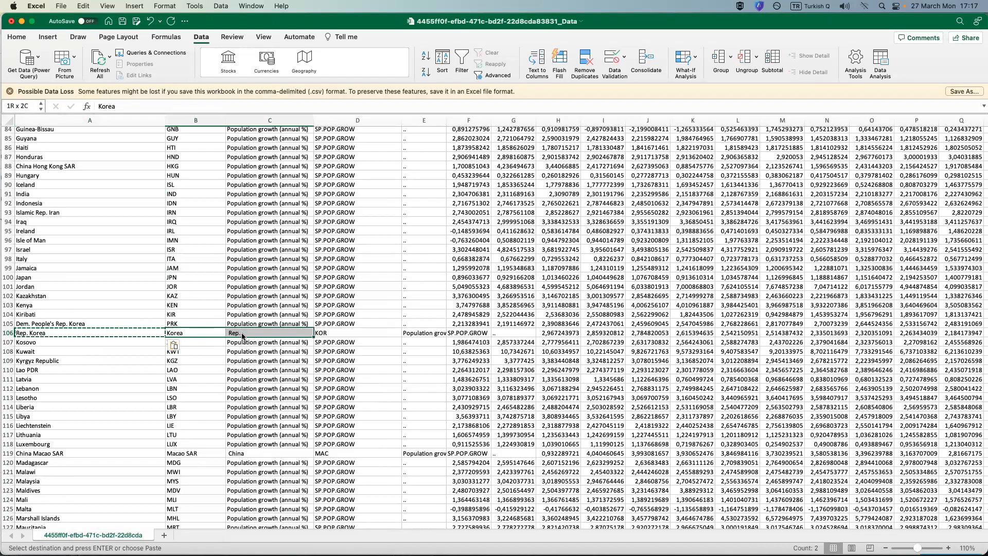
{"action": "right_click", "coordinate": [242, 336]}
{"action": "left_click", "coordinate": [263, 335]}
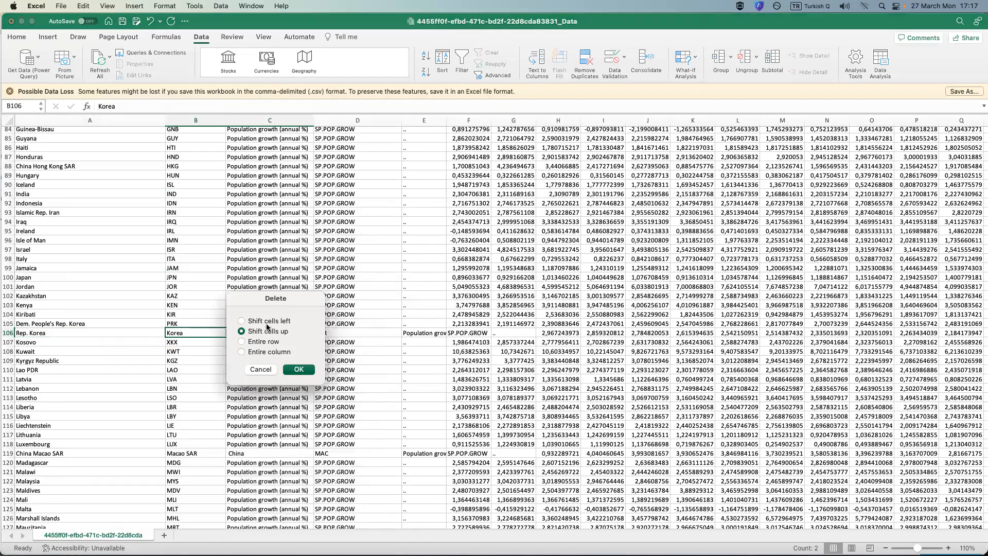
{"action": "left_click", "coordinate": [299, 370]}
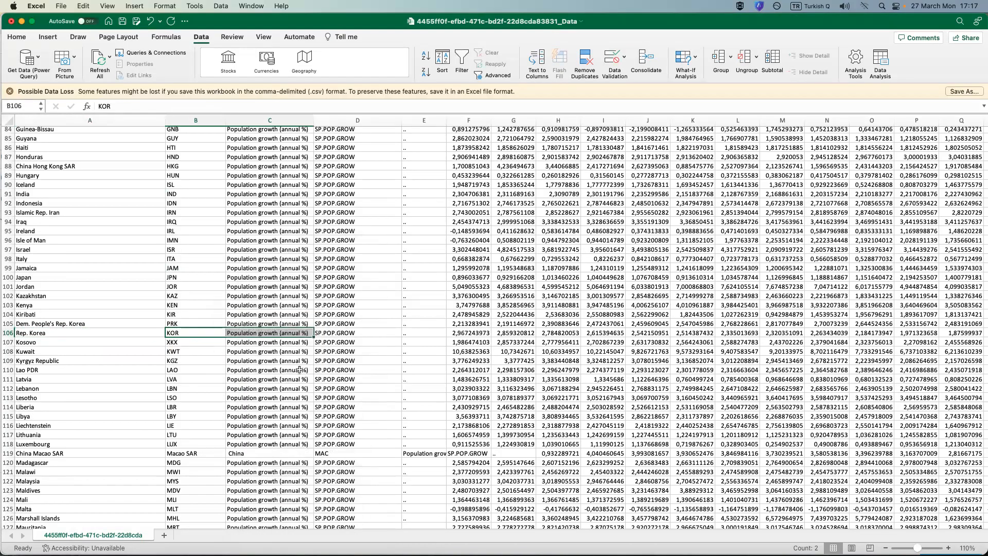
{"action": "left_click", "coordinate": [190, 351]}
Copy the joined China Macao SAR name in A119 and paste it over the same cell as a value.
{"action": "scroll", "coordinate": [195, 355], "scroll_direction": "down", "scroll_amount": 5}
{"action": "scroll", "coordinate": [196, 357], "scroll_direction": "down", "scroll_amount": 3}
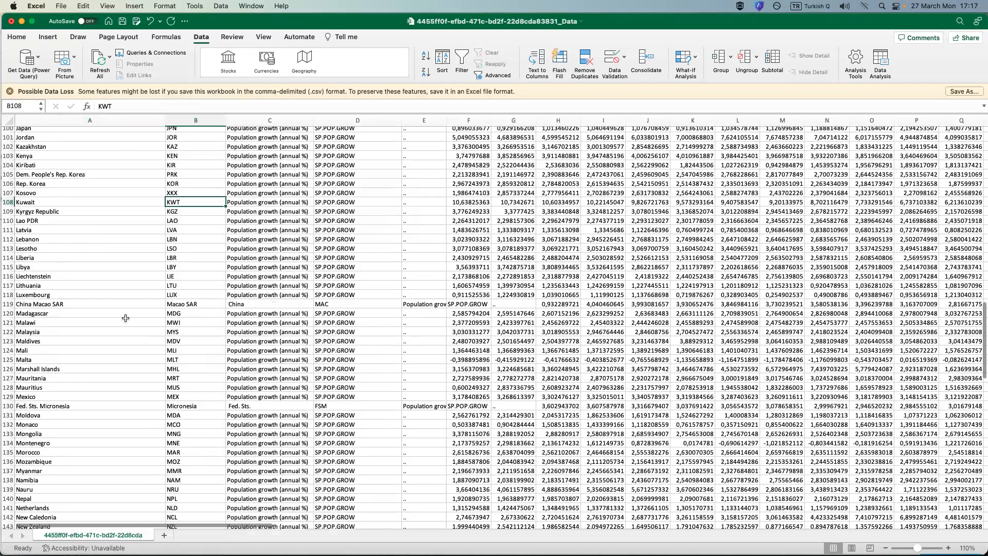
{"action": "left_click", "coordinate": [92, 304]}
{"action": "right_click", "coordinate": [76, 307]}
{"action": "left_click", "coordinate": [120, 273]}
{"action": "right_click", "coordinate": [72, 304]}
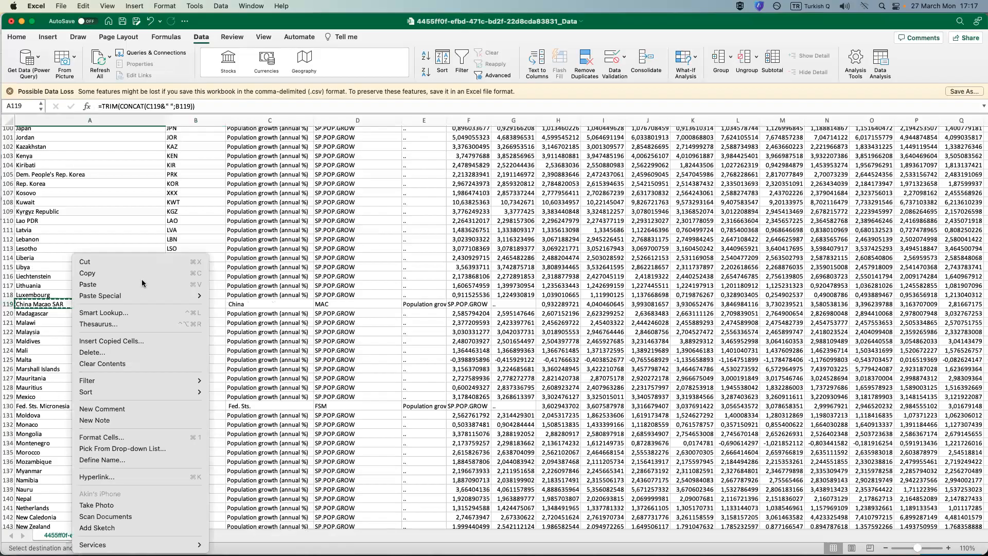
{"action": "mouse_move", "coordinate": [145, 295]}
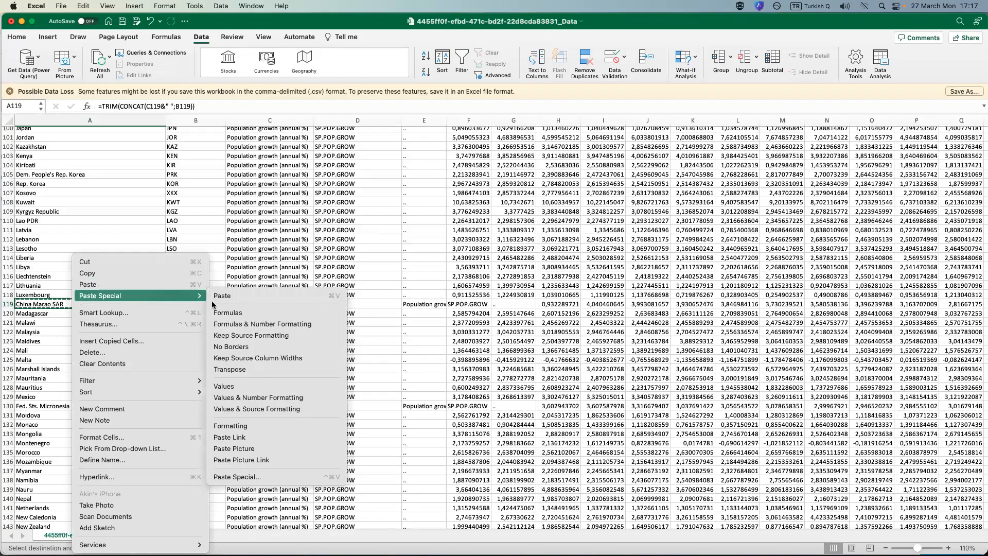
{"action": "left_click", "coordinate": [283, 387]}
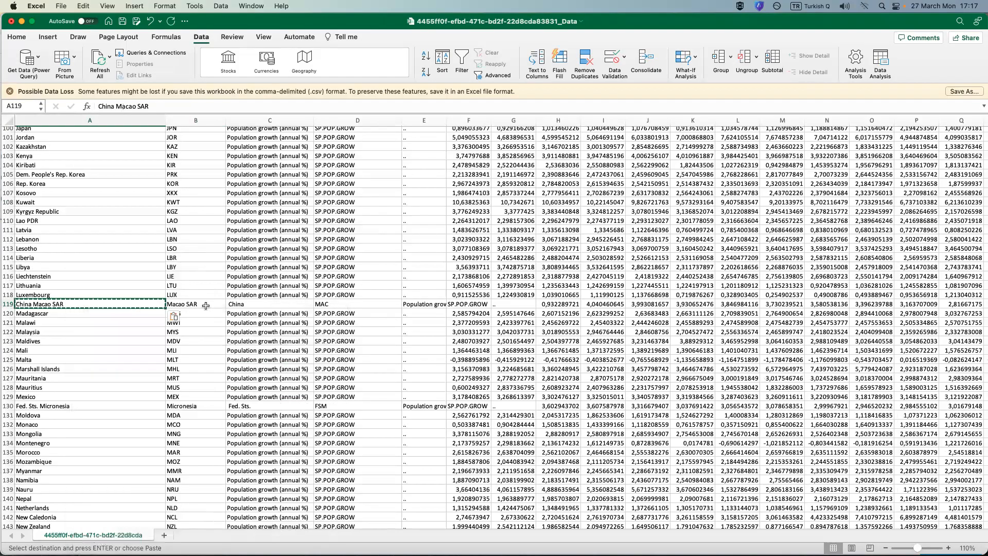
Delete the leftover China Macao SAR name parts in B119:C119, shifting the rest of the row left.
{"action": "left_click_drag", "start_coordinate": [245, 306], "coordinate": [255, 306]}
{"action": "right_click", "coordinate": [255, 308]}
{"action": "left_click", "coordinate": [285, 335]}
{"action": "left_click", "coordinate": [277, 322]}
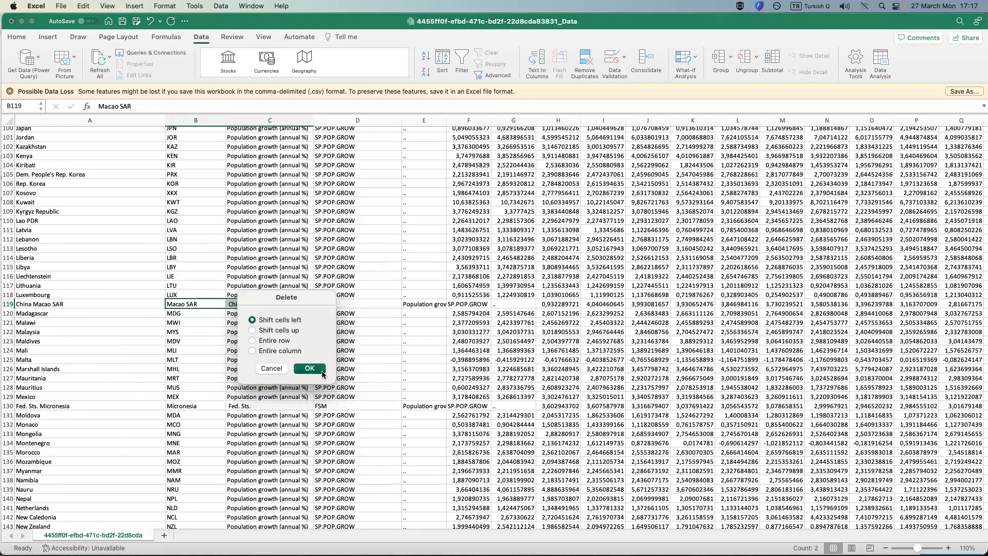
{"action": "left_click", "coordinate": [309, 368]}
Copy the joined Fed. Sts. Micronesia name in A130 and paste it over the same cell as a value.
{"action": "scroll", "coordinate": [173, 362], "scroll_direction": "down", "scroll_amount": 5}
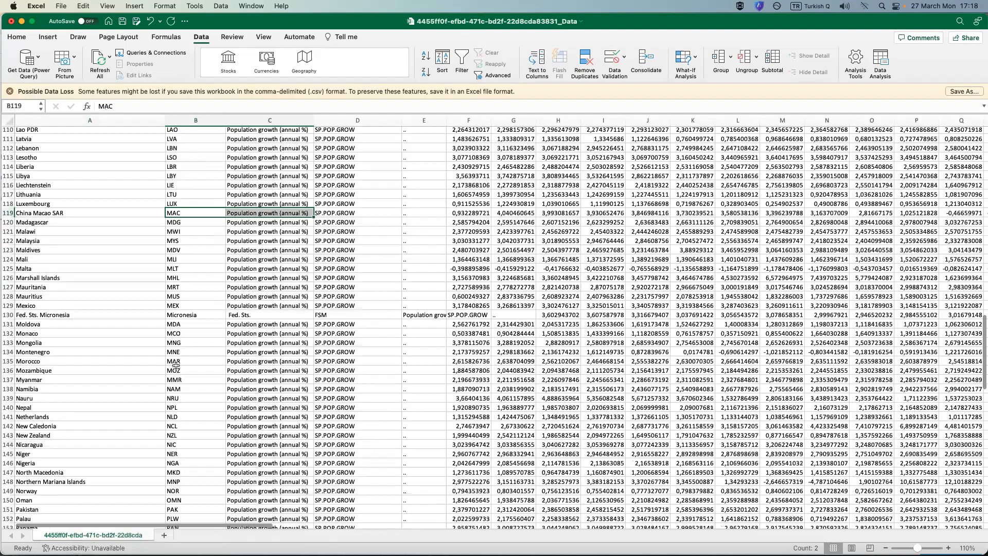
{"action": "scroll", "coordinate": [94, 253], "scroll_direction": "down", "scroll_amount": 3}
{"action": "left_click", "coordinate": [93, 252]}
{"action": "right_click", "coordinate": [94, 252]}
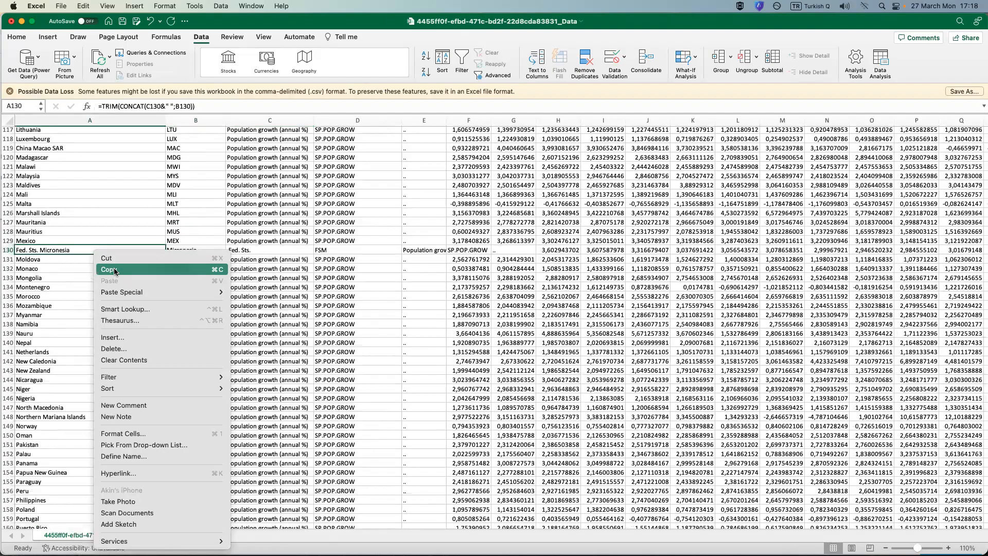
{"action": "left_click", "coordinate": [115, 271]}
{"action": "right_click", "coordinate": [61, 251]}
{"action": "mouse_move", "coordinate": [111, 289]}
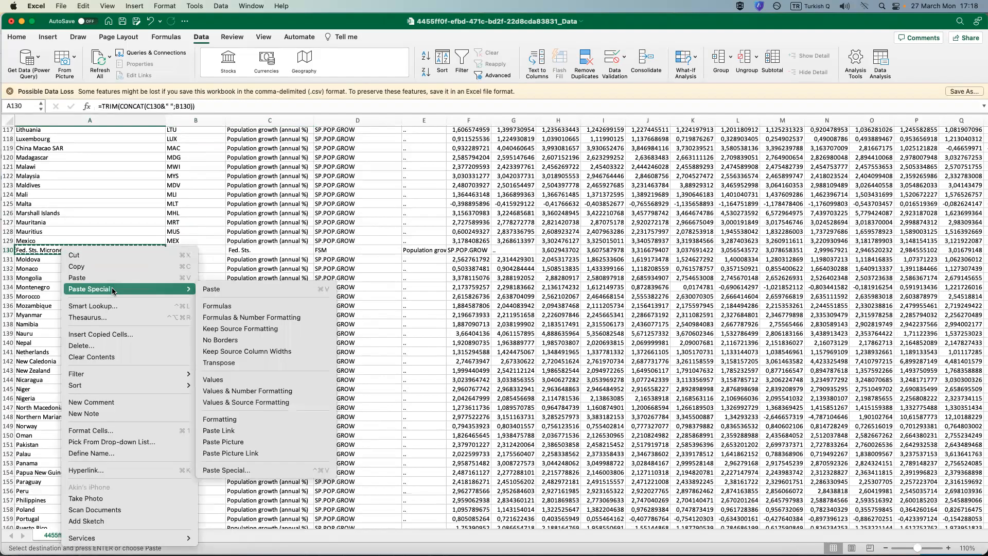
{"action": "left_click", "coordinate": [265, 381]}
Delete the leftover Fed. Sts. Micronesia name parts in B130:C130, shifting the rest of the row left.
{"action": "left_click_drag", "start_coordinate": [191, 251], "coordinate": [270, 251]}
{"action": "right_click", "coordinate": [272, 252]}
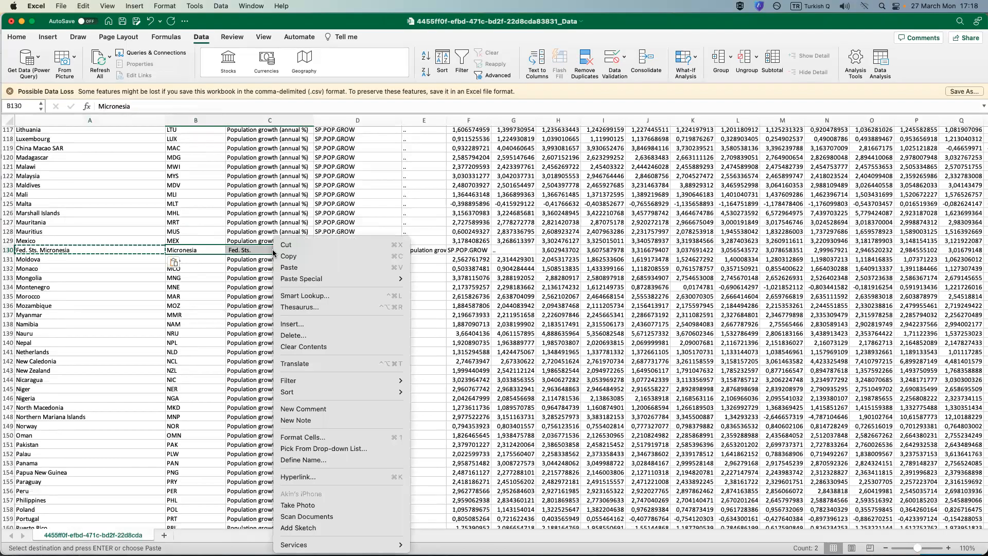
{"action": "left_click", "coordinate": [310, 335]}
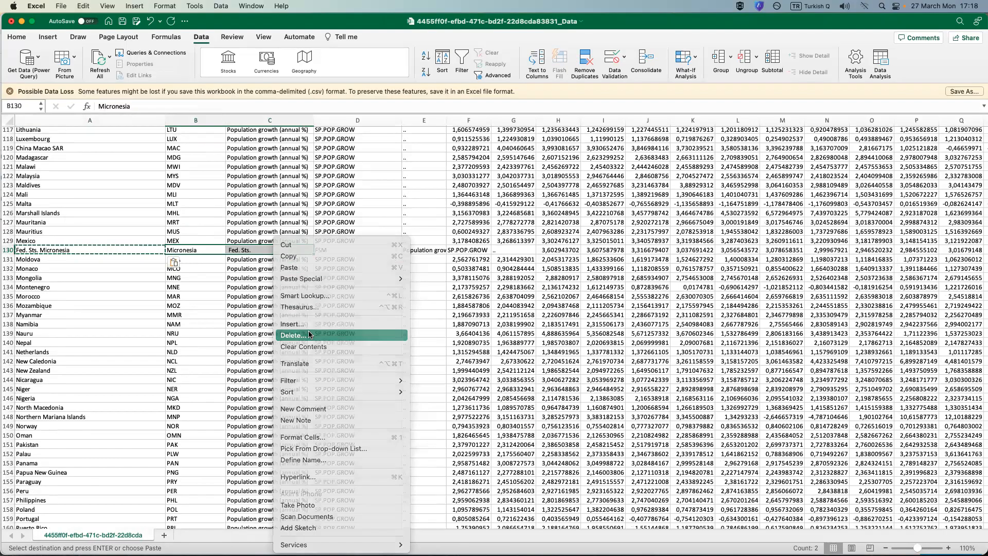
{"action": "left_click", "coordinate": [293, 316]}
{"action": "left_click", "coordinate": [332, 363]}
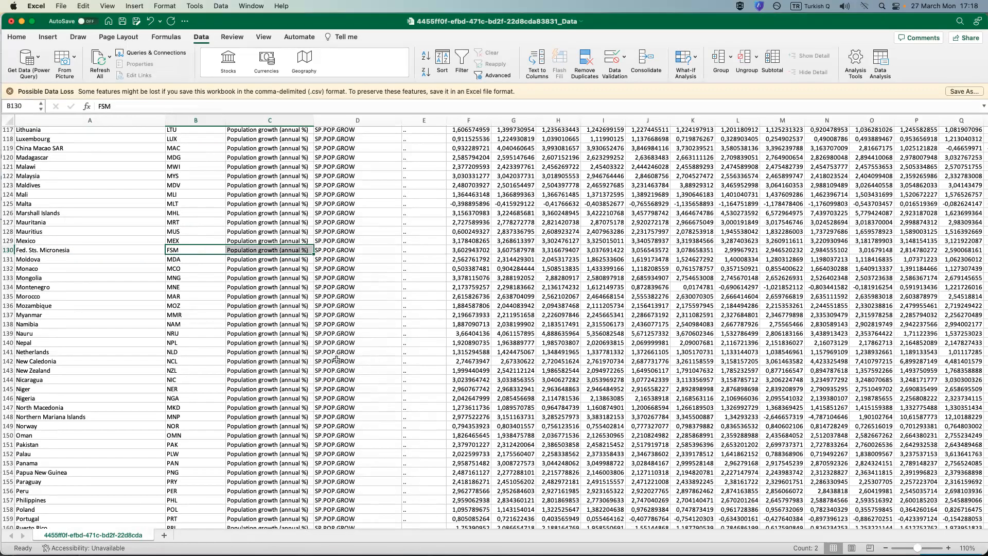
Copy the joined RB Venezuela name in A212 and paste it over the same cell as a value.
{"action": "scroll", "coordinate": [167, 303], "scroll_direction": "down", "scroll_amount": 3}
{"action": "scroll", "coordinate": [168, 303], "scroll_direction": "down", "scroll_amount": 5}
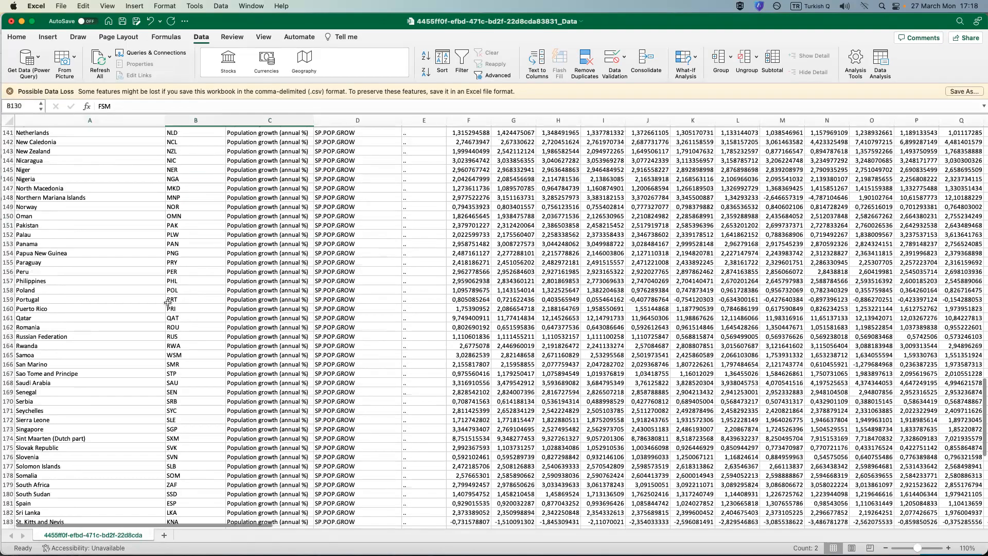
{"action": "scroll", "coordinate": [168, 302], "scroll_direction": "up", "scroll_amount": 9}
{"action": "scroll", "coordinate": [330, 268], "scroll_direction": "up", "scroll_amount": 5}
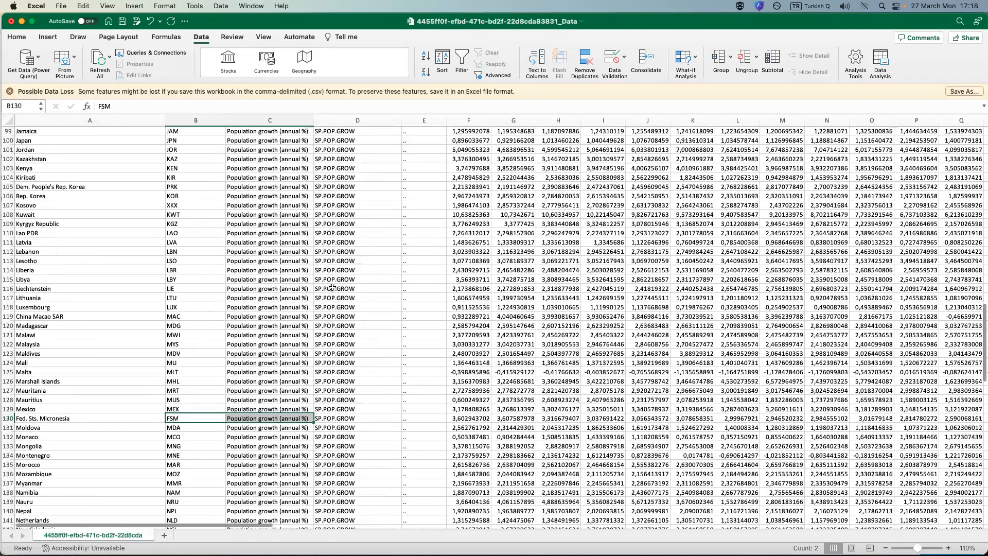
{"action": "left_click", "coordinate": [332, 270]}
{"action": "scroll", "coordinate": [332, 286], "scroll_direction": "down", "scroll_amount": 9}
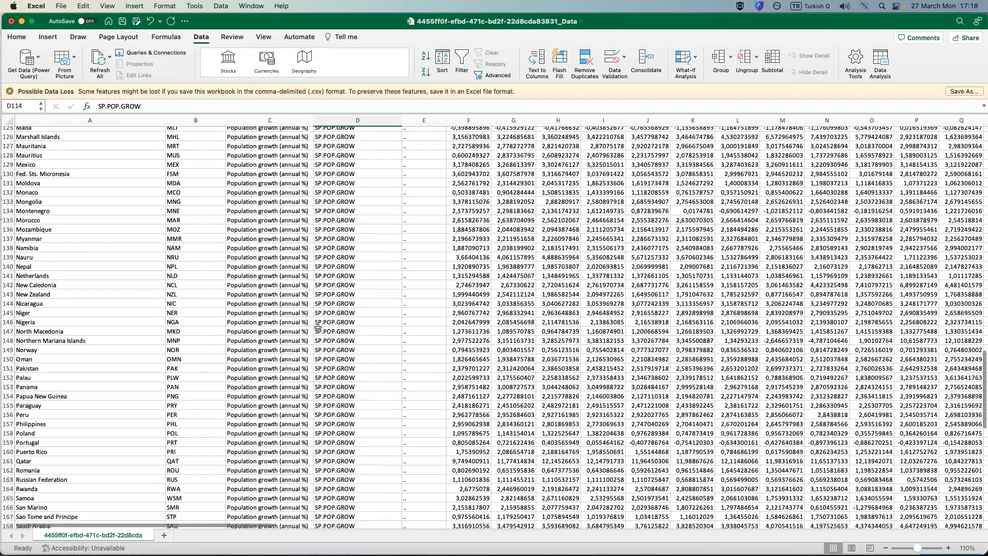
{"action": "scroll", "coordinate": [318, 328], "scroll_direction": "down", "scroll_amount": 18}
{"action": "scroll", "coordinate": [54, 311], "scroll_direction": "down", "scroll_amount": 5}
{"action": "right_click", "coordinate": [54, 311]}
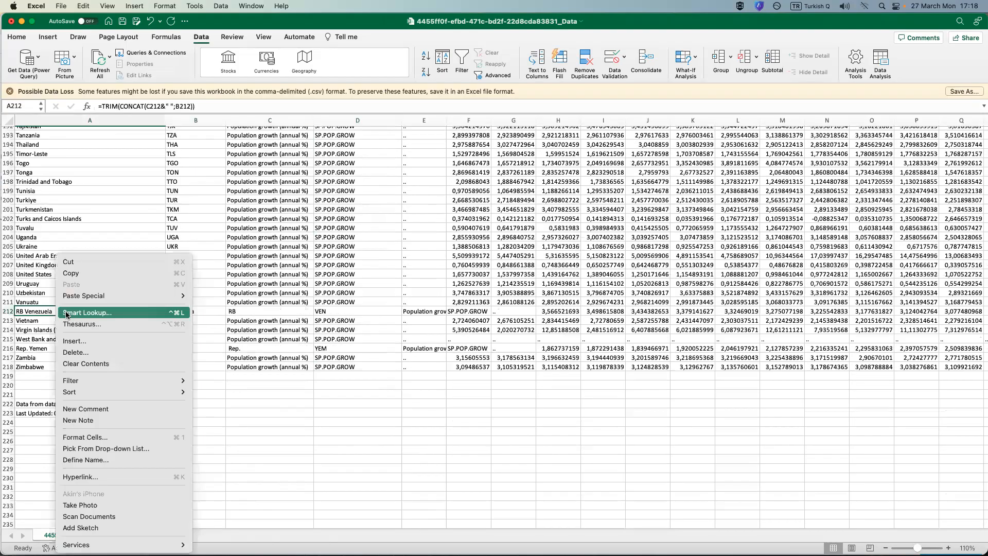
{"action": "left_click", "coordinate": [141, 273]}
{"action": "right_click", "coordinate": [47, 307]}
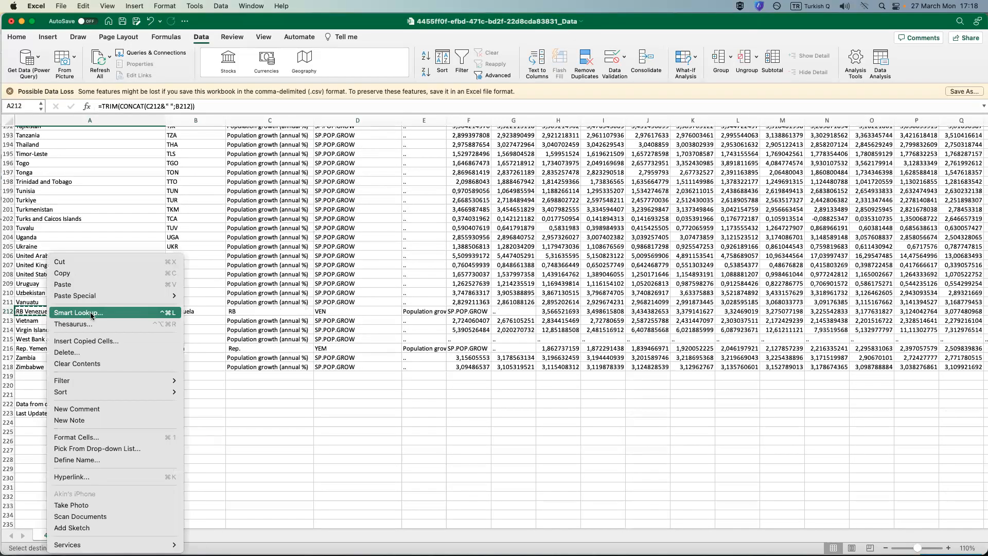
{"action": "mouse_move", "coordinate": [165, 295]}
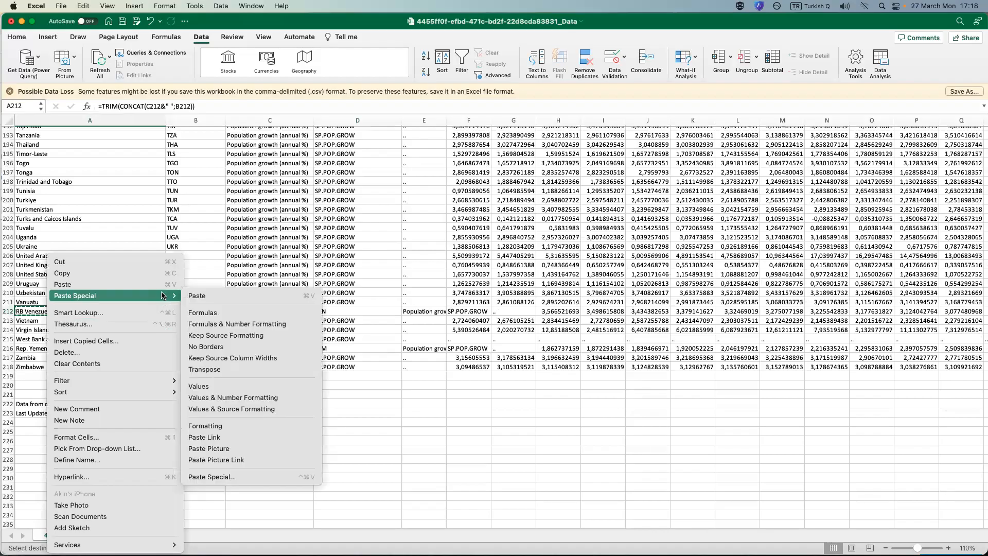
{"action": "left_click", "coordinate": [235, 381]}
Delete the leftover RB Venezuela name parts in B212:C212, shifting the rest of the row left.
{"action": "left_click", "coordinate": [194, 311]}
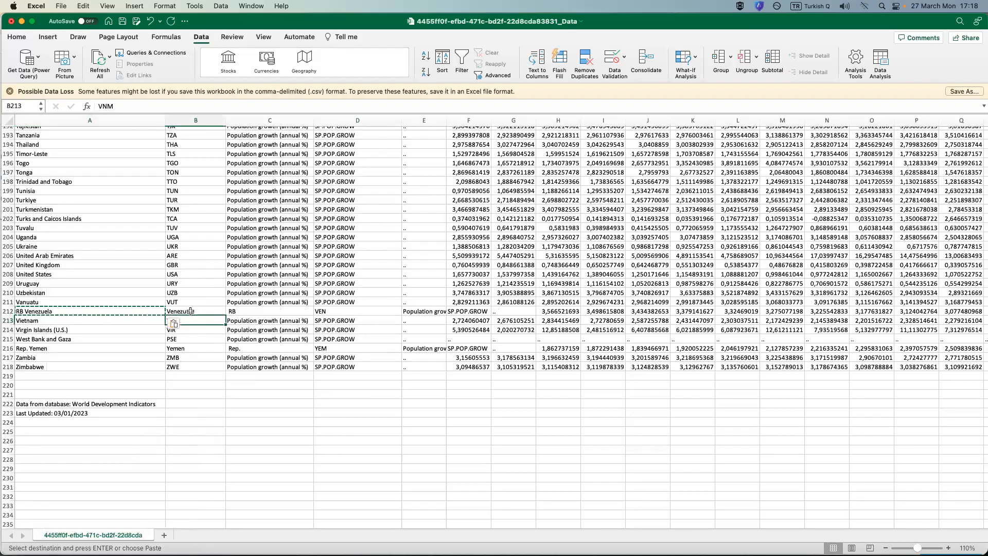
{"action": "left_click", "coordinate": [234, 312], "text": "shift"}
{"action": "right_click", "coordinate": [245, 313]}
{"action": "left_click", "coordinate": [265, 336]}
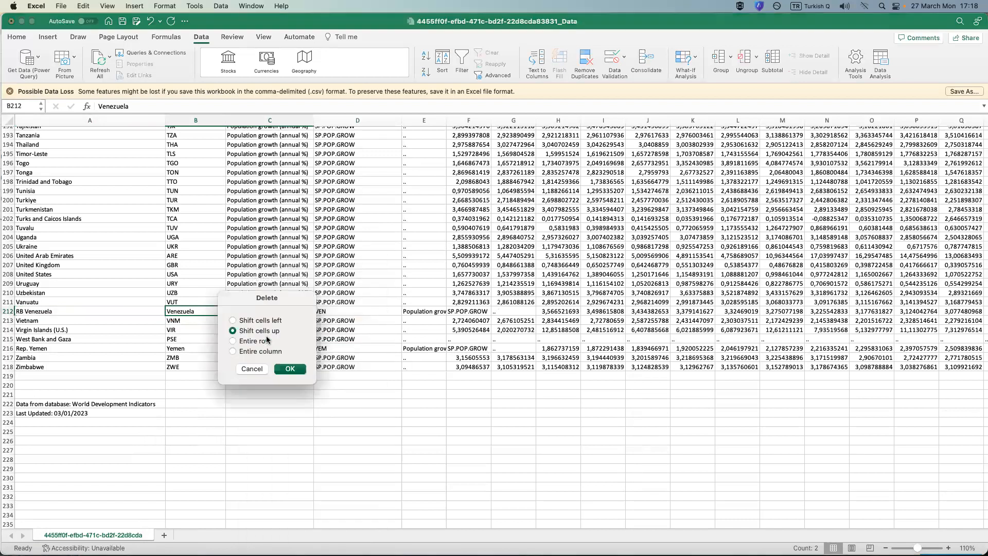
{"action": "left_click", "coordinate": [252, 321]}
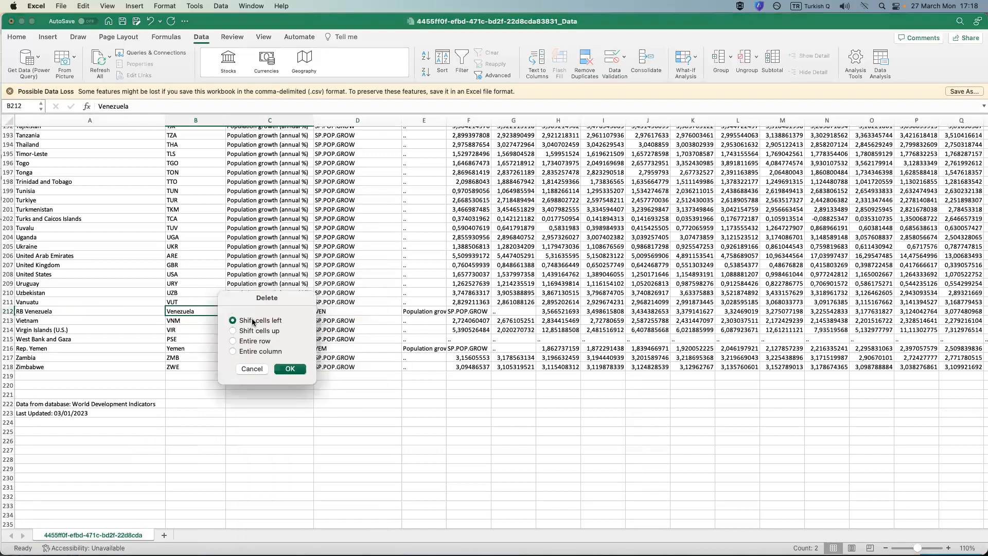
{"action": "left_click", "coordinate": [288, 369]}
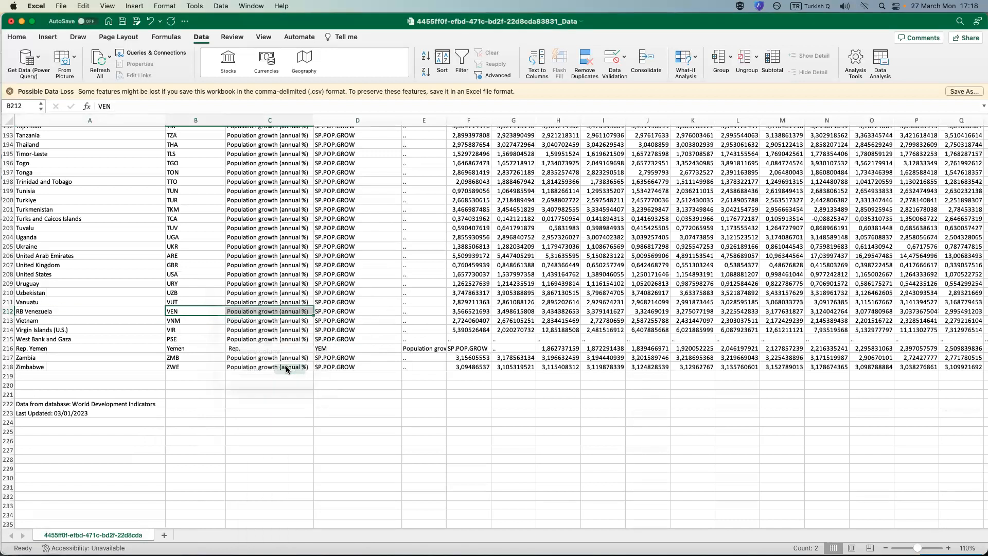
Copy the joined Rep. Yemen name in A216 and paste it over the same cell as a value.
{"action": "left_click", "coordinate": [69, 350]}
{"action": "right_click", "coordinate": [29, 352]}
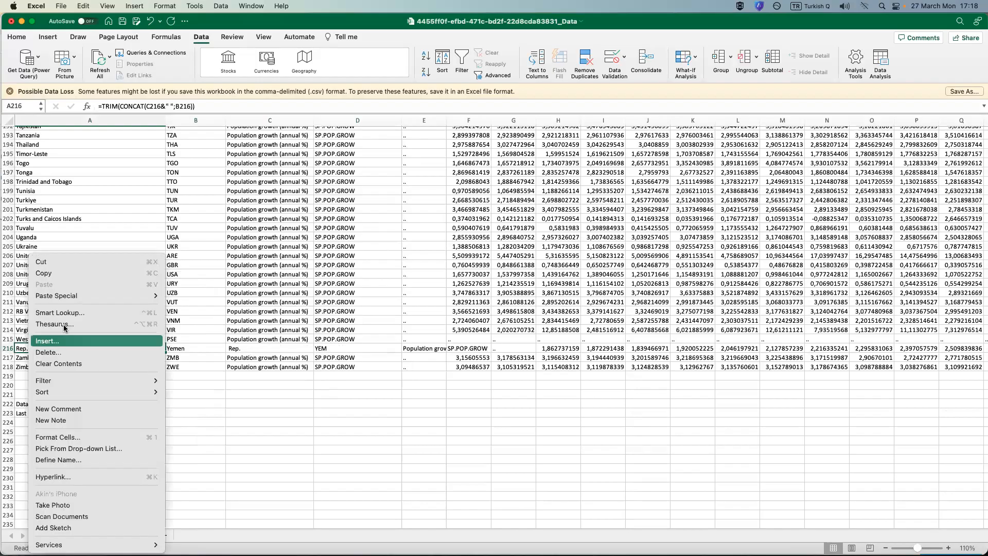
{"action": "left_click", "coordinate": [84, 273]}
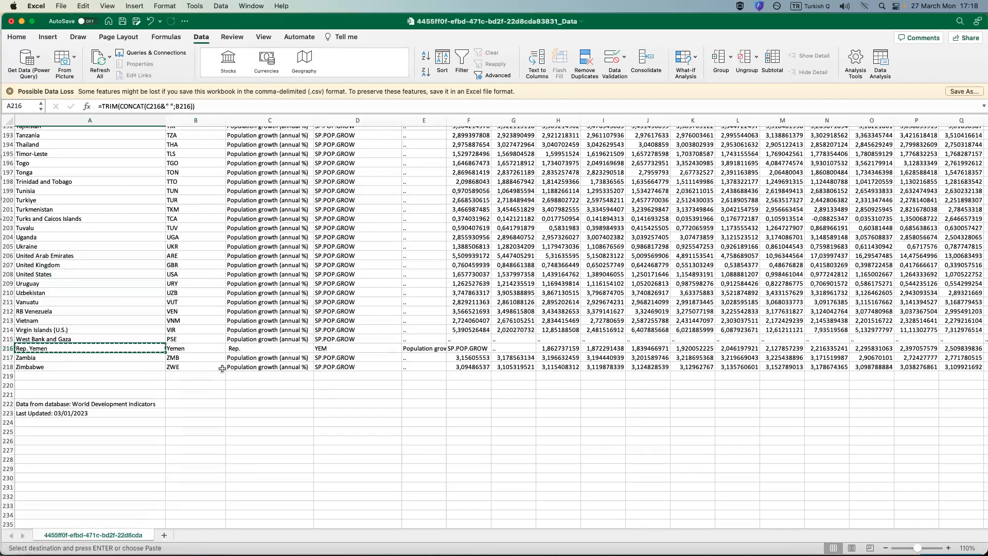
{"action": "right_click", "coordinate": [102, 349]}
{"action": "mouse_move", "coordinate": [186, 296]}
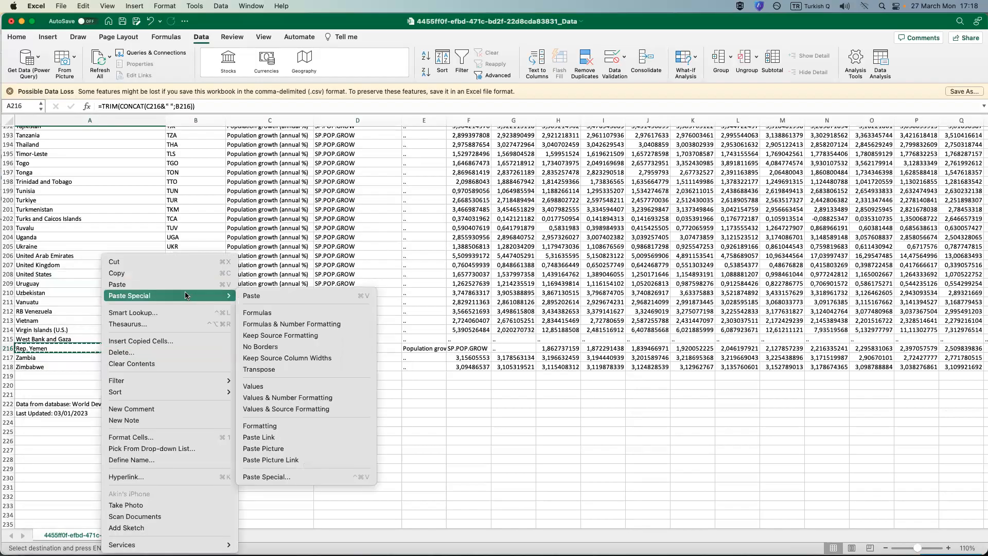
{"action": "left_click", "coordinate": [273, 386]}
Delete the leftover Rep. Yemen name parts in B216:C216, shifting the rest of the row left.
{"action": "left_click_drag", "start_coordinate": [196, 346], "coordinate": [246, 347]}
{"action": "right_click", "coordinate": [246, 347]}
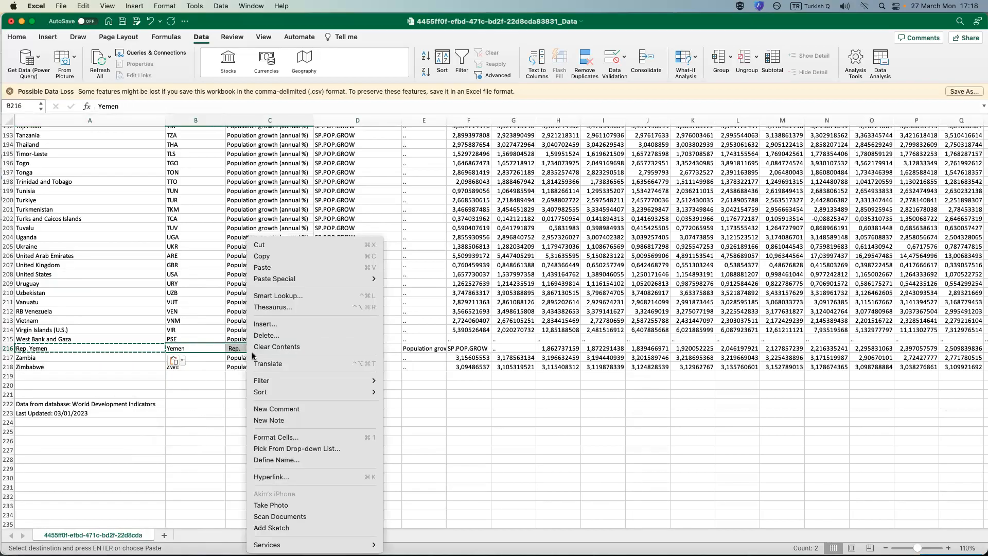
{"action": "left_click", "coordinate": [289, 336]}
{"action": "left_click", "coordinate": [287, 335]}
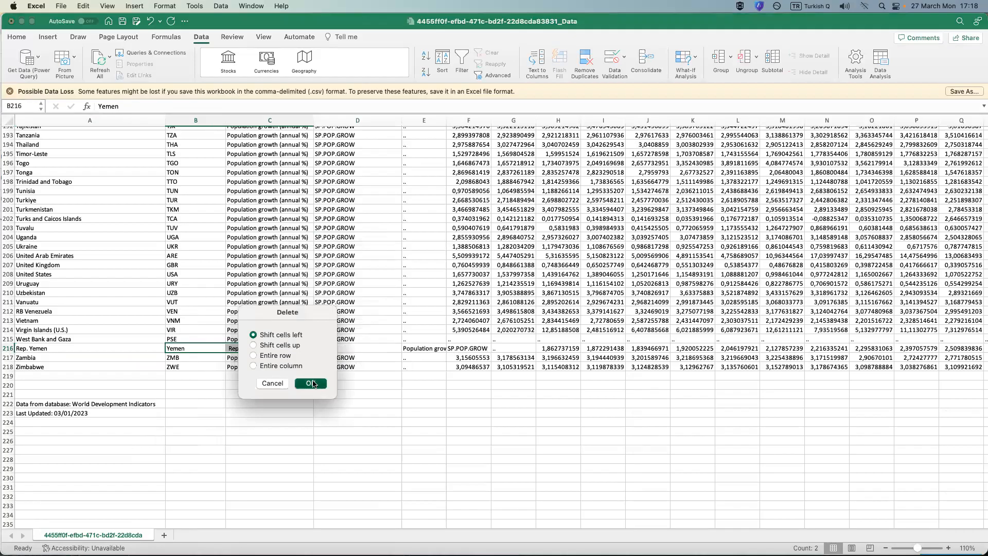
{"action": "left_click", "coordinate": [311, 383]}
Check the country rows from Zimbabwe up to the header row for any remaining misaligned names or codes.
{"action": "left_click", "coordinate": [243, 367]}
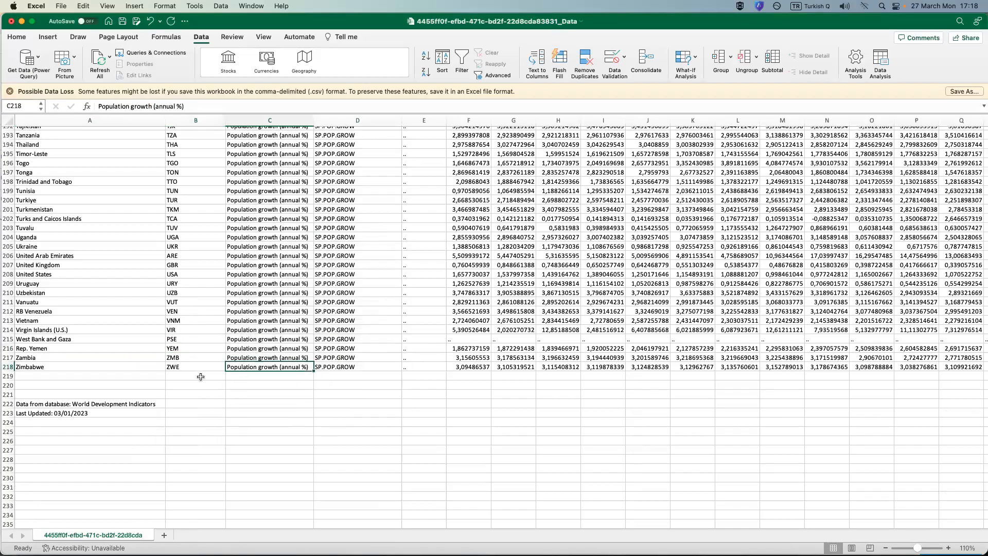
{"action": "scroll", "coordinate": [176, 379], "scroll_direction": "up", "scroll_amount": 3}
{"action": "scroll", "coordinate": [175, 378], "scroll_direction": "up", "scroll_amount": 10}
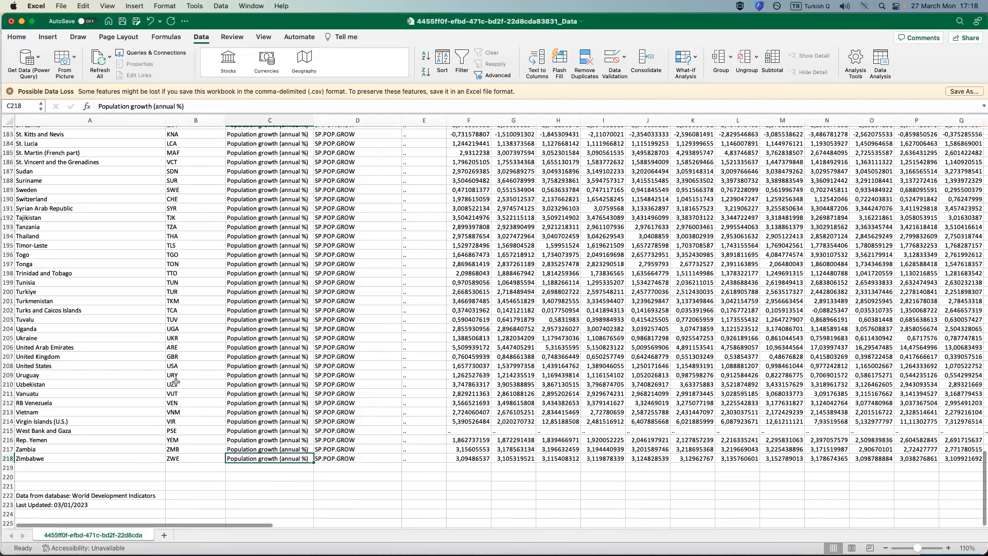
{"action": "scroll", "coordinate": [261, 330], "scroll_direction": "up", "scroll_amount": 20}
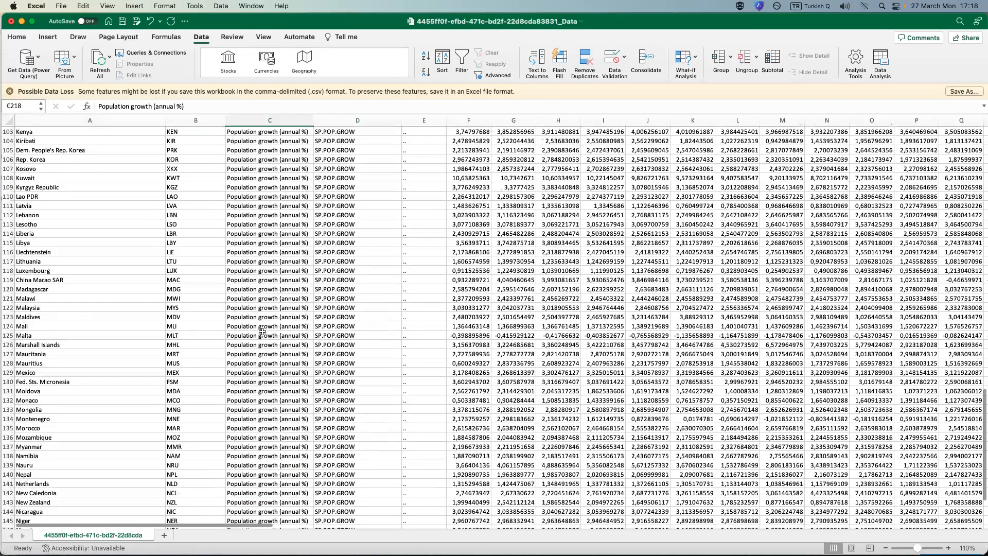
{"action": "scroll", "coordinate": [261, 338], "scroll_direction": "up", "scroll_amount": 20}
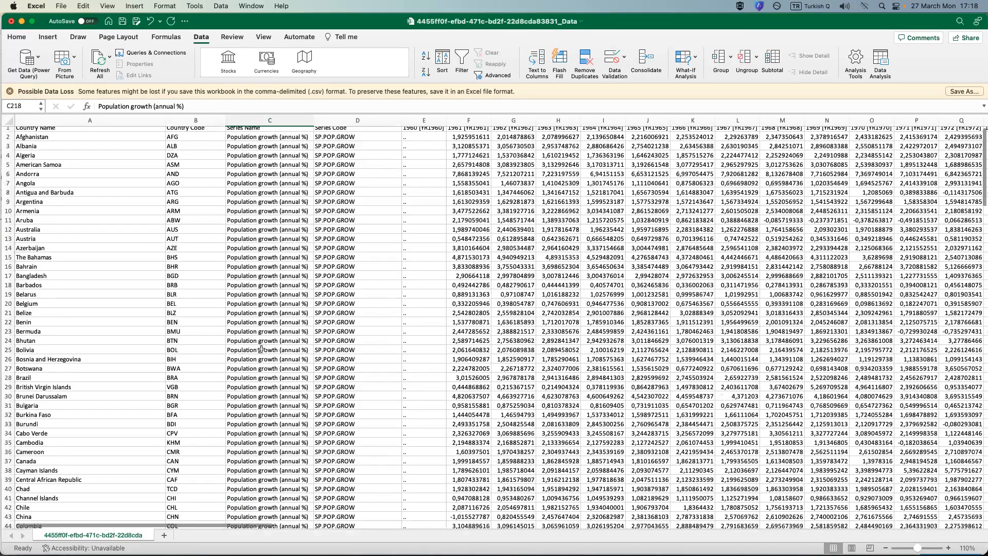
{"action": "scroll", "coordinate": [298, 308], "scroll_direction": "down", "scroll_amount": 10}
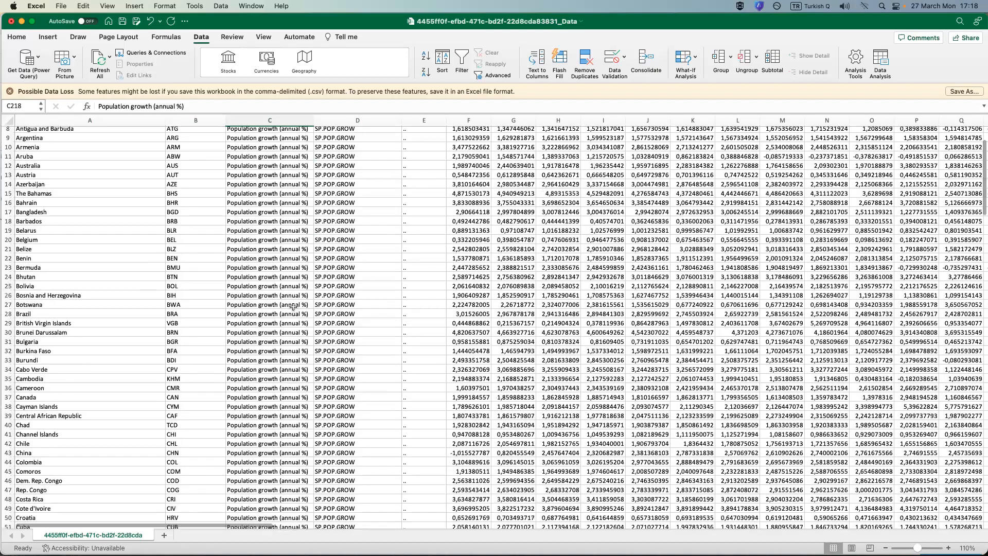
{"action": "scroll", "coordinate": [289, 299], "scroll_direction": "down", "scroll_amount": 20}
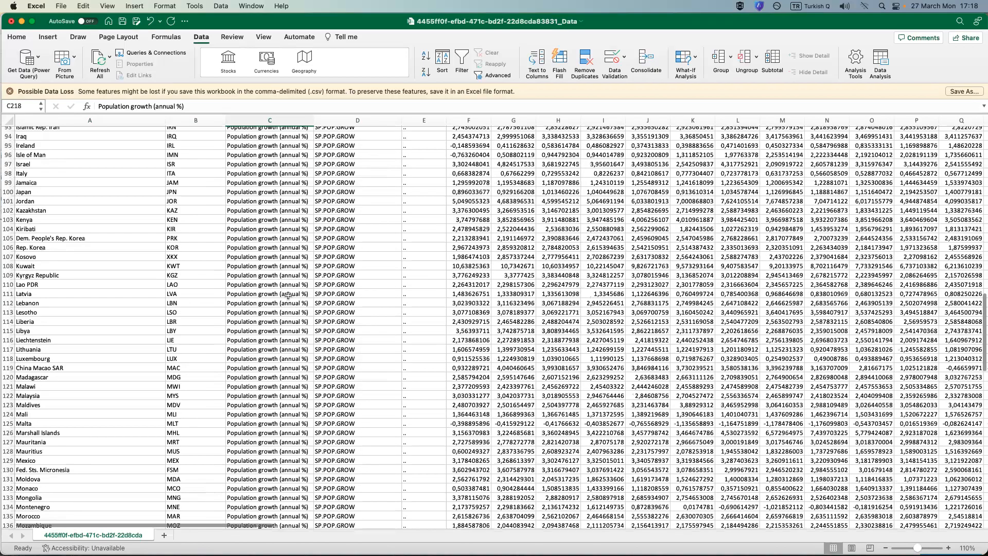
Save the realigned population growth CSV file under its existing name.
{"action": "left_click", "coordinate": [124, 22]}
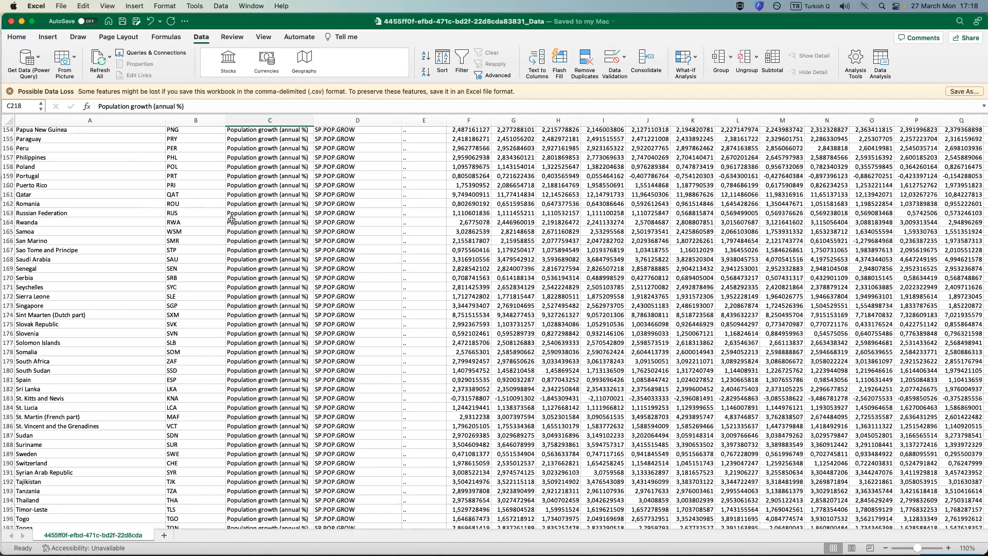
{"action": "scroll", "coordinate": [110, 323], "scroll_direction": "down", "scroll_amount": 12}
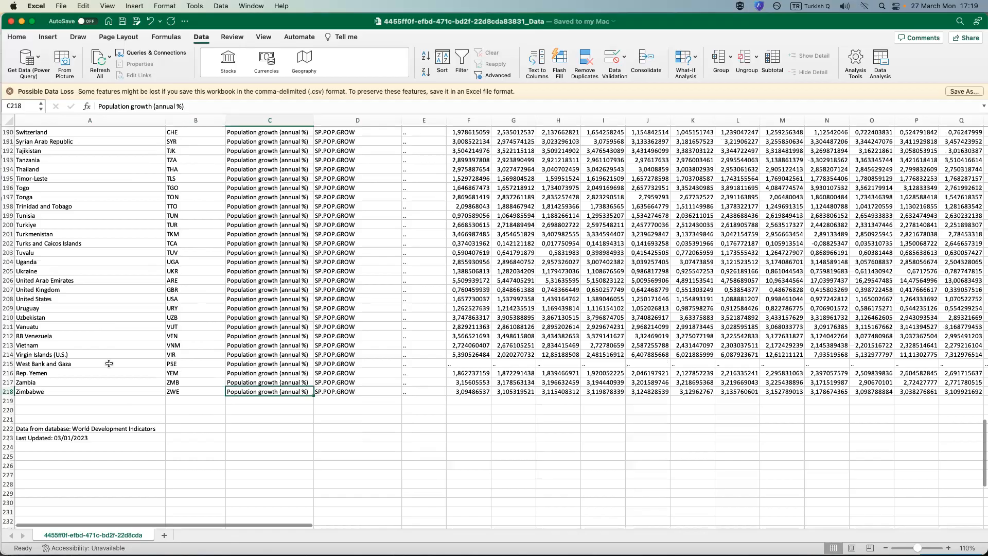
{"action": "scroll", "coordinate": [120, 431], "scroll_direction": "up", "scroll_amount": 2}
{"action": "scroll", "coordinate": [140, 470], "scroll_direction": "up", "scroll_amount": 12}
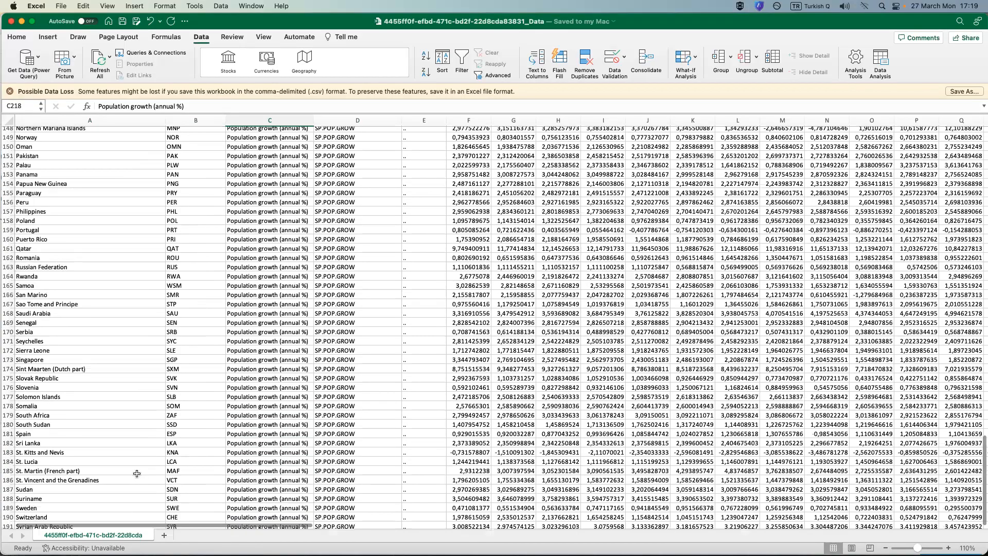
{"action": "scroll", "coordinate": [140, 472], "scroll_direction": "up", "scroll_amount": 20}
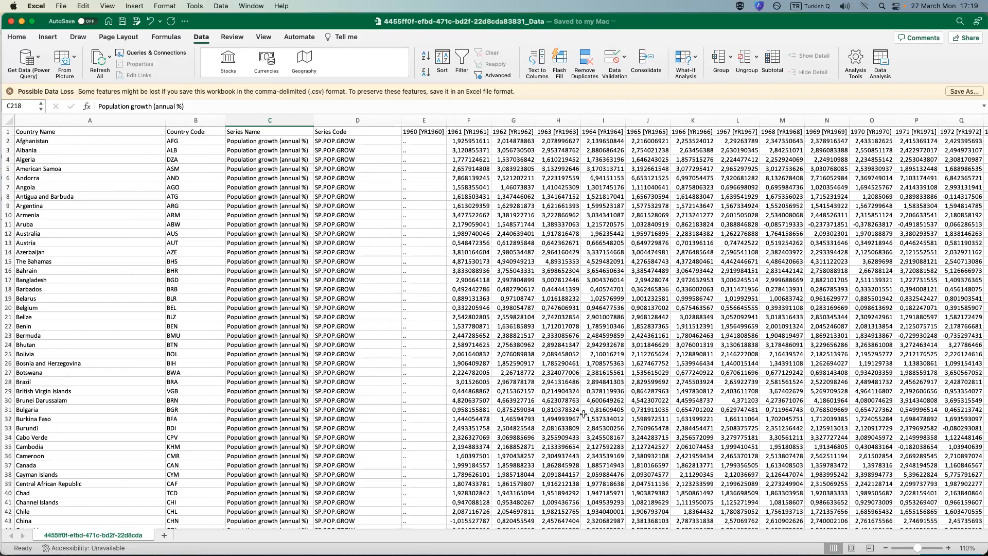
Examine the year columns across to 2021 and the 2021 column down to its last row for misaligned values.
{"action": "scroll", "coordinate": [158, 437], "scroll_direction": "down", "scroll_amount": 1}
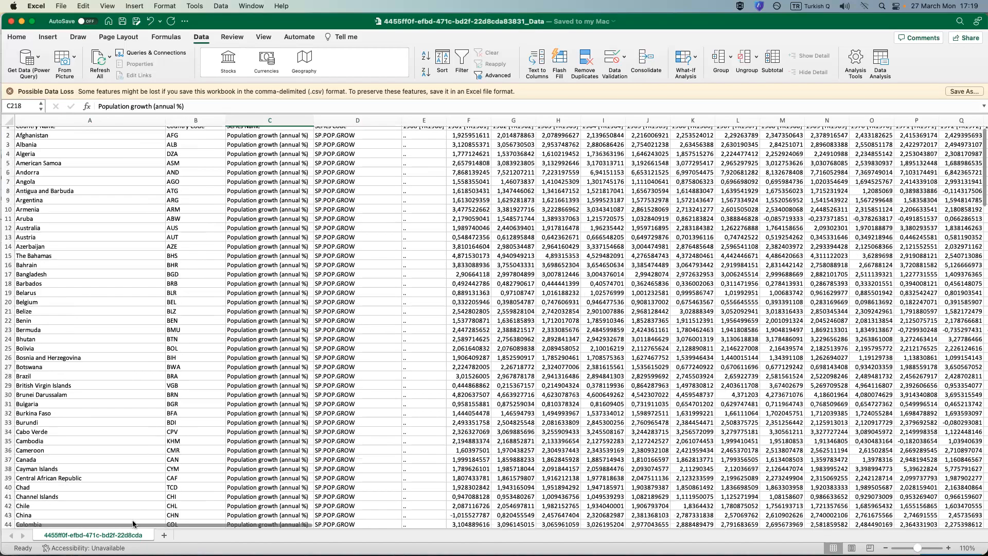
{"action": "left_click_drag", "start_coordinate": [174, 525], "coordinate": [313, 521]}
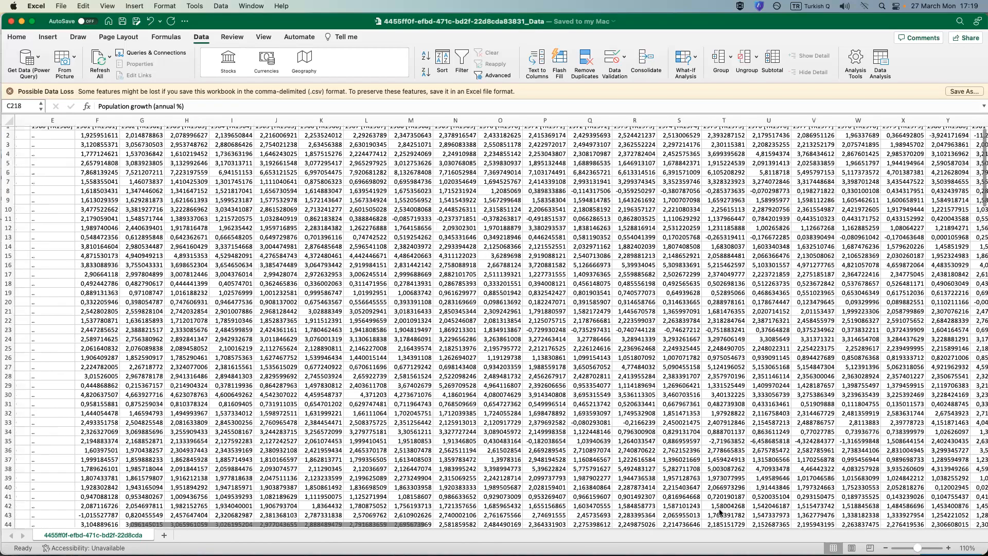
{"action": "scroll", "coordinate": [885, 507], "scroll_direction": "right", "scroll_amount": 15}
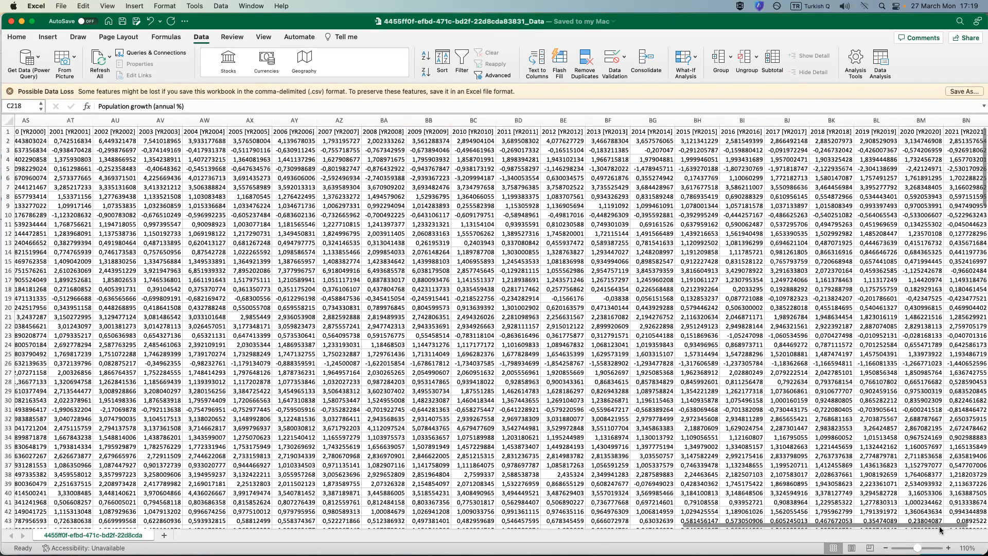
{"action": "scroll", "coordinate": [494, 118], "scroll_direction": "right", "scroll_amount": 5}
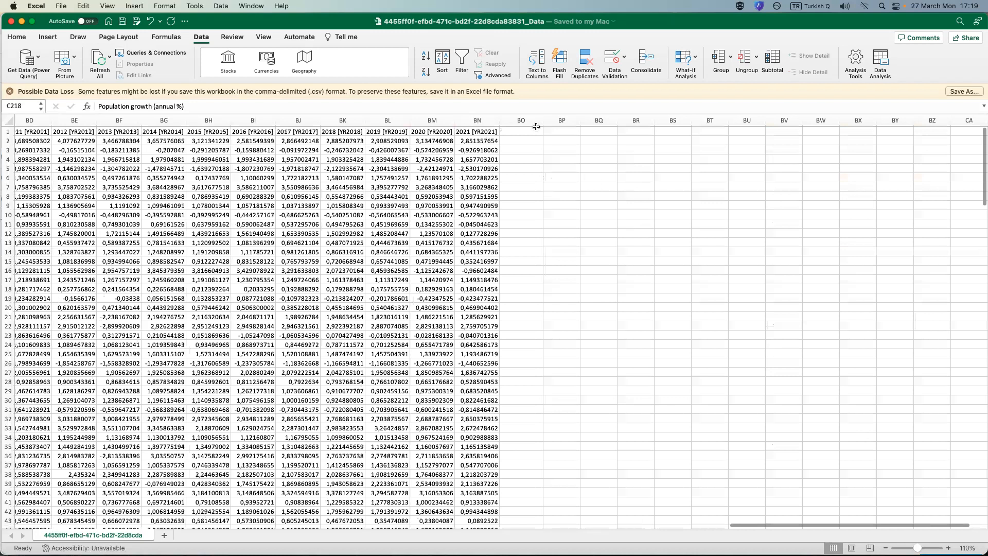
{"action": "left_click", "coordinate": [477, 120]}
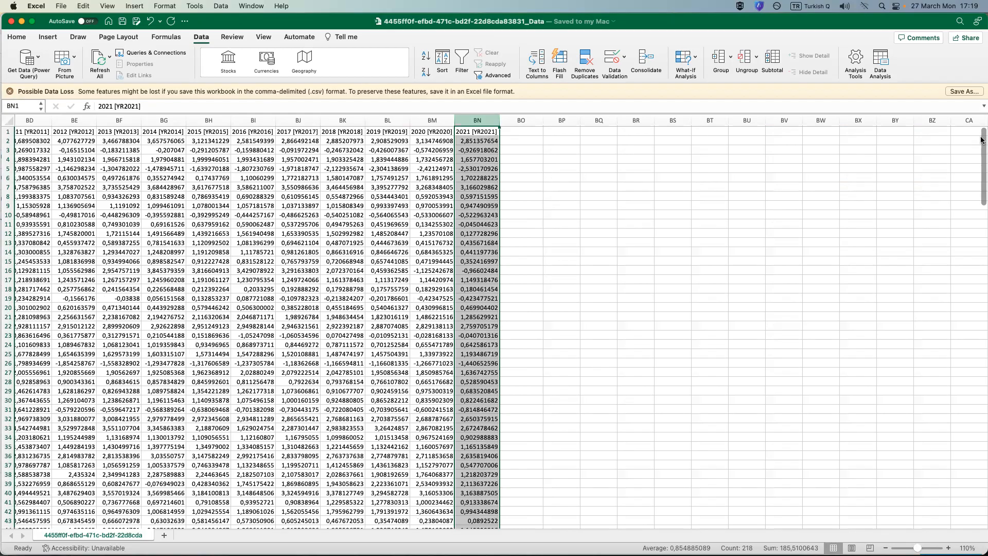
{"action": "scroll", "coordinate": [982, 139], "scroll_direction": "down", "scroll_amount": 10}
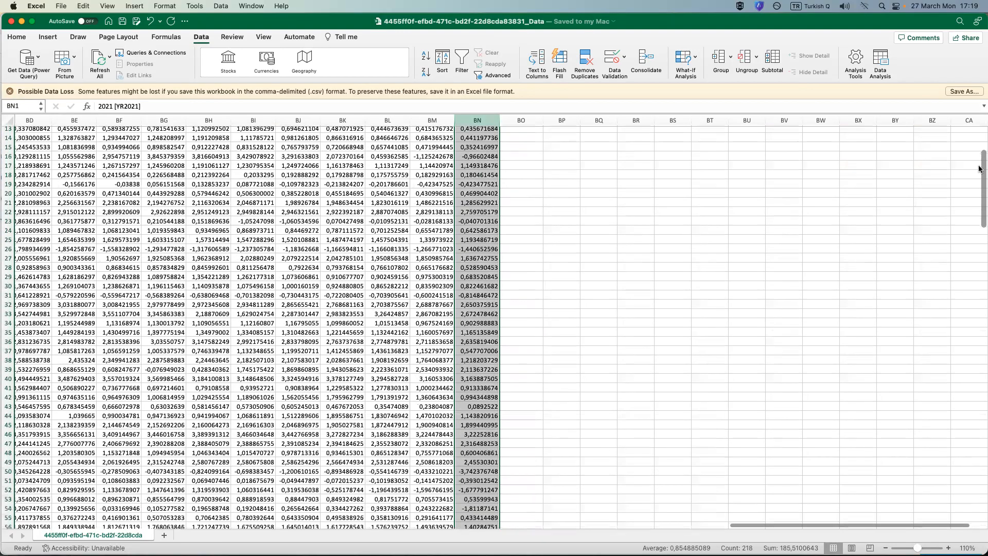
{"action": "scroll", "coordinate": [970, 236], "scroll_direction": "down", "scroll_amount": 9}
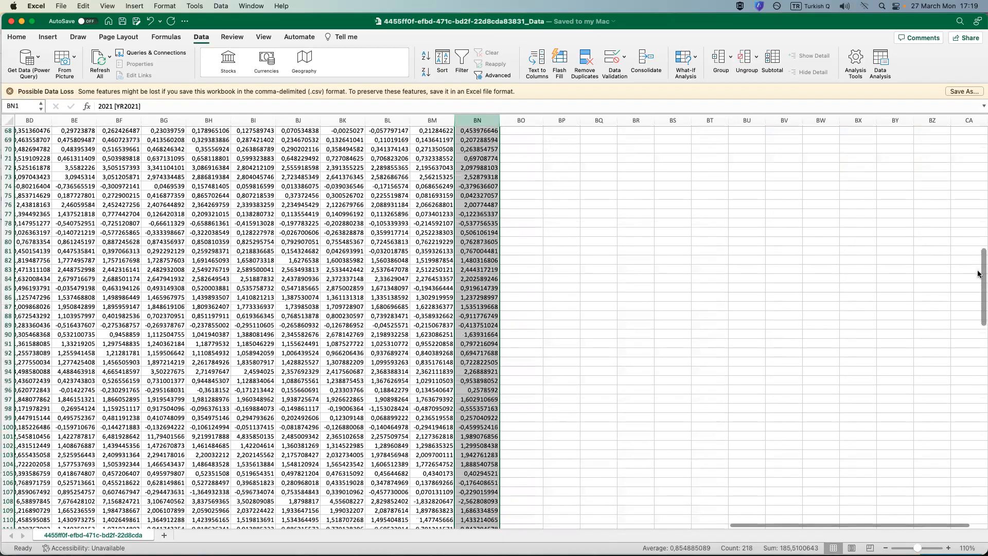
{"action": "scroll", "coordinate": [981, 354], "scroll_direction": "down", "scroll_amount": 17}
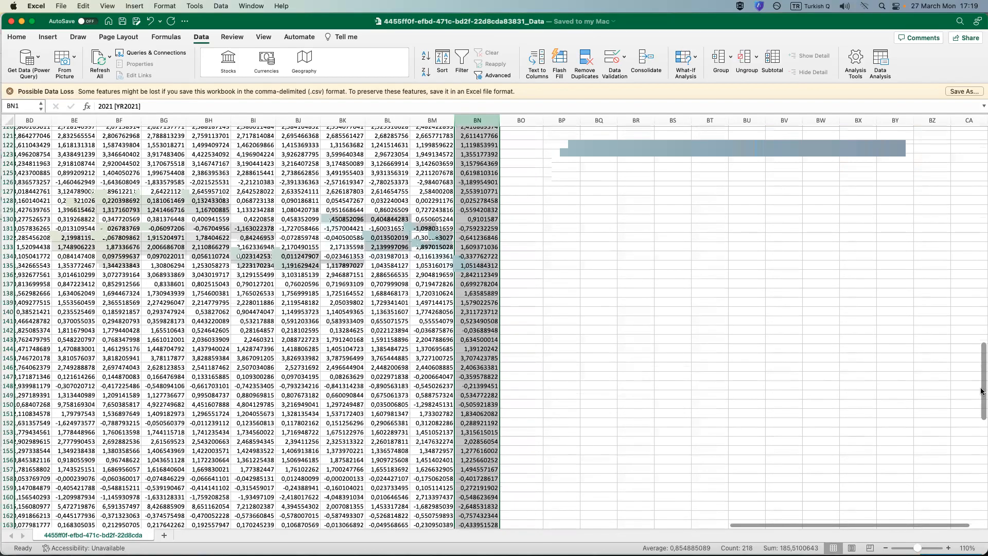
{"action": "left_click", "coordinate": [982, 431]}
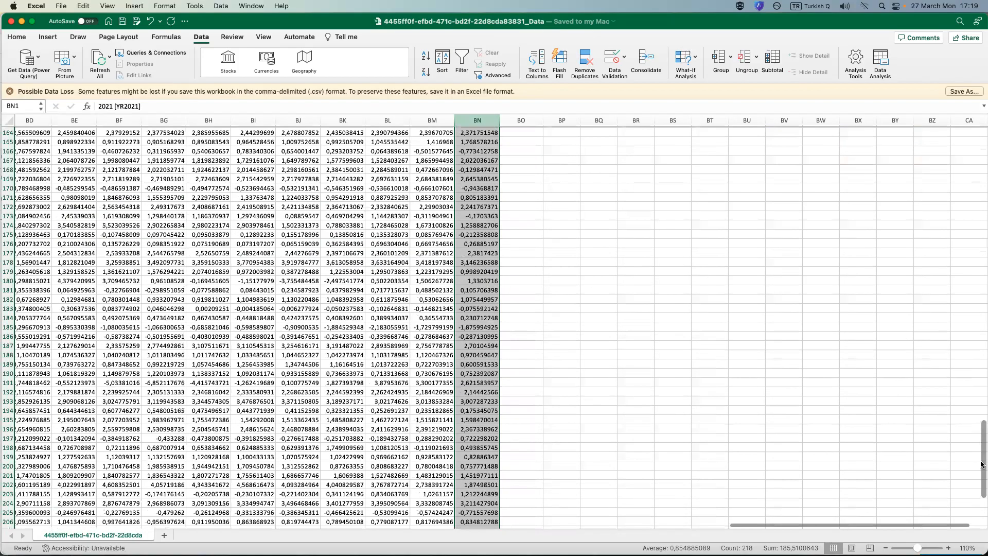
{"action": "scroll", "coordinate": [961, 478], "scroll_direction": "down", "scroll_amount": 6}
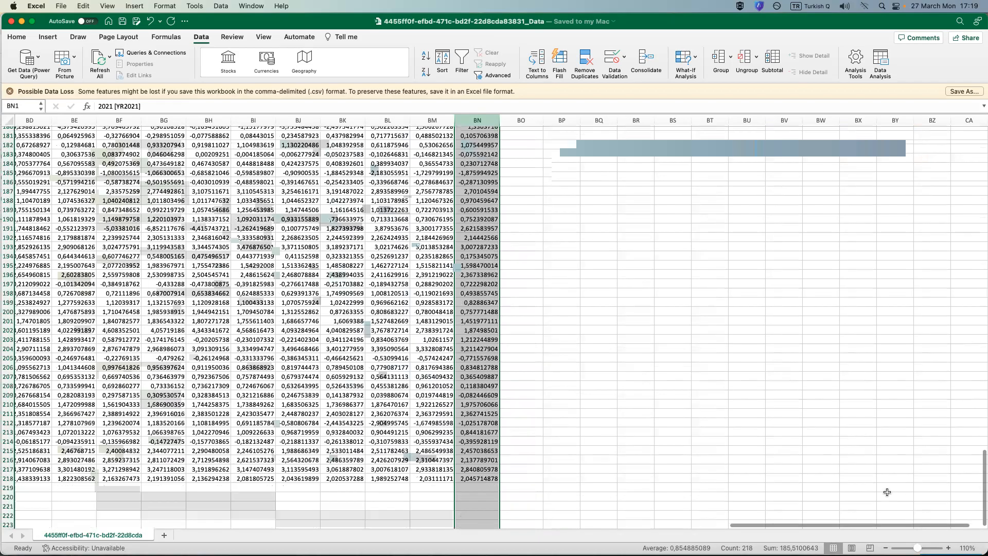
{"action": "left_click", "coordinate": [513, 376]}
Check the rows from the end of the data back to the first columns and up to the header row.
{"action": "left_click_drag", "start_coordinate": [850, 526], "coordinate": [561, 530]}
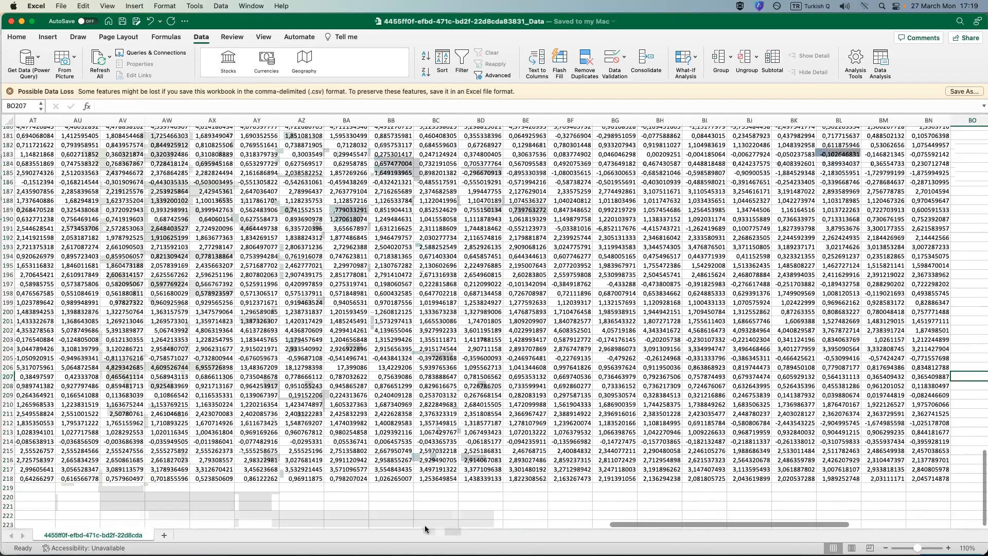
{"action": "left_click_drag", "start_coordinate": [289, 530], "coordinate": [159, 532]}
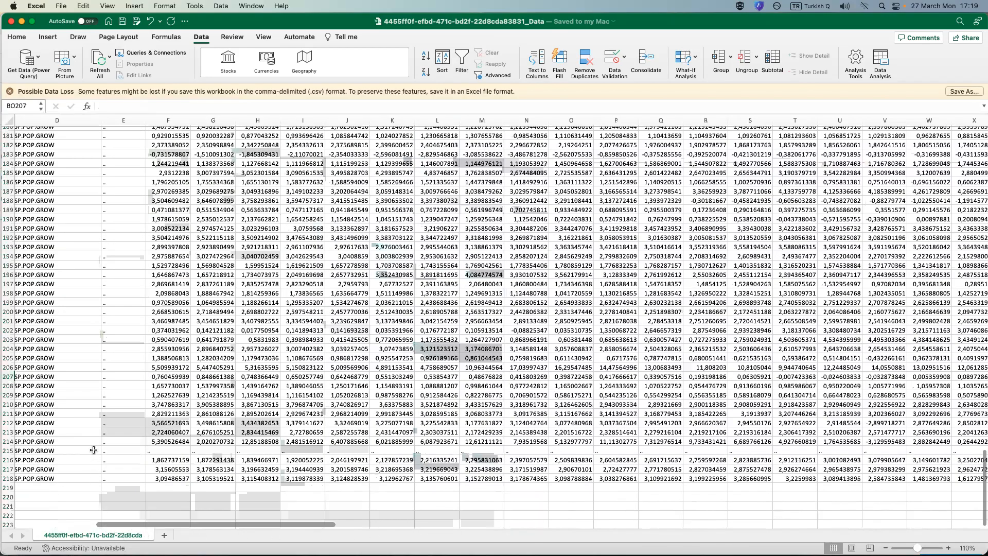
{"action": "left_click", "coordinate": [438, 451]}
{"action": "key", "text": "super+Left"}
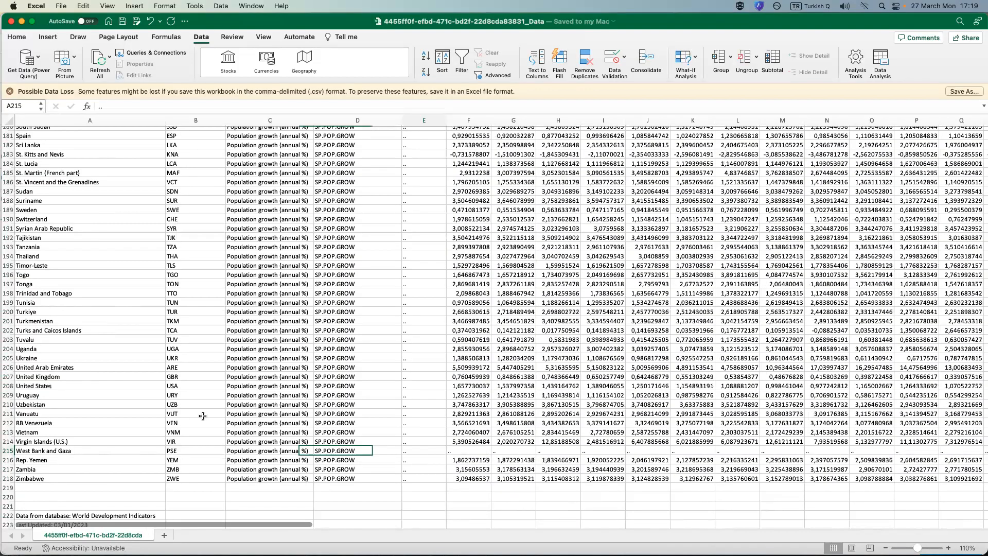
{"action": "scroll", "coordinate": [205, 446], "scroll_direction": "up", "scroll_amount": 10}
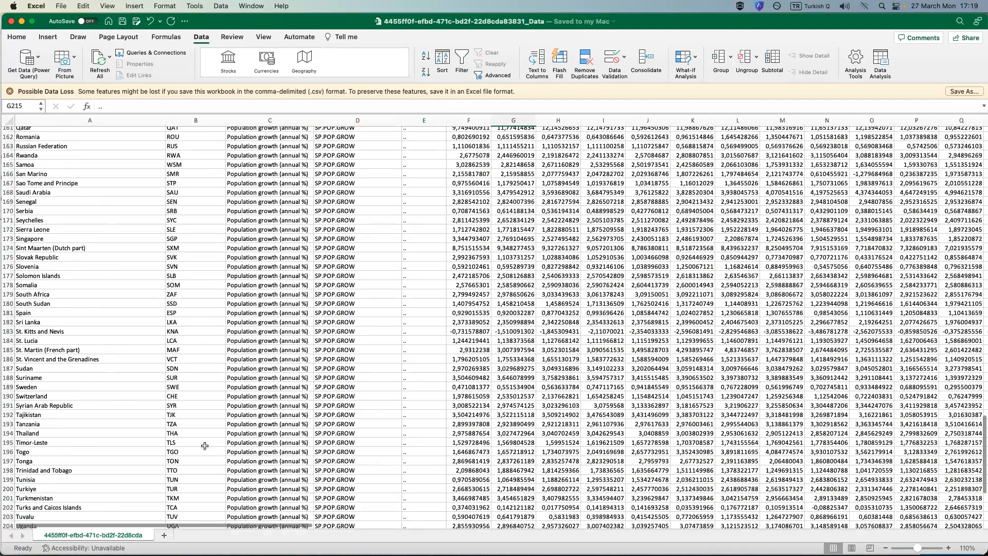
{"action": "scroll", "coordinate": [204, 447], "scroll_direction": "up", "scroll_amount": 15}
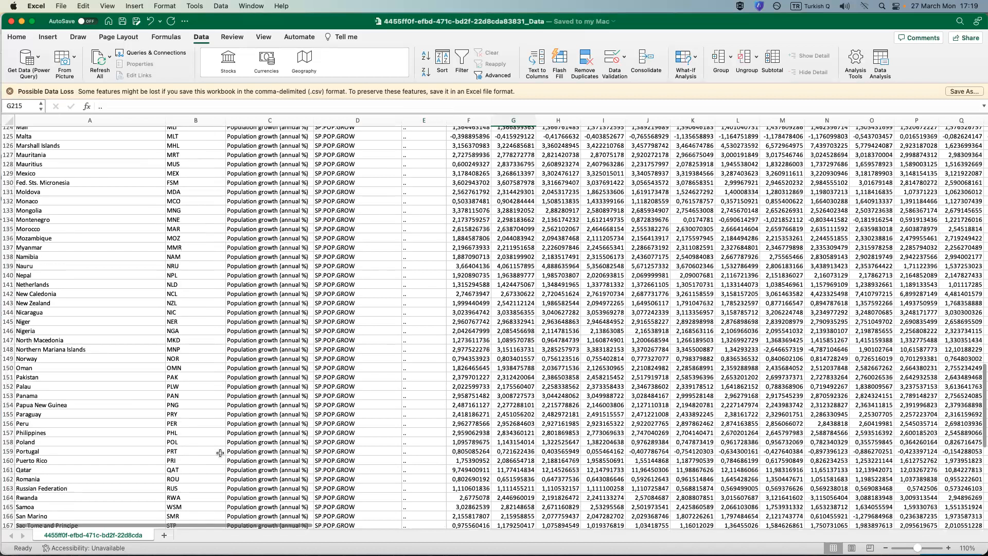
{"action": "scroll", "coordinate": [215, 458], "scroll_direction": "up", "scroll_amount": 20}
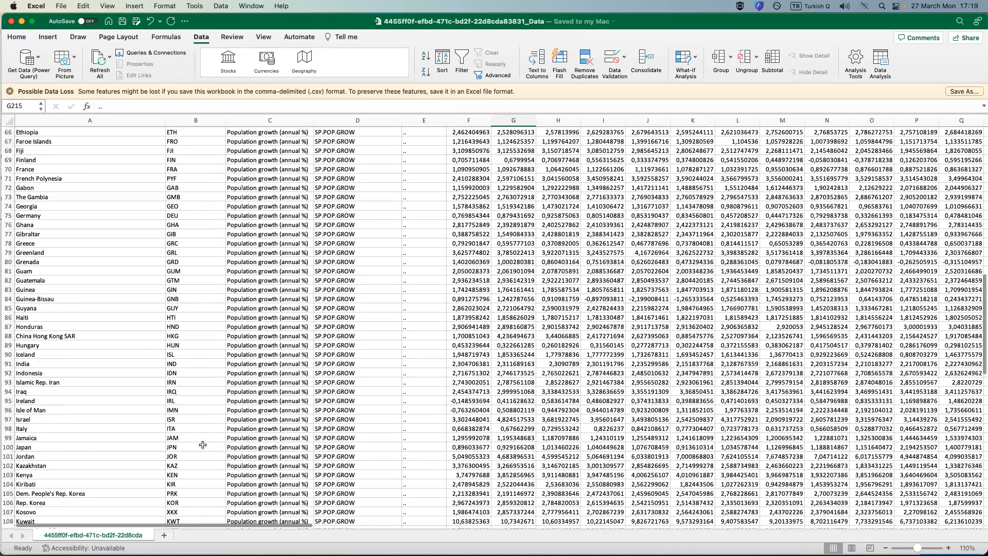
{"action": "scroll", "coordinate": [203, 445], "scroll_direction": "up", "scroll_amount": 20}
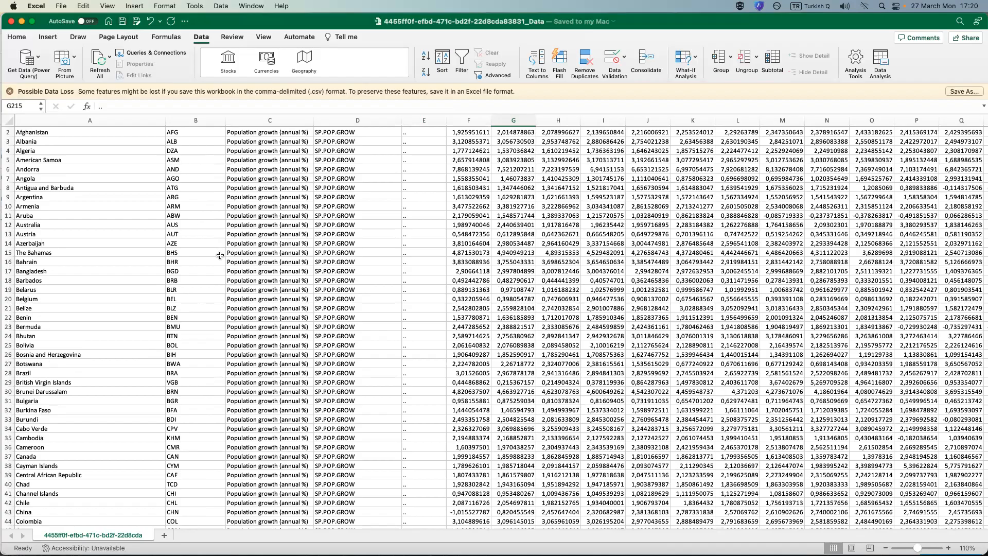
{"action": "scroll", "coordinate": [219, 257], "scroll_direction": "up", "scroll_amount": 1}
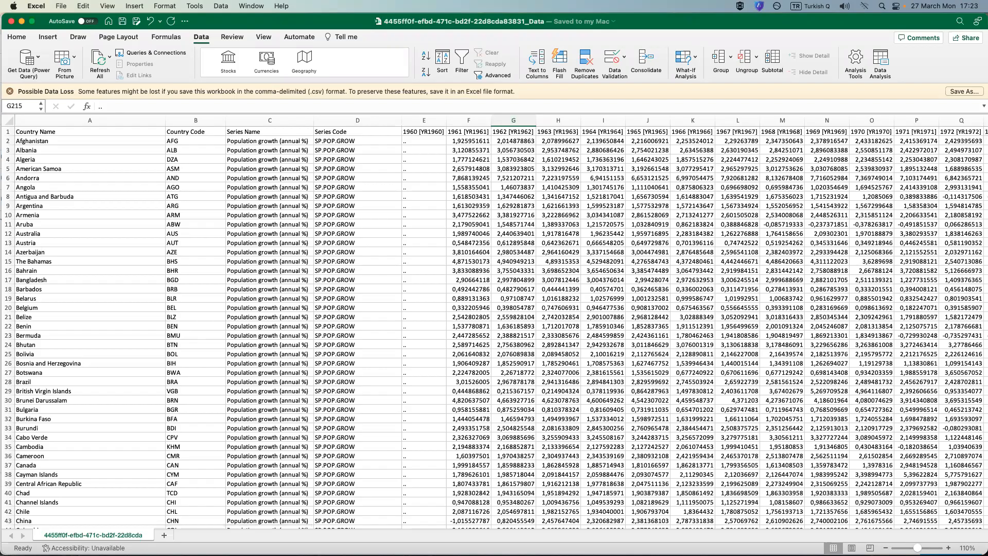
Add a new worksheet to the workbook and rename it Line Graph.
{"action": "left_click", "coordinate": [164, 536]}
{"action": "mouse_move", "coordinate": [494, 554]}
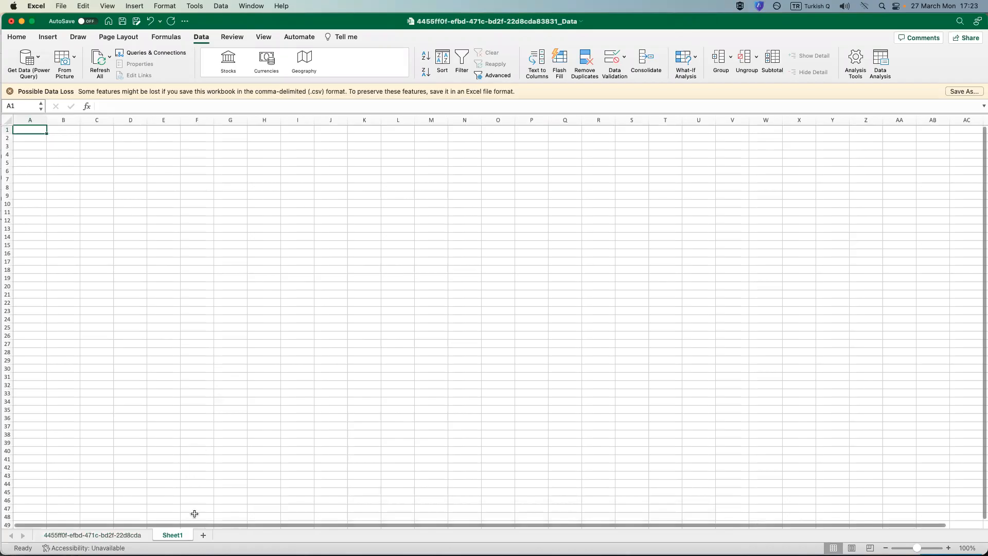
{"action": "right_click", "coordinate": [179, 537]}
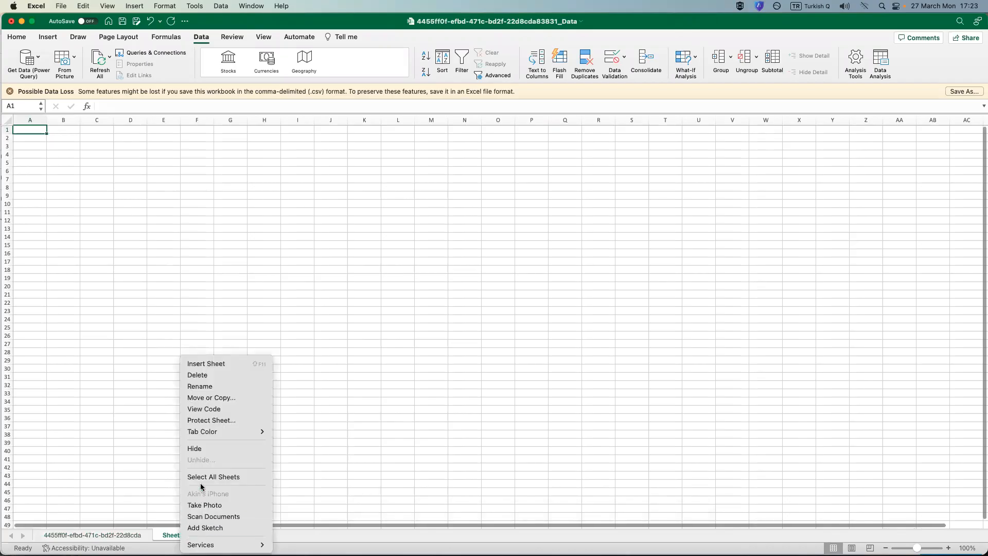
{"action": "left_click", "coordinate": [204, 387]}
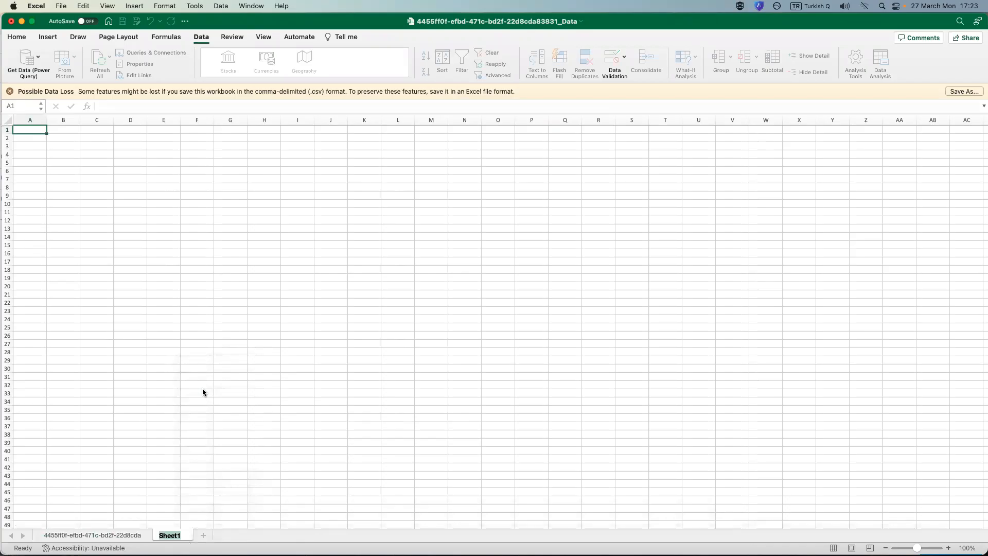
{"action": "type", "text": "Line Graph"}
{"action": "key", "text": "Return"}
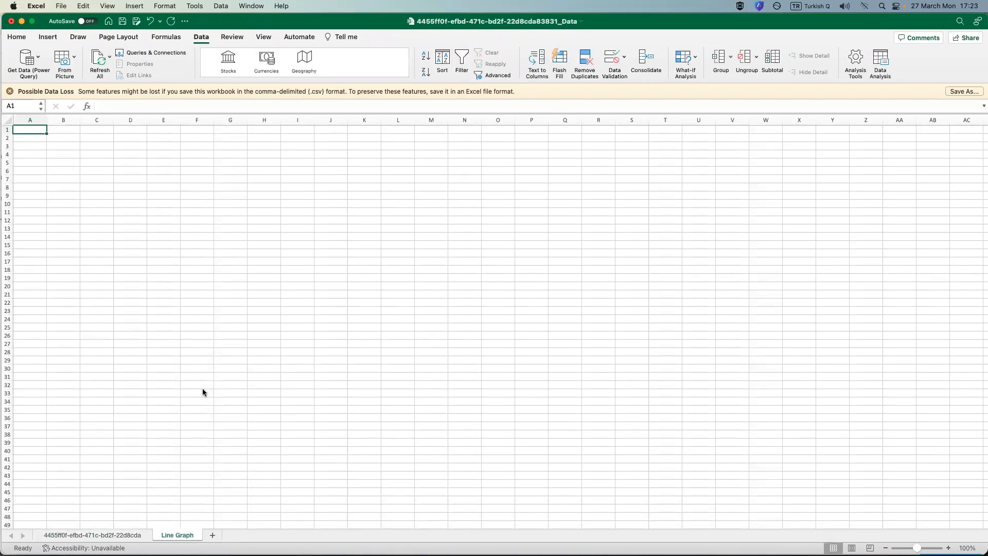
Copy the entire header row from the population growth data sheet and paste it at A1 of the Line Graph sheet.
{"action": "left_click", "coordinate": [121, 534]}
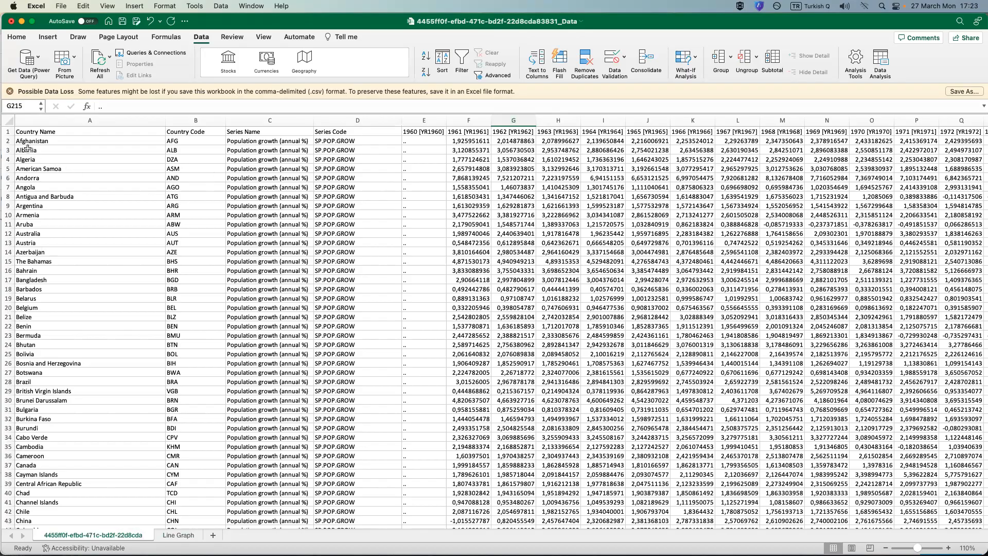
{"action": "right_click", "coordinate": [8, 131]}
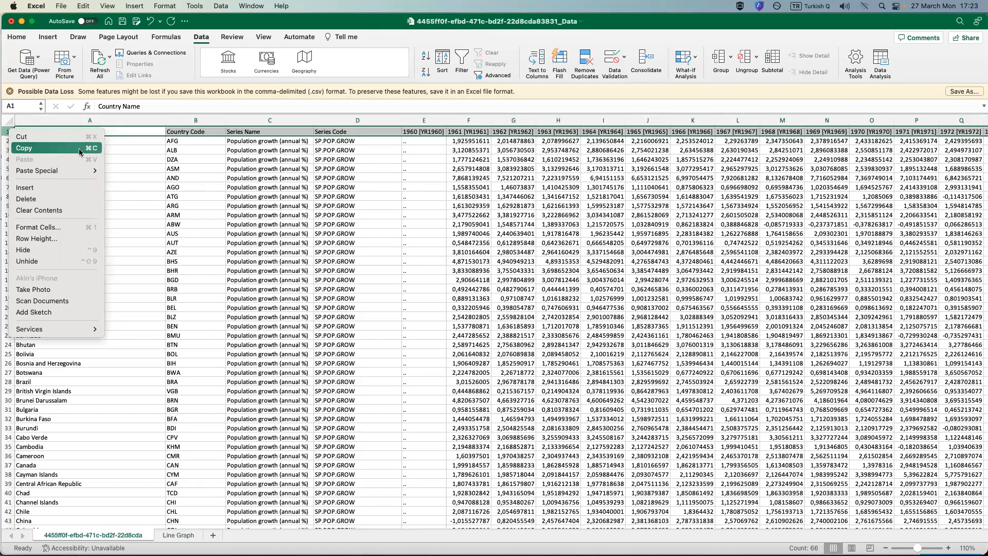
{"action": "left_click", "coordinate": [42, 152]}
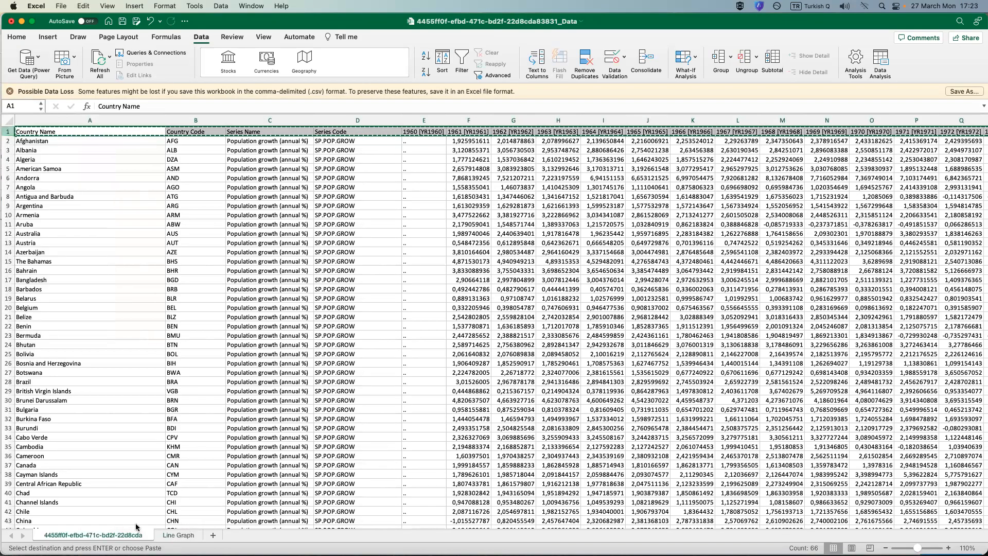
{"action": "left_click", "coordinate": [178, 536]}
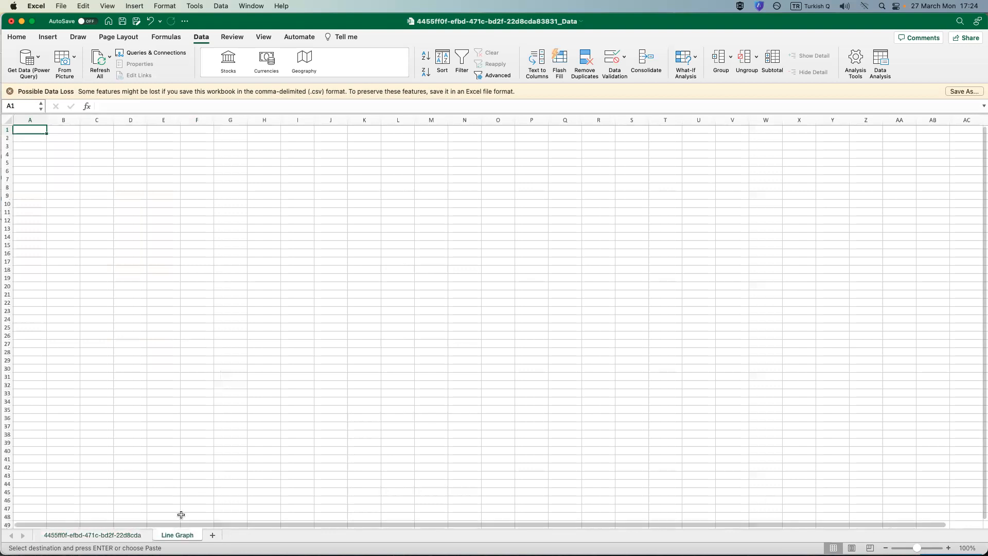
{"action": "right_click", "coordinate": [24, 130]}
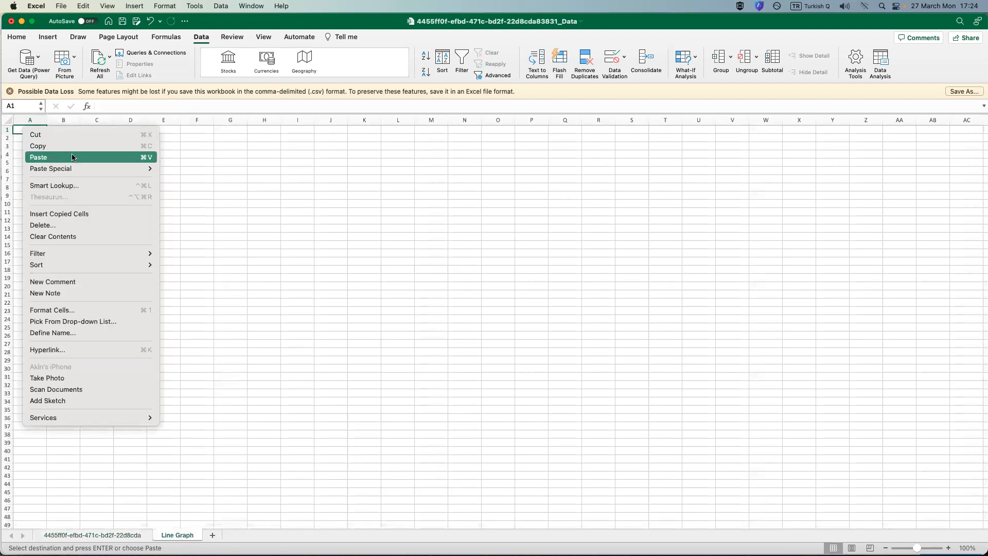
{"action": "left_click", "coordinate": [73, 159]}
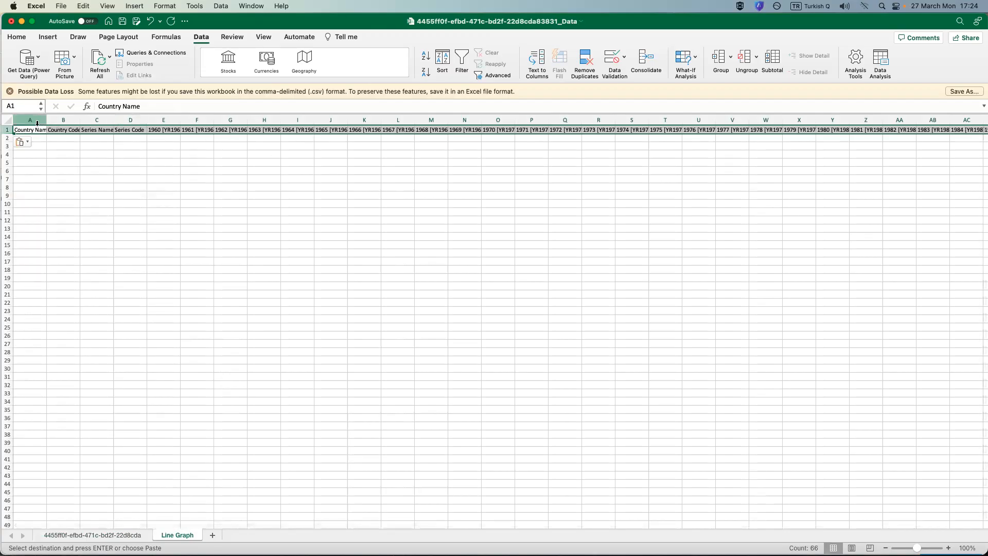
Autofit all column widths on the Line Graph sheet to the pasted headers.
{"action": "left_click", "coordinate": [63, 137]}
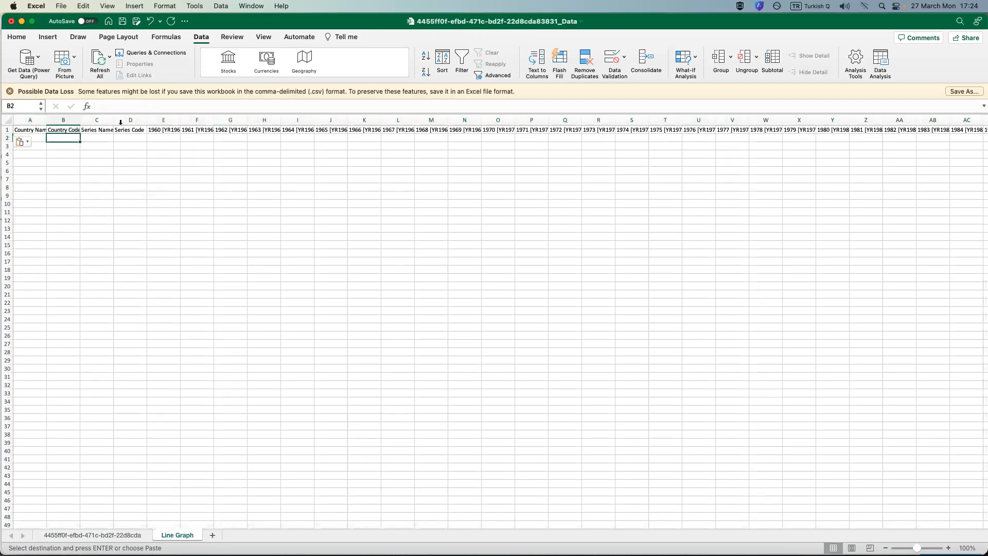
{"action": "left_click", "coordinate": [10, 123]}
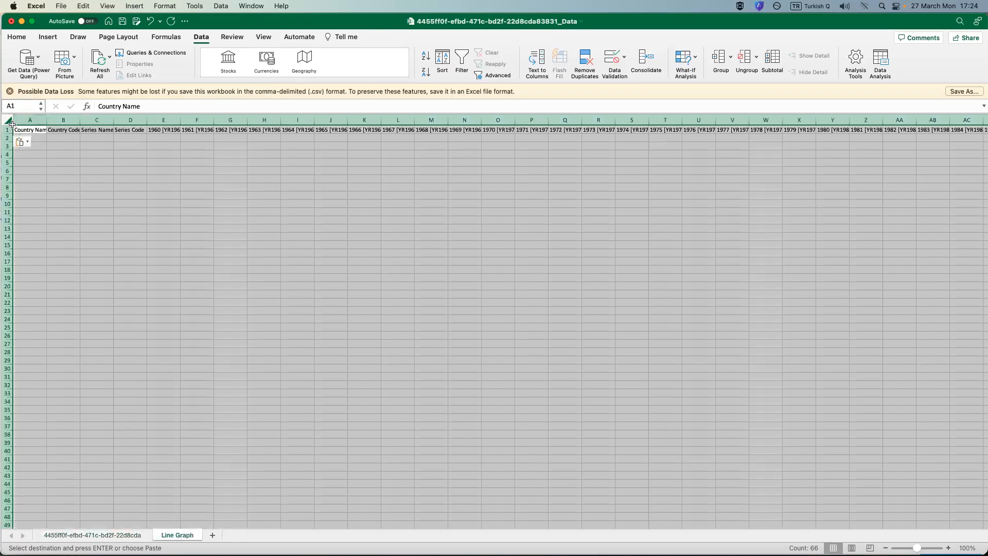
{"action": "double_click", "coordinate": [80, 120]}
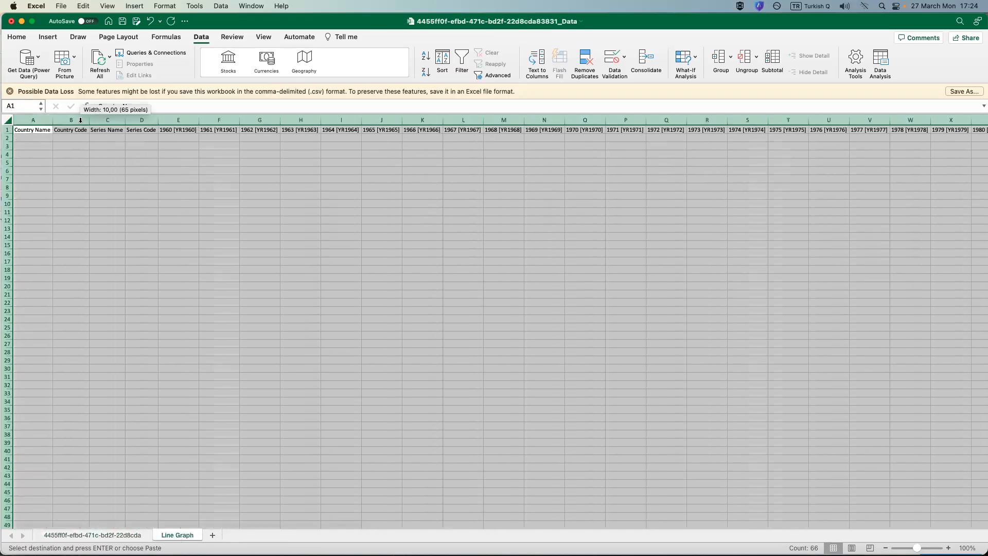
{"action": "left_click", "coordinate": [255, 227]}
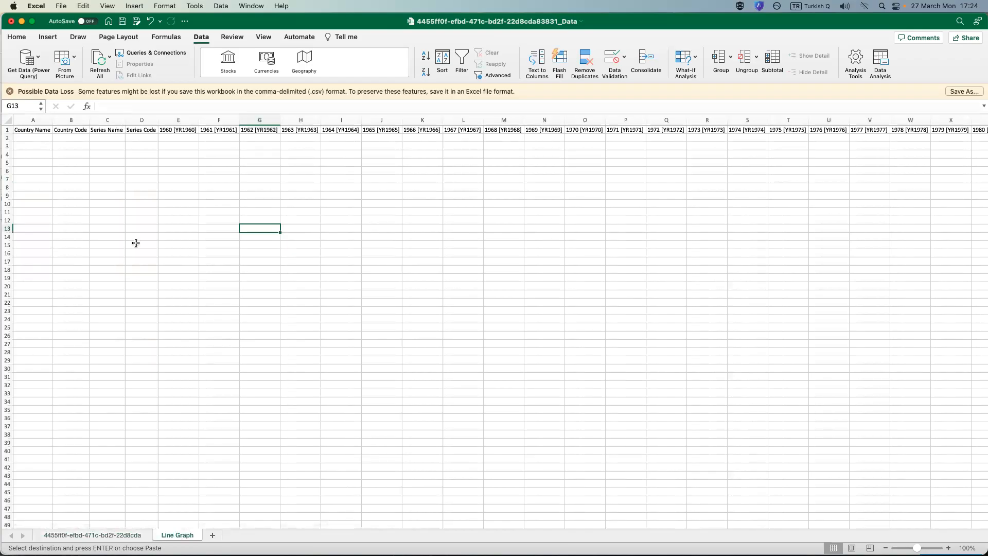
On the population growth data sheet, select the entire Turkiye and Syrian Arab Republic rows together.
{"action": "left_click", "coordinate": [120, 533]}
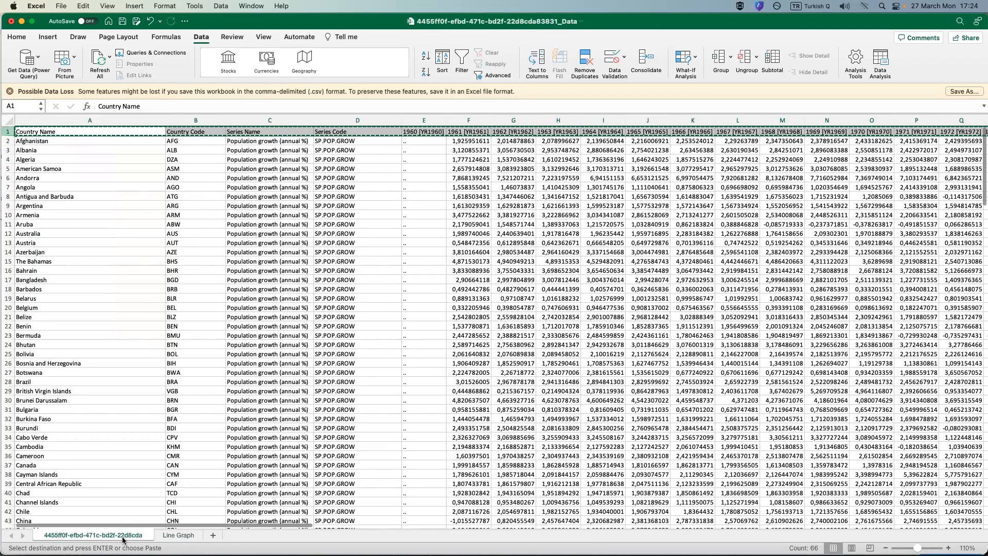
{"action": "left_click", "coordinate": [169, 326]}
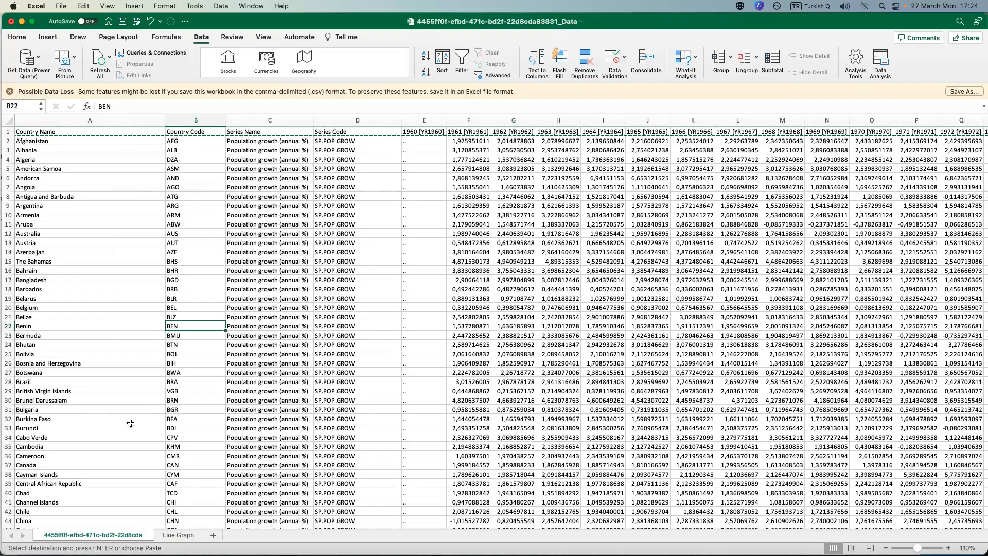
{"action": "scroll", "coordinate": [130, 423], "scroll_direction": "down", "scroll_amount": 6}
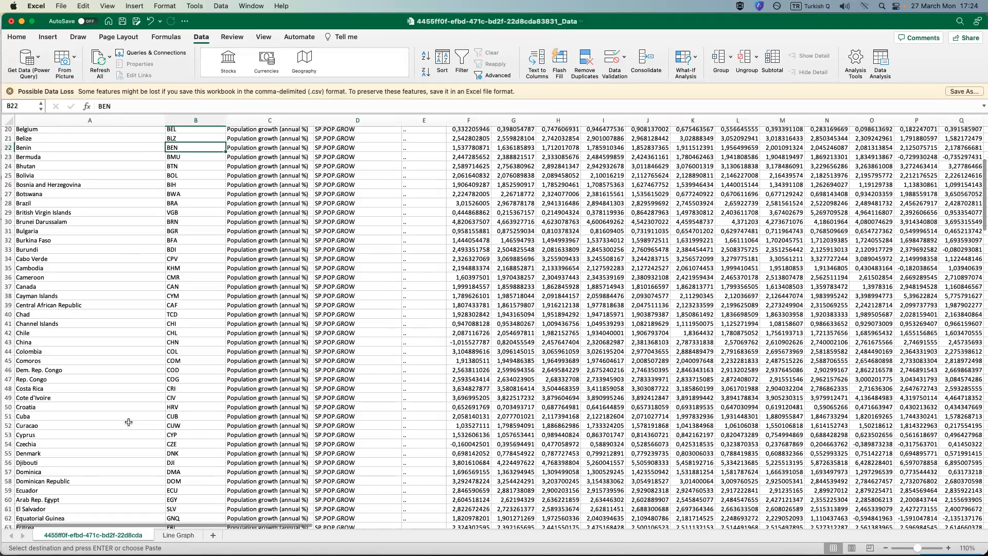
{"action": "scroll", "coordinate": [128, 422], "scroll_direction": "down", "scroll_amount": 20}
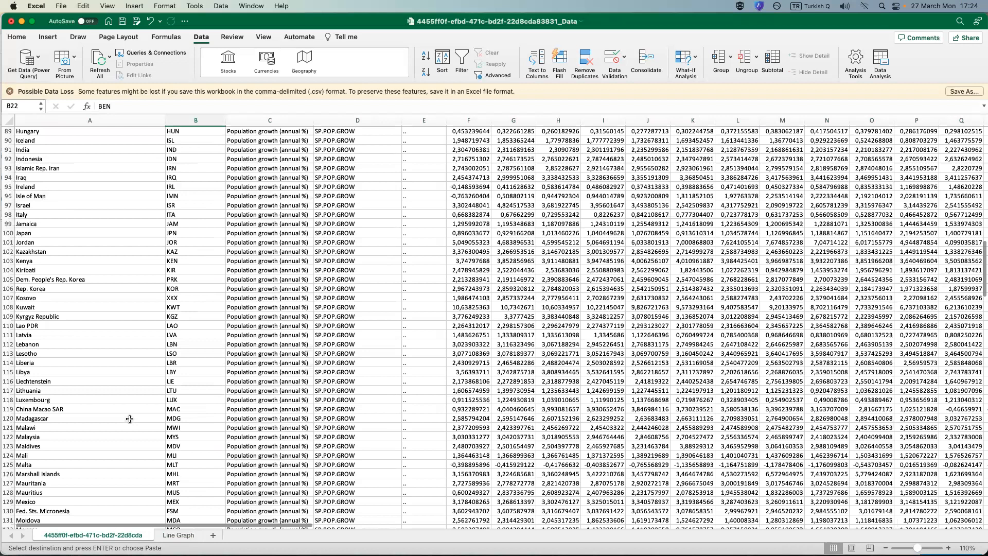
{"action": "scroll", "coordinate": [130, 419], "scroll_direction": "down", "scroll_amount": 20}
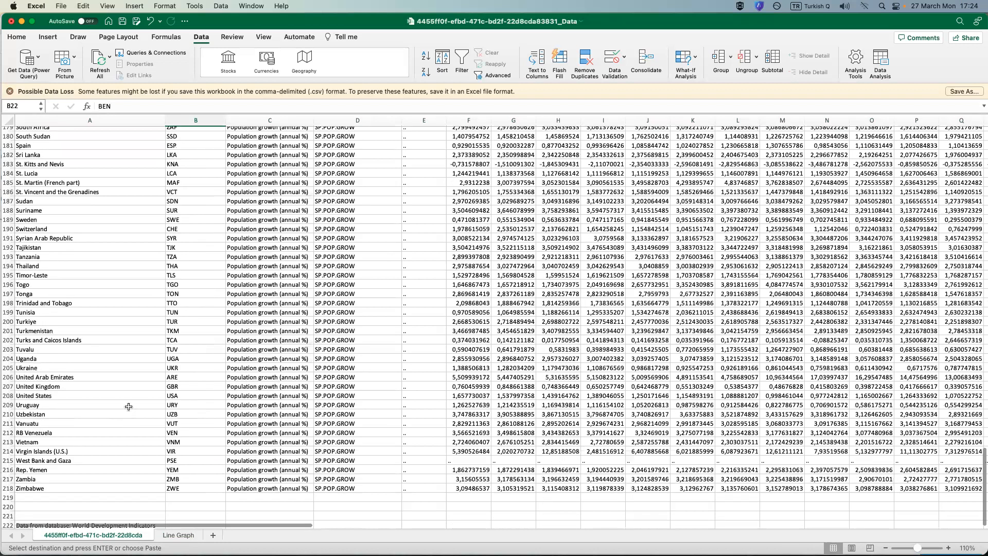
{"action": "left_click", "coordinate": [8, 322]}
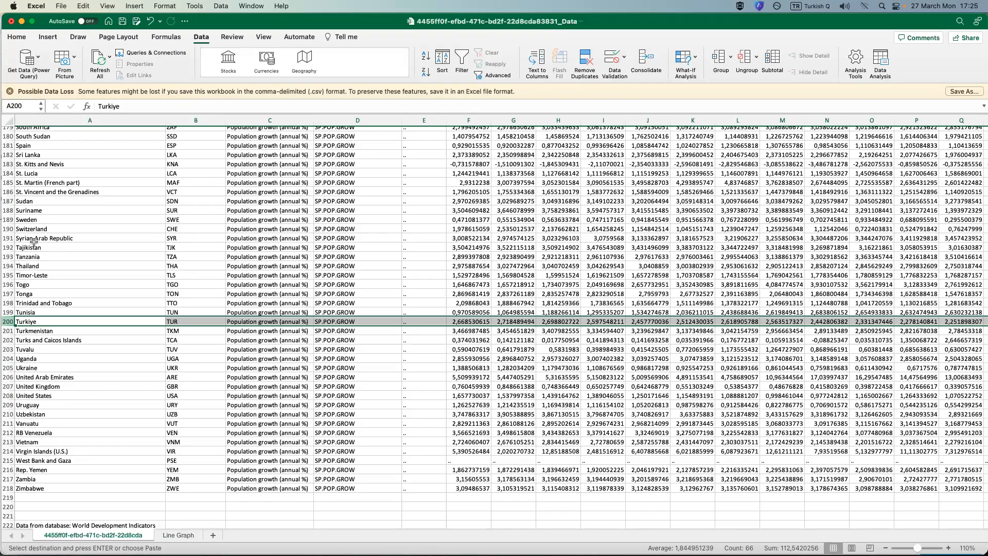
{"action": "left_click", "coordinate": [9, 238], "text": "super"}
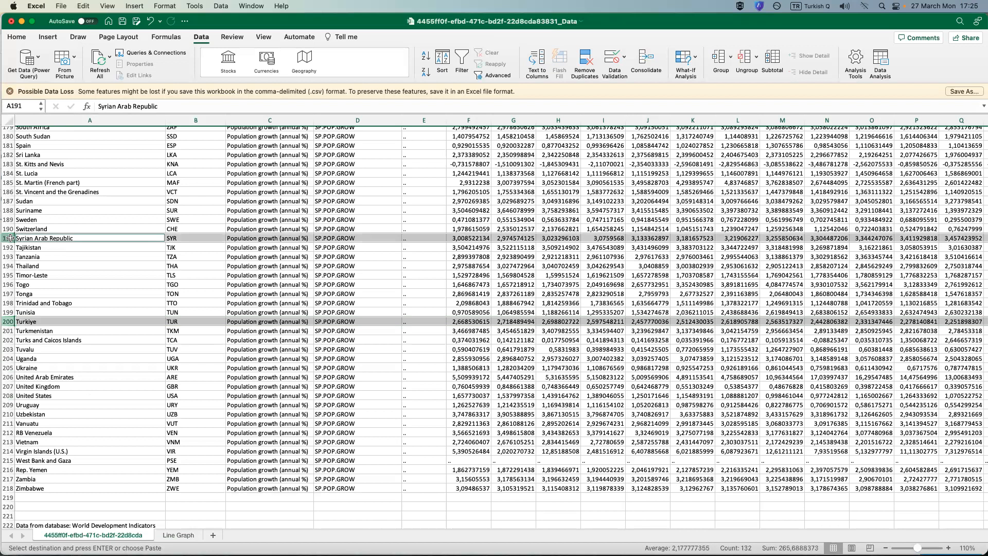
Extend the multi-row selection with the Iraq, Islamic Rep. Iran, Greece and Georgia rows.
{"action": "scroll", "coordinate": [32, 288], "scroll_direction": "up", "scroll_amount": 10}
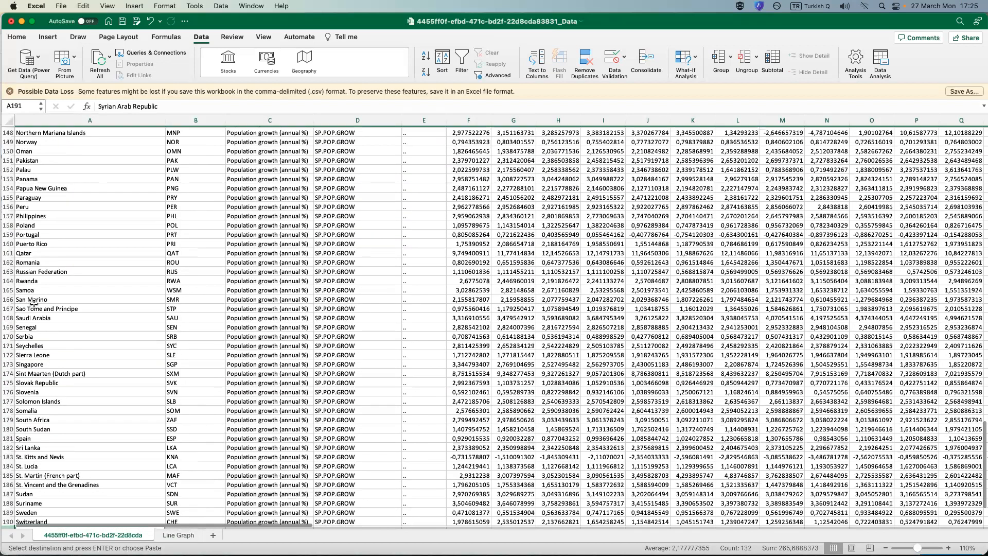
{"action": "scroll", "coordinate": [33, 304], "scroll_direction": "up", "scroll_amount": 20}
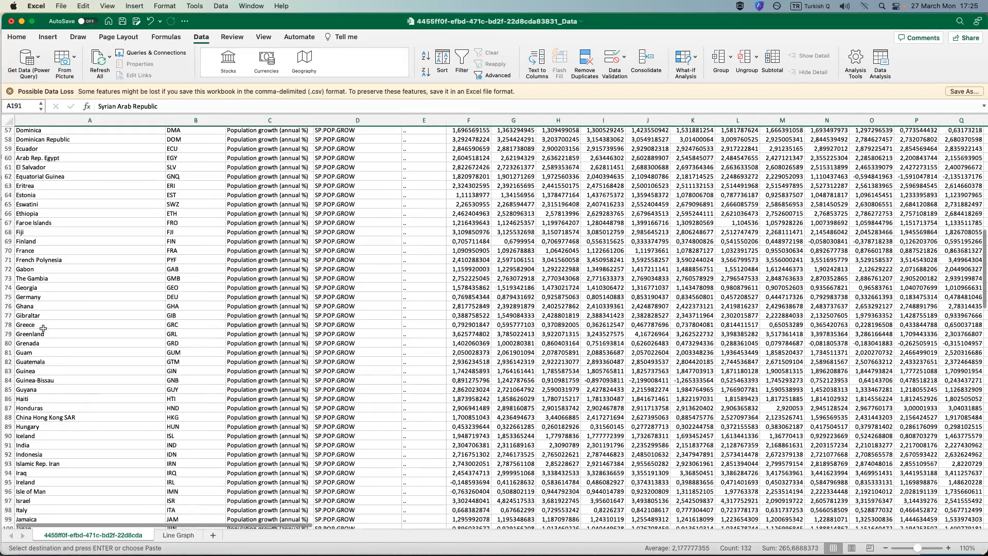
{"action": "scroll", "coordinate": [10, 388], "scroll_direction": "down", "scroll_amount": 3}
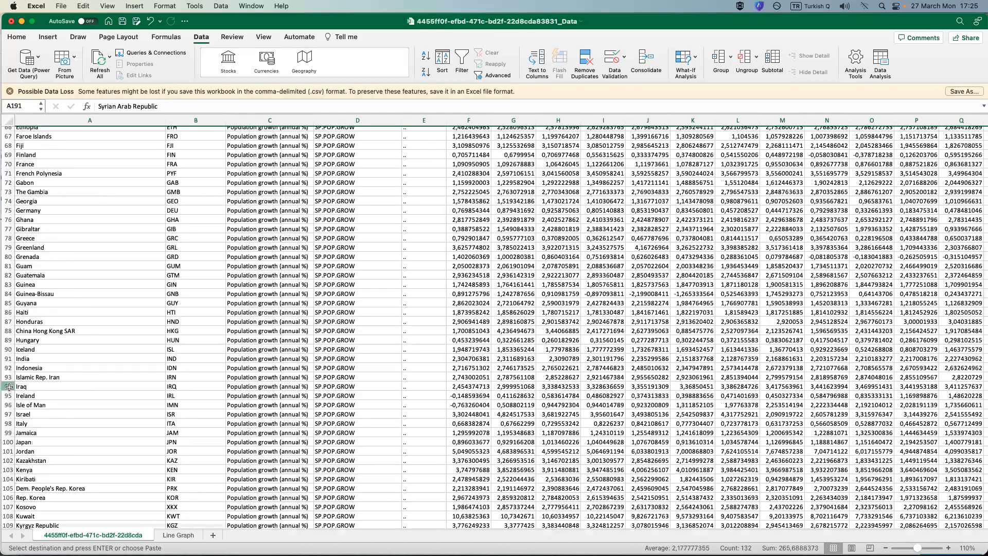
{"action": "left_click_drag", "start_coordinate": [9, 377], "coordinate": [8, 379]}
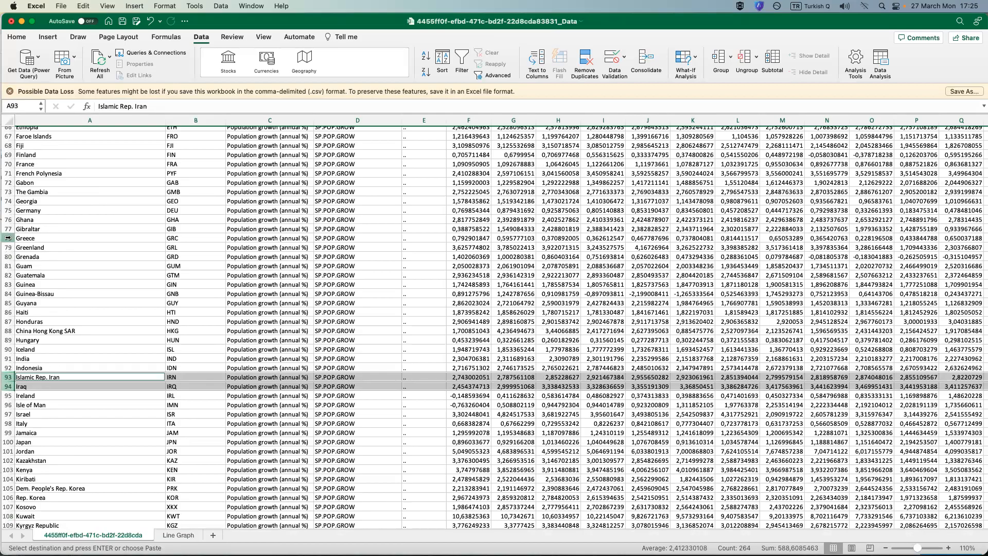
{"action": "left_click", "coordinate": [8, 238], "text": "super"}
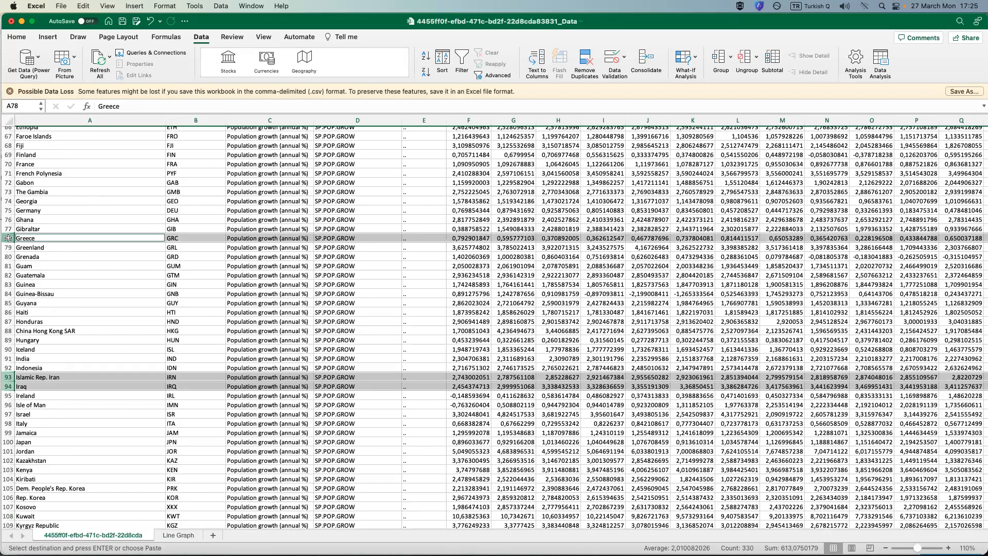
{"action": "scroll", "coordinate": [8, 247], "scroll_direction": "up", "scroll_amount": 2}
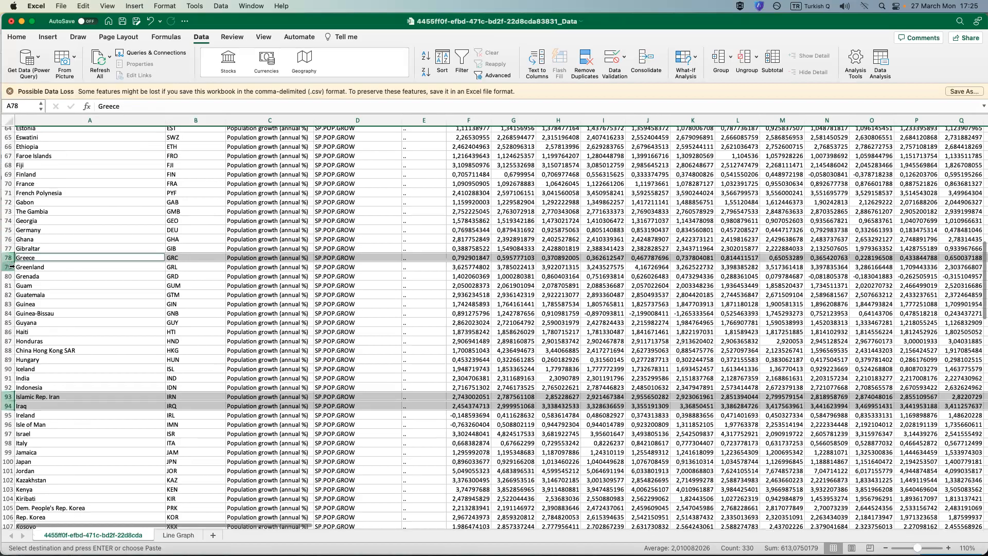
{"action": "left_click", "coordinate": [8, 220], "text": "super"}
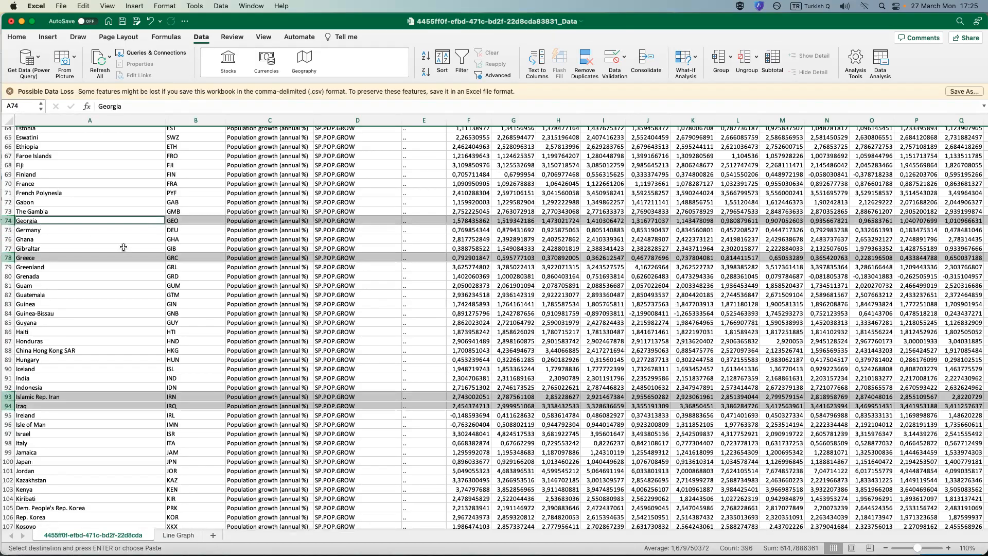
Add the Bulgaria and Armenia rows to the selection and copy all the selected country rows.
{"action": "scroll", "coordinate": [124, 246], "scroll_direction": "up", "scroll_amount": 10}
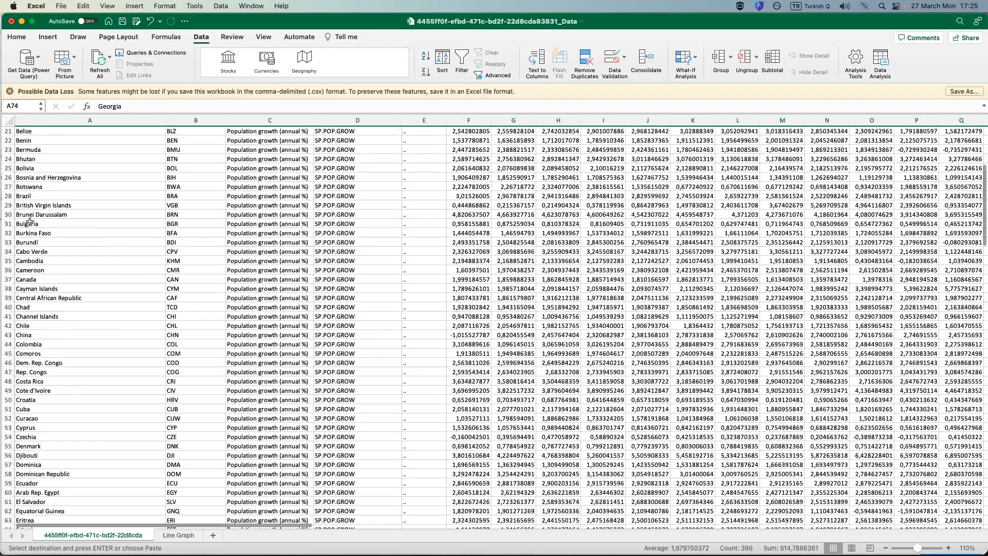
{"action": "left_click", "coordinate": [8, 227], "text": "super"}
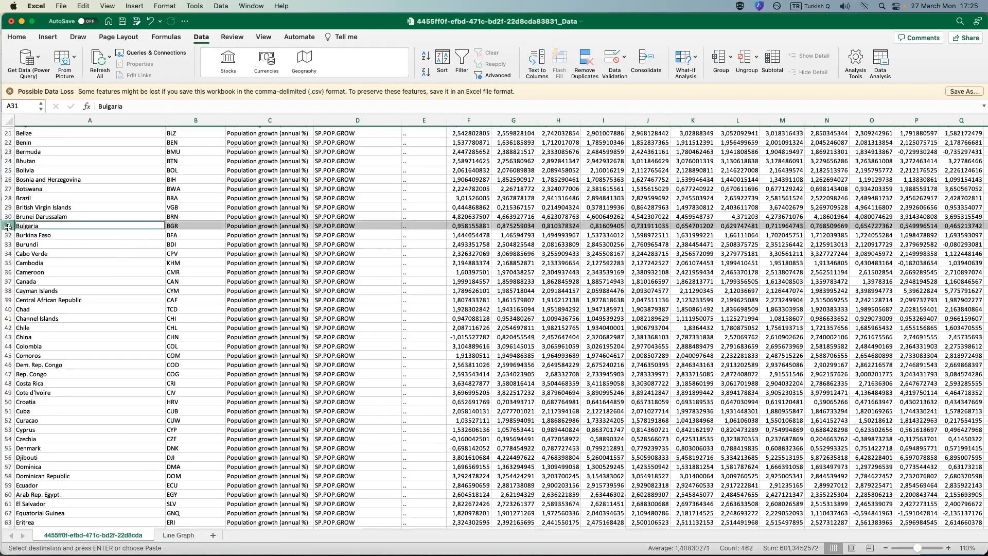
{"action": "scroll", "coordinate": [16, 227], "scroll_direction": "up", "scroll_amount": 4}
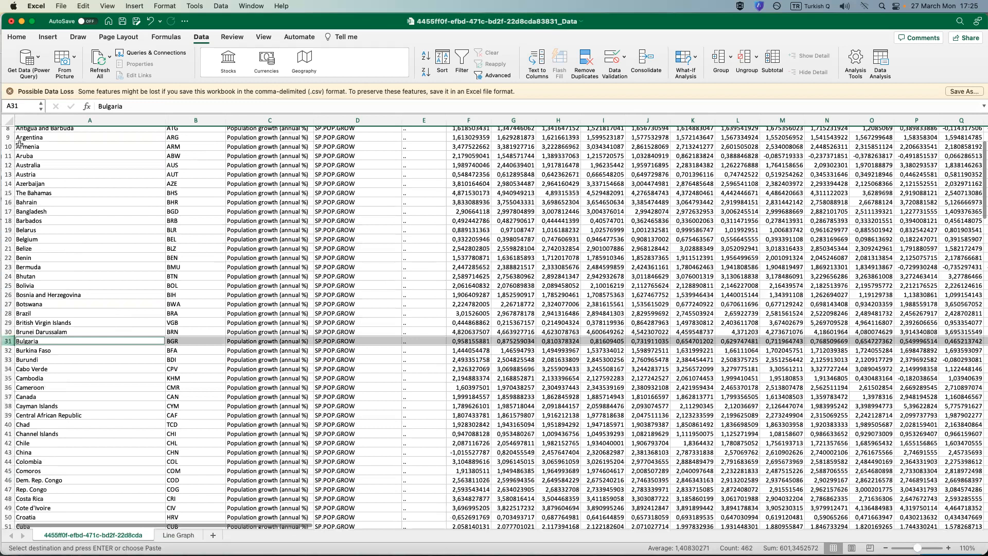
{"action": "left_click", "coordinate": [9, 147], "text": "super"}
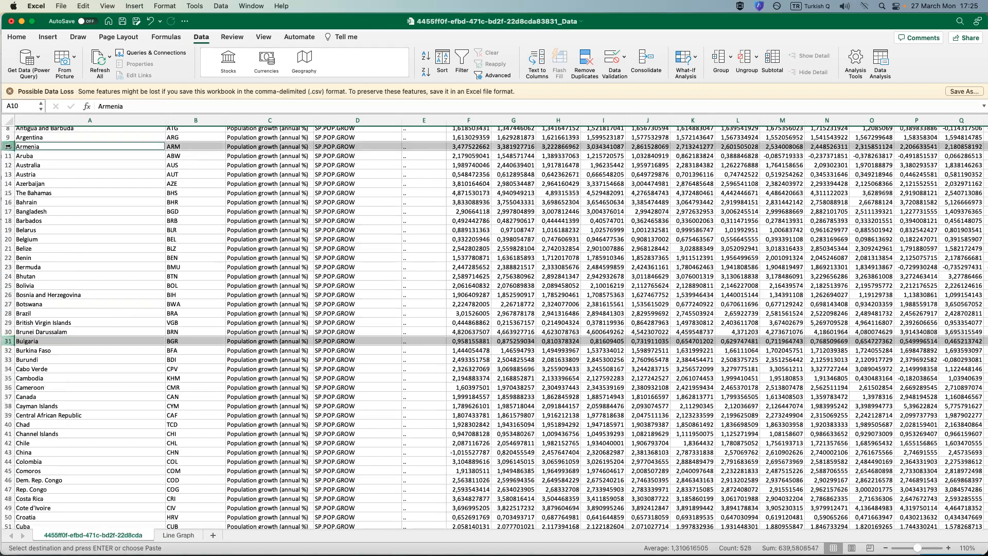
{"action": "right_click", "coordinate": [10, 147]}
{"action": "left_click", "coordinate": [23, 164]}
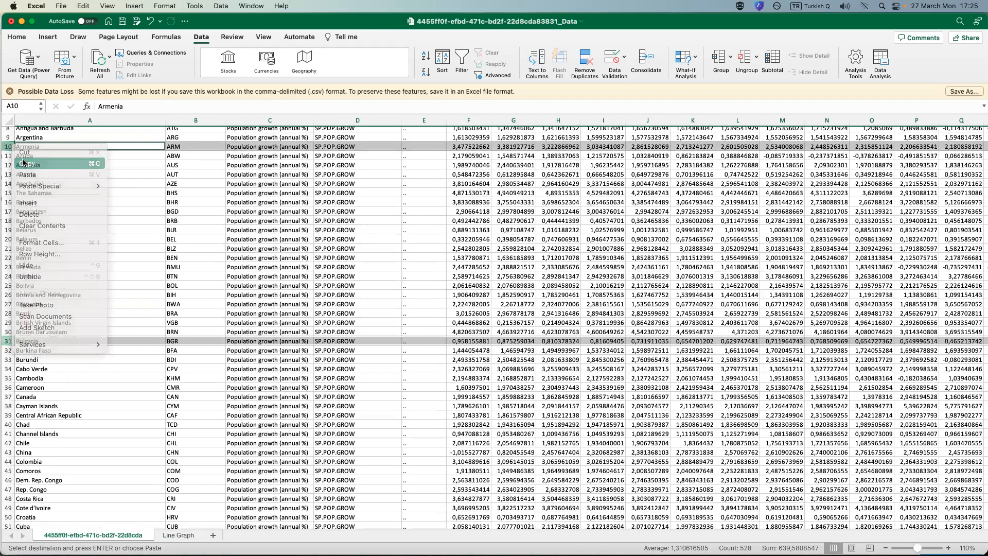
Paste the copied country rows at A2 of the Line Graph sheet, directly below the headers.
{"action": "left_click", "coordinate": [178, 535]}
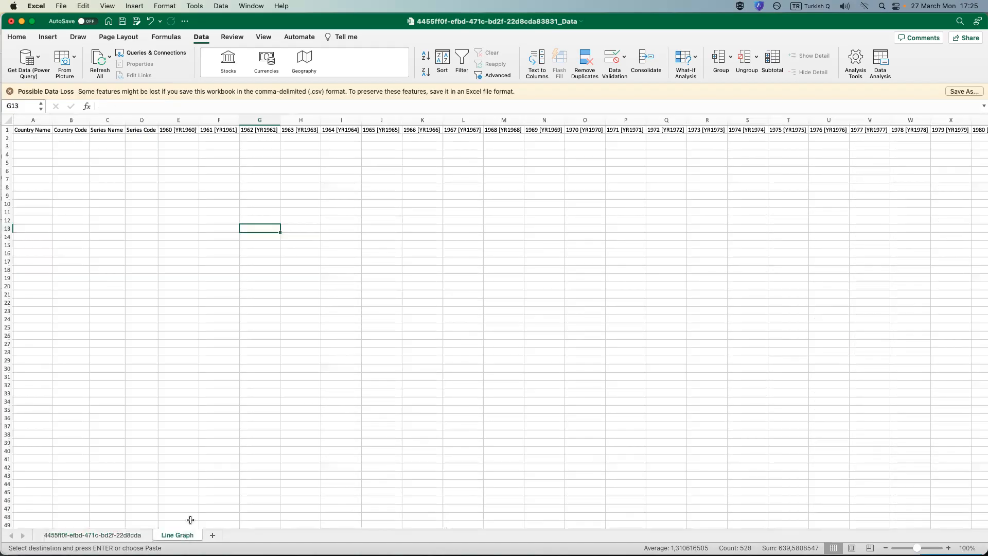
{"action": "left_click", "coordinate": [23, 137]}
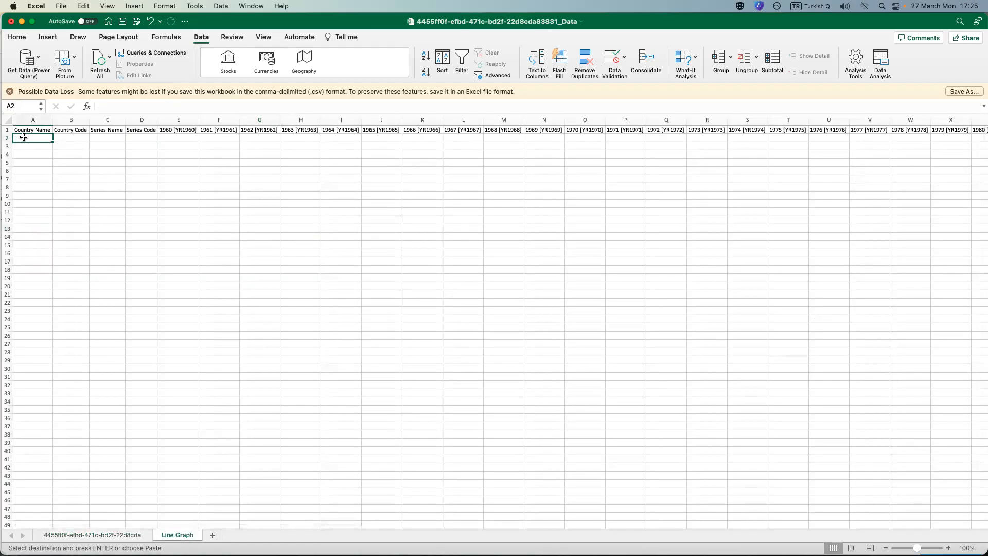
{"action": "right_click", "coordinate": [23, 137]}
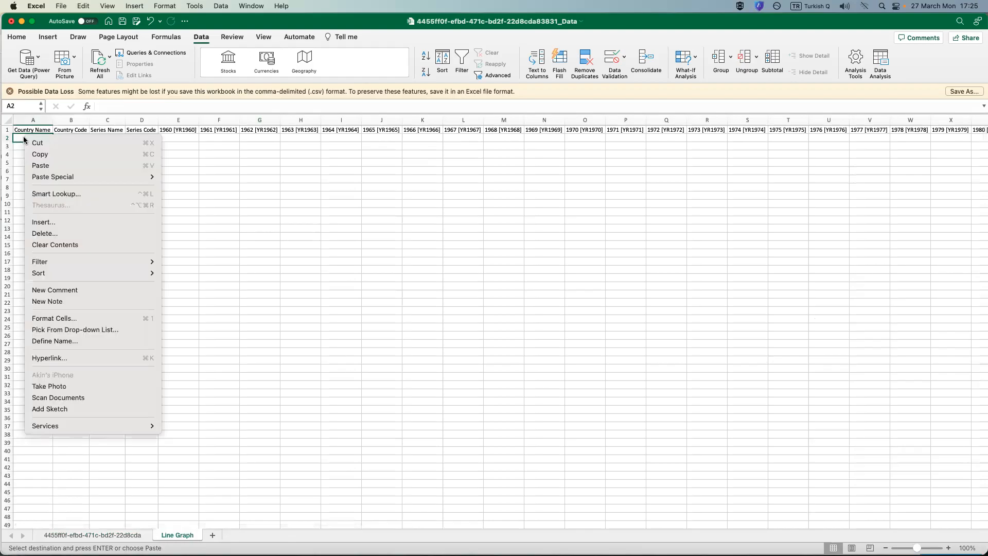
{"action": "left_click", "coordinate": [40, 166]}
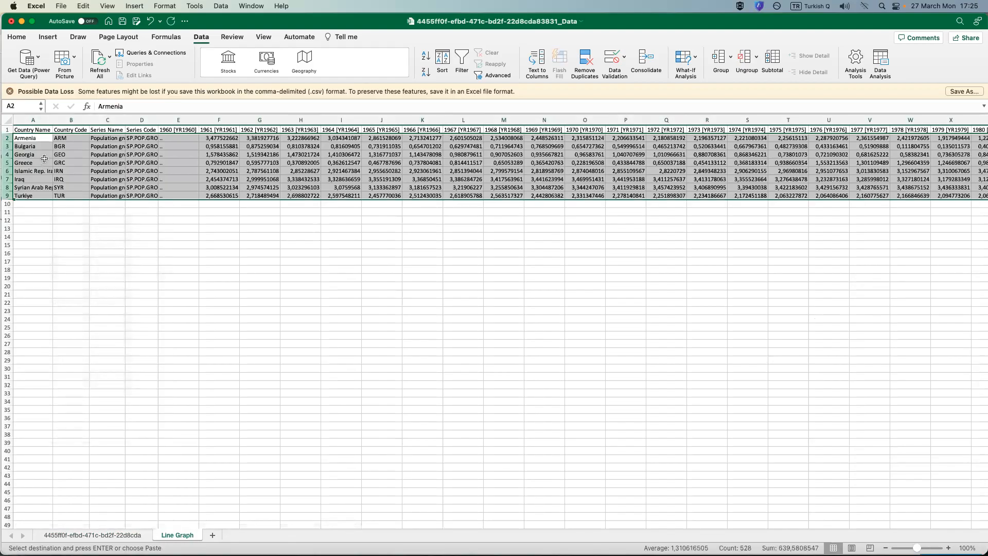
{"action": "left_click", "coordinate": [91, 211]}
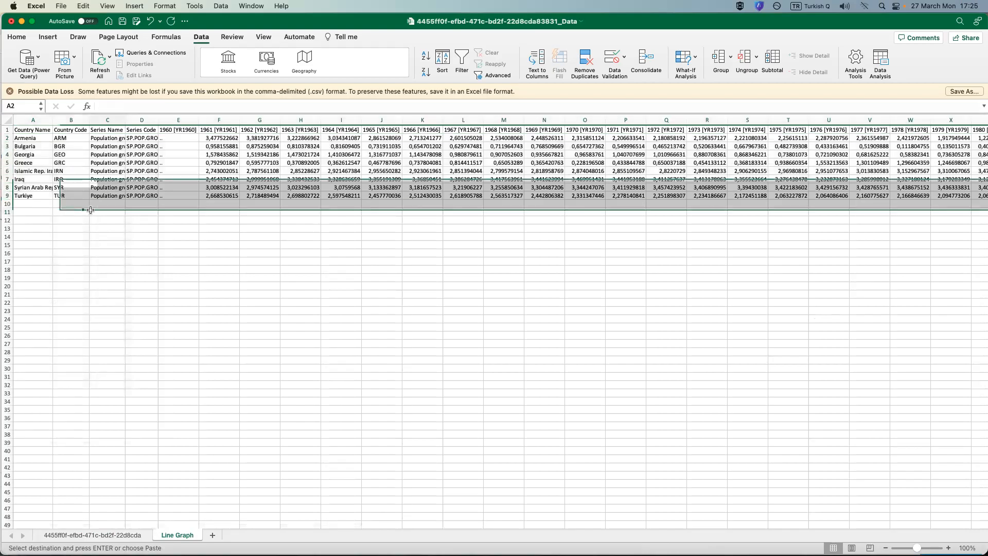
Autofit all columns on the Line Graph sheet to the pasted country data.
{"action": "left_click", "coordinate": [10, 120]}
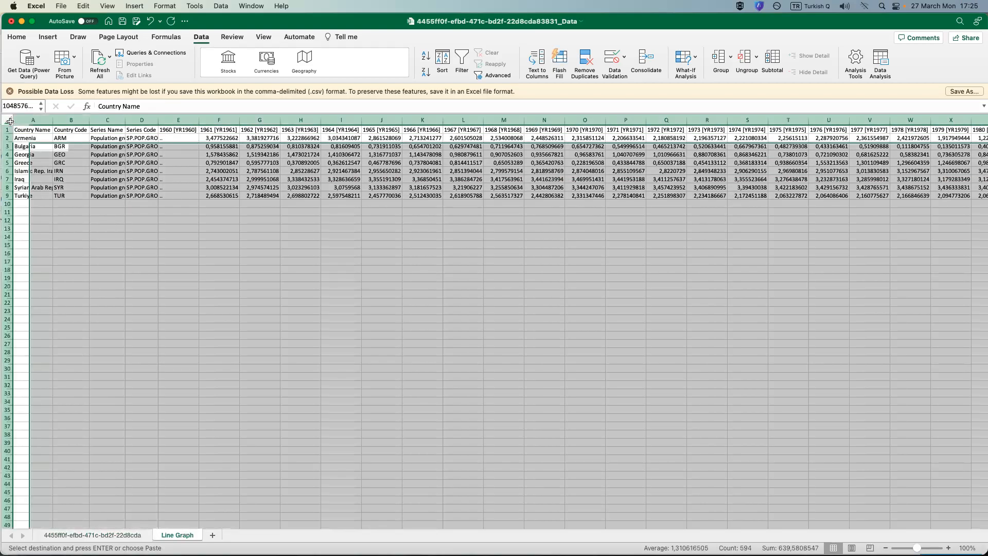
{"action": "double_click", "coordinate": [88, 121]}
{"action": "left_click", "coordinate": [193, 292]}
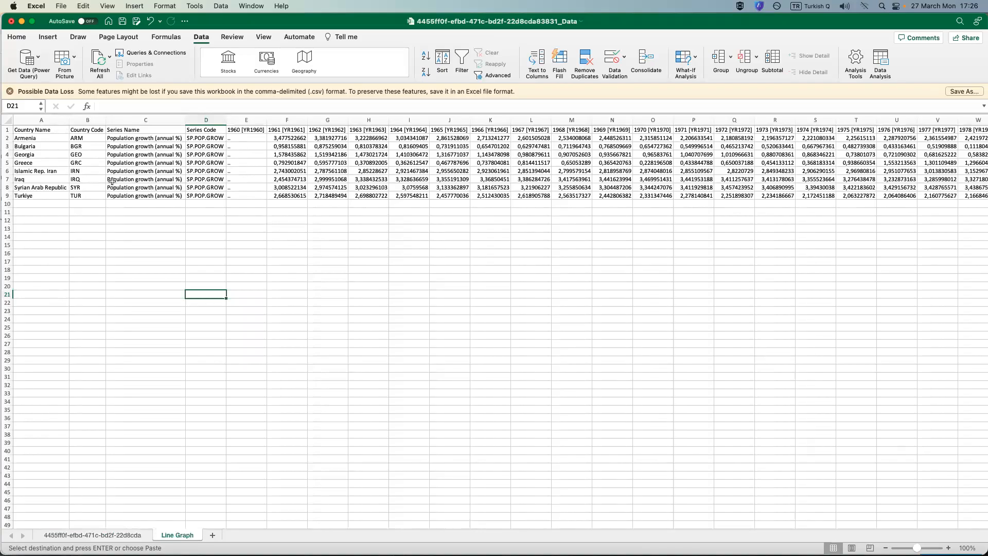
Delete the Country Code, Series Name and Series Code columns from the Line Graph sheet.
{"action": "left_click", "coordinate": [212, 122]}
{"action": "left_click_drag", "start_coordinate": [212, 122], "coordinate": [97, 123]}
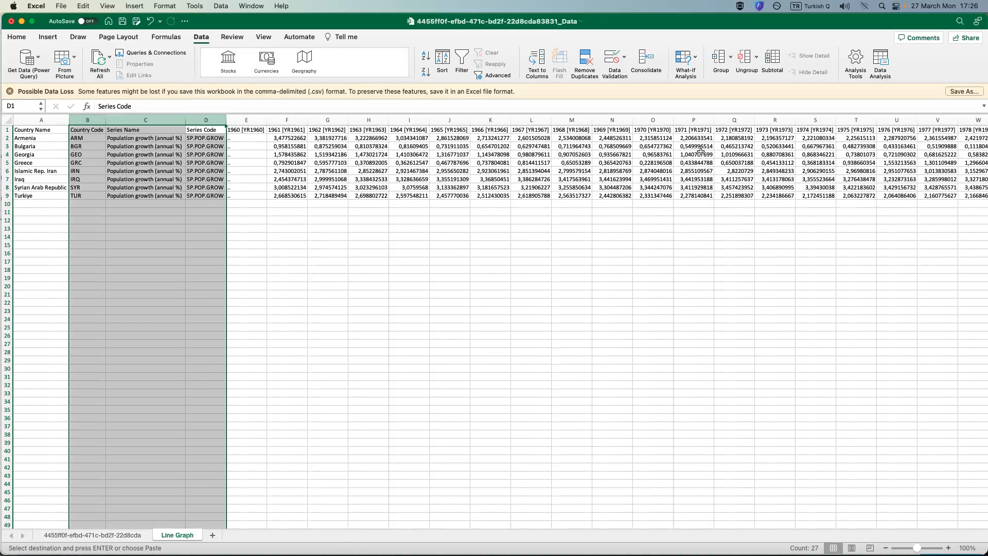
{"action": "right_click", "coordinate": [133, 136]}
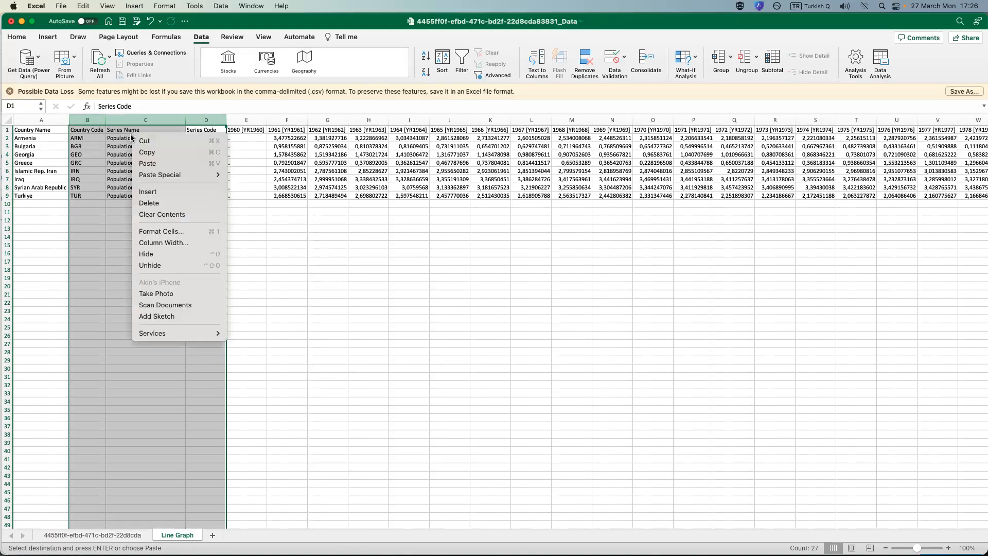
{"action": "left_click", "coordinate": [155, 204]}
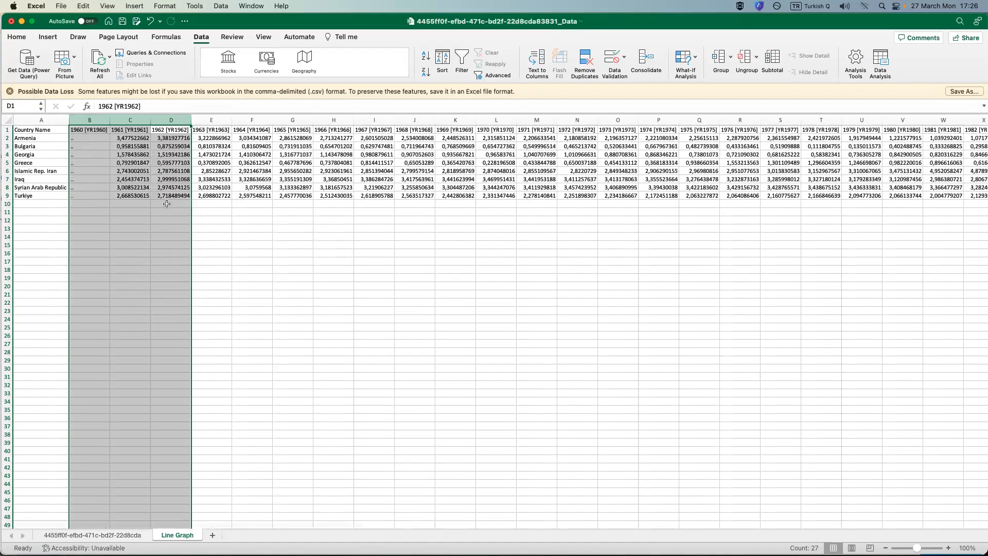
{"action": "left_click", "coordinate": [166, 205]}
{"action": "left_click", "coordinate": [350, 214]}
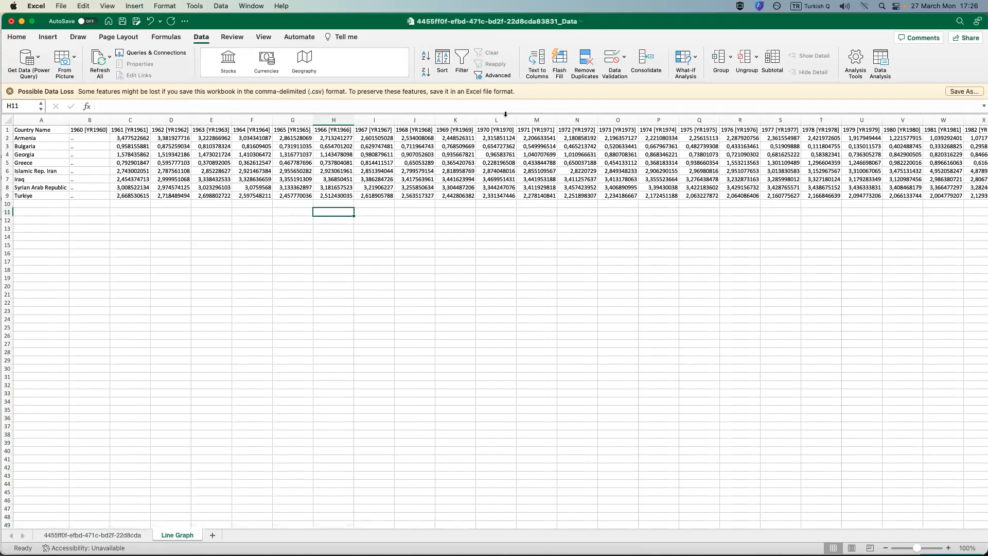
Insert a basic 2-D line chart from rows 1 to 9, covering the year headers and all country rows.
{"action": "left_click_drag", "start_coordinate": [11, 132], "coordinate": [12, 195]}
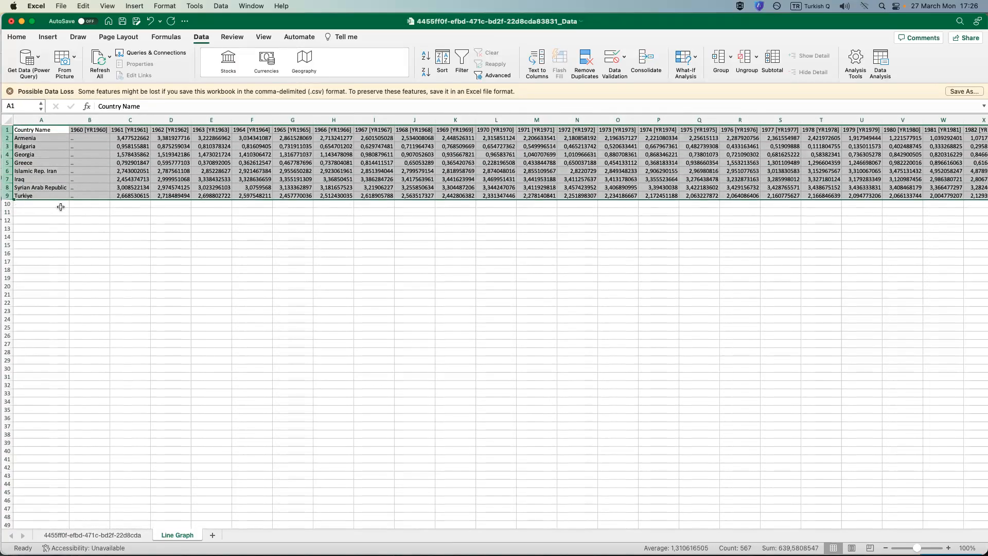
{"action": "left_click", "coordinate": [48, 37]}
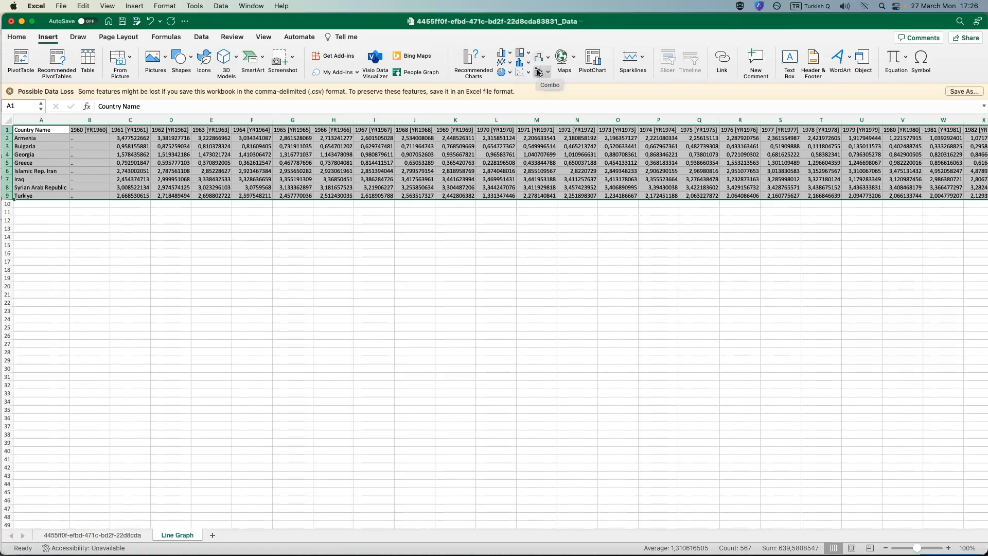
{"action": "left_click", "coordinate": [479, 58]}
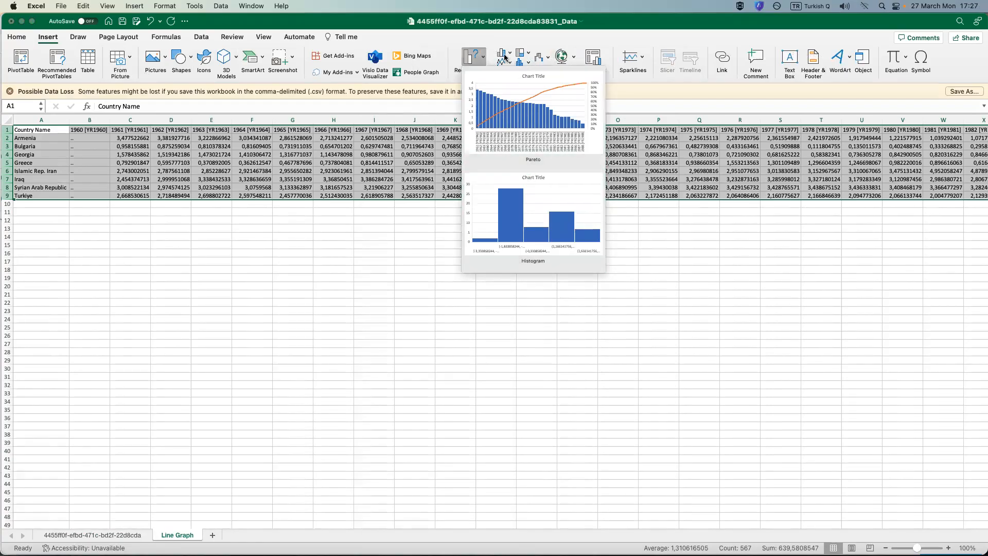
{"action": "left_click", "coordinate": [473, 56]}
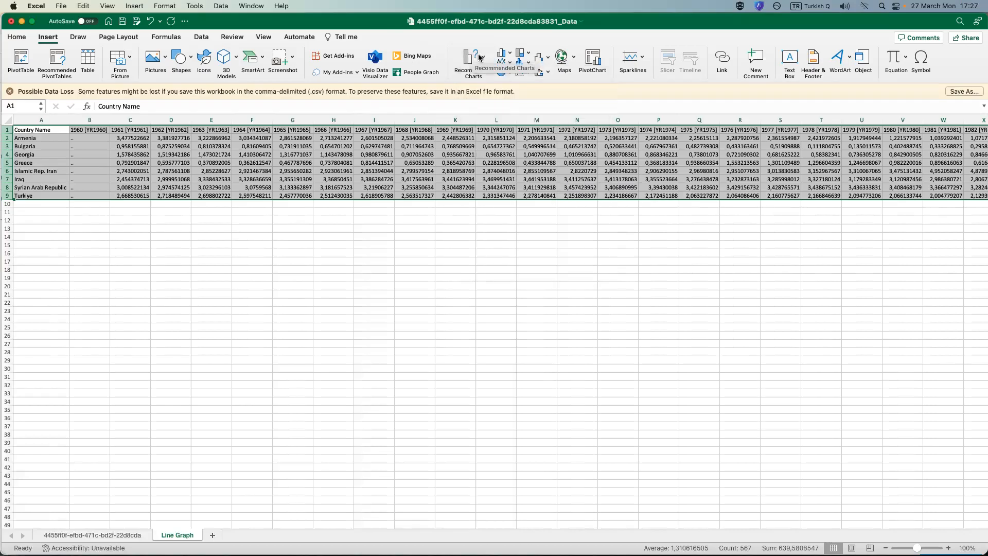
{"action": "left_click", "coordinate": [504, 63]}
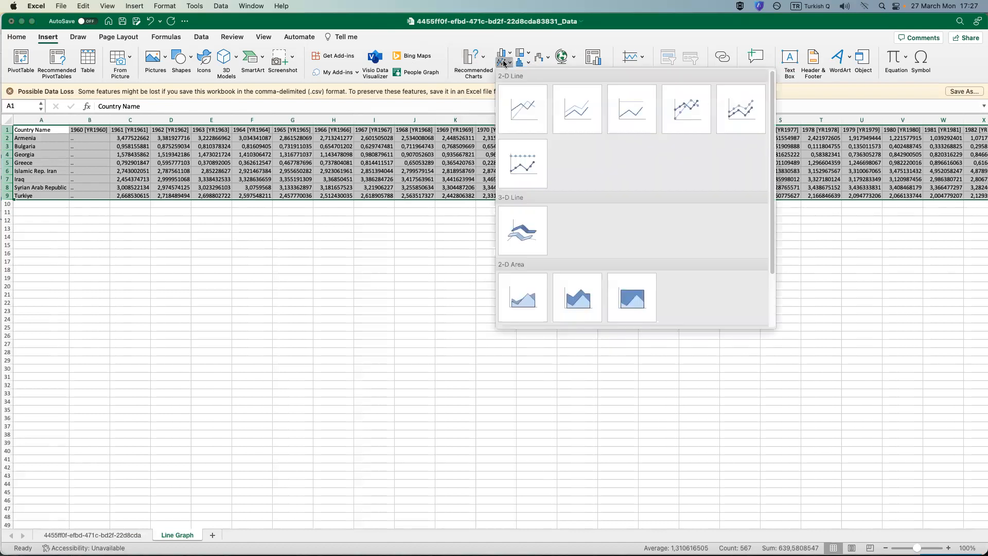
{"action": "left_click", "coordinate": [533, 113]}
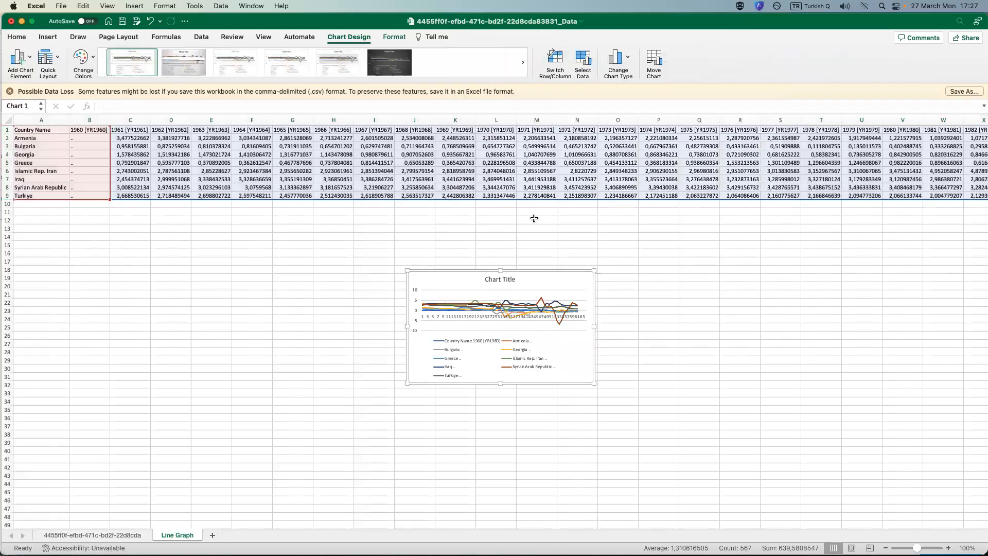
Enlarge the line chart below the data to span about columns E to S and rows 11 to 47.
{"action": "left_click_drag", "start_coordinate": [408, 384], "coordinate": [225, 456]}
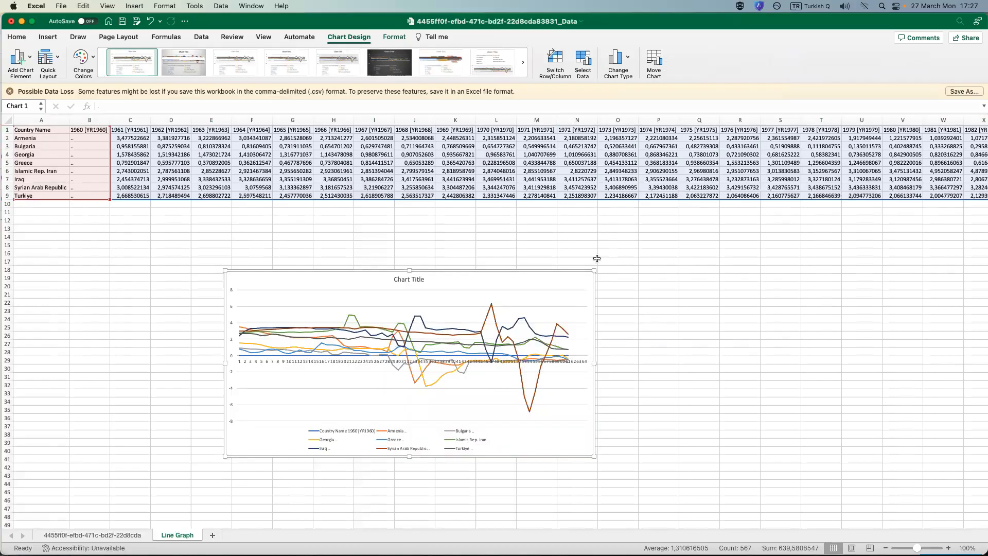
{"action": "left_click_drag", "start_coordinate": [593, 270], "coordinate": [700, 209]}
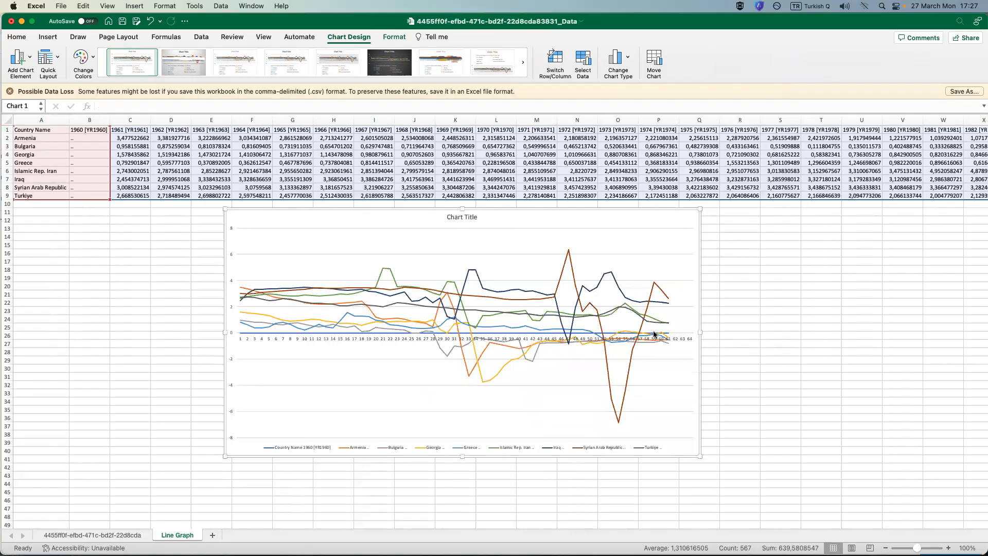
{"action": "left_click_drag", "start_coordinate": [702, 457], "coordinate": [786, 513]}
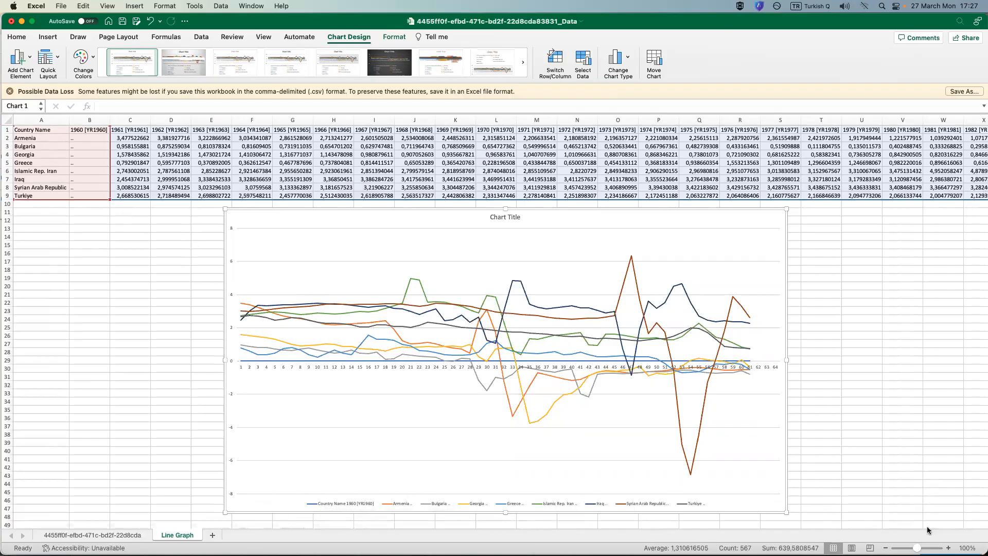
Examine the chart's country lines, horizontal axis and legend at 120% zoom, and return to 100%.
{"action": "left_click", "coordinate": [949, 548]}
{"action": "left_click", "coordinate": [949, 548]}
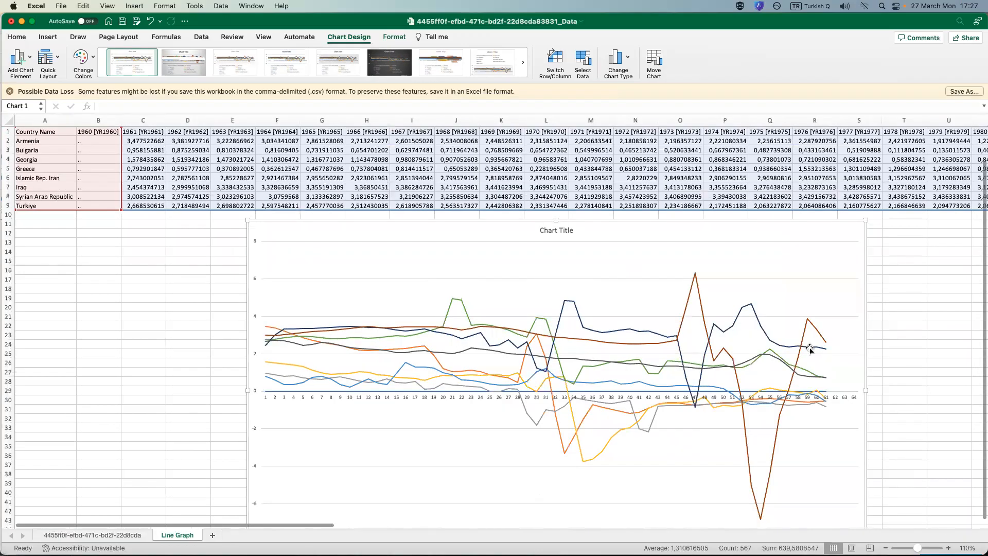
{"action": "scroll", "coordinate": [808, 347], "scroll_direction": "down", "scroll_amount": 4}
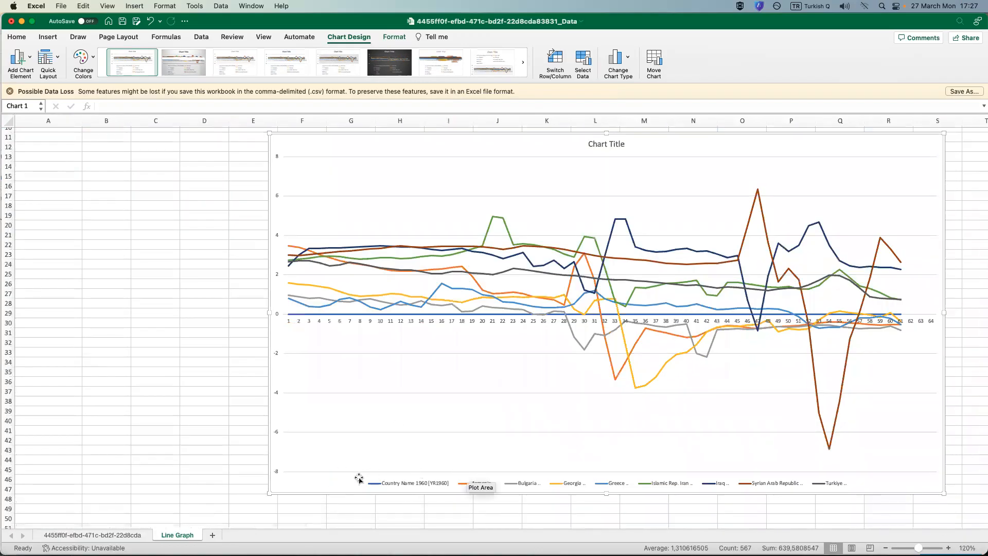
{"action": "scroll", "coordinate": [442, 440], "scroll_direction": "up", "scroll_amount": 1}
{"action": "scroll", "coordinate": [442, 441], "scroll_direction": "up", "scroll_amount": 5}
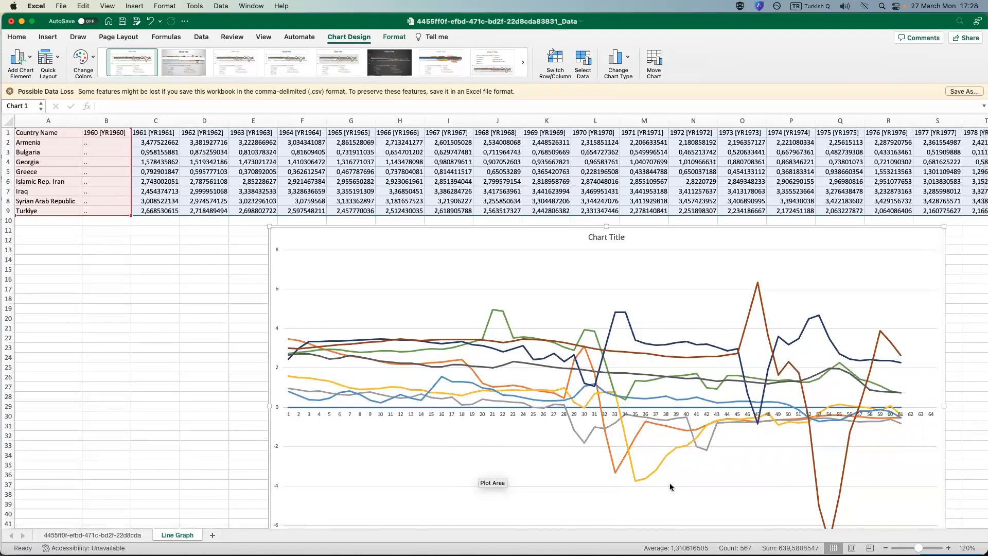
{"action": "scroll", "coordinate": [671, 481], "scroll_direction": "down", "scroll_amount": 3}
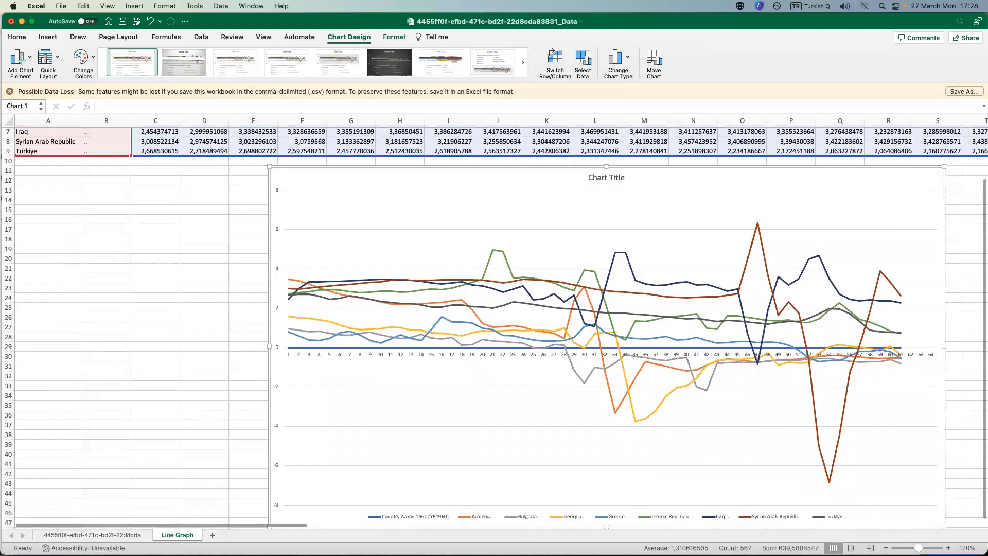
{"action": "left_click", "coordinate": [885, 548]}
{"action": "left_click", "coordinate": [885, 548]}
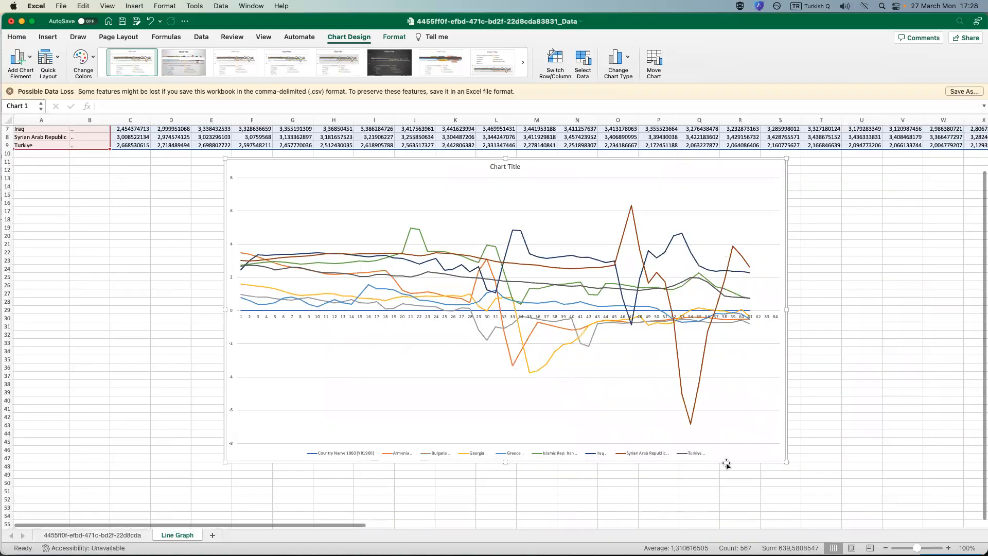
{"action": "scroll", "coordinate": [388, 394], "scroll_direction": "up", "scroll_amount": 3}
{"action": "right_click", "coordinate": [339, 373]}
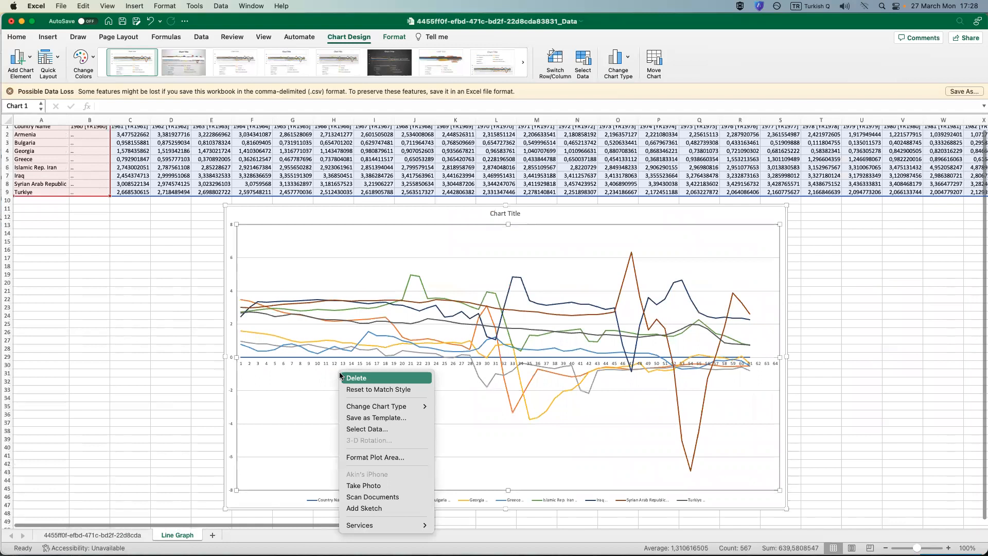
{"action": "left_click", "coordinate": [396, 458]}
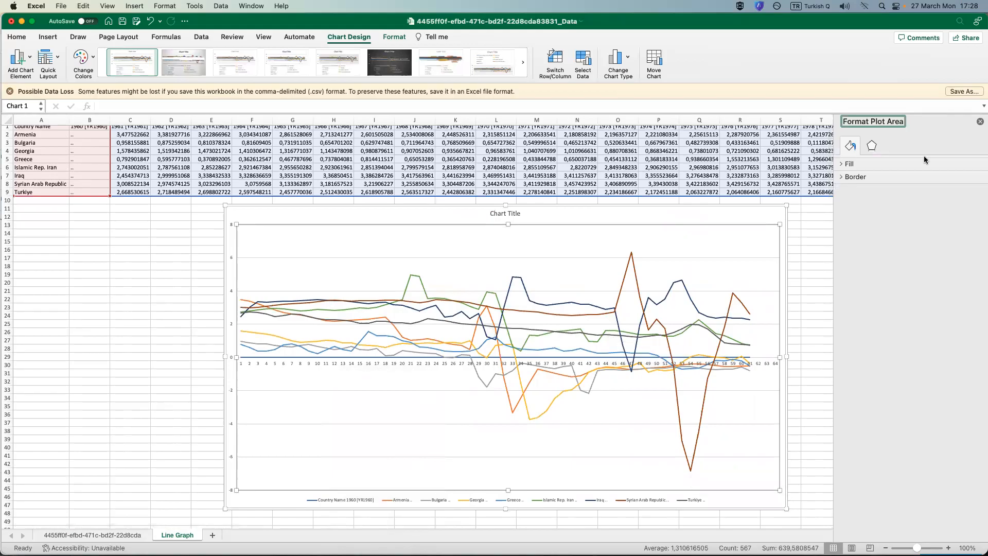
{"action": "left_click", "coordinate": [980, 121]}
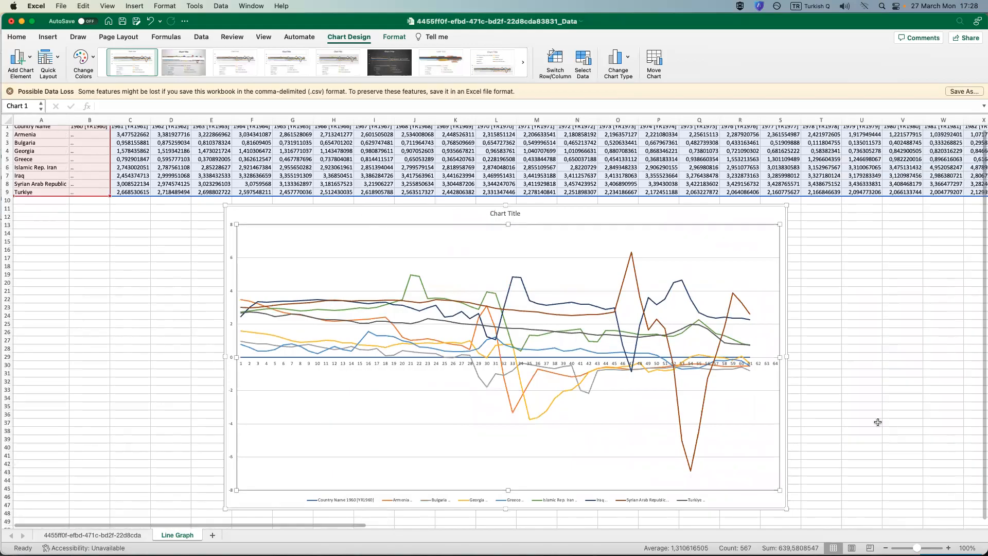
{"action": "left_click", "coordinate": [903, 364]}
Set the chart's horizontal category axis labels to the year headers in B1:BK1 of the Line Graph sheet.
{"action": "right_click", "coordinate": [340, 249]}
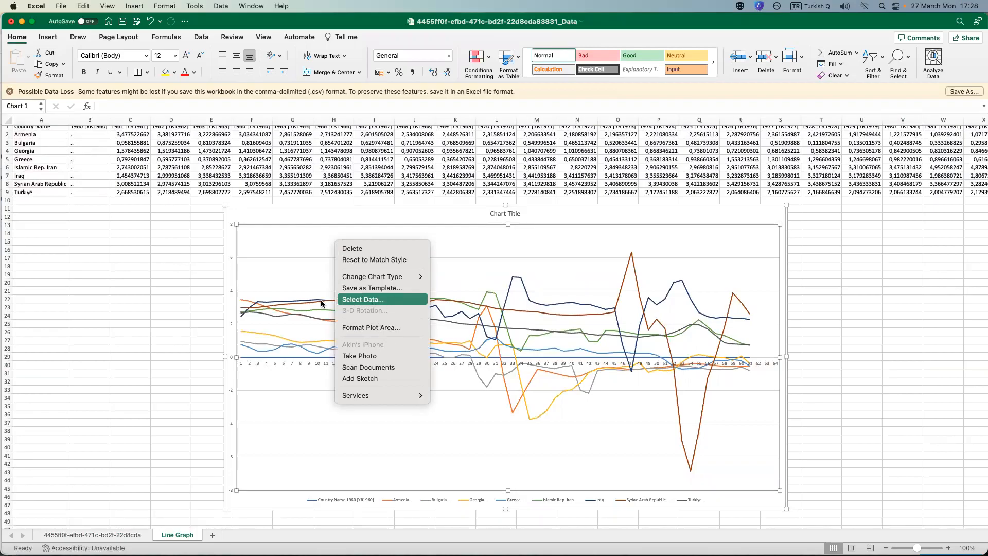
{"action": "left_click", "coordinate": [377, 299]}
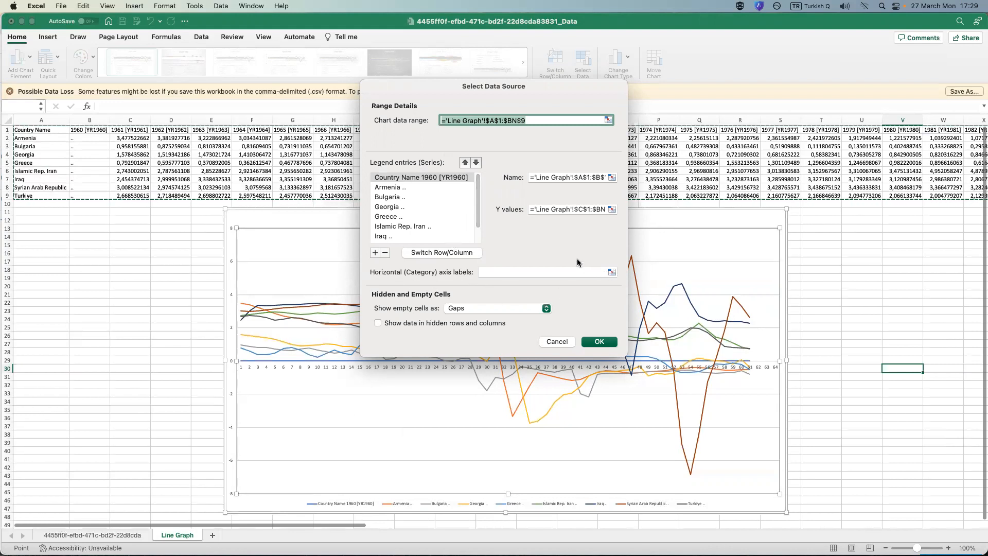
{"action": "left_click", "coordinate": [551, 272]}
{"action": "left_click", "coordinate": [612, 272]}
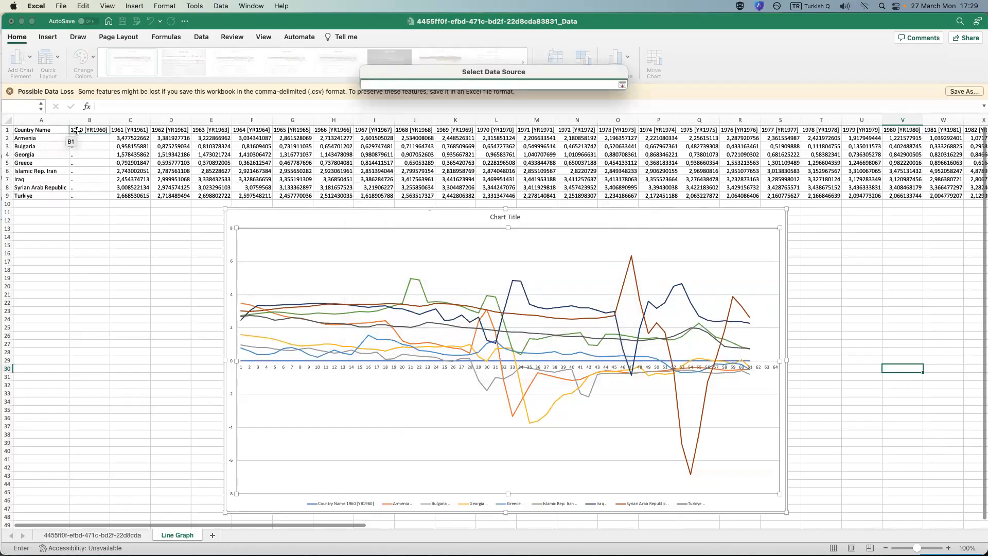
{"action": "left_click_drag", "start_coordinate": [76, 130], "coordinate": [866, 116]}
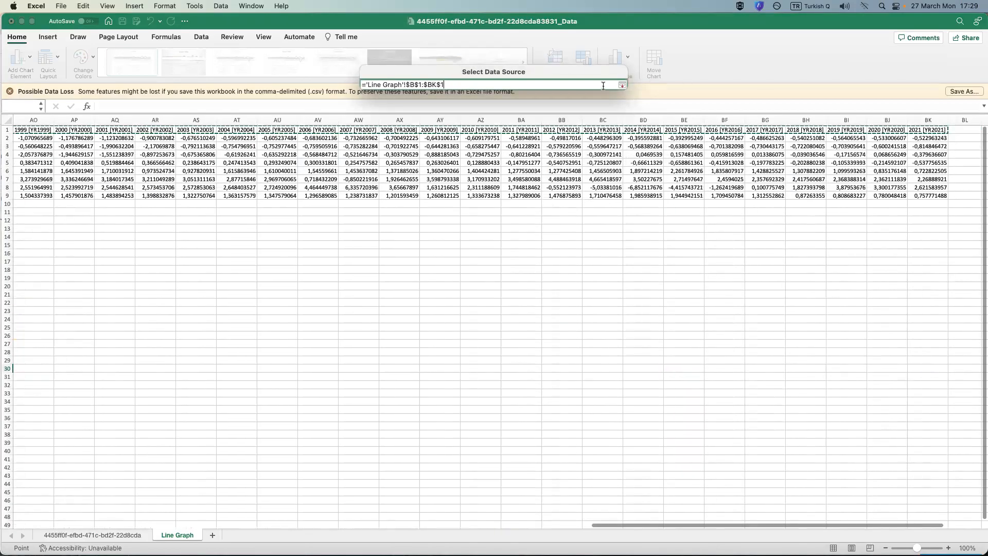
{"action": "left_click", "coordinate": [623, 85]}
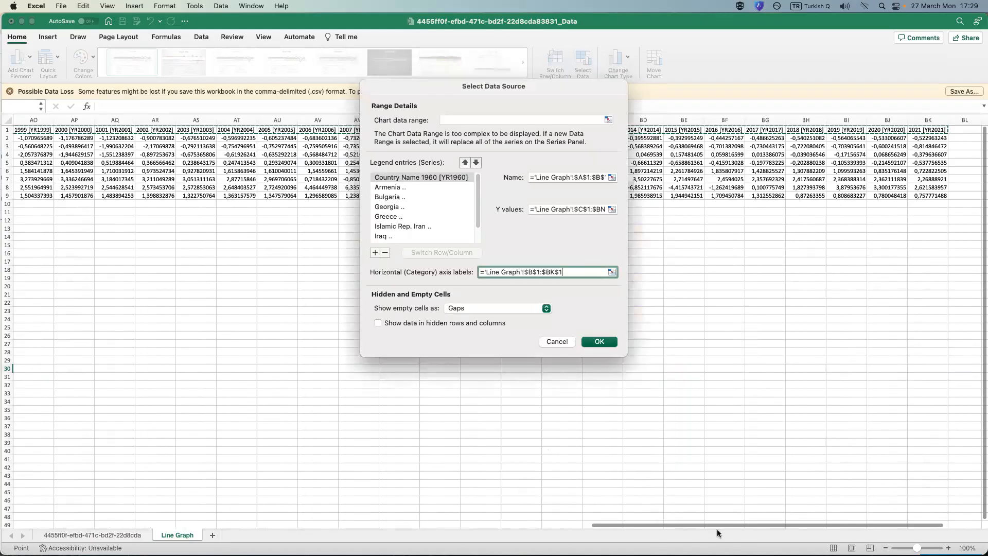
{"action": "left_click_drag", "start_coordinate": [718, 524], "coordinate": [129, 538]}
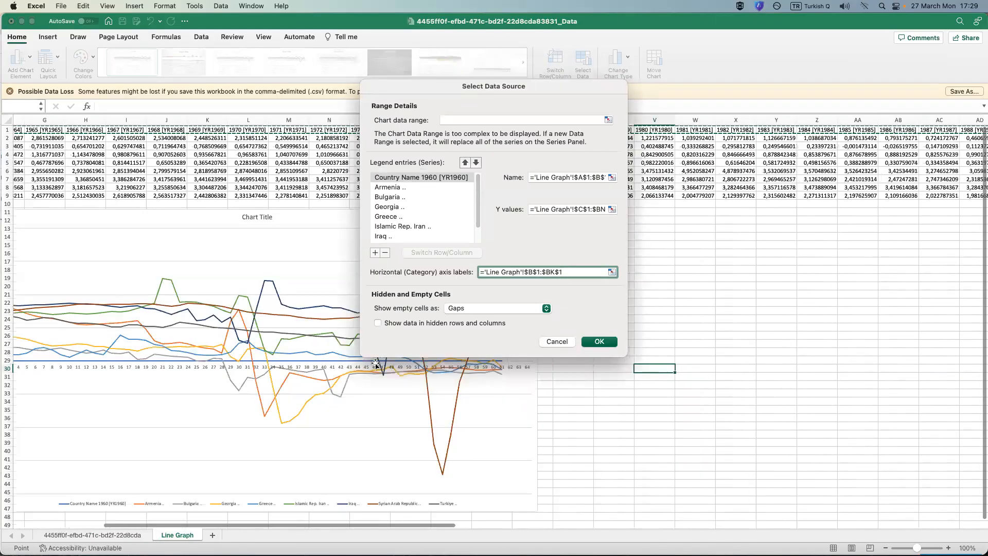
{"action": "left_click", "coordinate": [599, 342]}
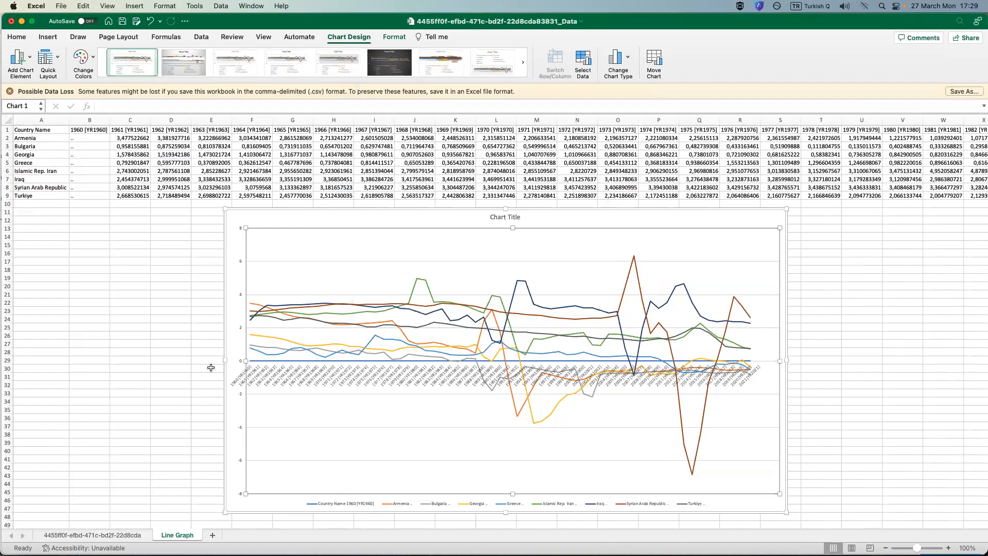
{"action": "left_click", "coordinate": [893, 344]}
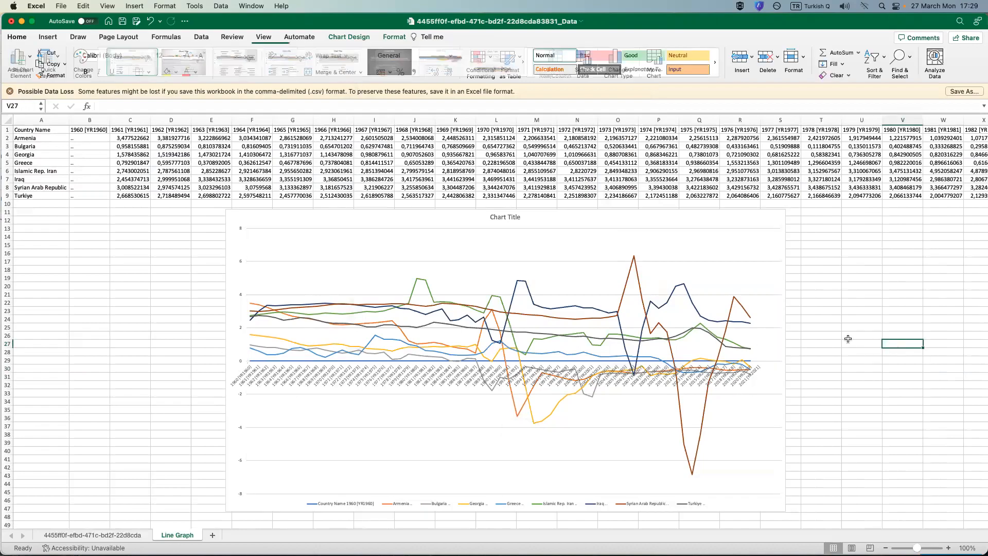
Remove the "Country Name 1960 [YR1960]" series from the line chart's data source.
{"action": "right_click", "coordinate": [657, 220]}
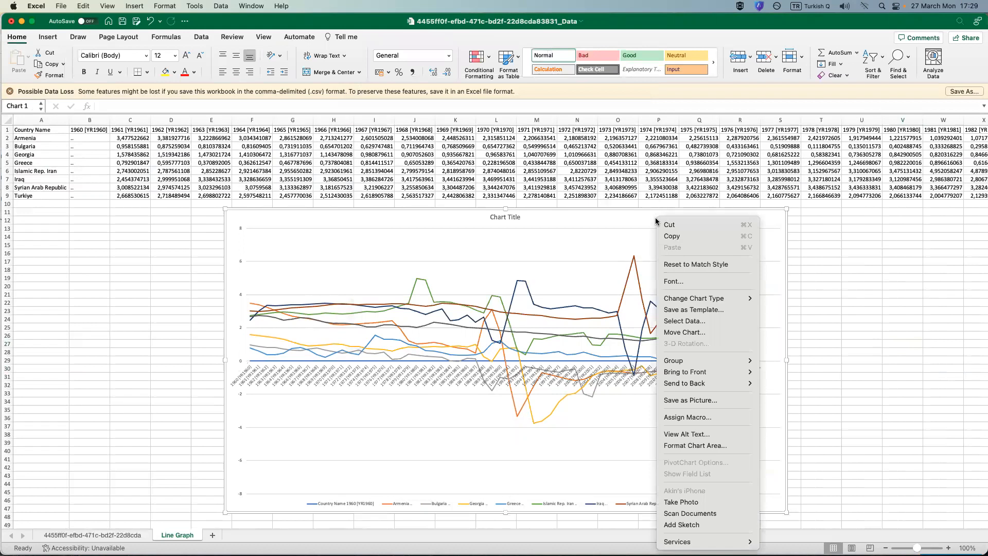
{"action": "left_click", "coordinate": [677, 321]}
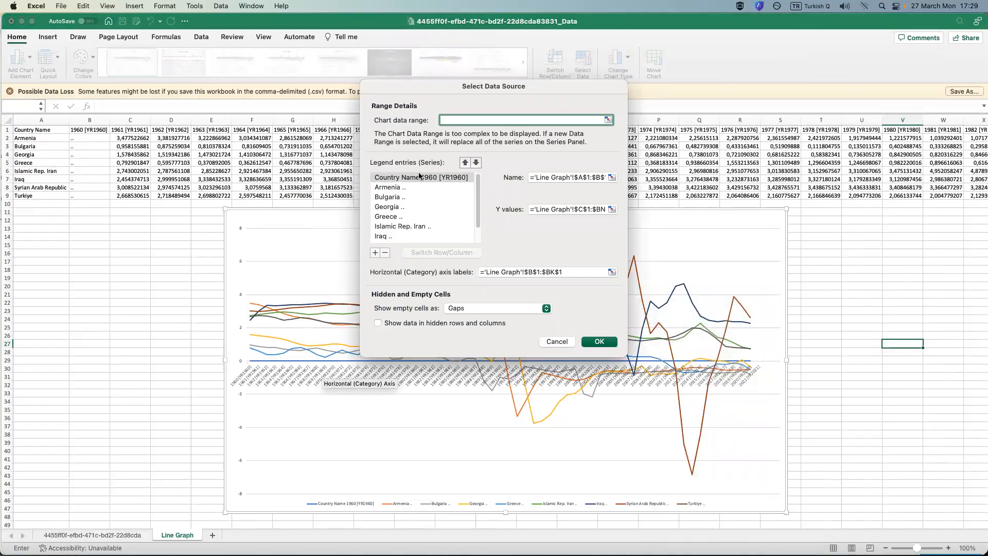
{"action": "scroll", "coordinate": [419, 193], "scroll_direction": "down", "scroll_amount": 3}
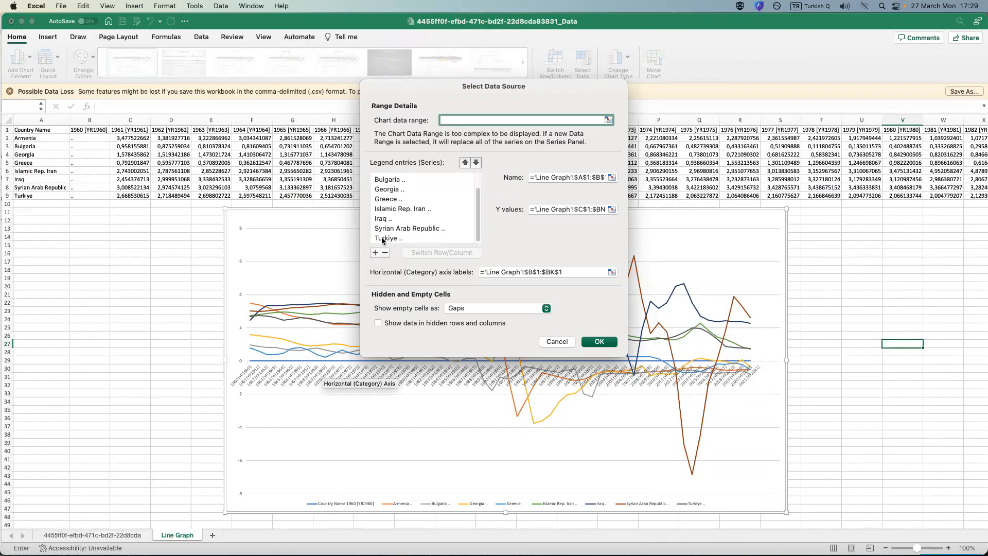
{"action": "scroll", "coordinate": [383, 240], "scroll_direction": "up", "scroll_amount": 3}
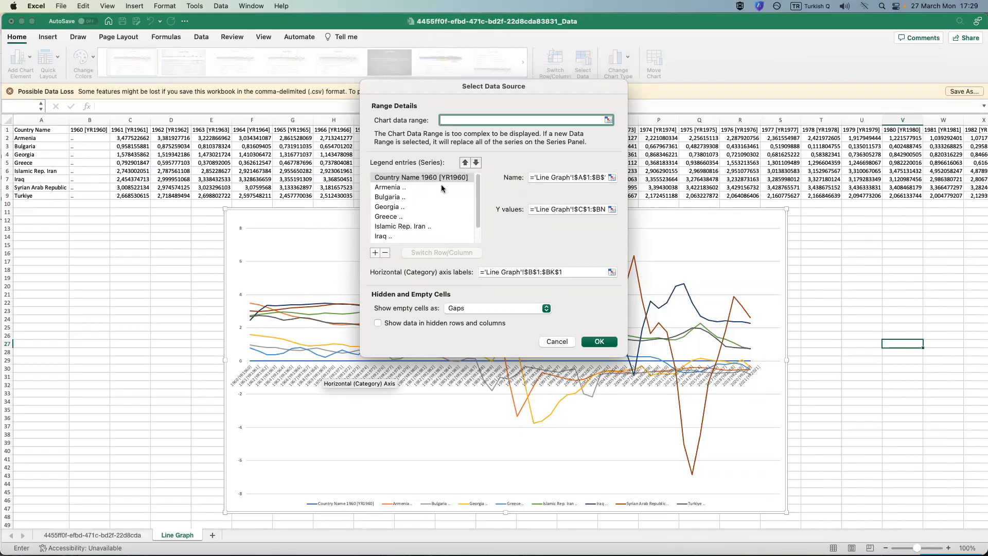
{"action": "left_click", "coordinate": [386, 253]}
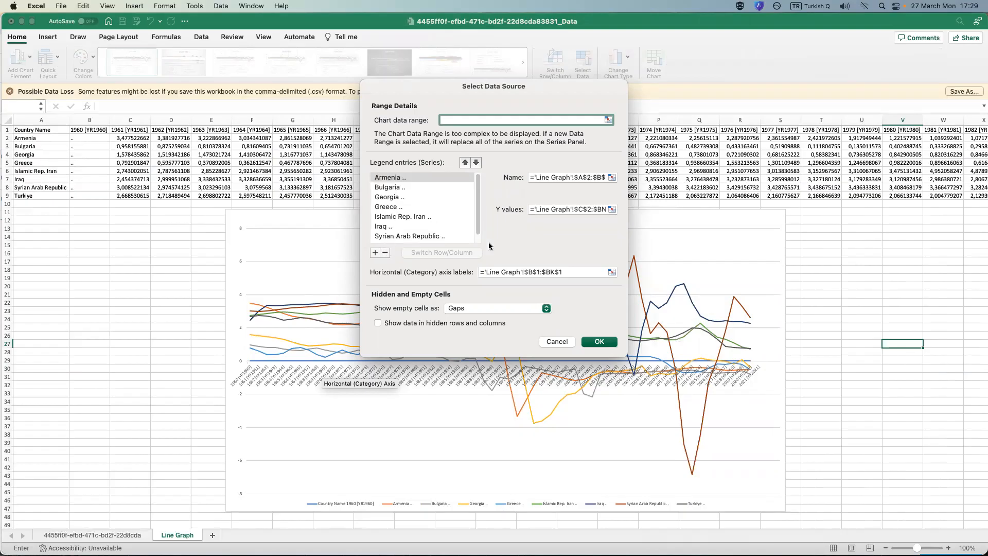
{"action": "left_click", "coordinate": [599, 342]}
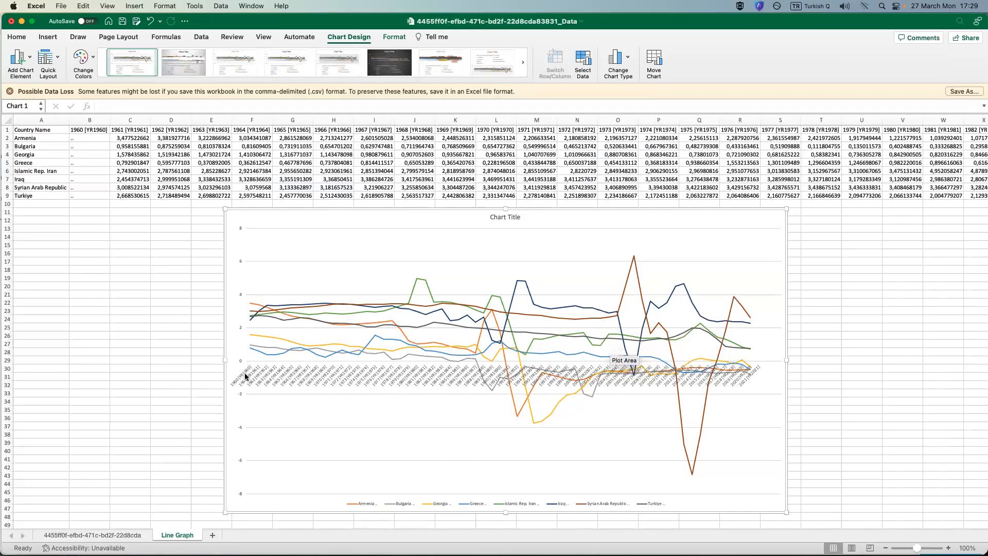
Widen the line chart in both directions so it spans about columns A to W, and deselect it.
{"action": "left_click_drag", "start_coordinate": [225, 359], "coordinate": [21, 361]}
{"action": "left_click_drag", "start_coordinate": [789, 360], "coordinate": [950, 356]}
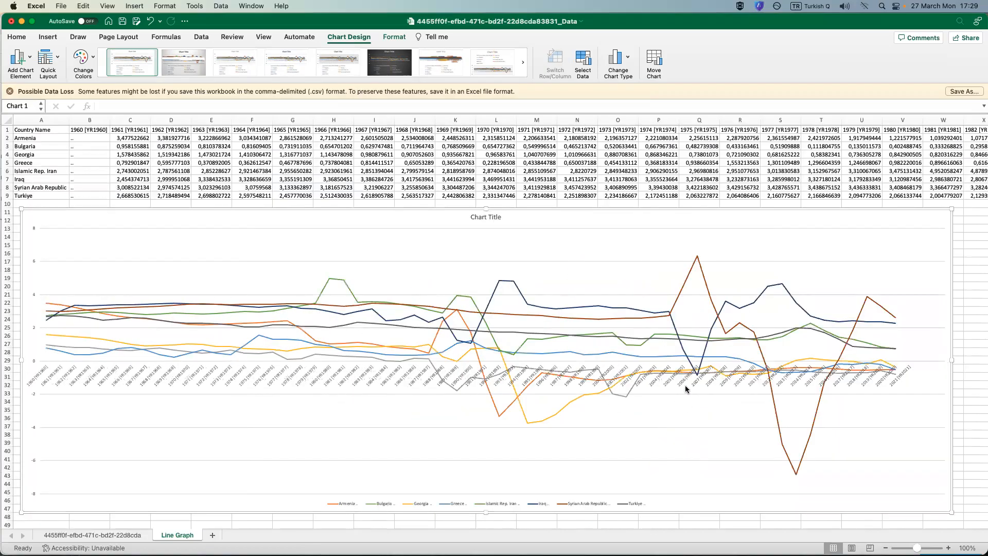
{"action": "mouse_move", "coordinate": [168, 349]}
{"action": "left_click", "coordinate": [17, 329]}
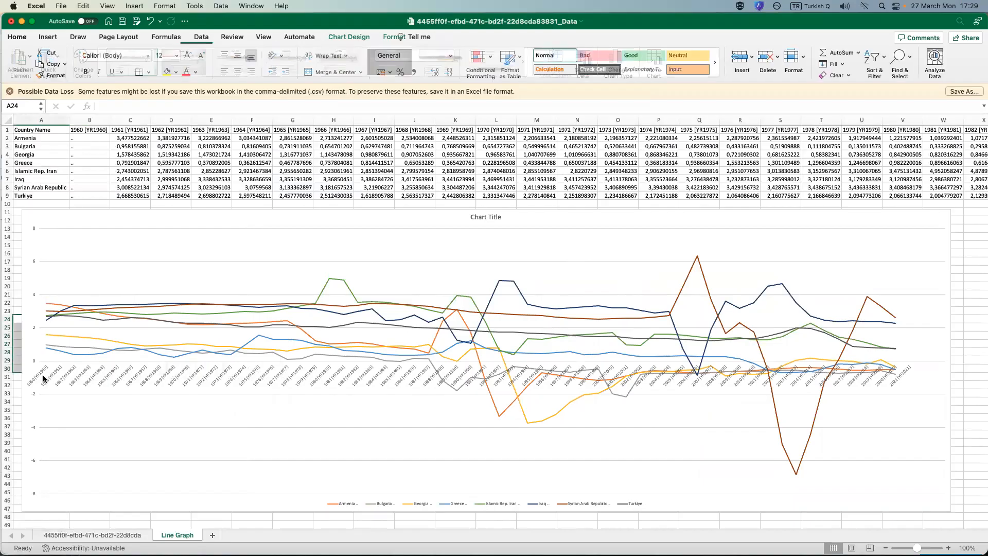
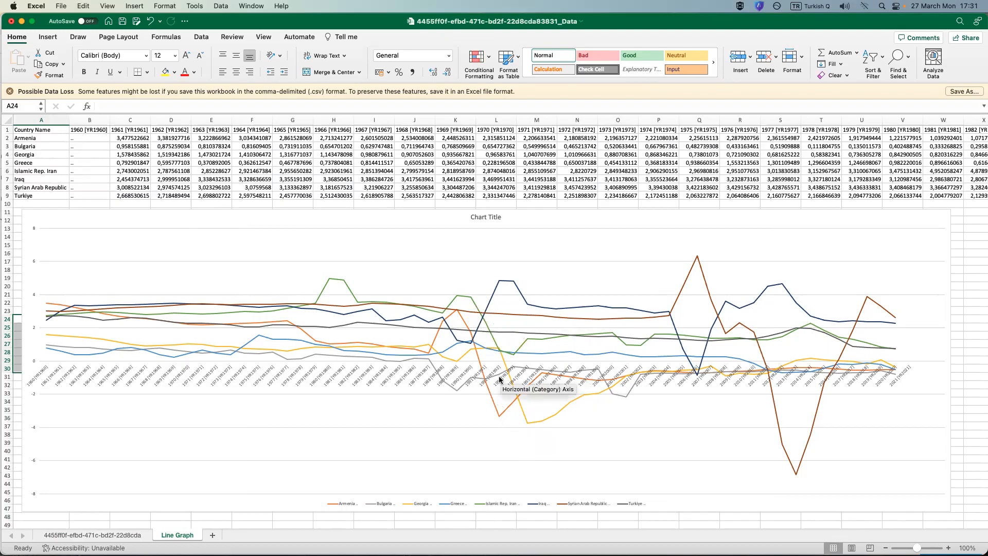
Inspect the values of the Iraq line's 1992 point and the Syrian Arab Republic line's 2013 point on the chart.
{"action": "mouse_move", "coordinate": [499, 421]}
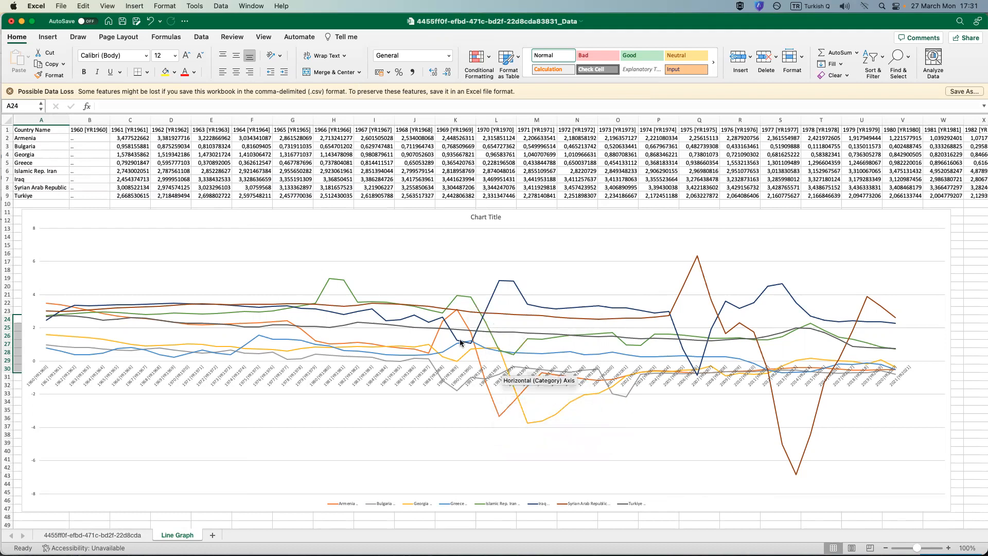
{"action": "mouse_move", "coordinate": [502, 284]}
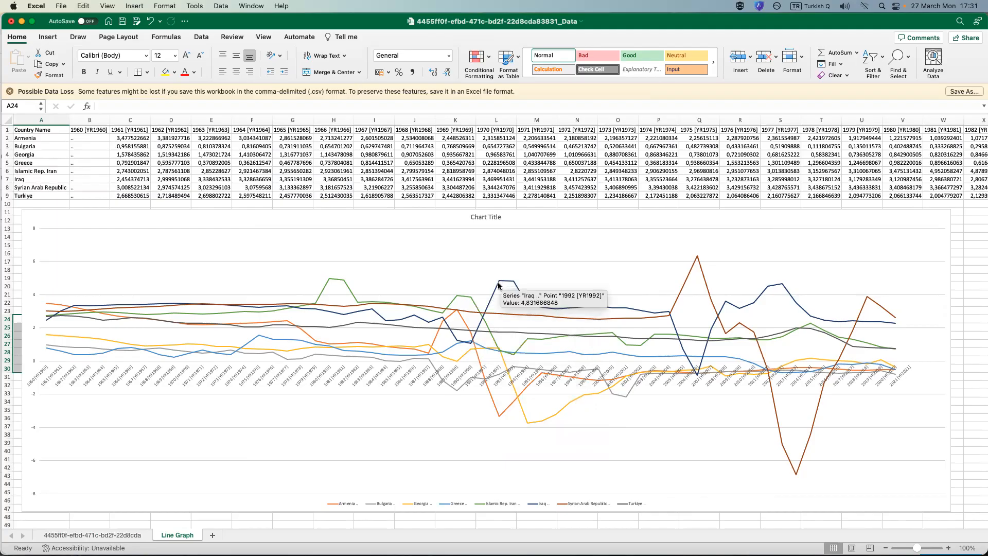
{"action": "mouse_move", "coordinate": [474, 342]}
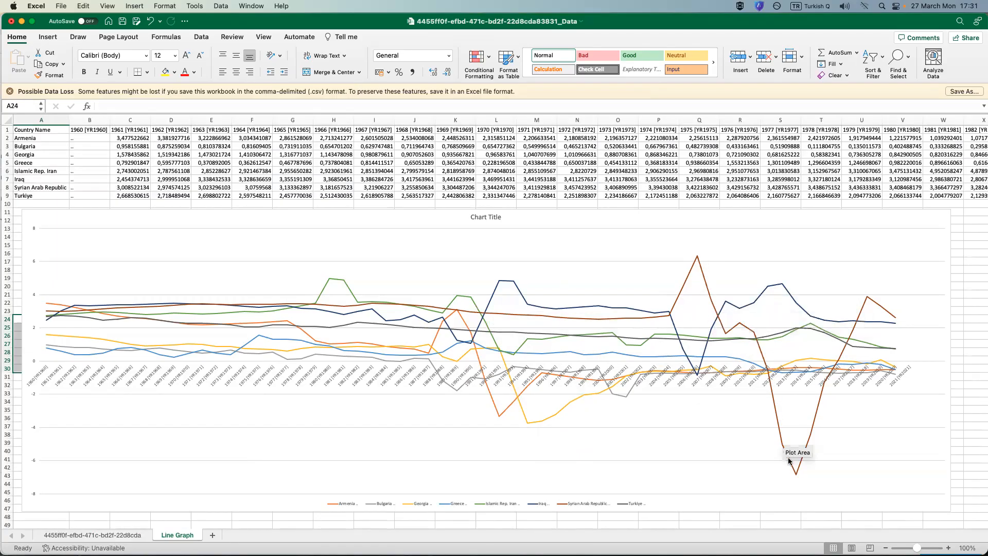
{"action": "mouse_move", "coordinate": [796, 475]}
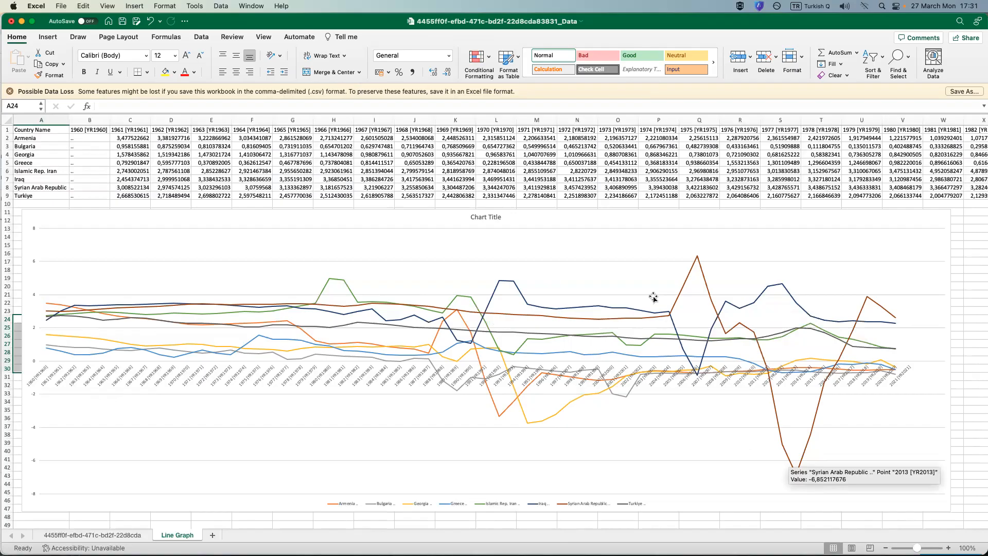
Try the second and fourth Colorful palettes on the line chart.
{"action": "left_click", "coordinate": [566, 227]}
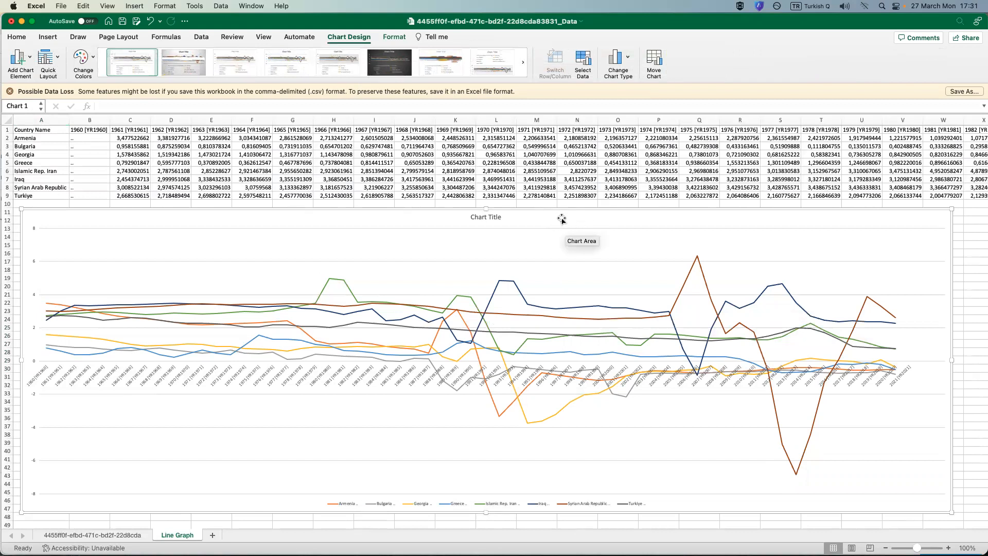
{"action": "left_click", "coordinate": [83, 58]}
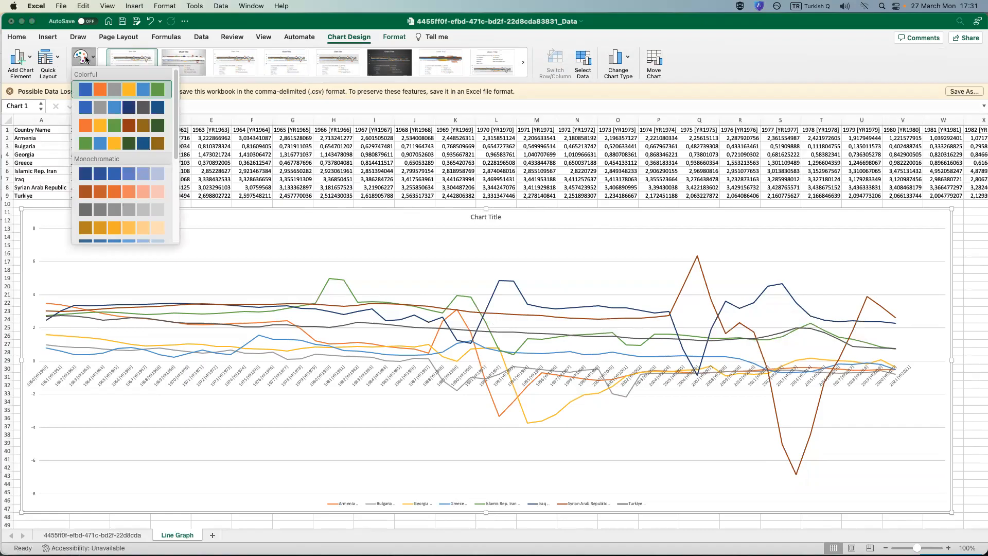
{"action": "left_click", "coordinate": [101, 107]}
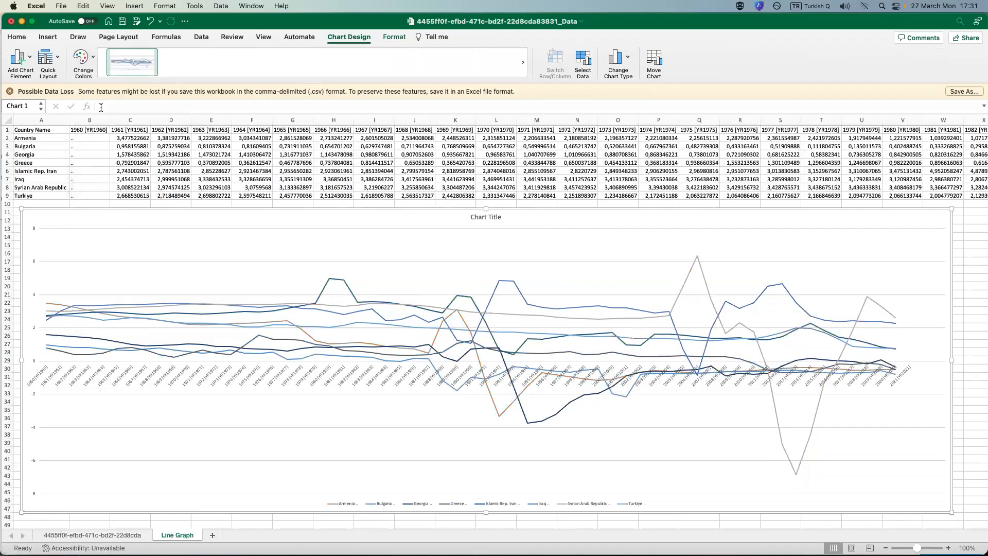
{"action": "left_click", "coordinate": [83, 57]}
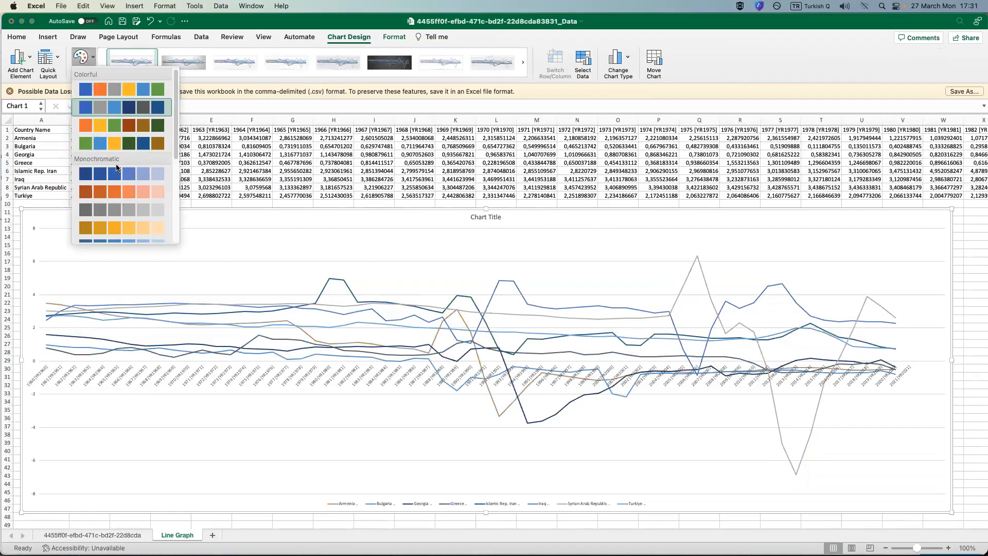
{"action": "left_click", "coordinate": [121, 141]}
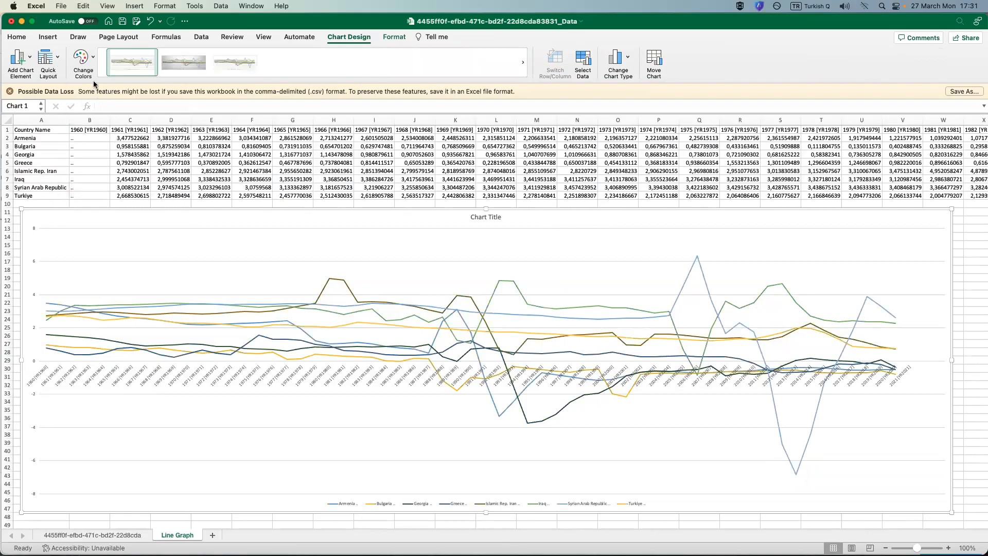
Apply the third Colorful palette and the dark-background chart style to the line chart.
{"action": "left_click", "coordinate": [87, 64]}
{"action": "left_click", "coordinate": [101, 126]}
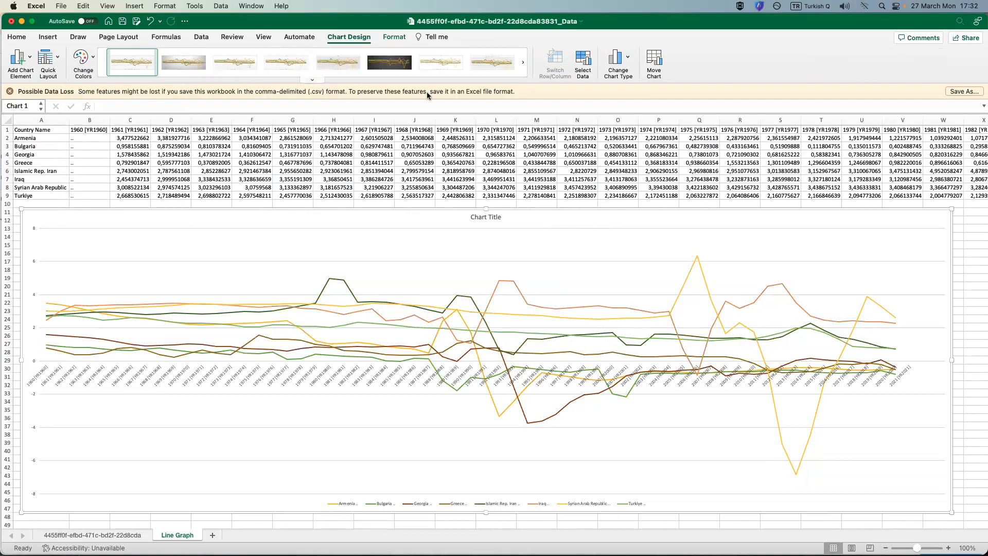
{"action": "left_click", "coordinate": [311, 80]}
{"action": "left_click", "coordinate": [287, 179]}
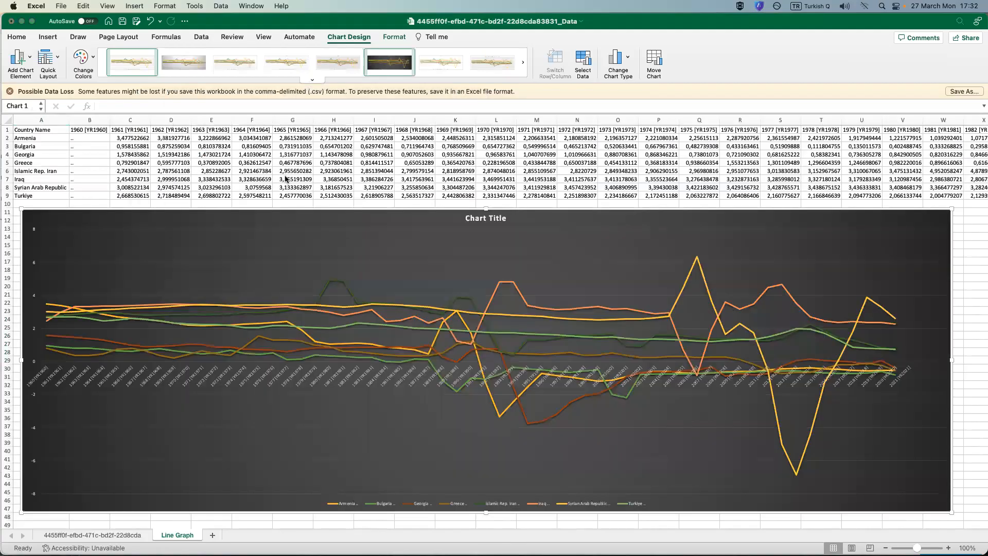
Replace the chart title text with "Population Growth Rates of Turkey and Its Neighbours".
{"action": "left_click", "coordinate": [486, 218]}
{"action": "triple_click", "coordinate": [487, 217]}
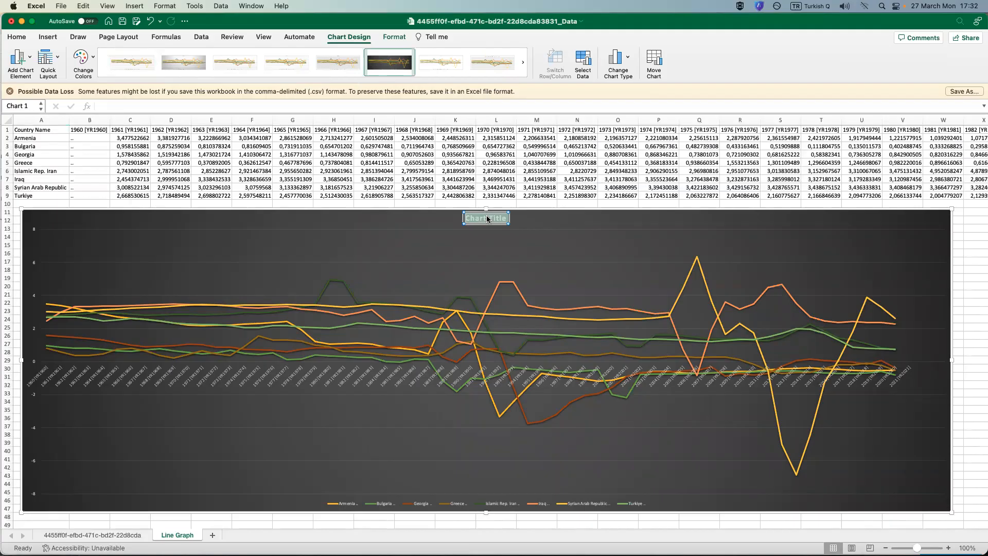
{"action": "key", "text": "BackSpace"}
{"action": "type", "text": "Population Growth Rates"}
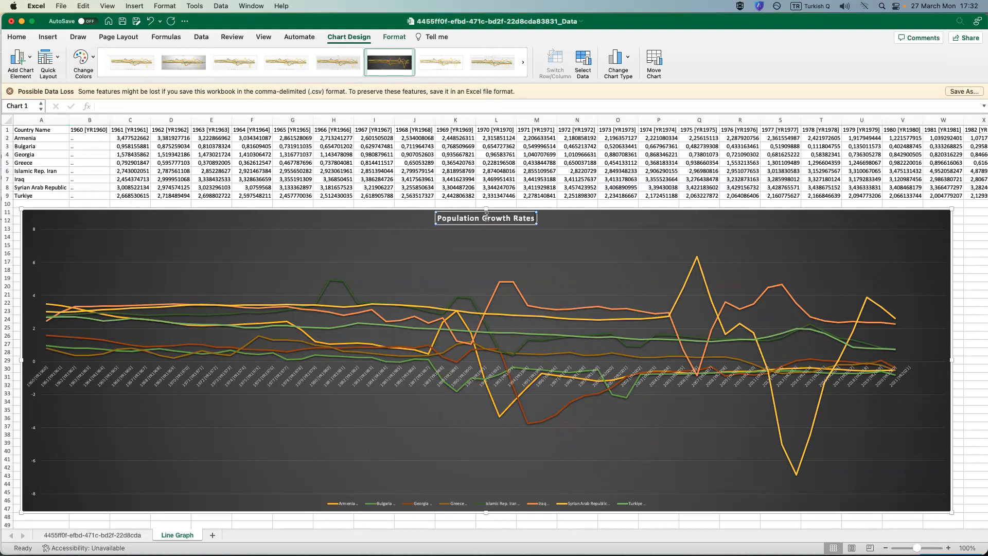
{"action": "type", "text": " of Turke"}
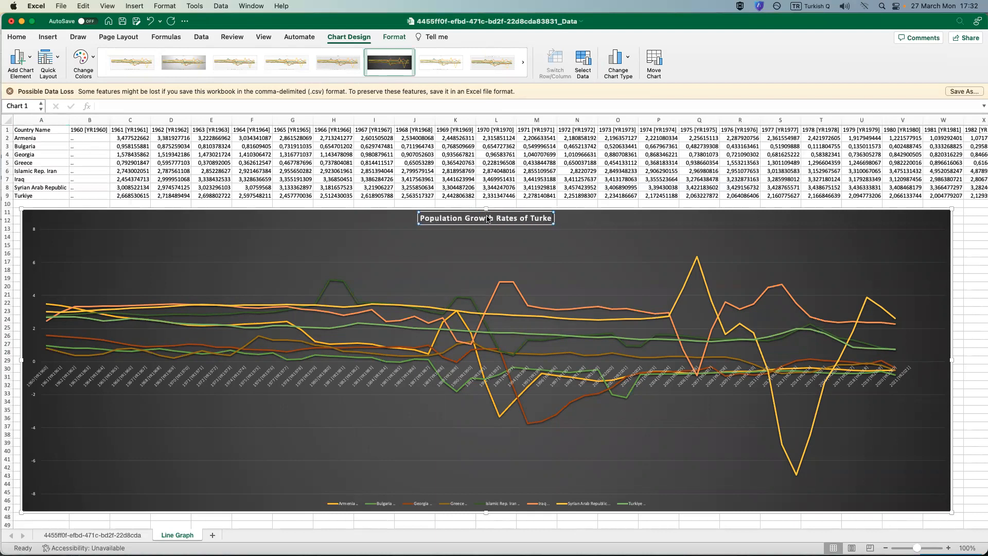
{"action": "type", "text": "y and Its Neighbours"}
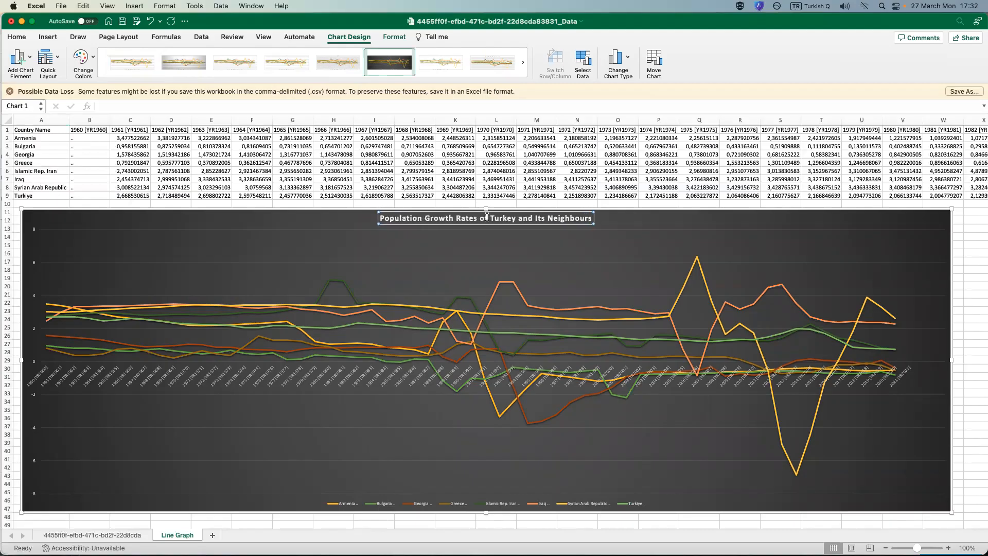
{"action": "left_click", "coordinate": [888, 488]}
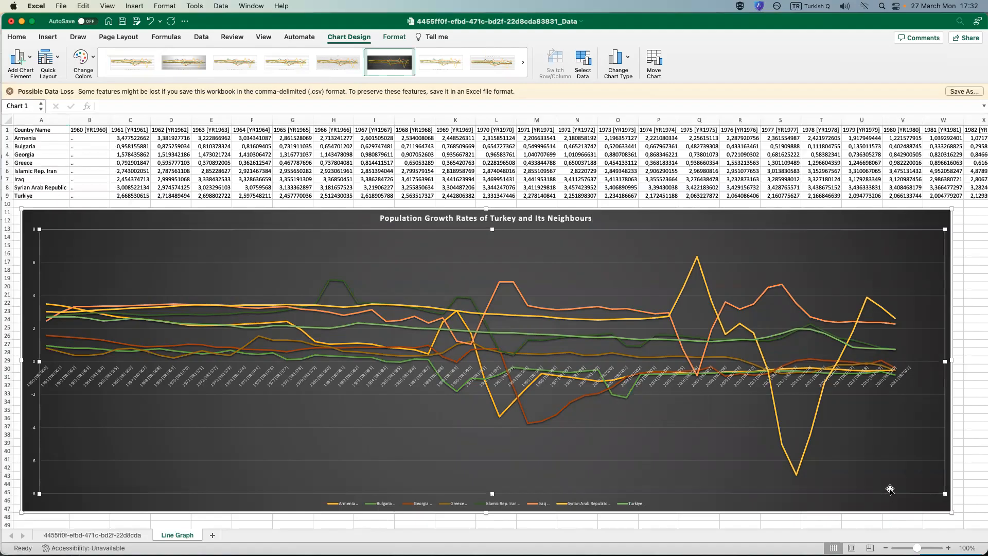
Set the font size of the chart's legend to 12.
{"action": "left_click", "coordinate": [637, 505]}
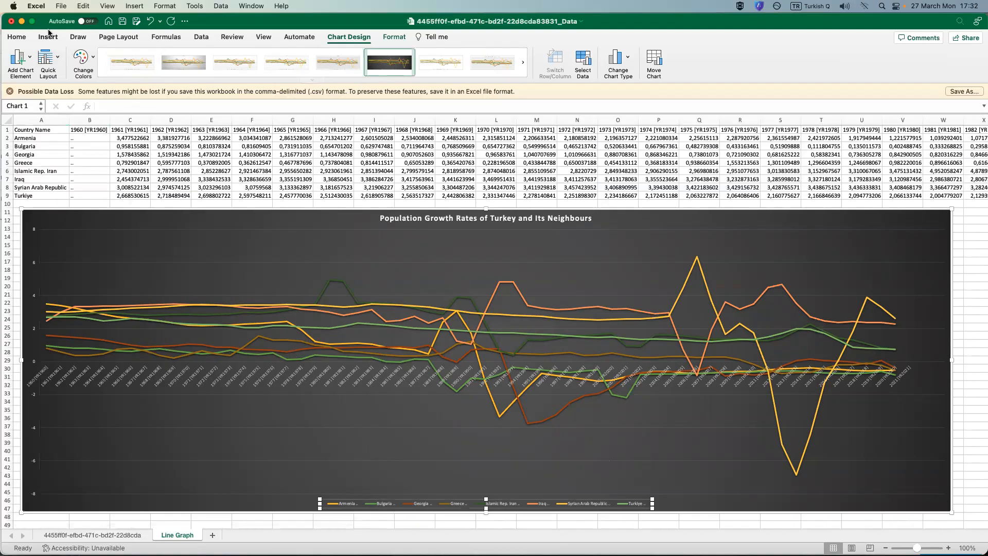
{"action": "left_click", "coordinate": [17, 37]}
{"action": "left_click", "coordinate": [175, 55]}
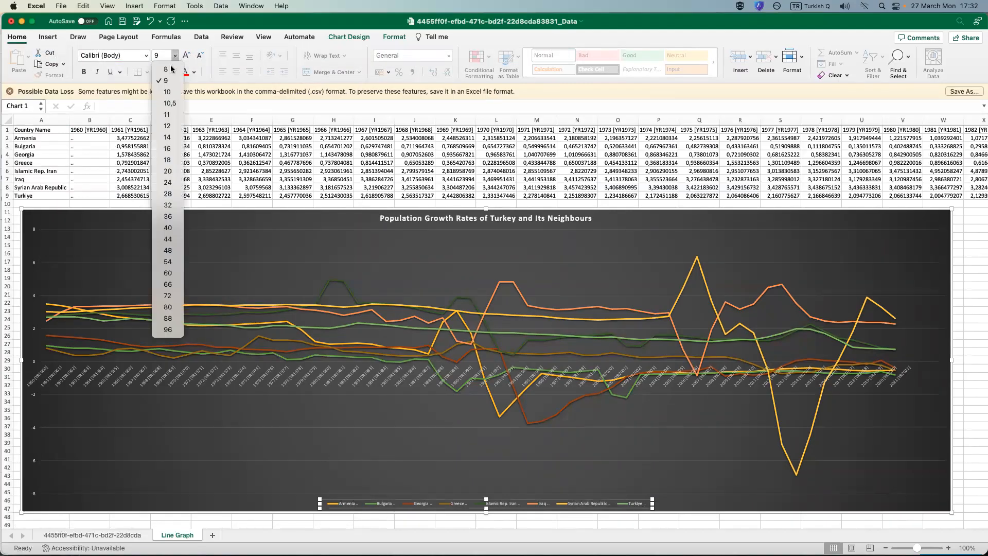
{"action": "left_click", "coordinate": [167, 127]}
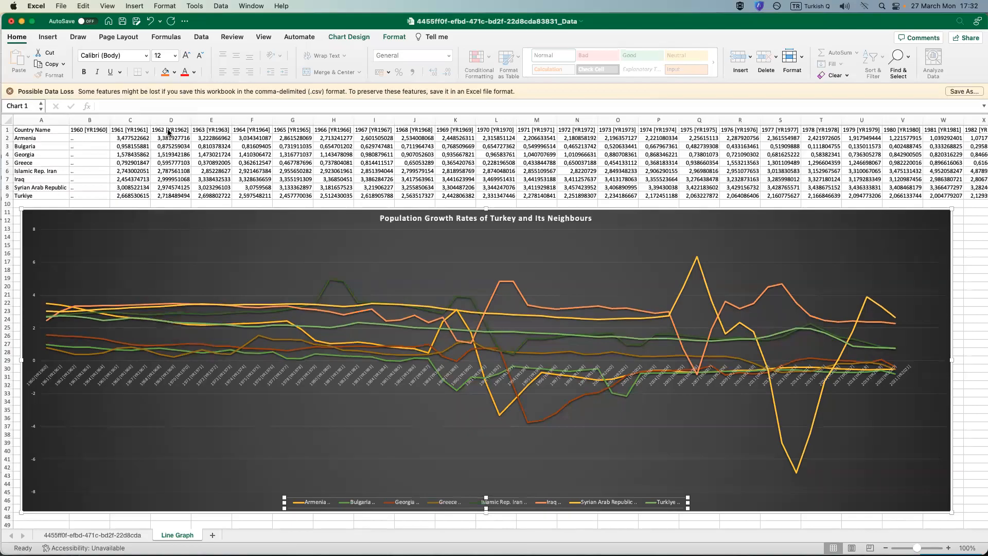
{"action": "left_click", "coordinate": [764, 506]}
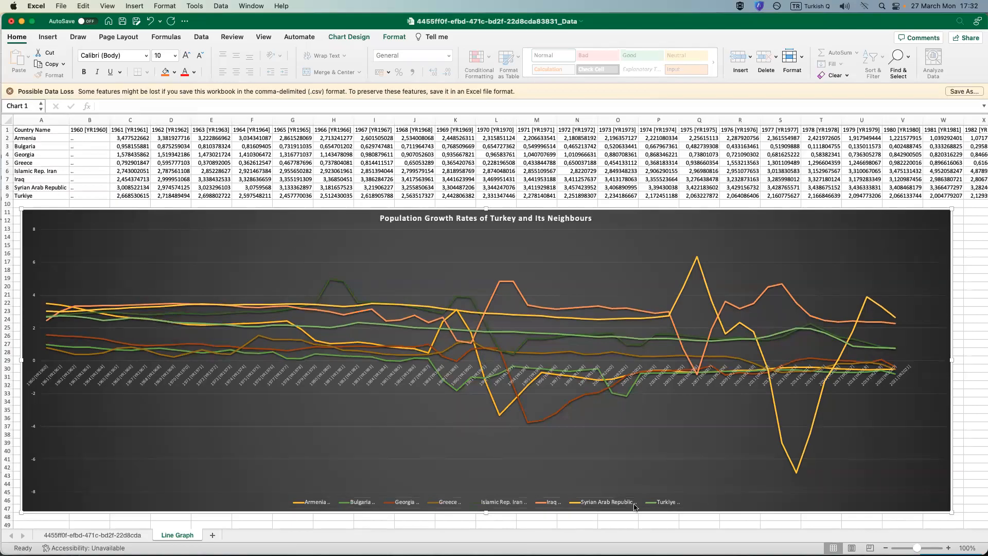
{"action": "mouse_move", "coordinate": [536, 317]}
Add a new worksheet after Line Graph and rename it "World Map".
{"action": "left_click", "coordinate": [213, 537]}
{"action": "right_click", "coordinate": [219, 538]}
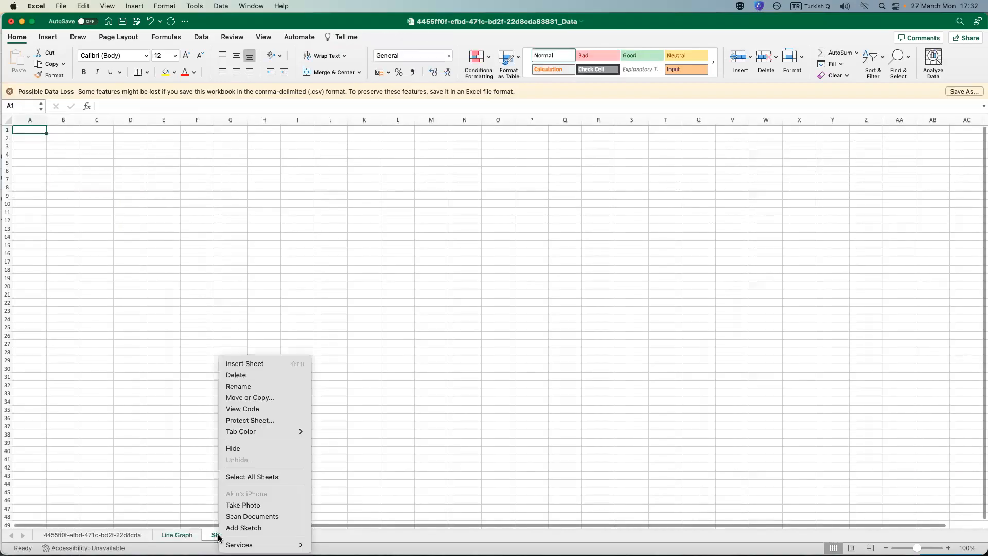
{"action": "left_click", "coordinate": [261, 386]}
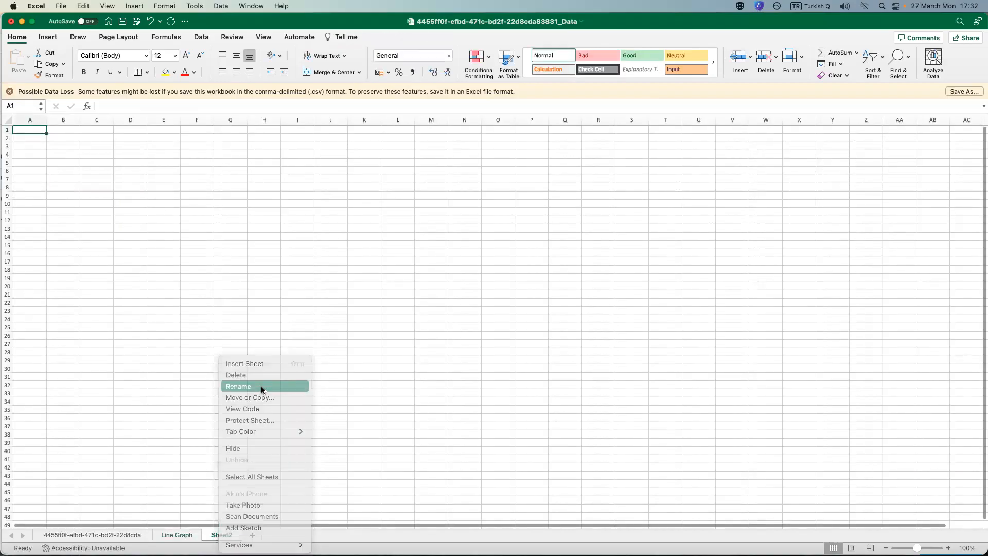
{"action": "type", "text": "World Map"}
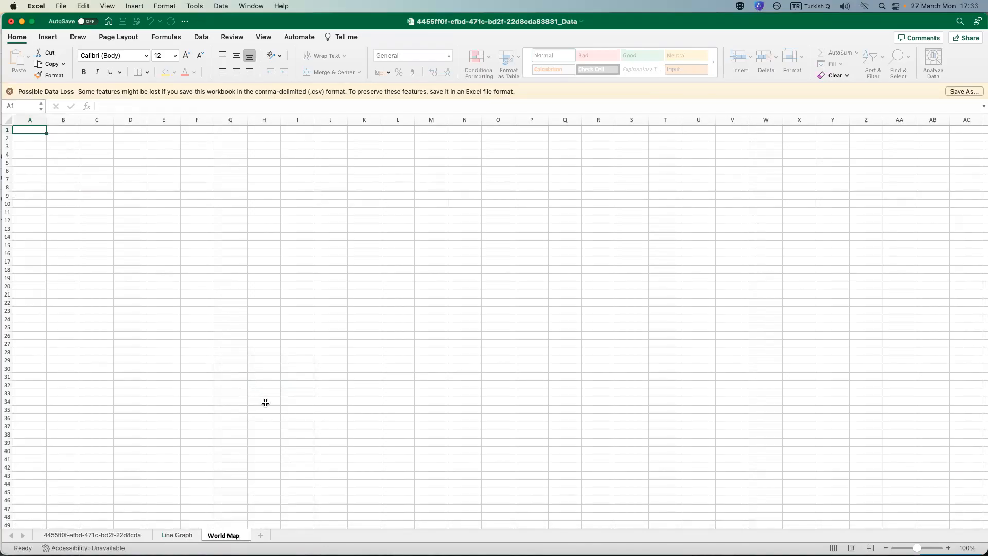
{"action": "left_click", "coordinate": [264, 401]}
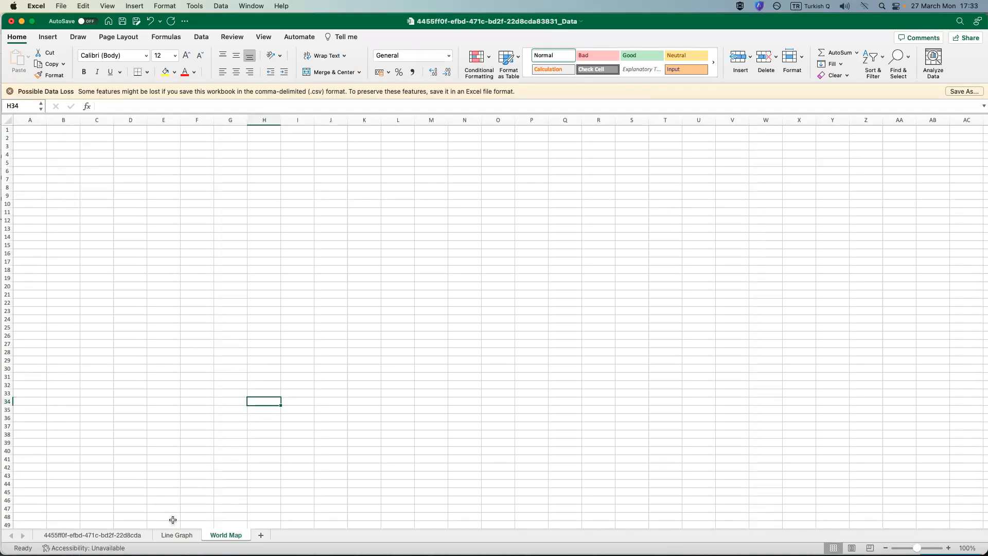
{"action": "left_click", "coordinate": [174, 538]}
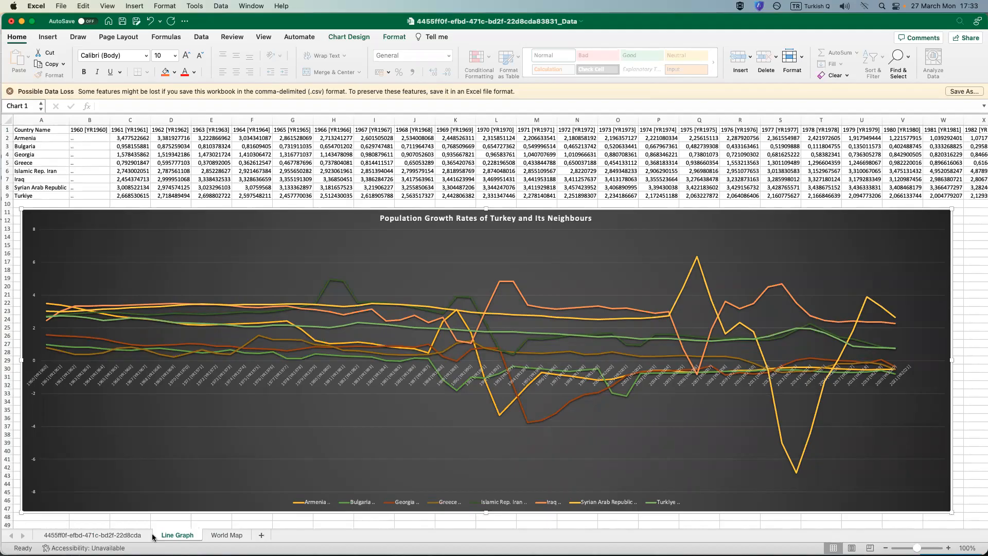
{"action": "left_click", "coordinate": [227, 536]}
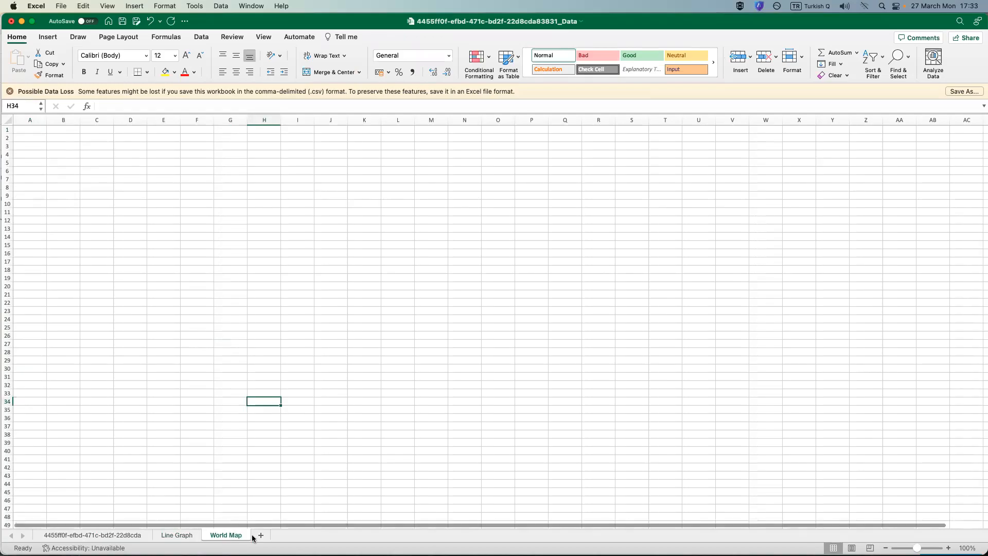
Copy the whole Country Name column from the 4455ff0f-efbd-471c-bd2f-22d8cda data sheet and paste it at A1 of the World Map sheet.
{"action": "left_click", "coordinate": [133, 536]}
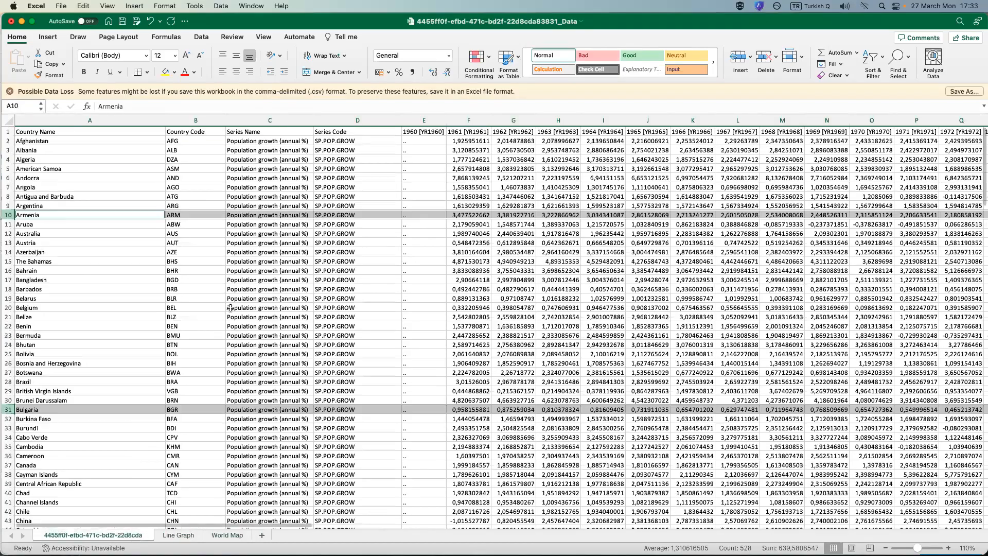
{"action": "scroll", "coordinate": [216, 317], "scroll_direction": "up", "scroll_amount": 3}
{"action": "left_click", "coordinate": [276, 296]}
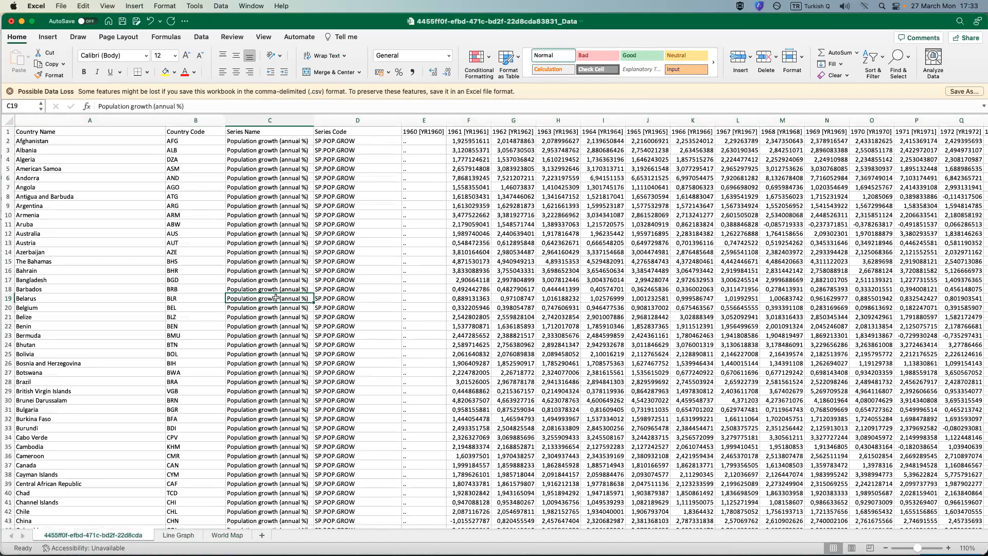
{"action": "right_click", "coordinate": [83, 117]}
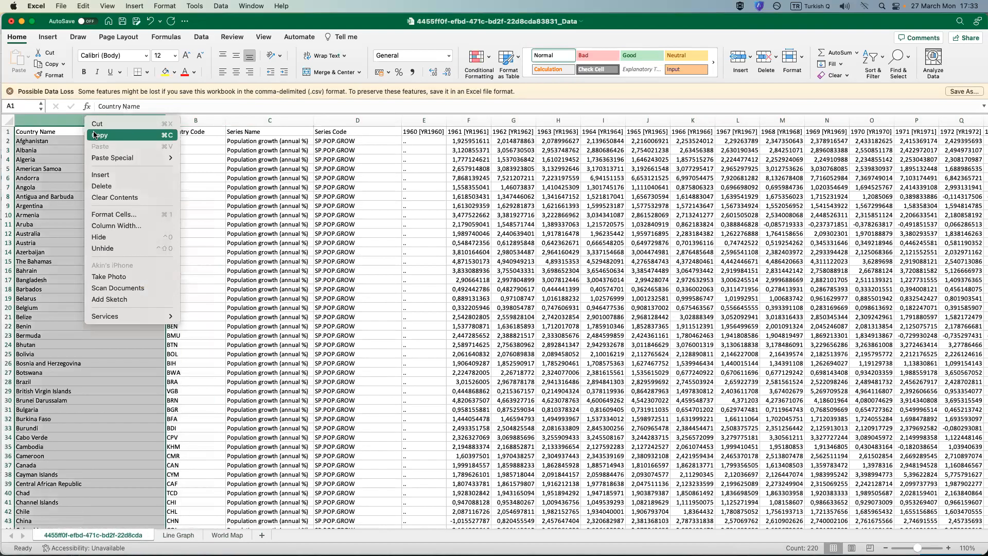
{"action": "left_click", "coordinate": [96, 135]}
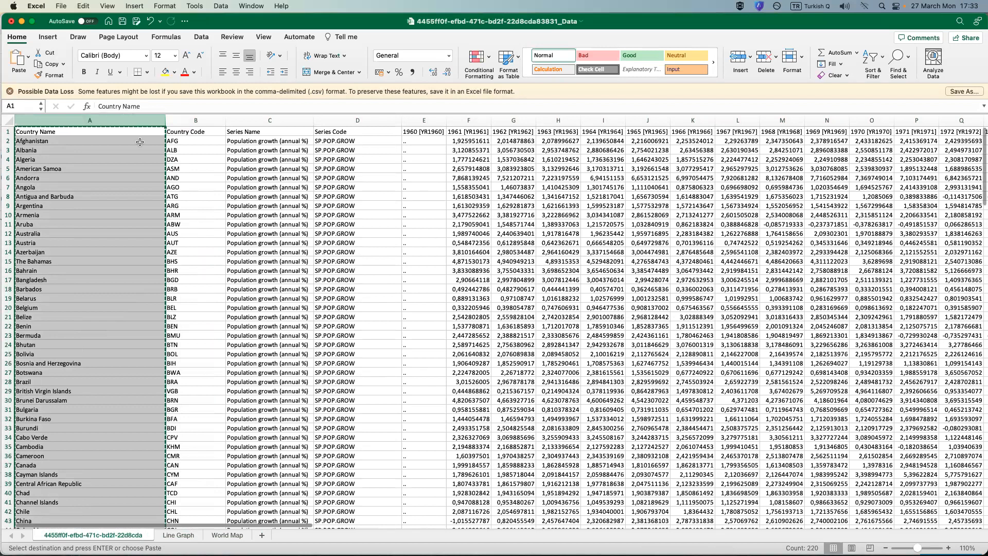
{"action": "left_click", "coordinate": [227, 535]}
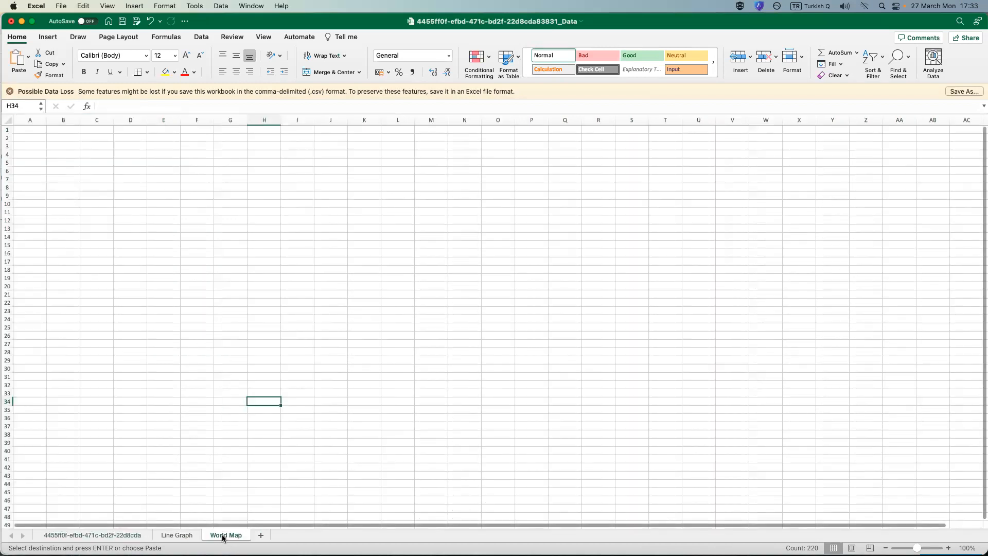
{"action": "right_click", "coordinate": [29, 131]}
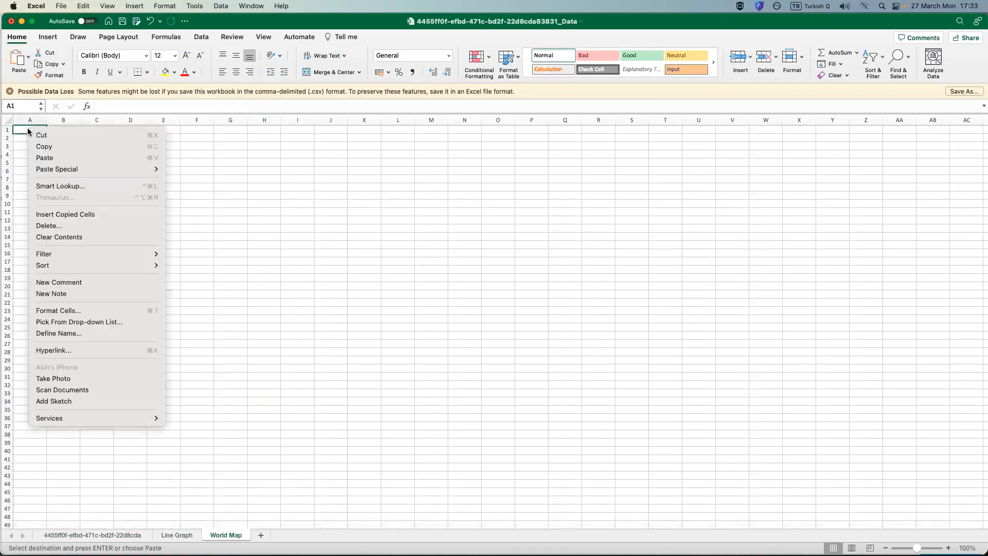
{"action": "left_click", "coordinate": [46, 157]}
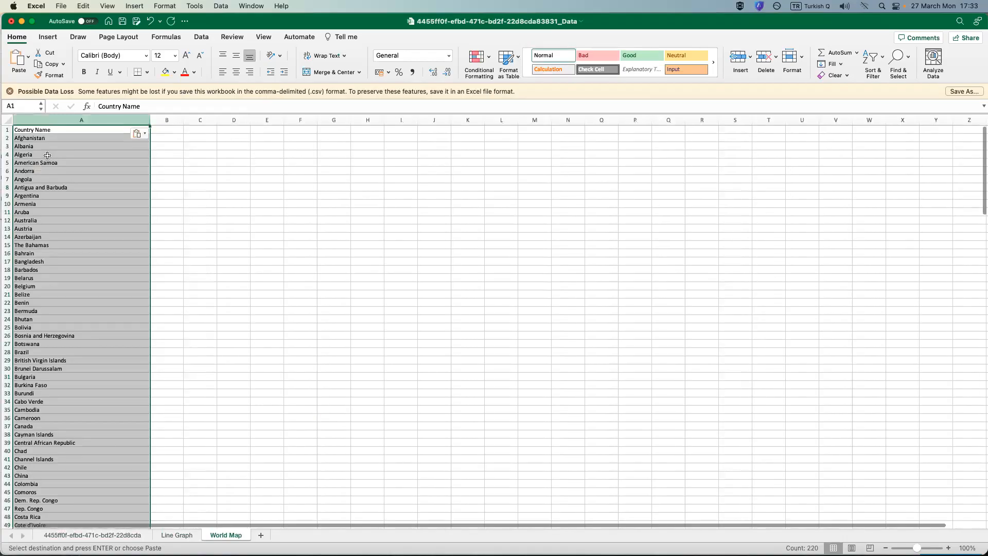
Copy the whole 2021 [YR2021] column from the 4455ff0f-efbd-471c-bd2f-22d8cda data sheet, paste it at B1 of World Map and widen column B.
{"action": "left_click", "coordinate": [127, 536]}
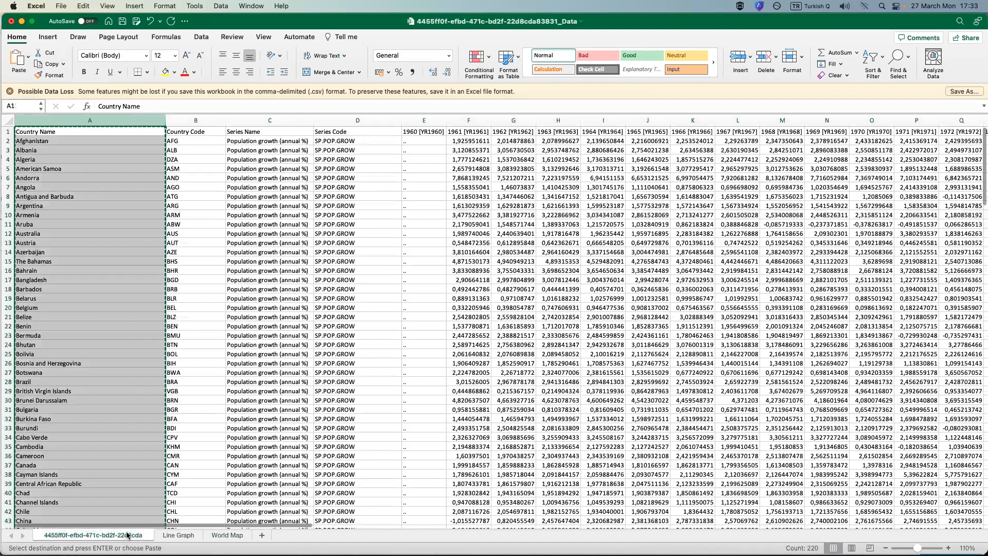
{"action": "scroll", "coordinate": [214, 525], "scroll_direction": "right", "scroll_amount": 3}
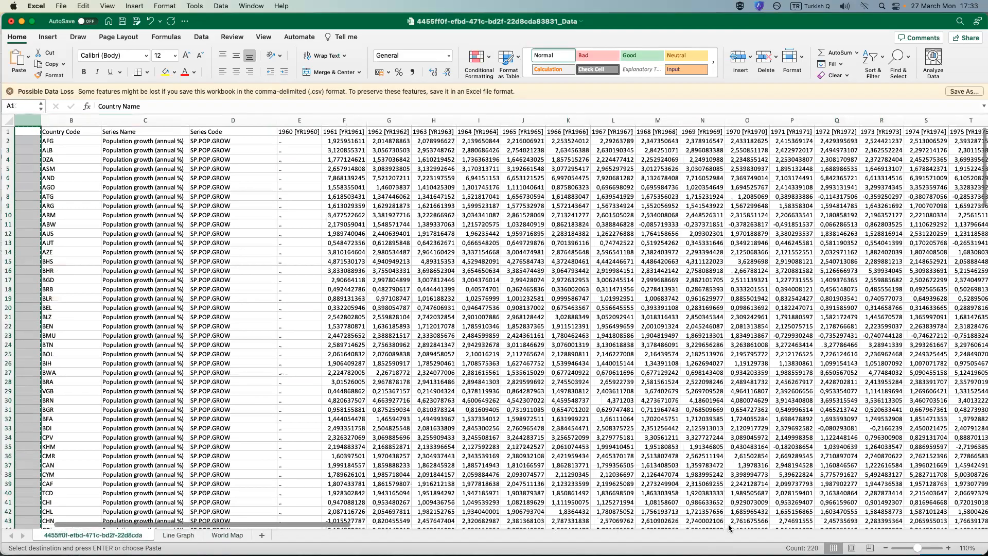
{"action": "scroll", "coordinate": [827, 527], "scroll_direction": "right", "scroll_amount": 15}
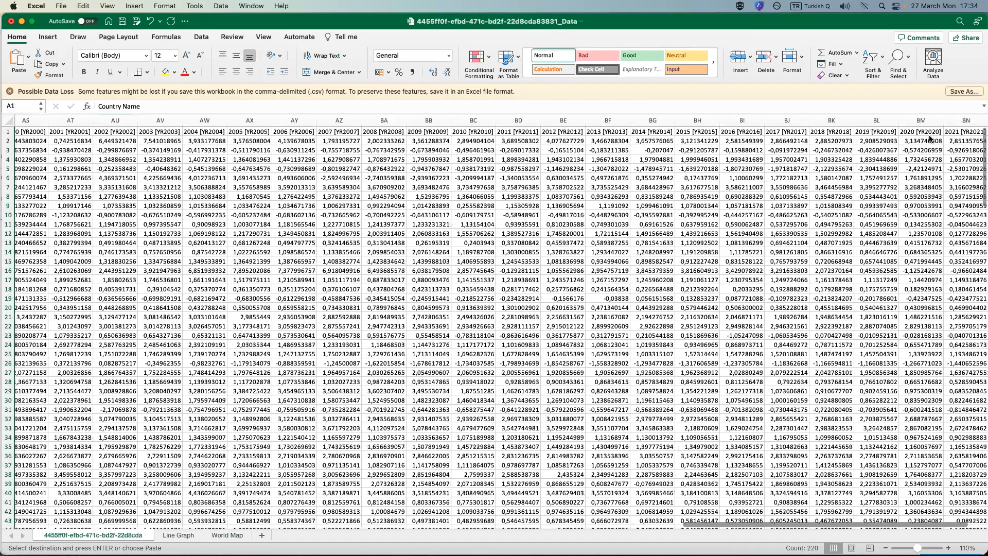
{"action": "right_click", "coordinate": [966, 120]}
{"action": "left_click", "coordinate": [931, 139]}
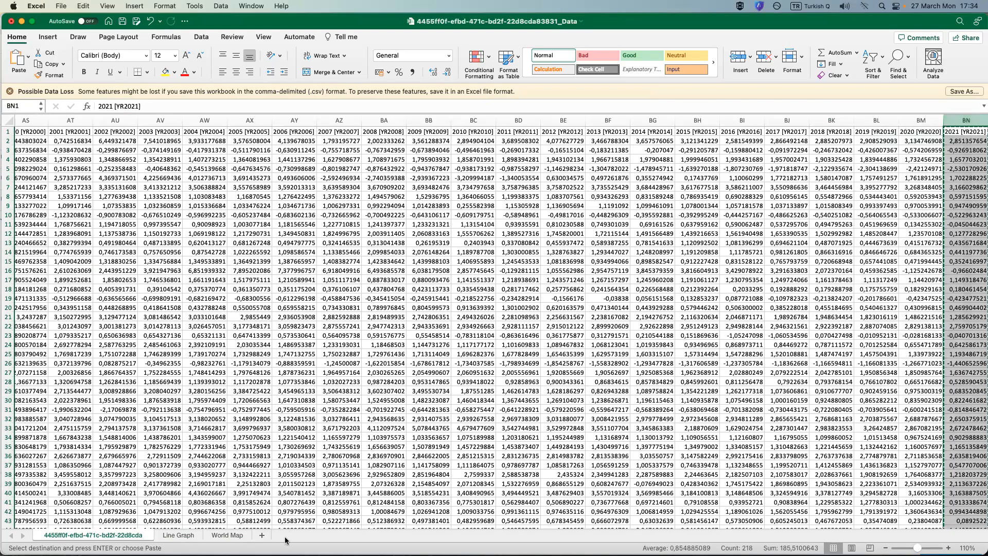
{"action": "left_click", "coordinate": [227, 534]}
{"action": "left_click", "coordinate": [167, 128]}
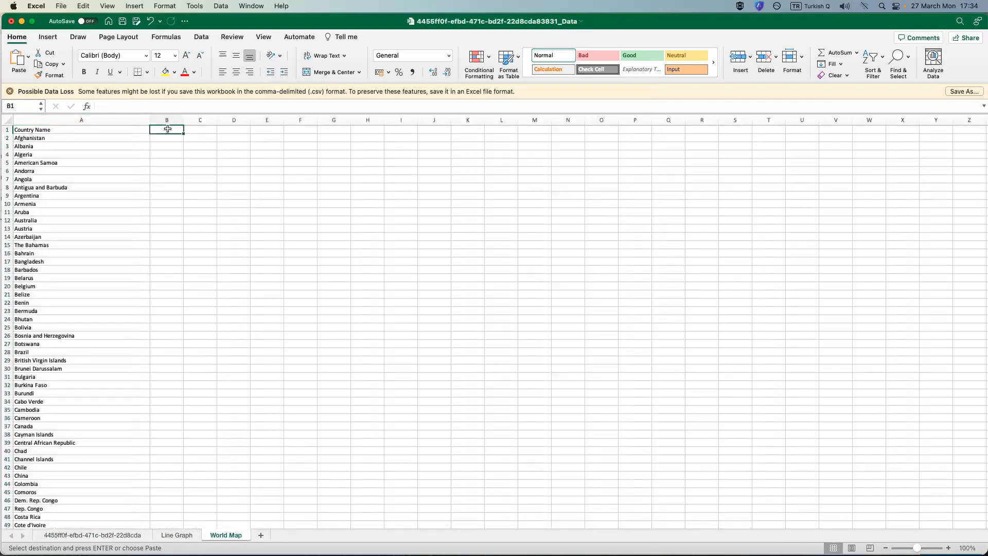
{"action": "right_click", "coordinate": [167, 128]}
{"action": "left_click", "coordinate": [193, 161]}
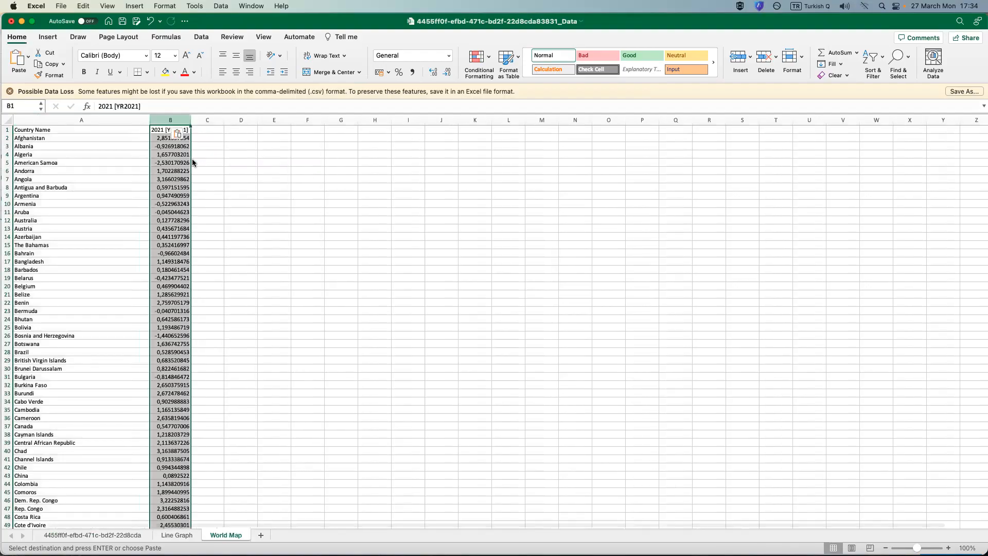
{"action": "left_click_drag", "start_coordinate": [190, 120], "coordinate": [208, 119]}
{"action": "left_click", "coordinate": [292, 286]}
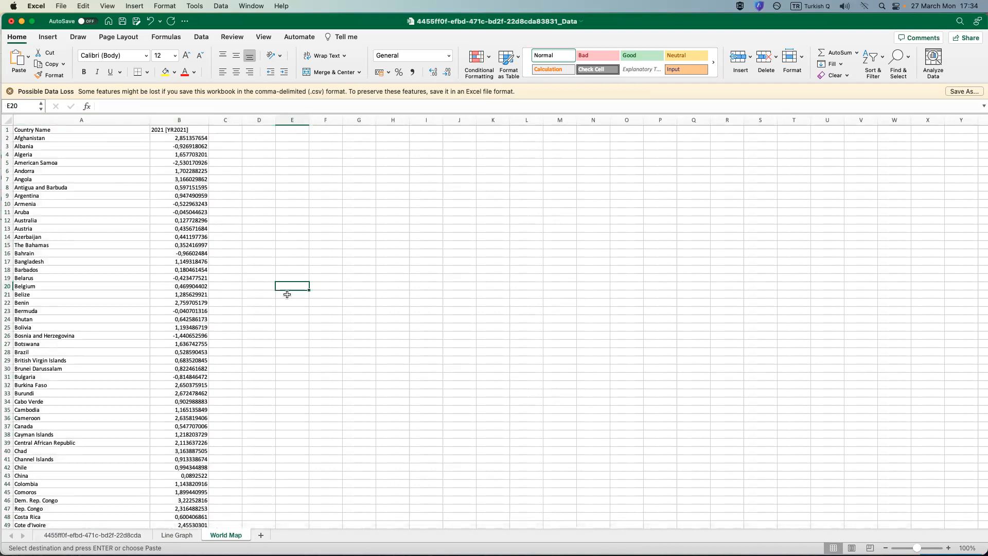
Try to select the country names and 2021 values from row 218 up to the header, leaving out the source notes.
{"action": "scroll", "coordinate": [143, 358], "scroll_direction": "down", "scroll_amount": 20}
{"action": "scroll", "coordinate": [139, 370], "scroll_direction": "down", "scroll_amount": 20}
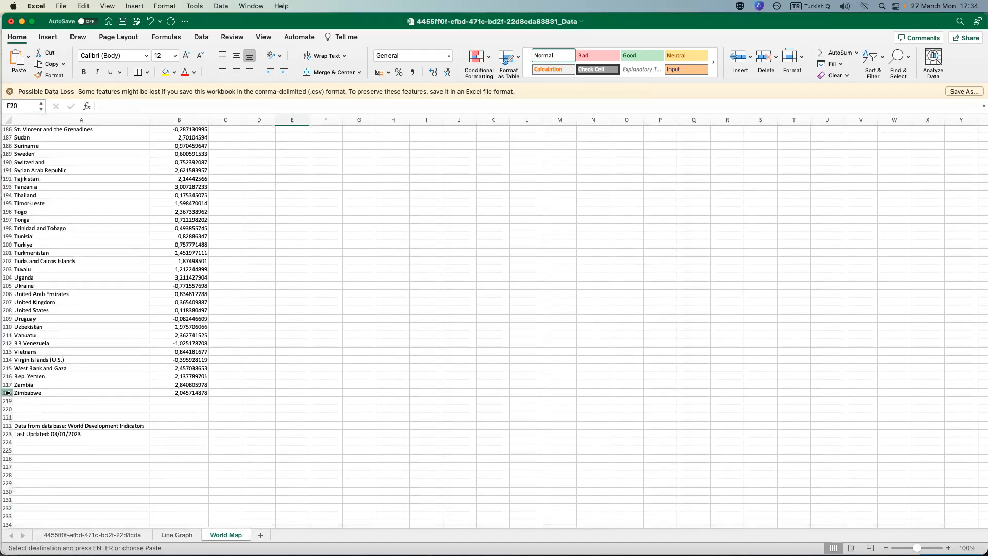
{"action": "left_click", "coordinate": [14, 393]}
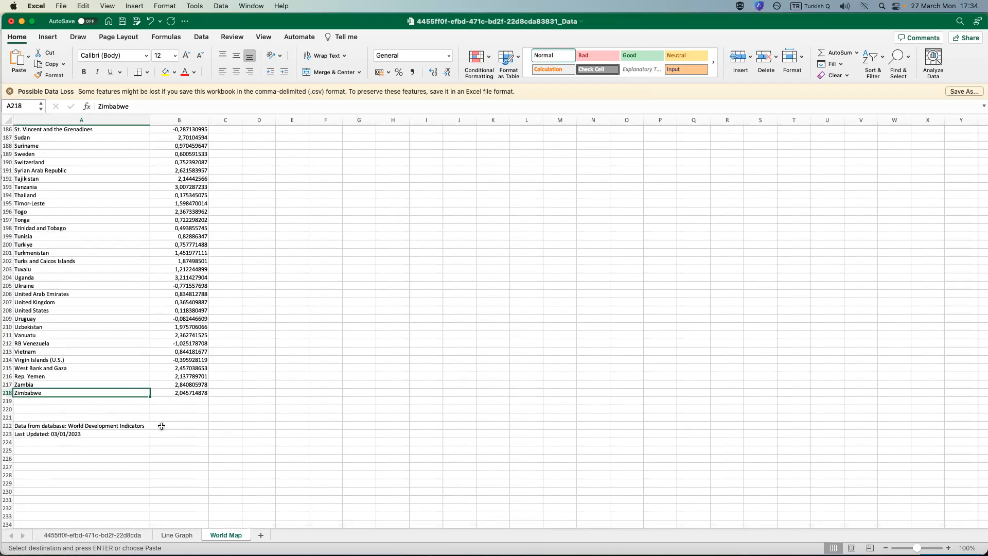
{"action": "left_click", "coordinate": [60, 435]}
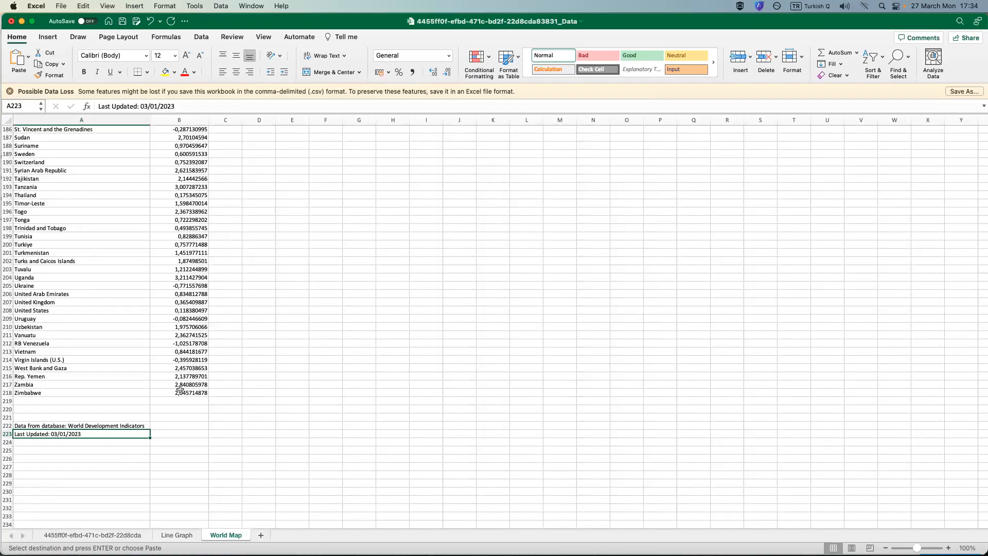
{"action": "left_click_drag", "start_coordinate": [195, 394], "coordinate": [61, 102]}
{"action": "scroll", "coordinate": [61, 206], "scroll_direction": "up", "scroll_amount": 20}
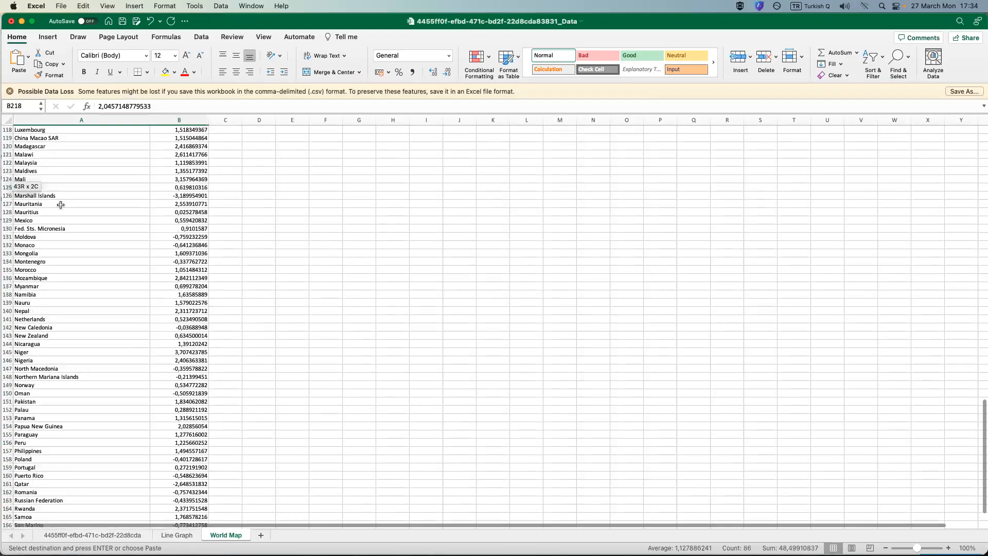
{"action": "scroll", "coordinate": [103, 272], "scroll_direction": "up", "scroll_amount": 12}
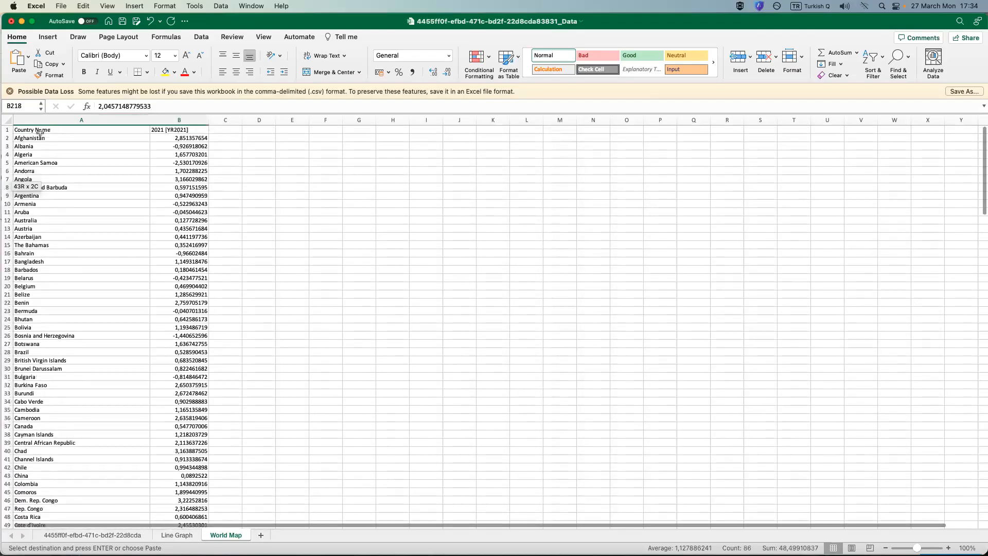
Insert a Filled Map chart from the entire Country Name and 2021 [YR2021] columns of the World Map sheet.
{"action": "left_click", "coordinate": [42, 119]}
{"action": "left_click_drag", "start_coordinate": [133, 117], "coordinate": [175, 149]}
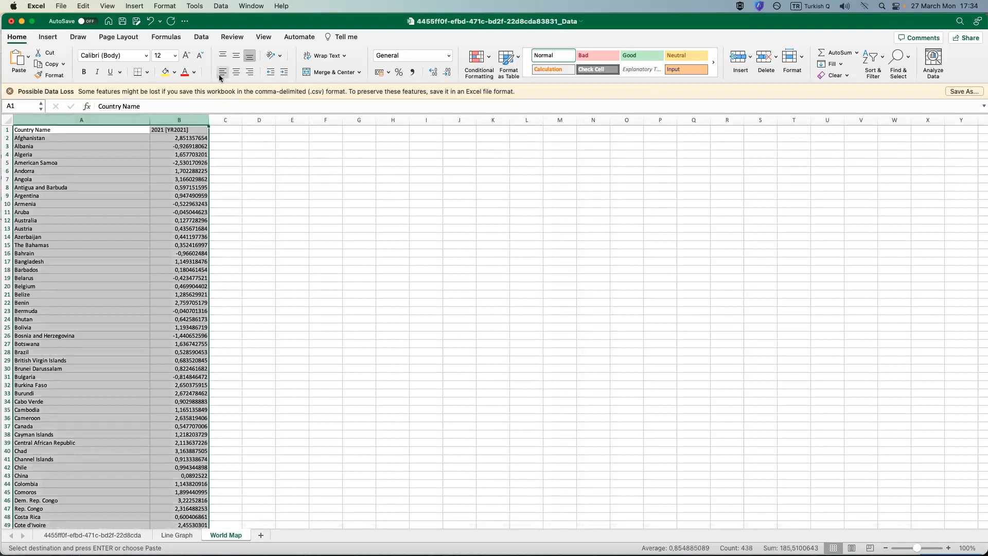
{"action": "left_click", "coordinate": [202, 37]}
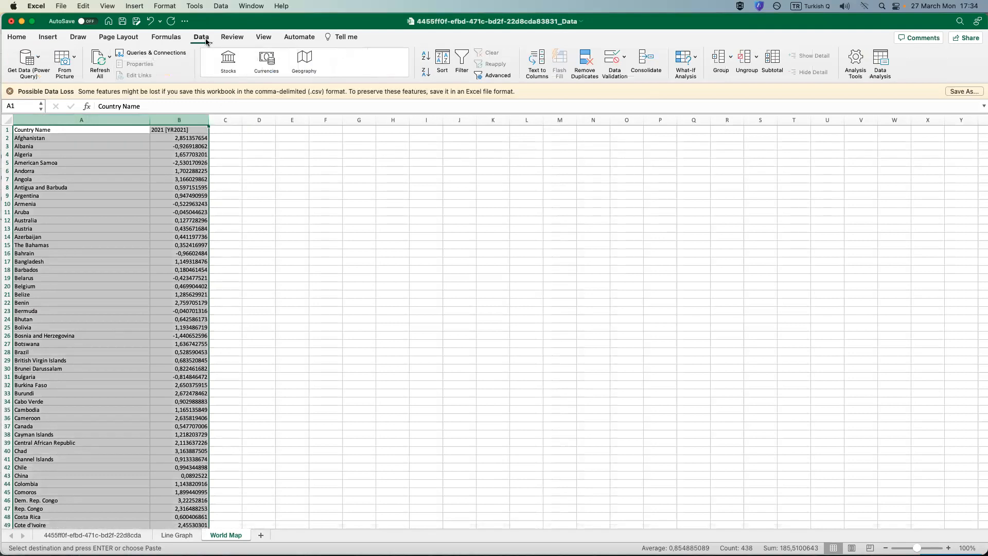
{"action": "left_click", "coordinate": [49, 37]}
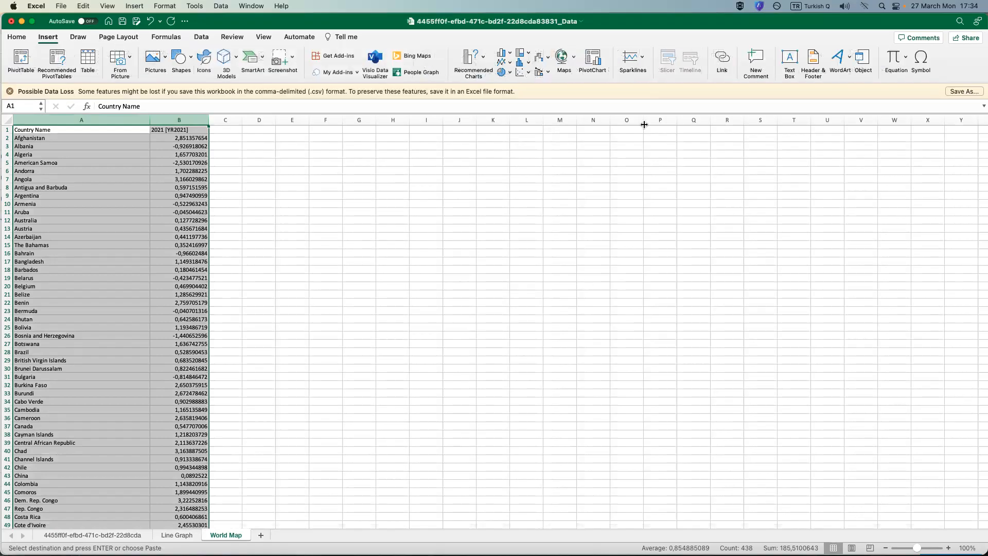
{"action": "left_click", "coordinate": [573, 59]}
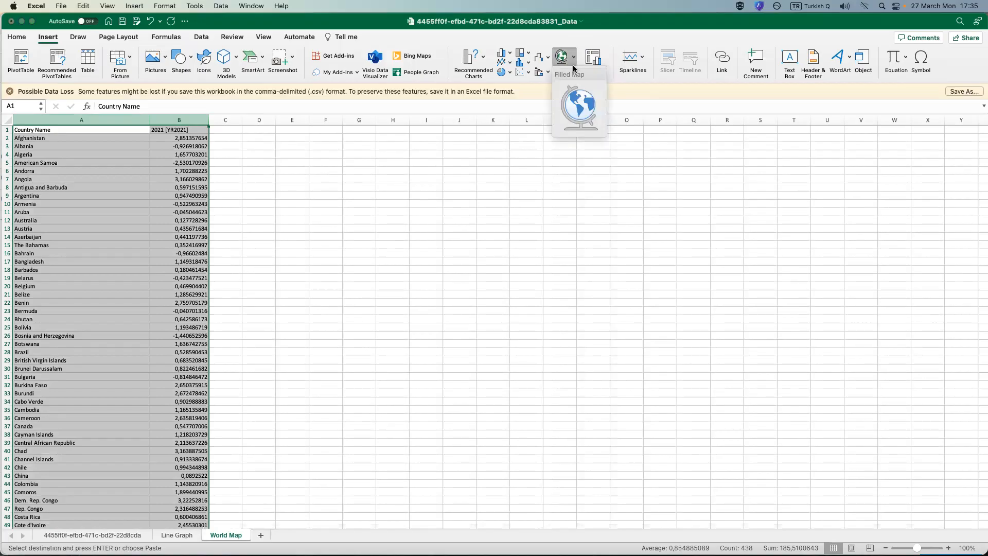
{"action": "left_click", "coordinate": [580, 105]}
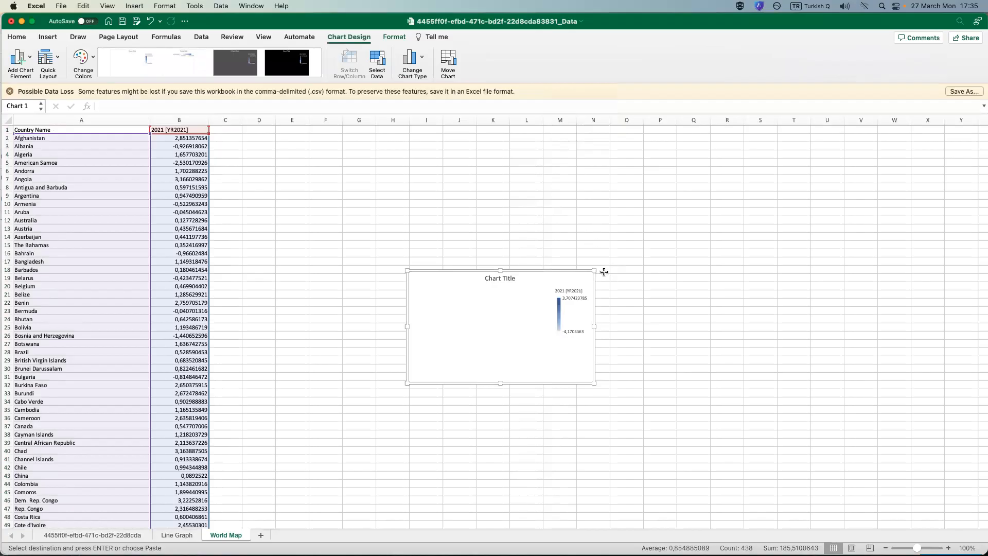
Enlarge the map chart so it spans about columns C to S and rows 2 to 48 beside the data.
{"action": "left_click_drag", "start_coordinate": [594, 271], "coordinate": [765, 139]}
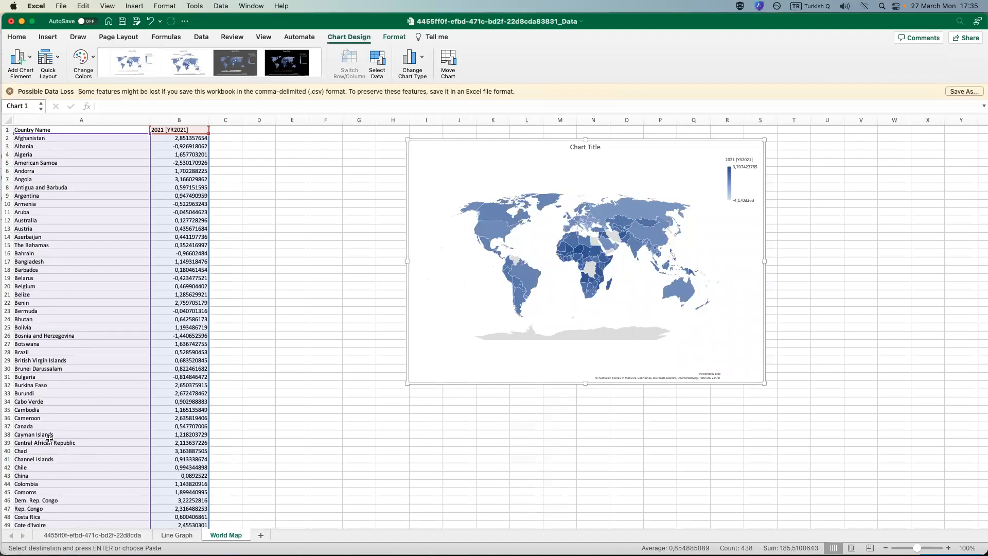
{"action": "scroll", "coordinate": [79, 442], "scroll_direction": "down", "scroll_amount": 12}
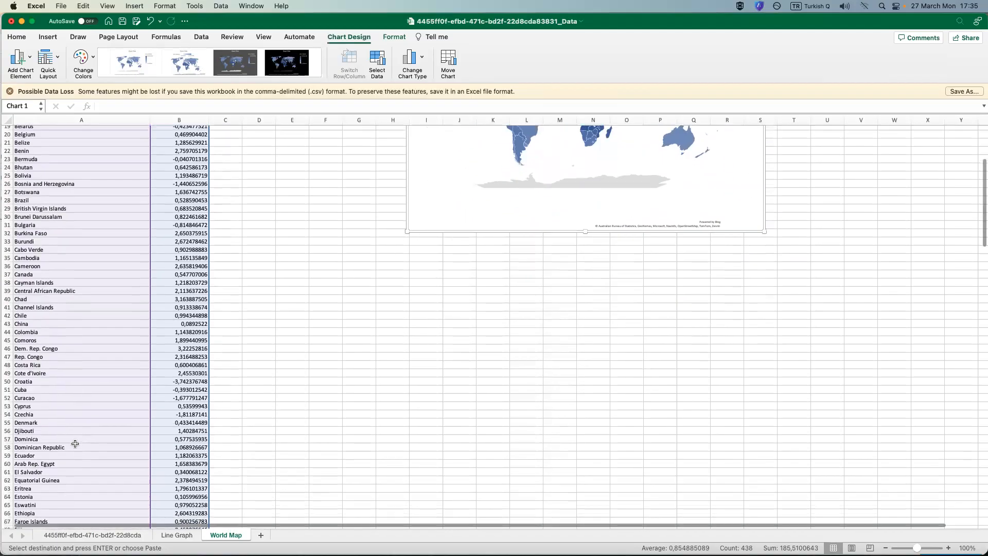
{"action": "scroll", "coordinate": [69, 435], "scroll_direction": "down", "scroll_amount": 5}
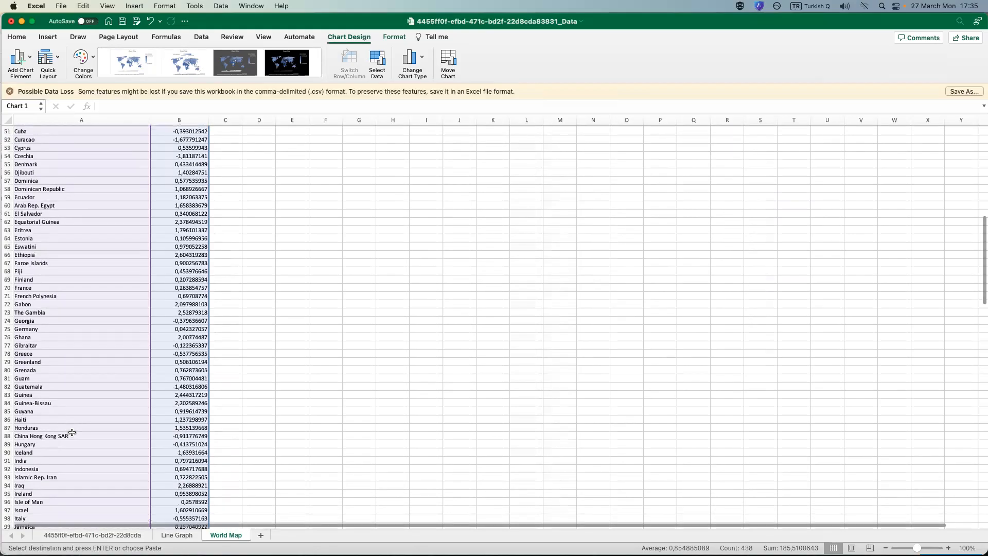
{"action": "scroll", "coordinate": [93, 437], "scroll_direction": "down", "scroll_amount": 7}
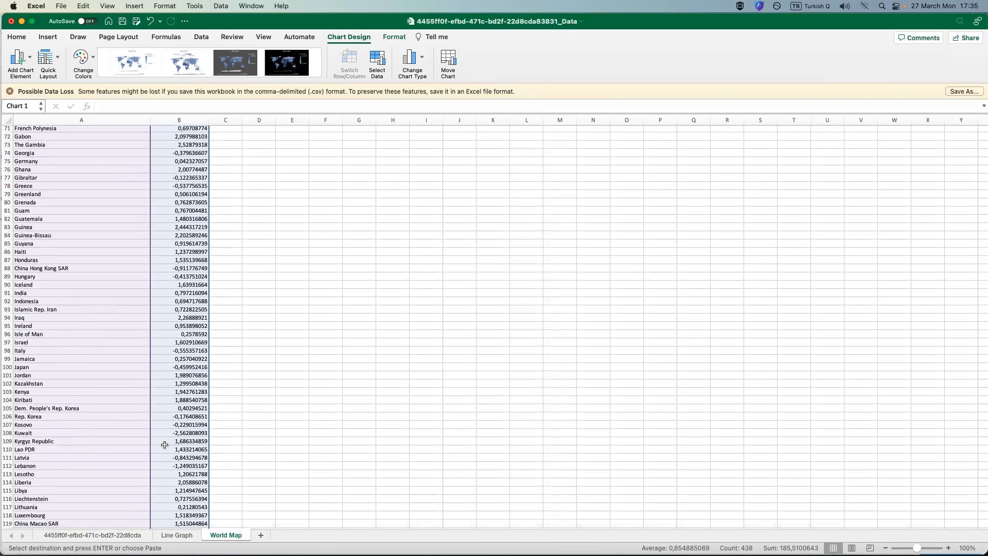
{"action": "scroll", "coordinate": [160, 451], "scroll_direction": "up", "scroll_amount": 20}
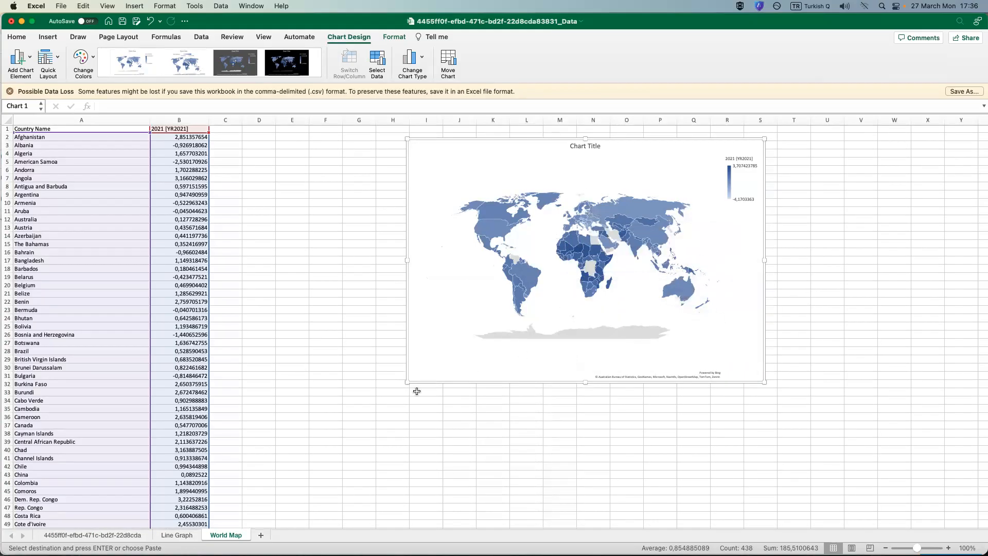
{"action": "left_click_drag", "start_coordinate": [408, 382], "coordinate": [223, 523]}
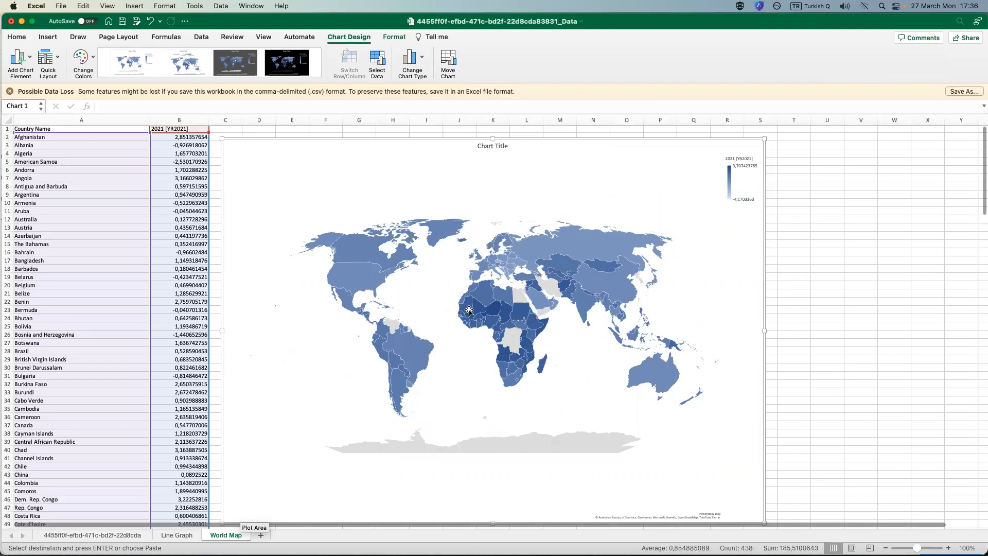
Recolour the map chart with the orange-led Colorful palette and apply the dark grey chart style.
{"action": "left_click", "coordinate": [521, 349]}
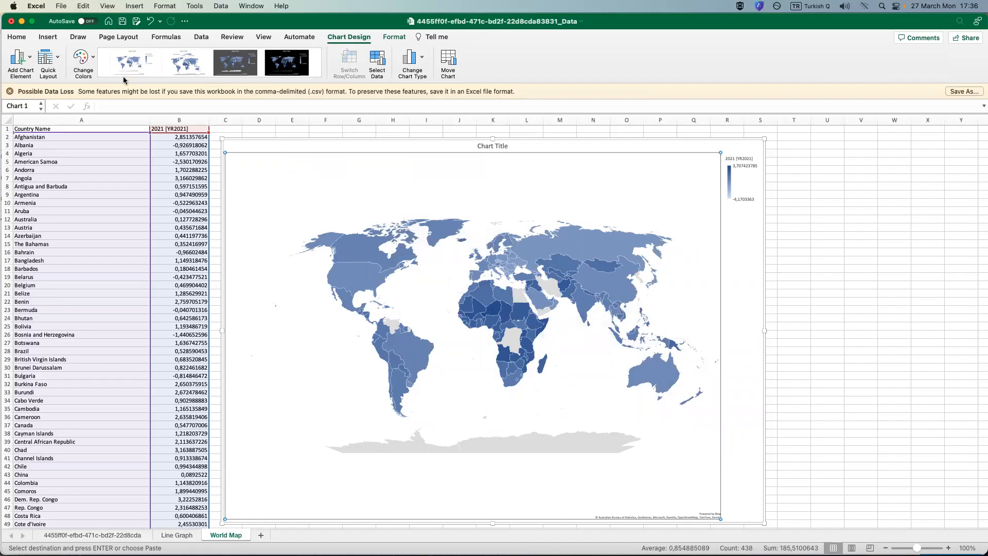
{"action": "left_click", "coordinate": [81, 56]}
{"action": "left_click", "coordinate": [106, 108]}
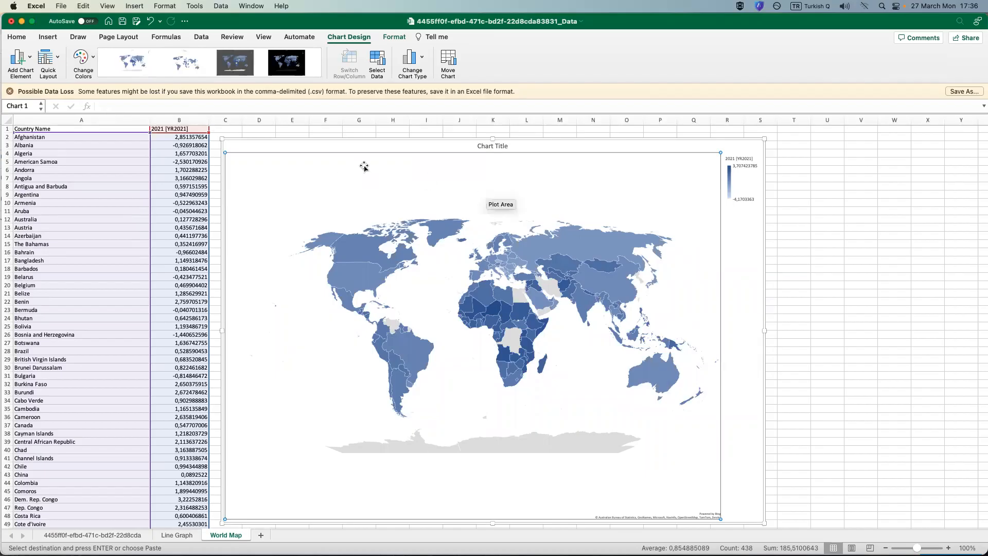
{"action": "left_click", "coordinate": [84, 60]}
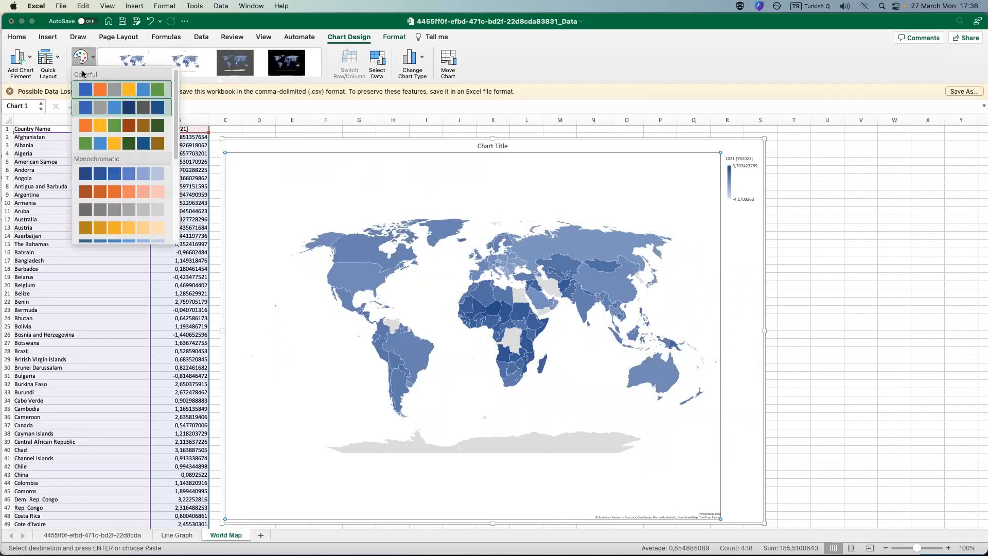
{"action": "left_click", "coordinate": [94, 128]}
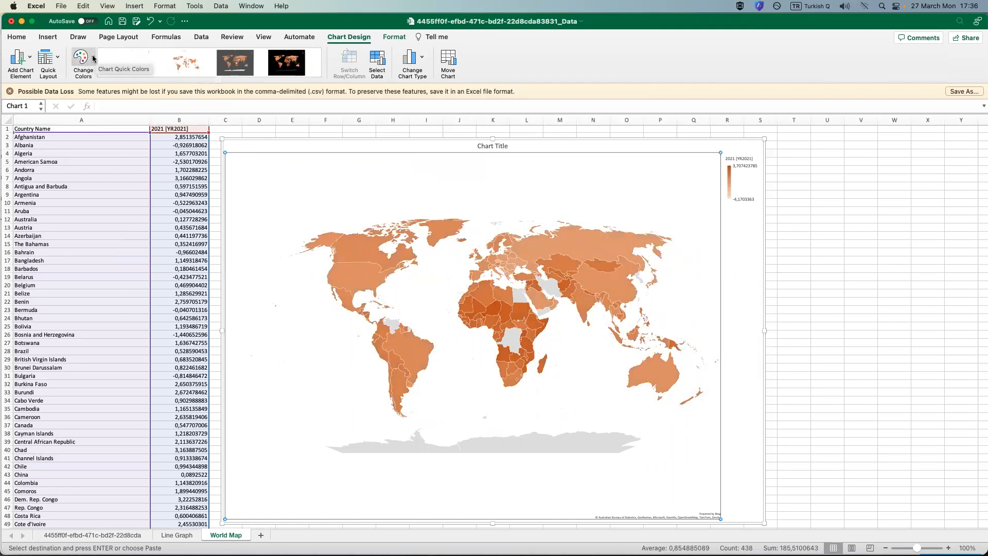
{"action": "left_click", "coordinate": [242, 63]}
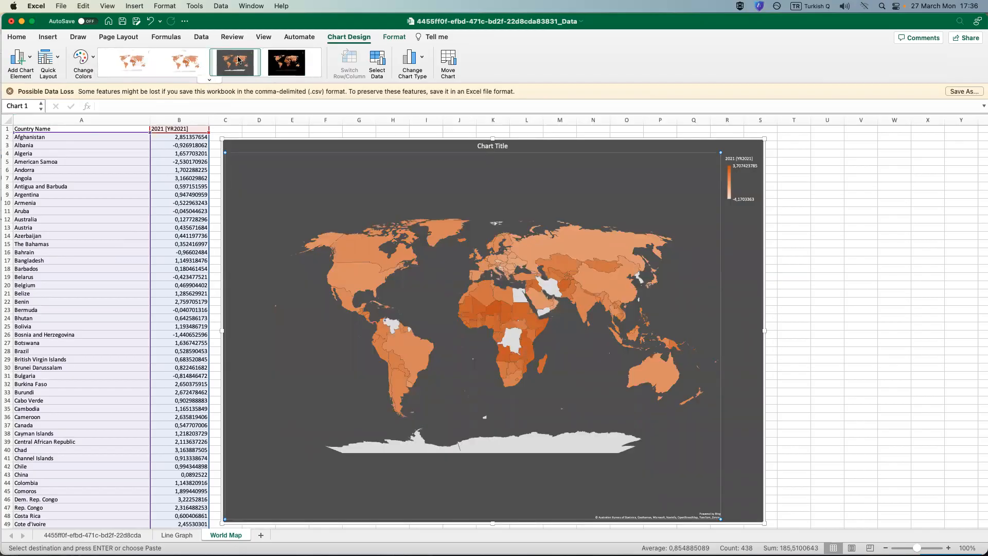
Replace the map chart's title text with "Map of Countries by Annual Population Growth Rate".
{"action": "left_click", "coordinate": [494, 148]}
{"action": "double_click", "coordinate": [493, 147]}
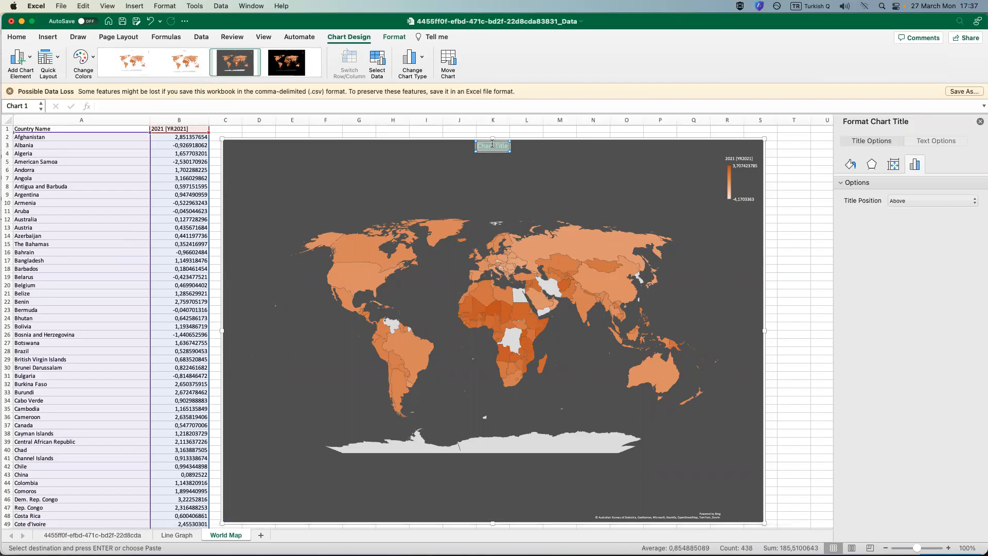
{"action": "key", "text": "BackSpace"}
{"action": "type", "text": "Map"}
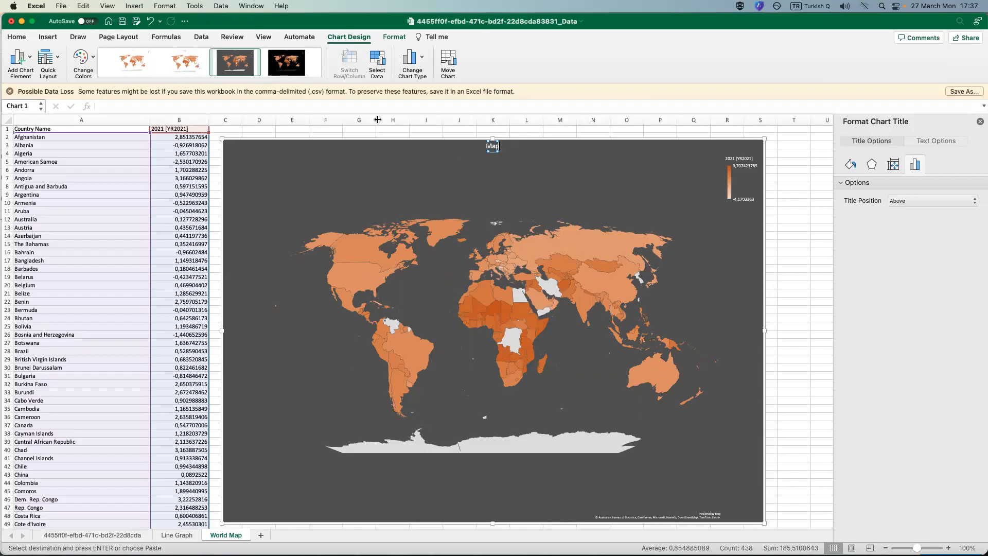
{"action": "type", "text": " of Countries by Annua"}
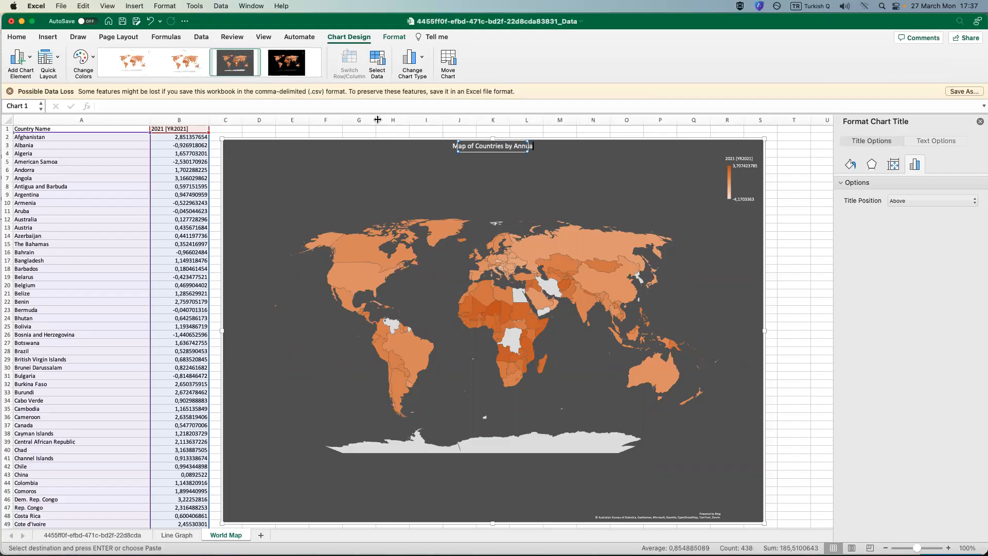
{"action": "type", "text": "l Population Growth Rates"}
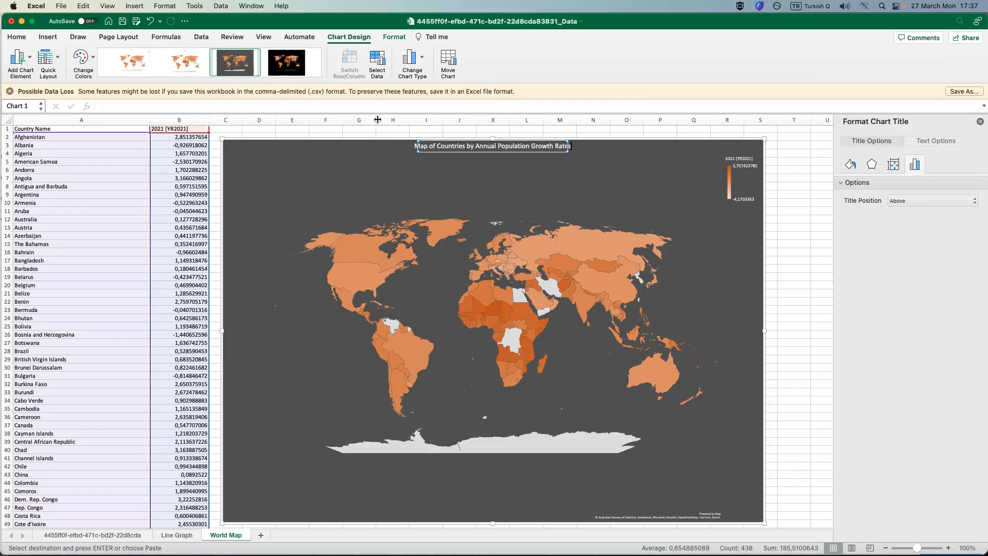
{"action": "key", "text": "BackSpace"}
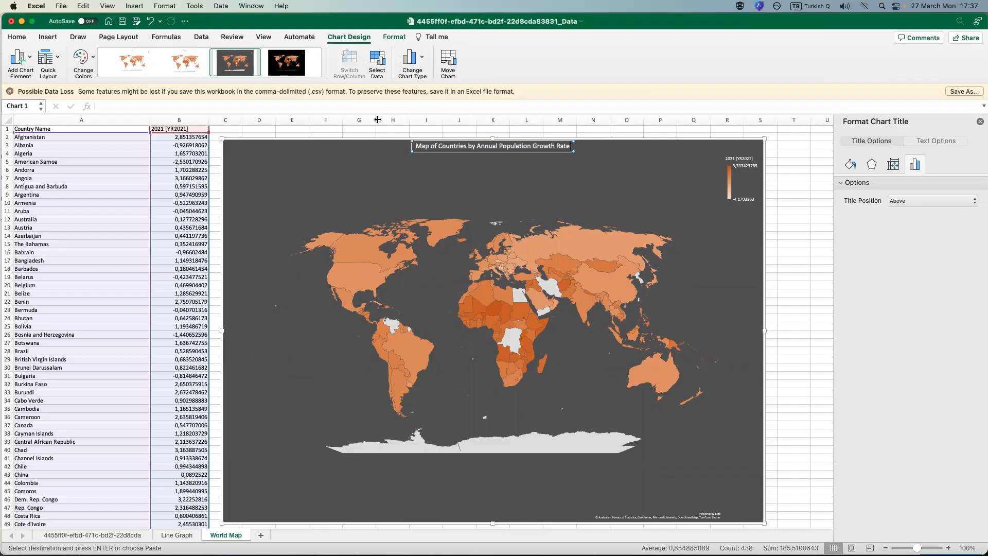
Deselect the map chart and save the workbook.
{"action": "left_click", "coordinate": [786, 304]}
{"action": "left_click", "coordinate": [803, 262]}
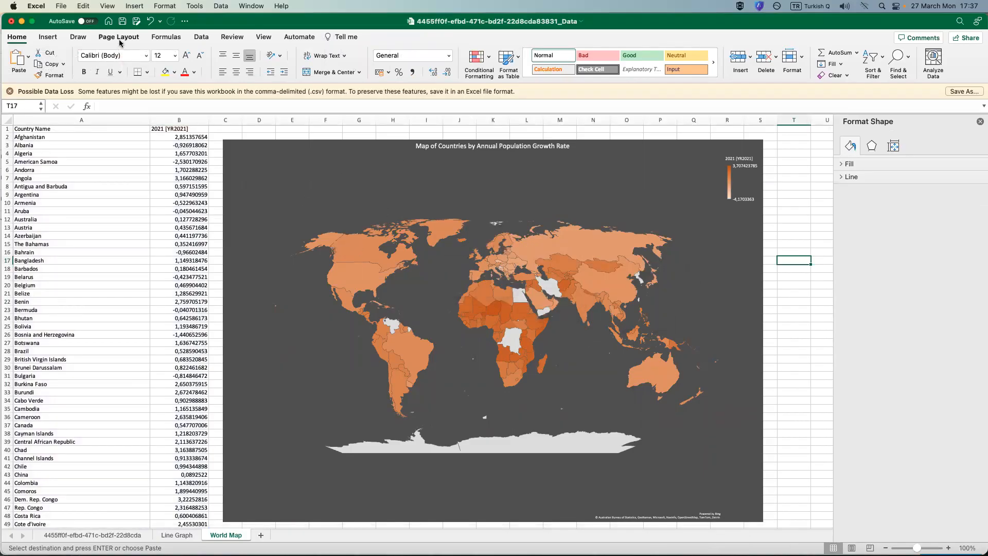
{"action": "left_click", "coordinate": [122, 23]}
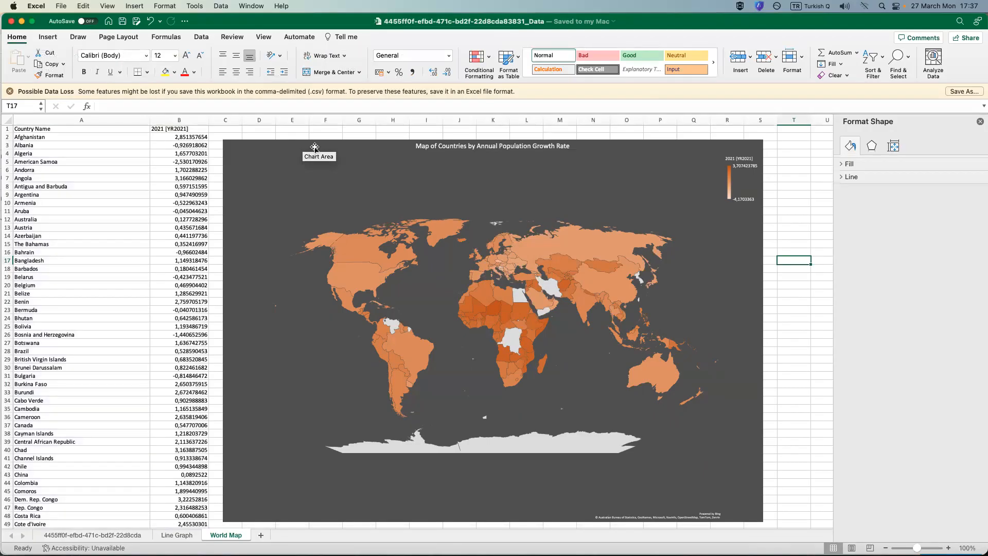
Review country values on the world map, the neighbours' line chart, and the source data sheet from its first columns.
{"action": "mouse_move", "coordinate": [386, 232]}
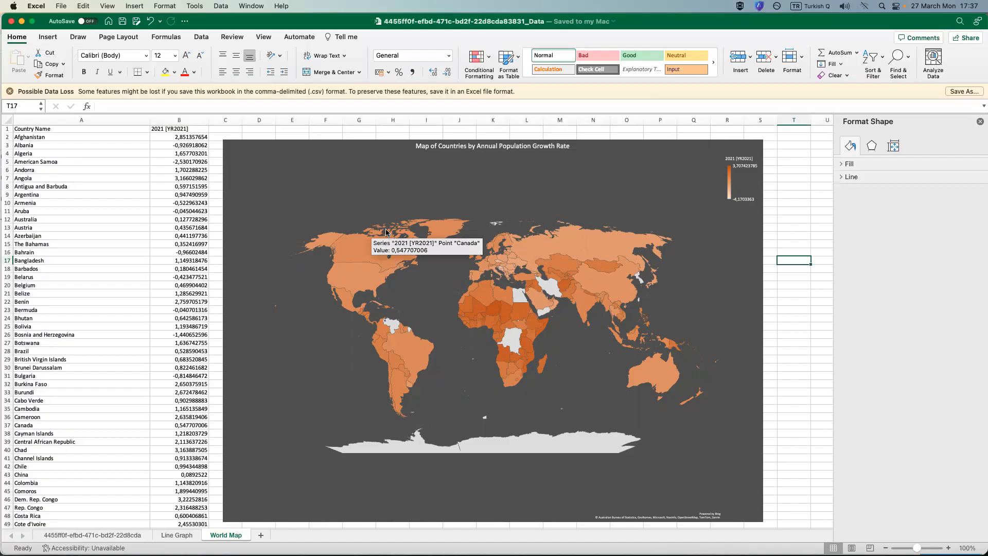
{"action": "mouse_move", "coordinate": [523, 281]}
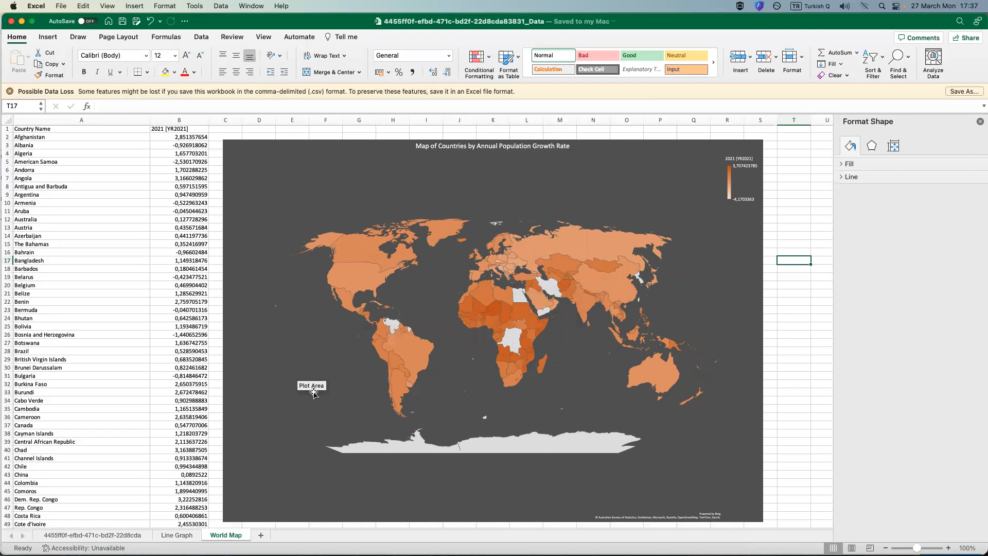
{"action": "left_click", "coordinate": [177, 535]}
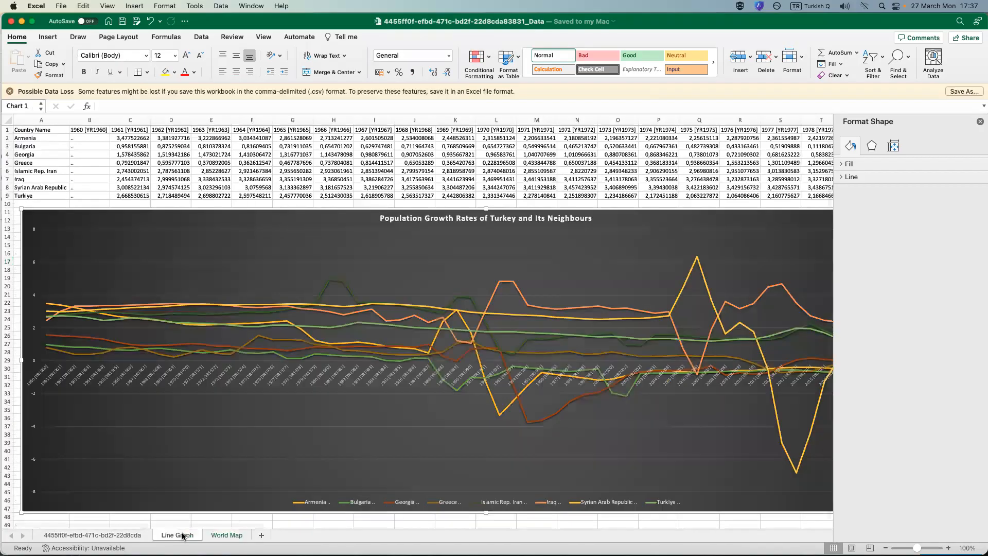
{"action": "left_click", "coordinate": [119, 536]}
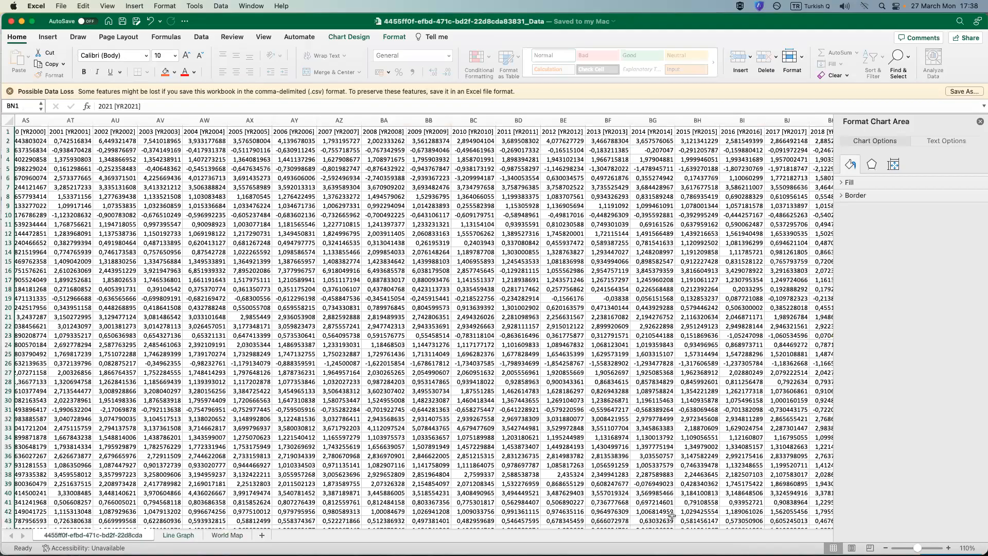
{"action": "left_click", "coordinate": [57, 537]}
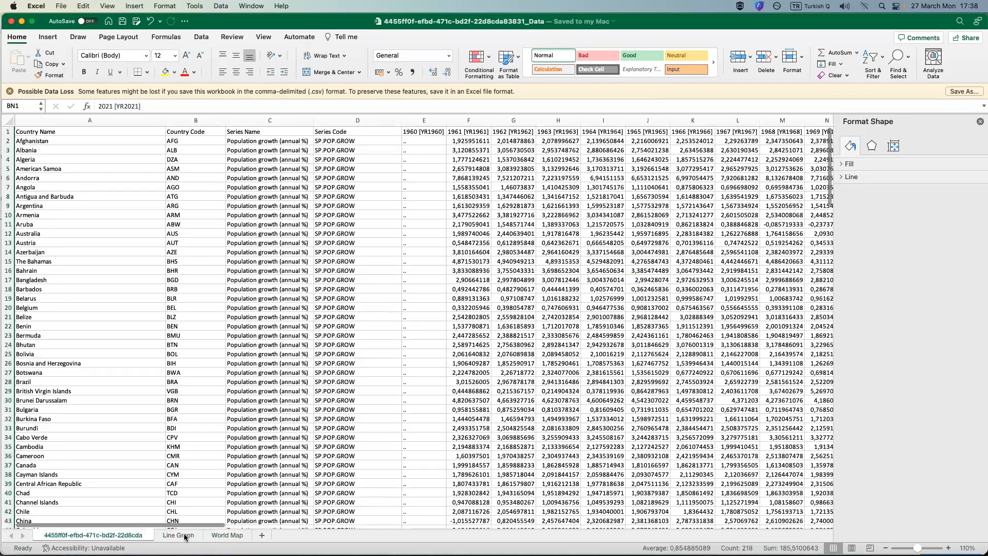
Return to the World Map sheet and close the shape formatting pane to view the map with its country values.
{"action": "left_click", "coordinate": [225, 535]}
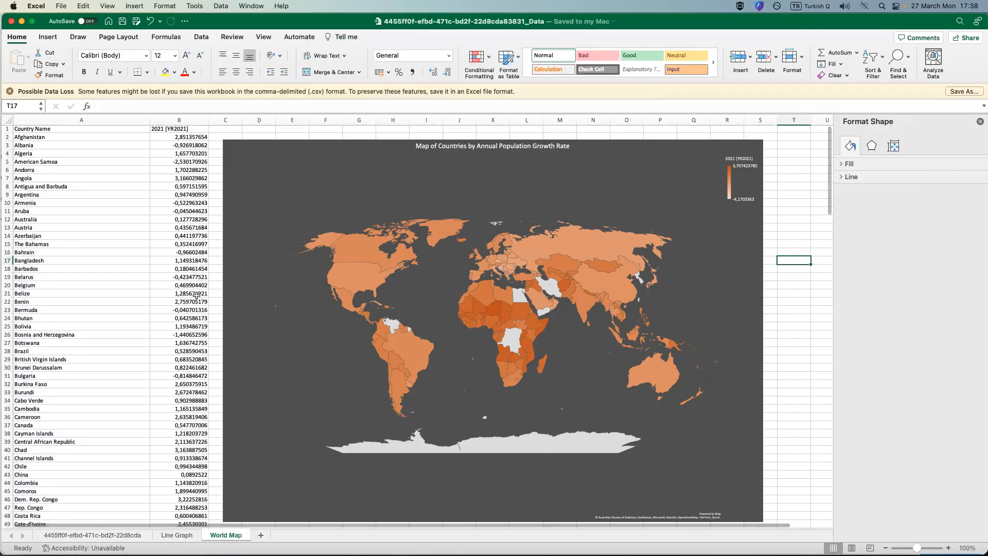
{"action": "left_click", "coordinate": [980, 122]}
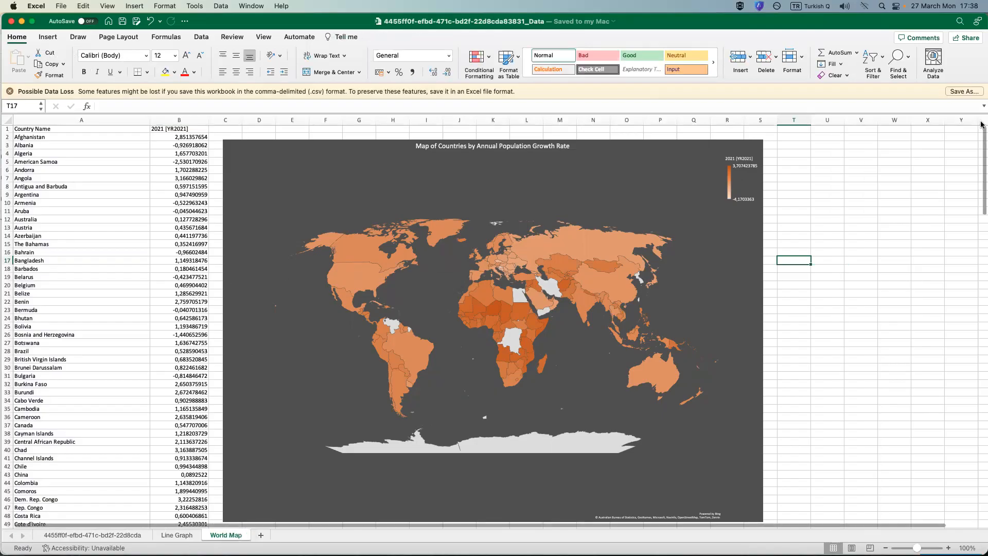
{"action": "mouse_move", "coordinate": [487, 309]}
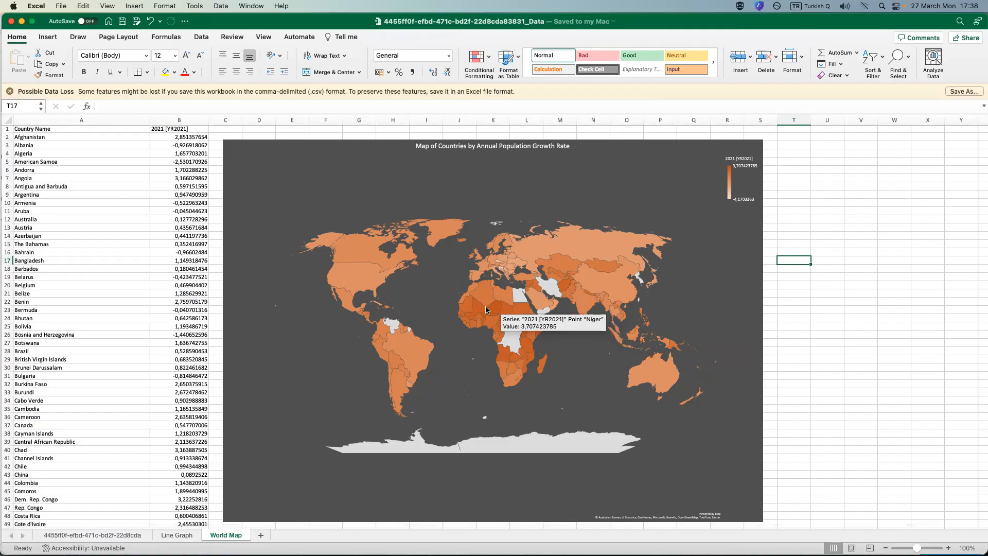
{"action": "mouse_move", "coordinate": [591, 313]}
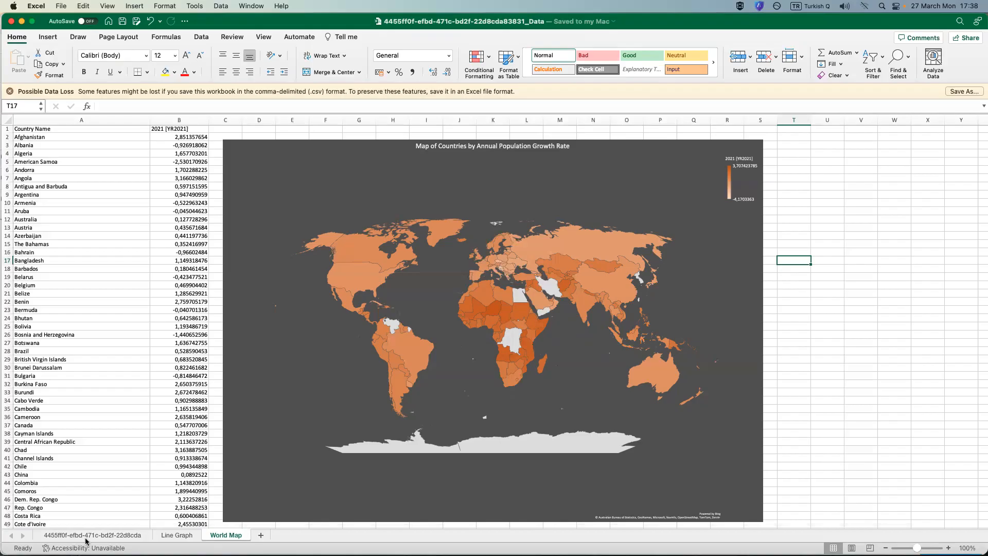
Look over the source data and Line Graph sheets once more, finishing on the World Map sheet.
{"action": "left_click", "coordinate": [117, 538]}
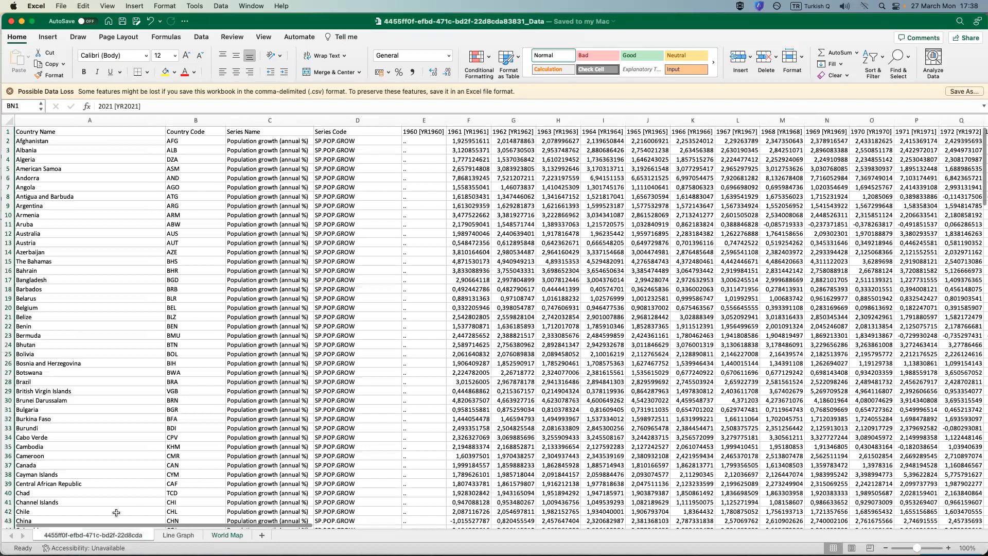
{"action": "left_click", "coordinate": [178, 536]}
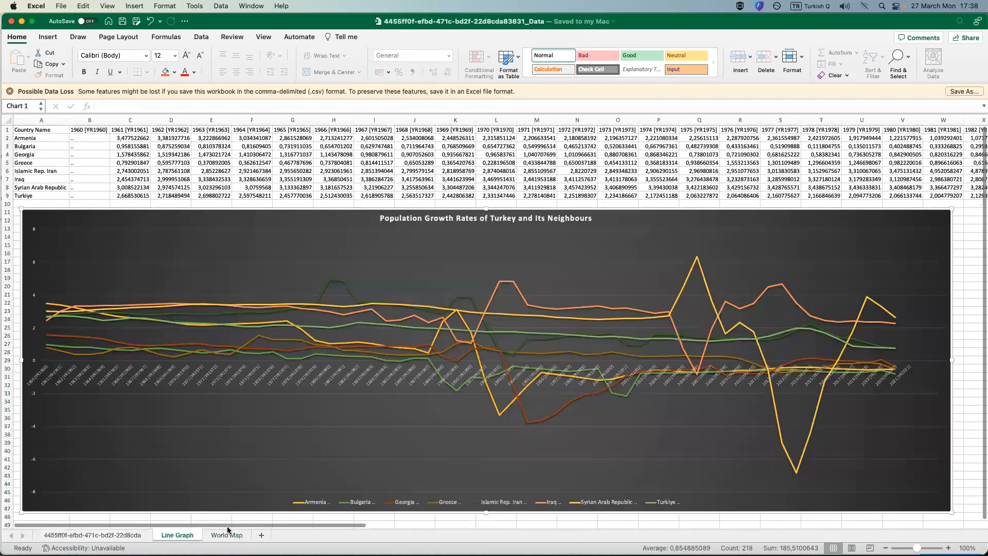
{"action": "left_click", "coordinate": [225, 536]}
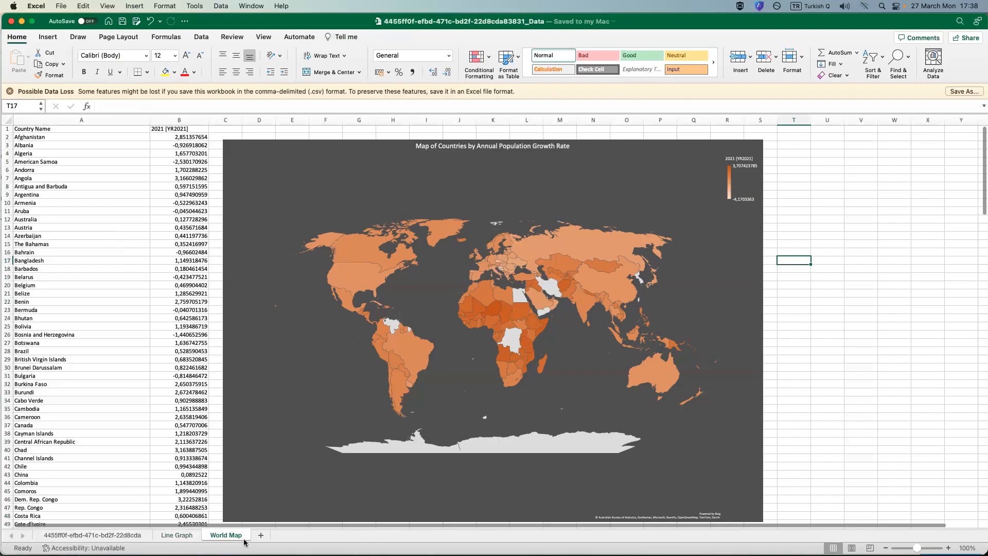